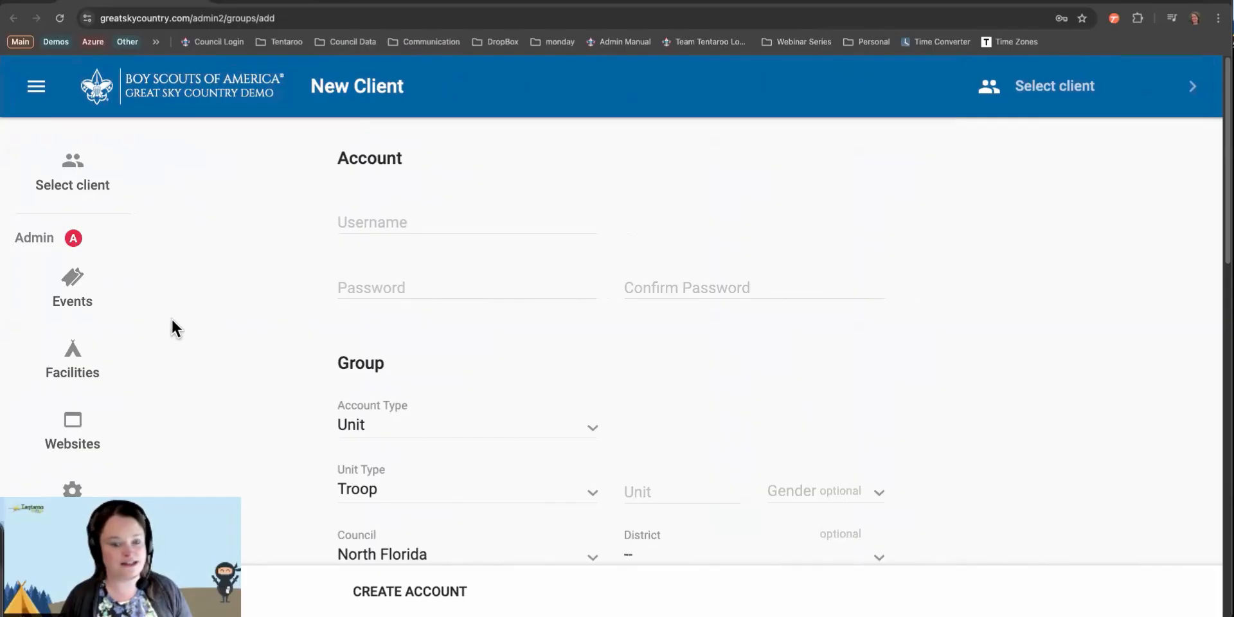
Open the facility locations list and look through the available locations.
{"action": "left_click", "coordinate": [78, 373]}
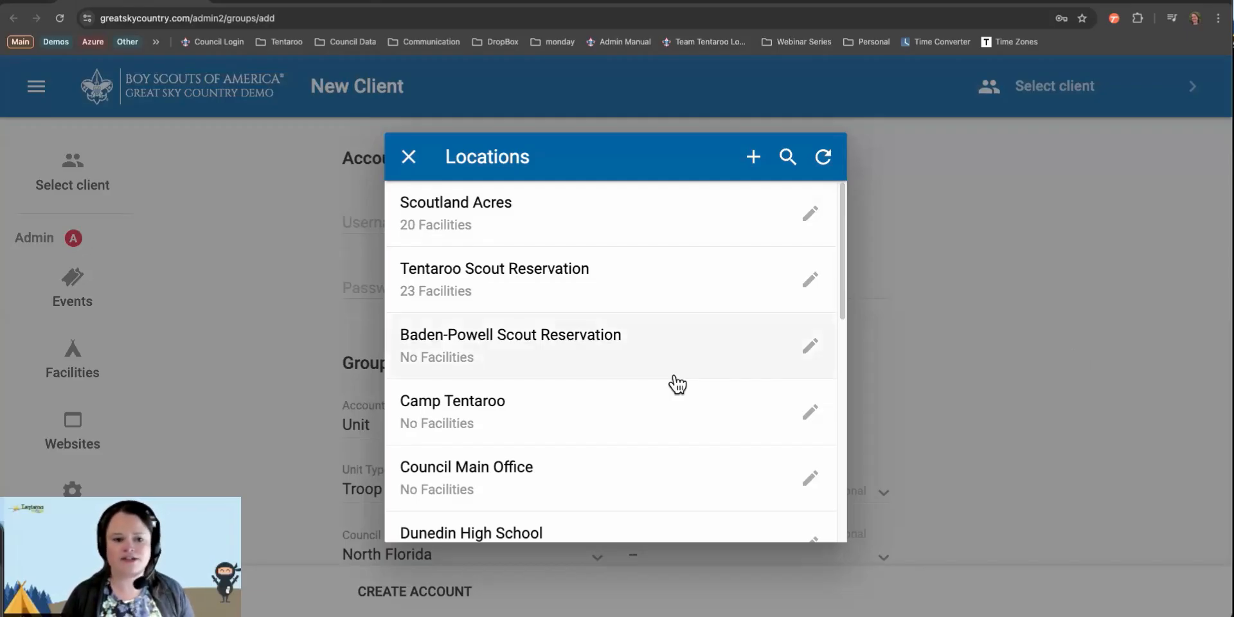
{"action": "scroll", "coordinate": [608, 385], "scroll_direction": "down", "scroll_amount": 2}
{"action": "scroll", "coordinate": [612, 386], "scroll_direction": "down", "scroll_amount": 1}
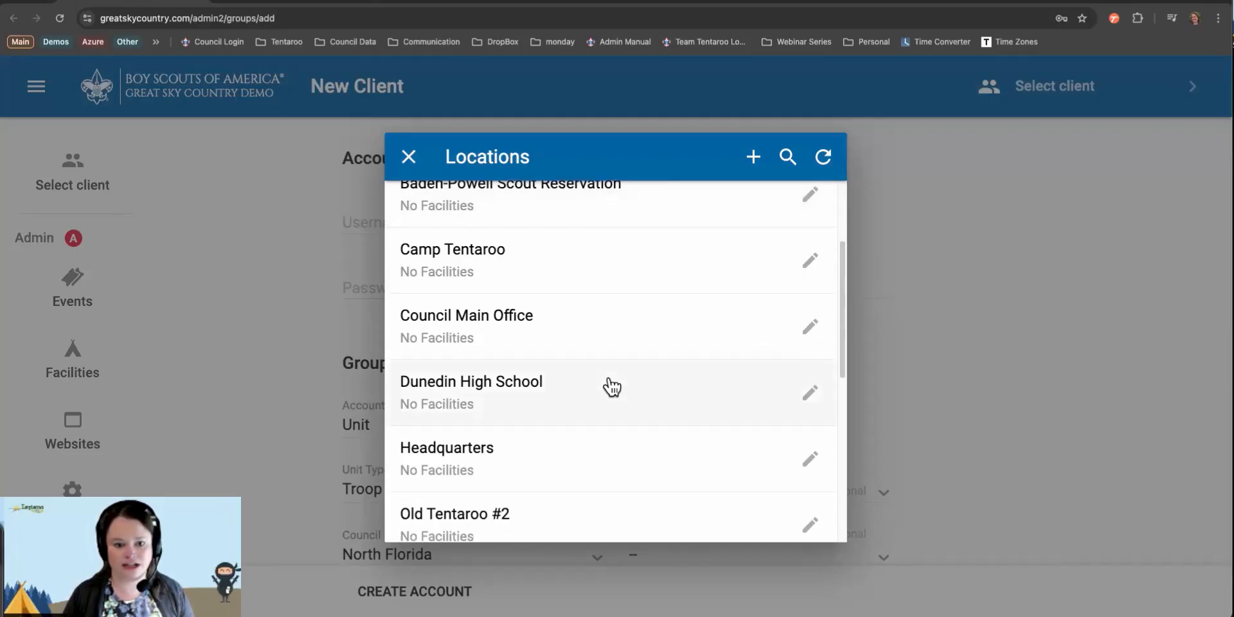
{"action": "scroll", "coordinate": [612, 387], "scroll_direction": "down", "scroll_amount": 3}
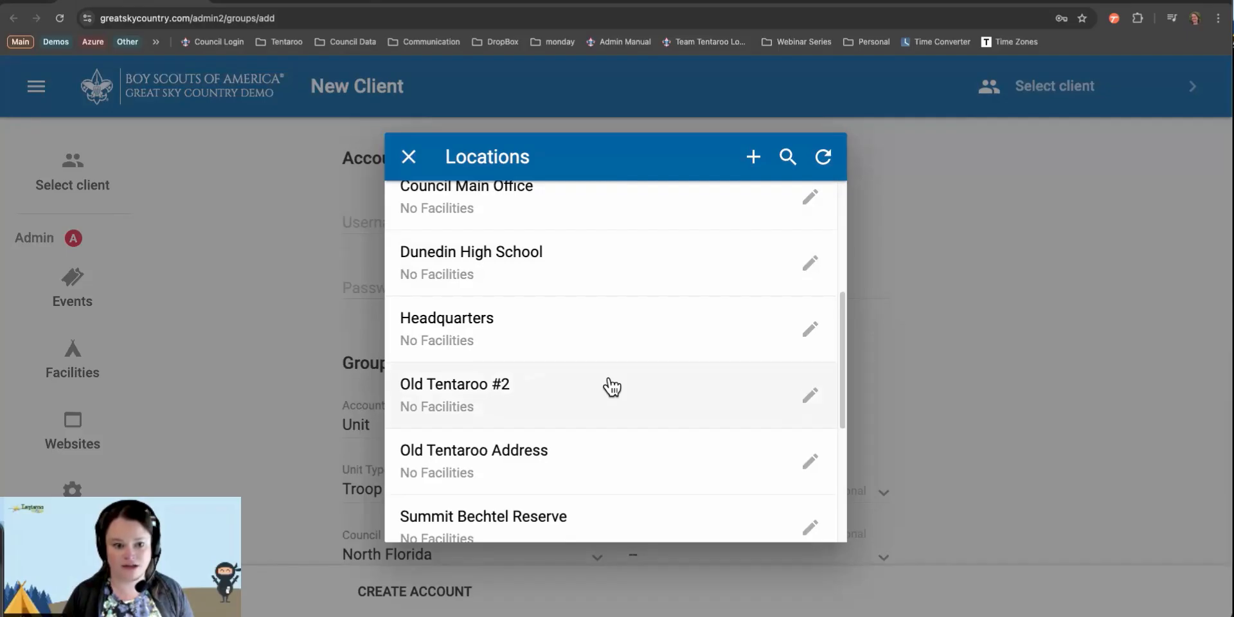
{"action": "scroll", "coordinate": [612, 387], "scroll_direction": "down", "scroll_amount": 1}
{"action": "scroll", "coordinate": [612, 386], "scroll_direction": "up", "scroll_amount": 6}
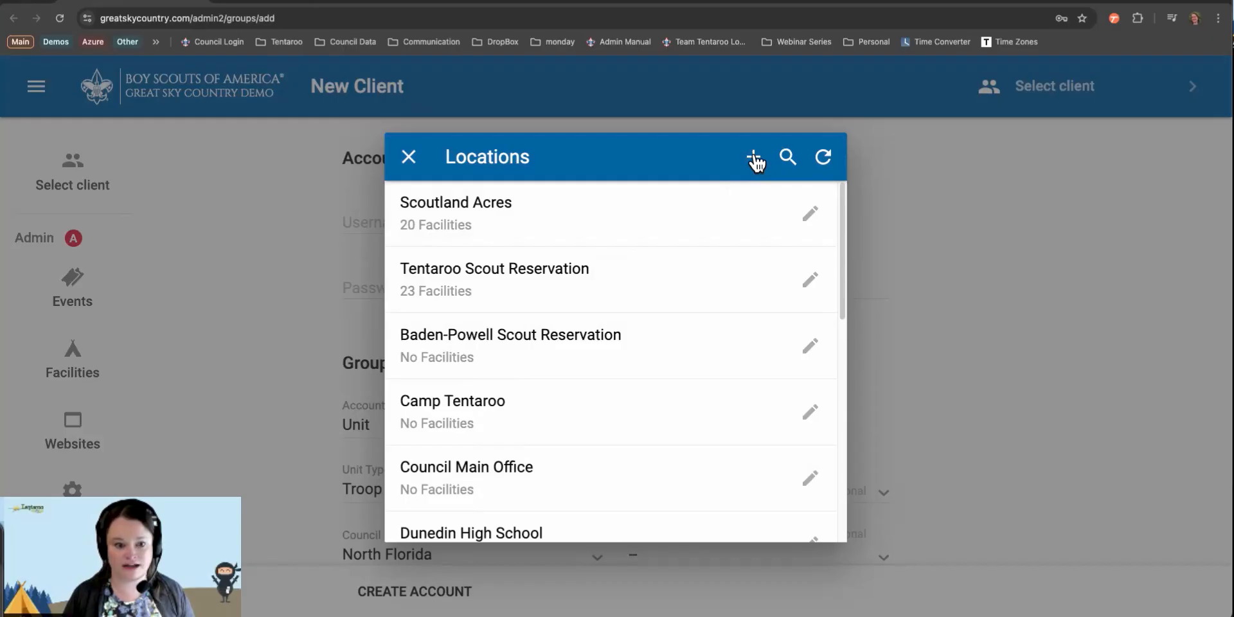
{"action": "left_click", "coordinate": [754, 159]}
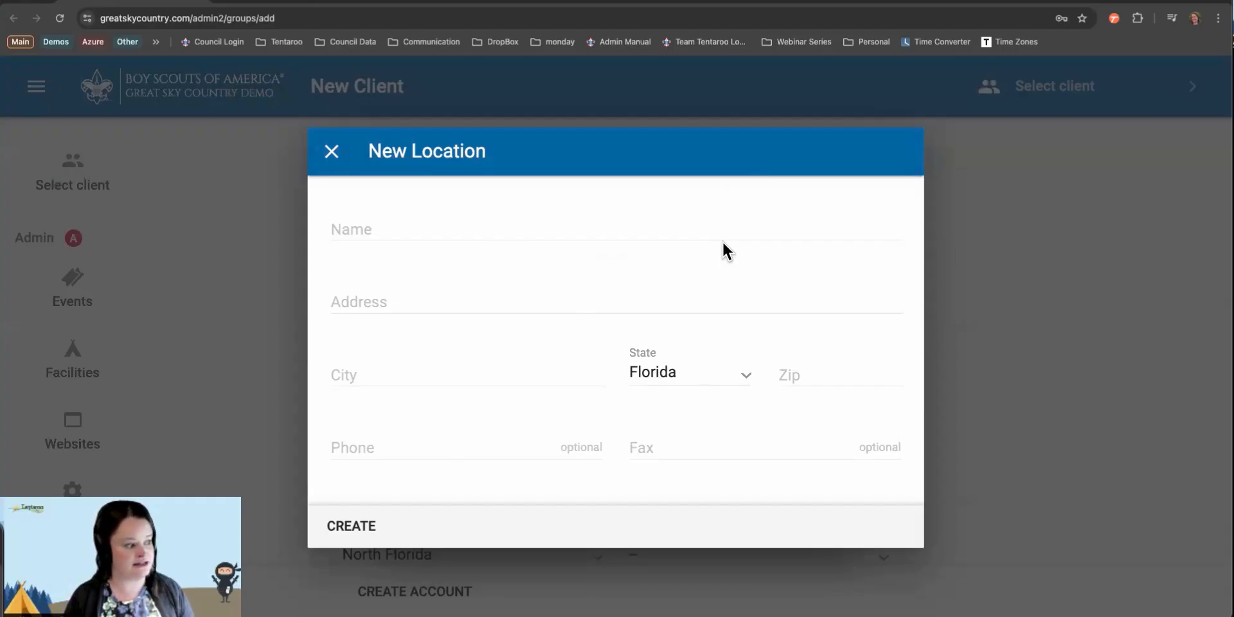
{"action": "left_click", "coordinate": [341, 445]}
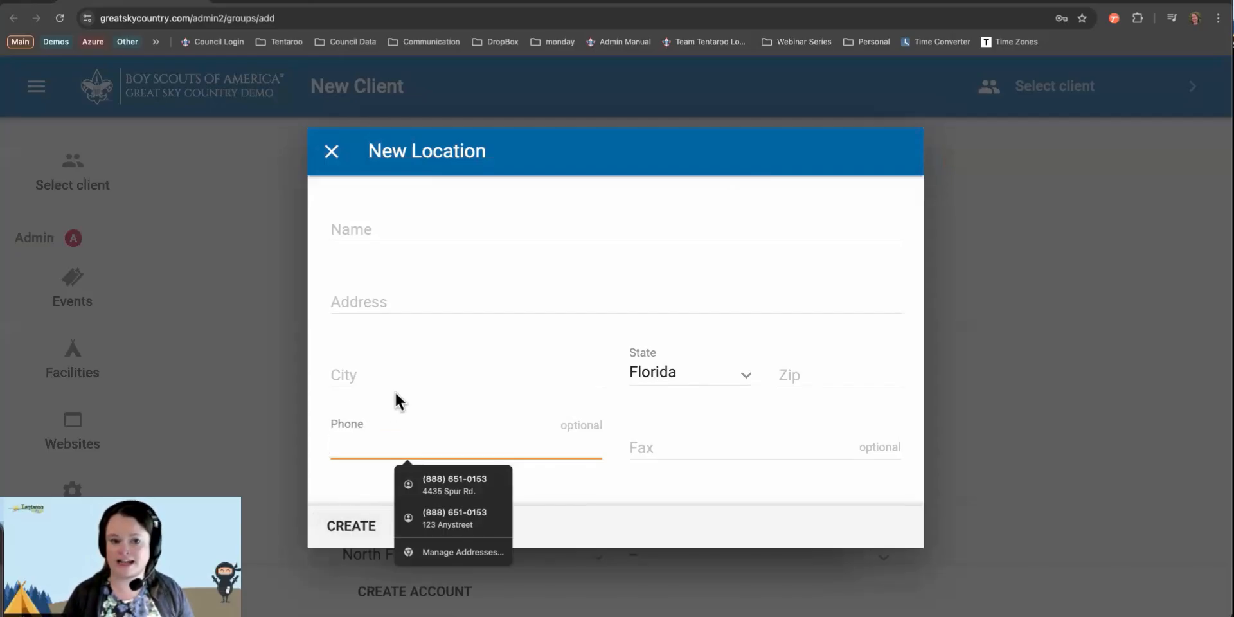
{"action": "left_click", "coordinate": [334, 153]}
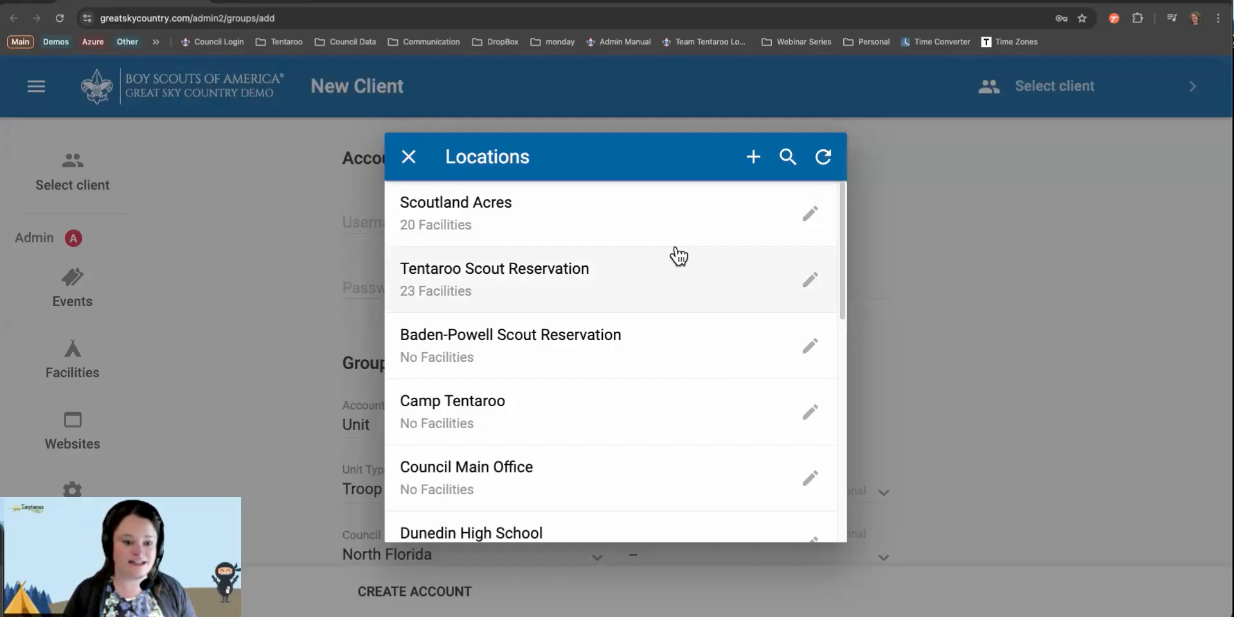
Search the locations for "camp" and open the Camp Tentaroo location.
{"action": "scroll", "coordinate": [679, 256], "scroll_direction": "down", "scroll_amount": 4}
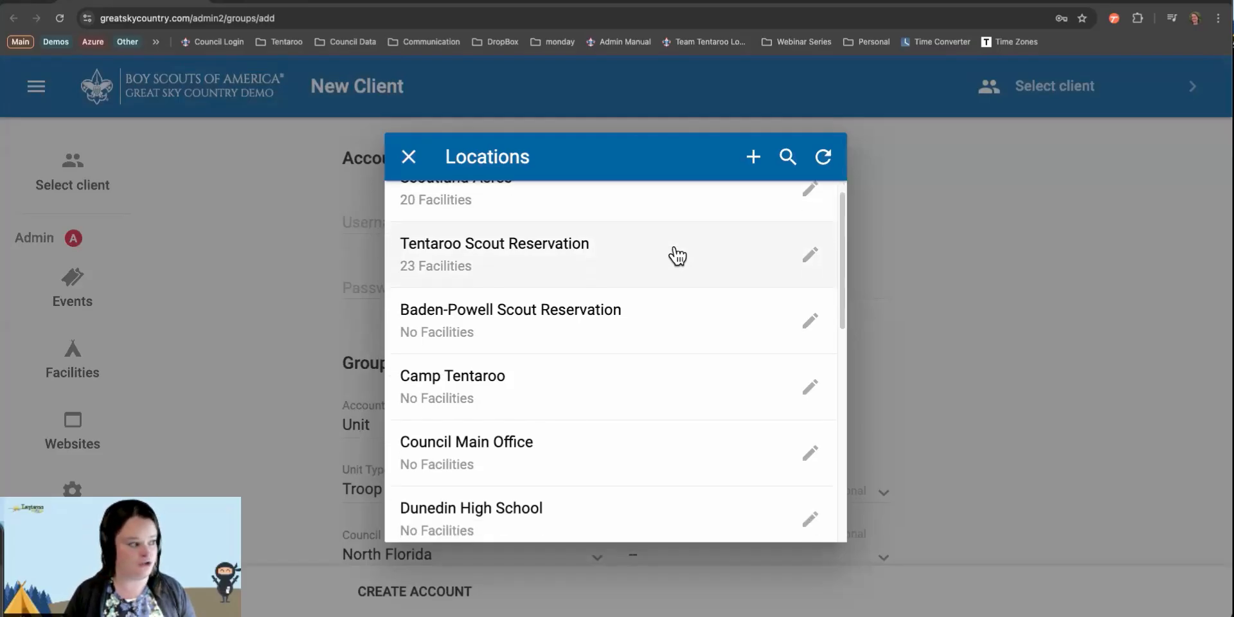
{"action": "left_click", "coordinate": [787, 156]}
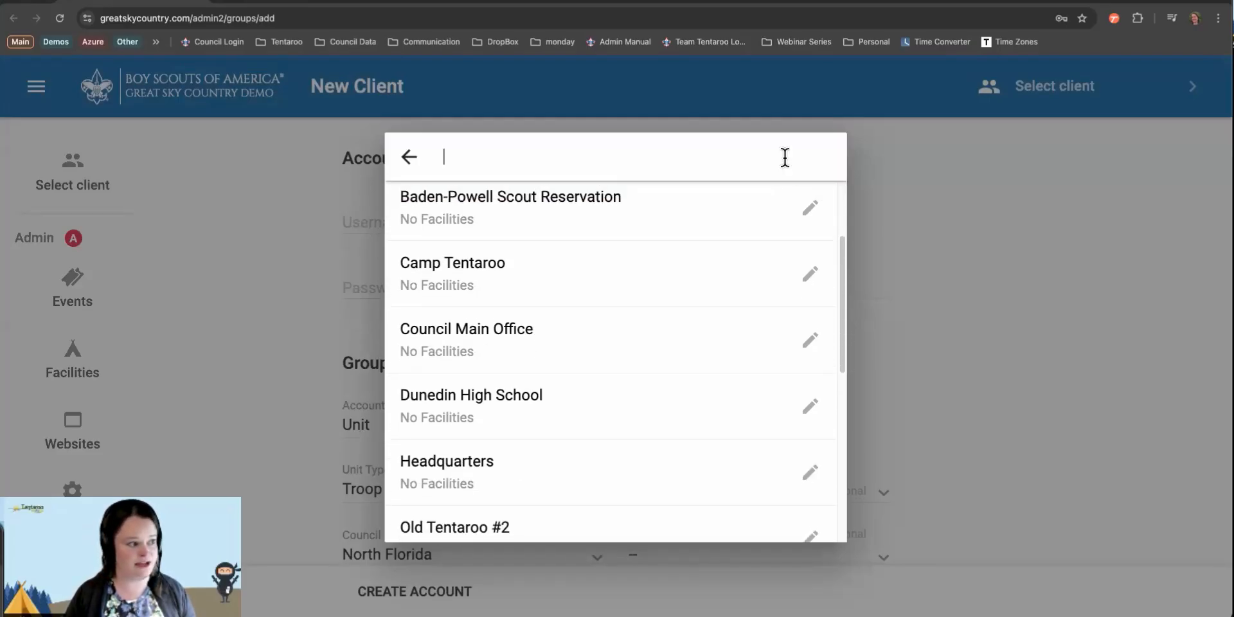
{"action": "type", "text": "camp"}
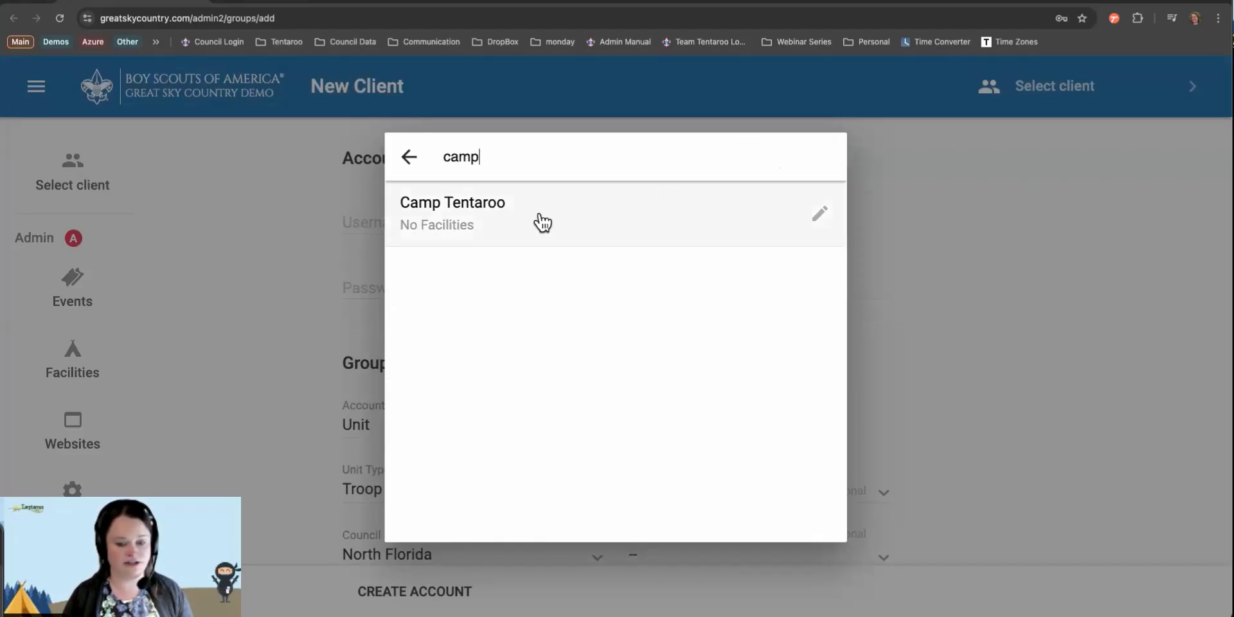
{"action": "left_click", "coordinate": [543, 223]}
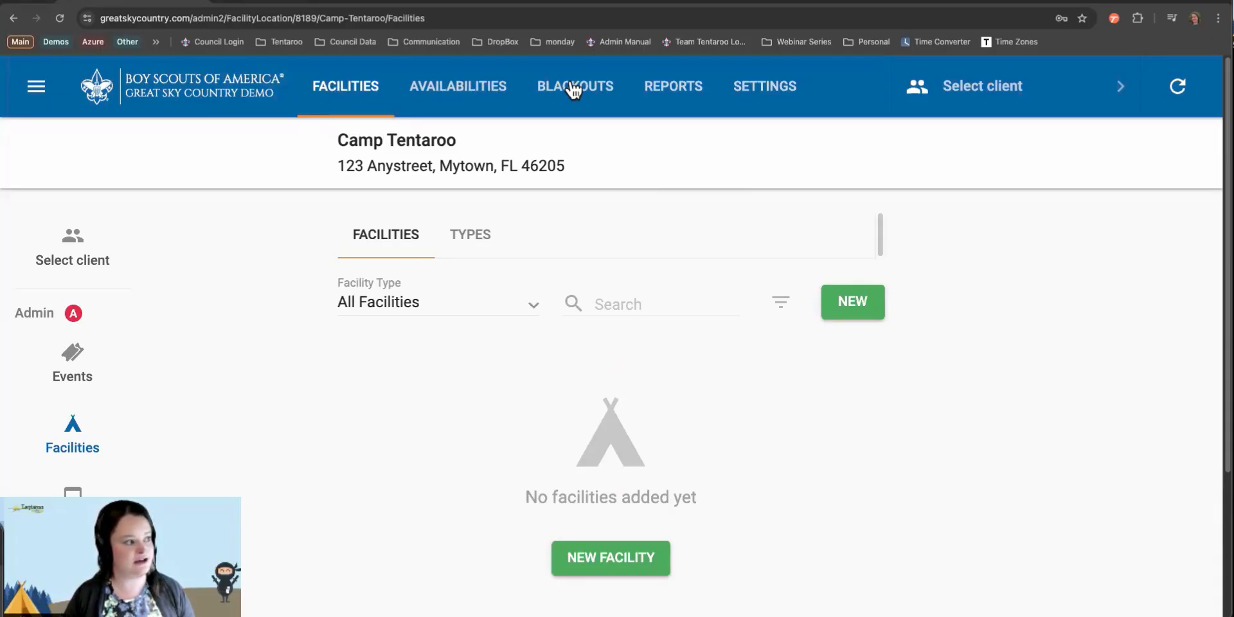
Open Camp Tentaroo's settings and copy its deep link from the General section.
{"action": "left_click", "coordinate": [768, 101]}
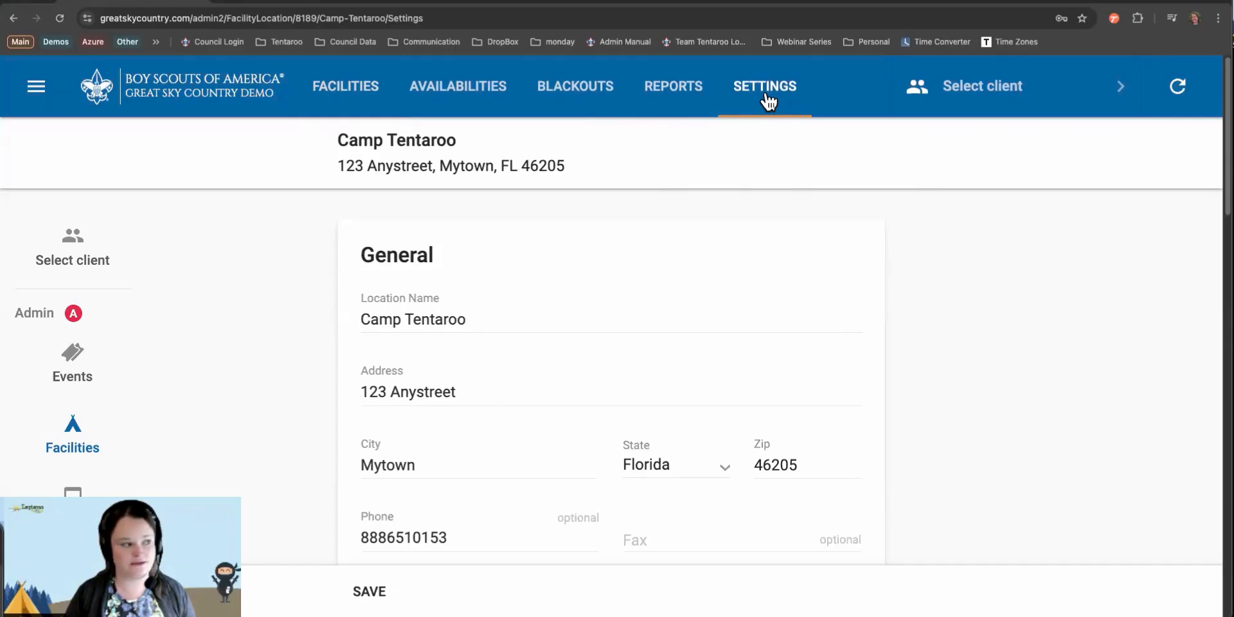
{"action": "scroll", "coordinate": [569, 276], "scroll_direction": "down", "scroll_amount": 3}
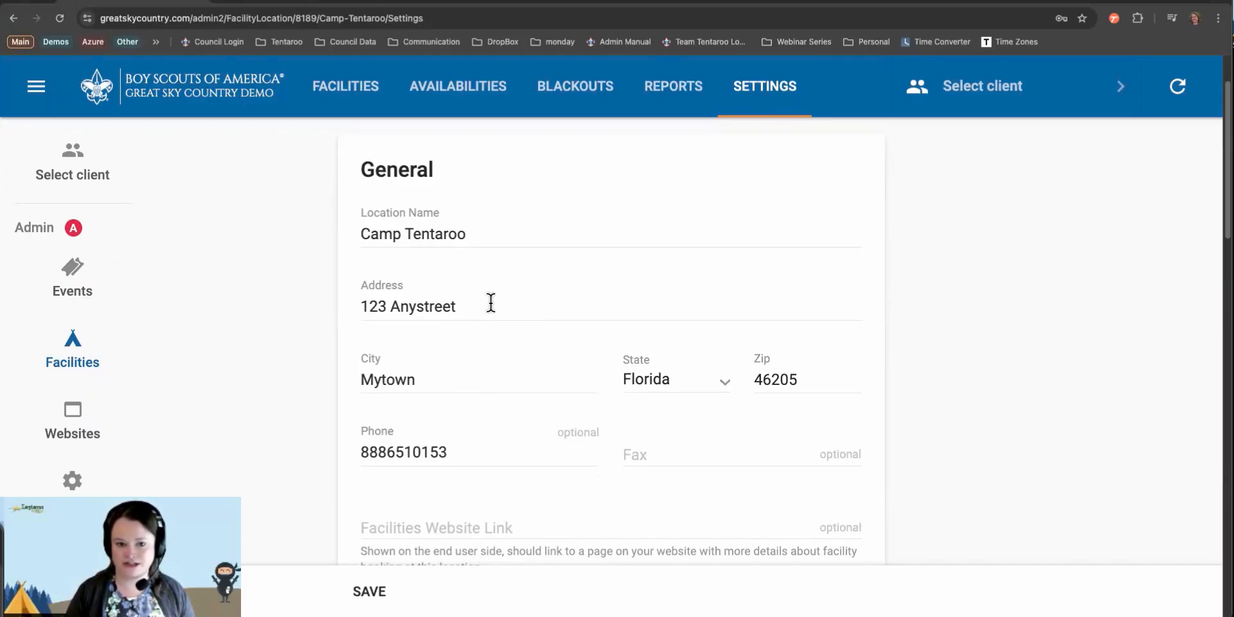
{"action": "scroll", "coordinate": [490, 302], "scroll_direction": "down", "scroll_amount": 3}
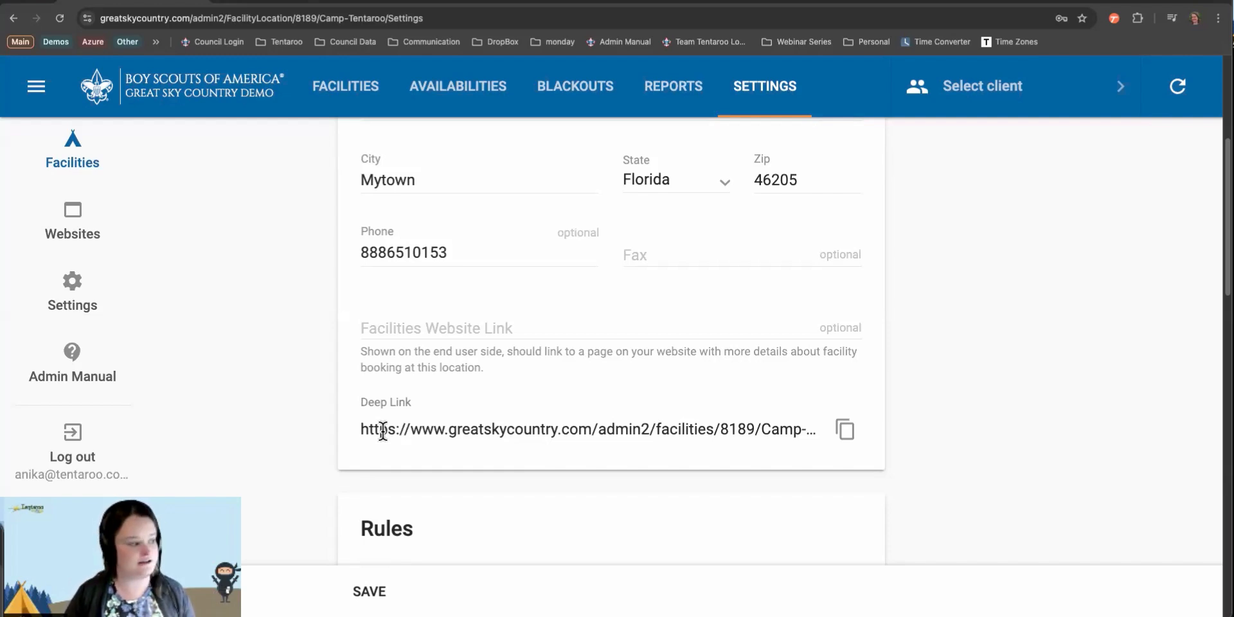
{"action": "left_click", "coordinate": [846, 431]}
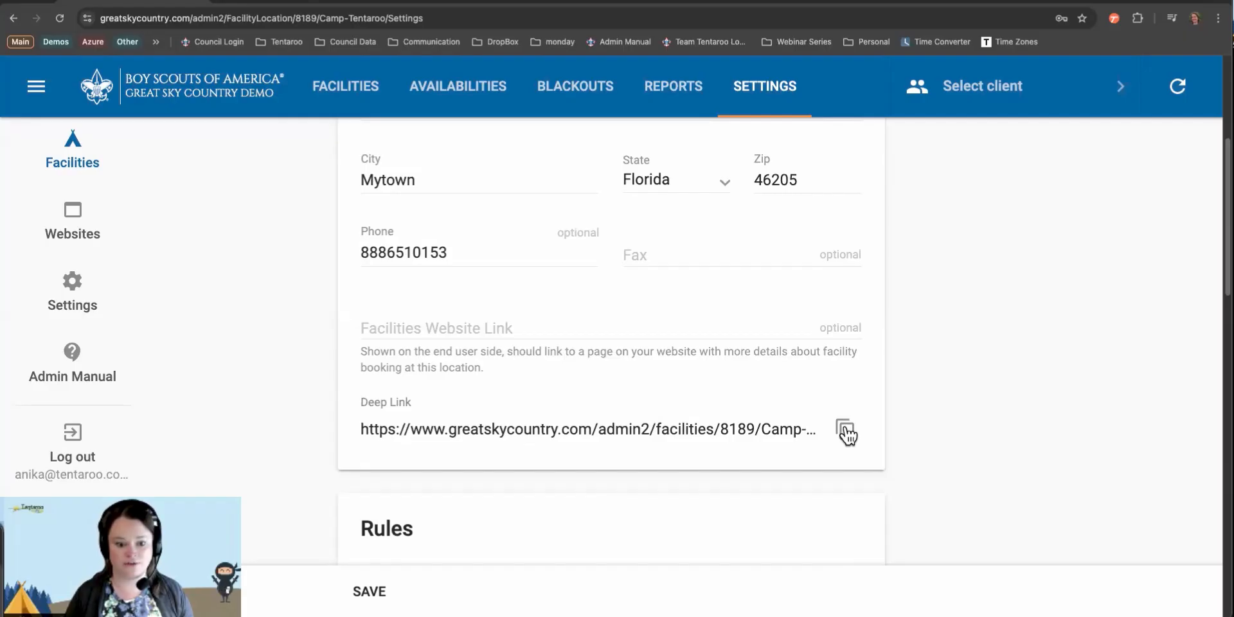
In the rules, switch Allow Online Booking on and back off, and Require Trip Contact Phone off and back on.
{"action": "scroll", "coordinate": [846, 430], "scroll_direction": "down", "scroll_amount": 4}
{"action": "scroll", "coordinate": [845, 426], "scroll_direction": "down", "scroll_amount": 3}
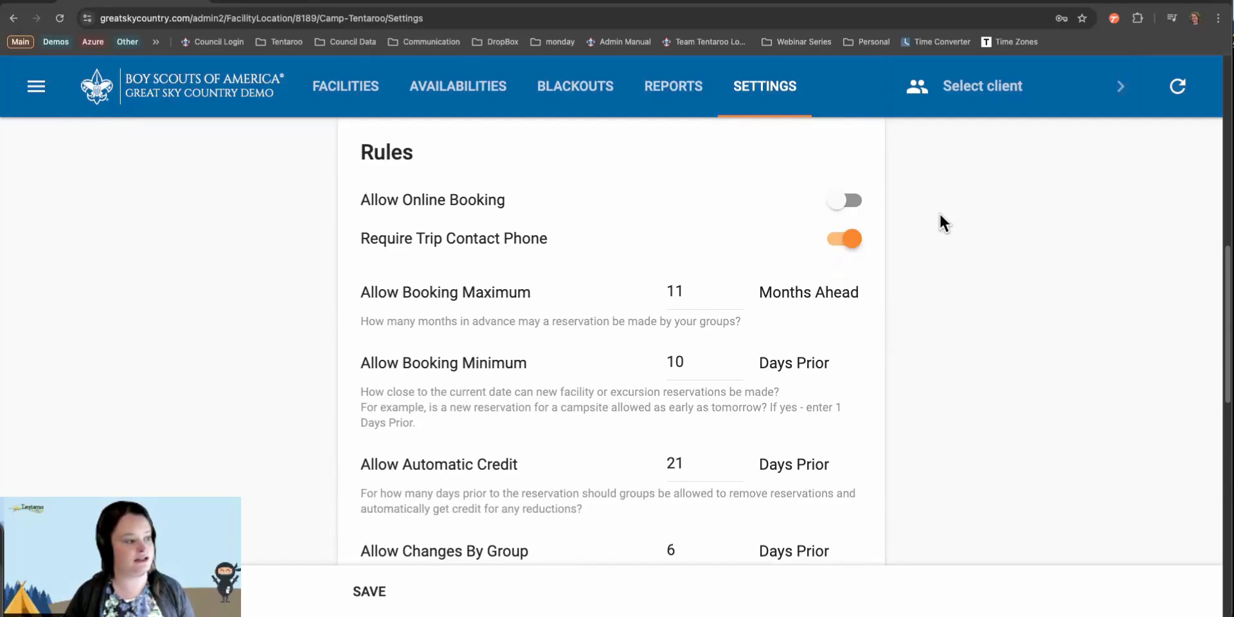
{"action": "left_click", "coordinate": [849, 201]}
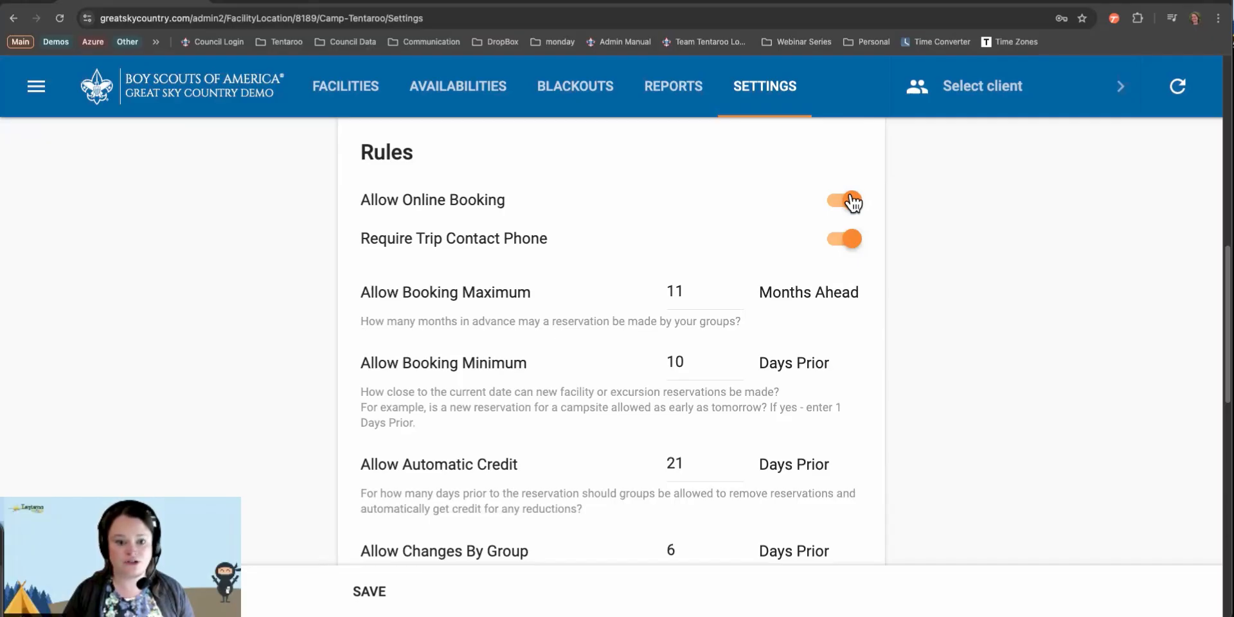
{"action": "left_click", "coordinate": [852, 203]}
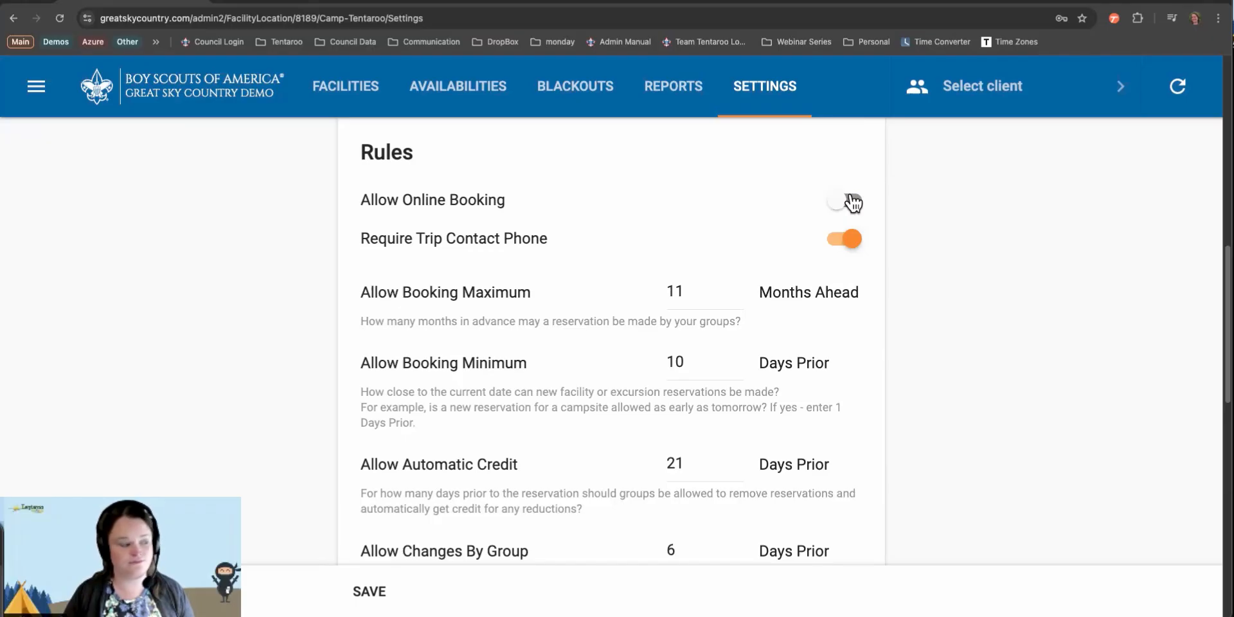
{"action": "left_click", "coordinate": [837, 251]}
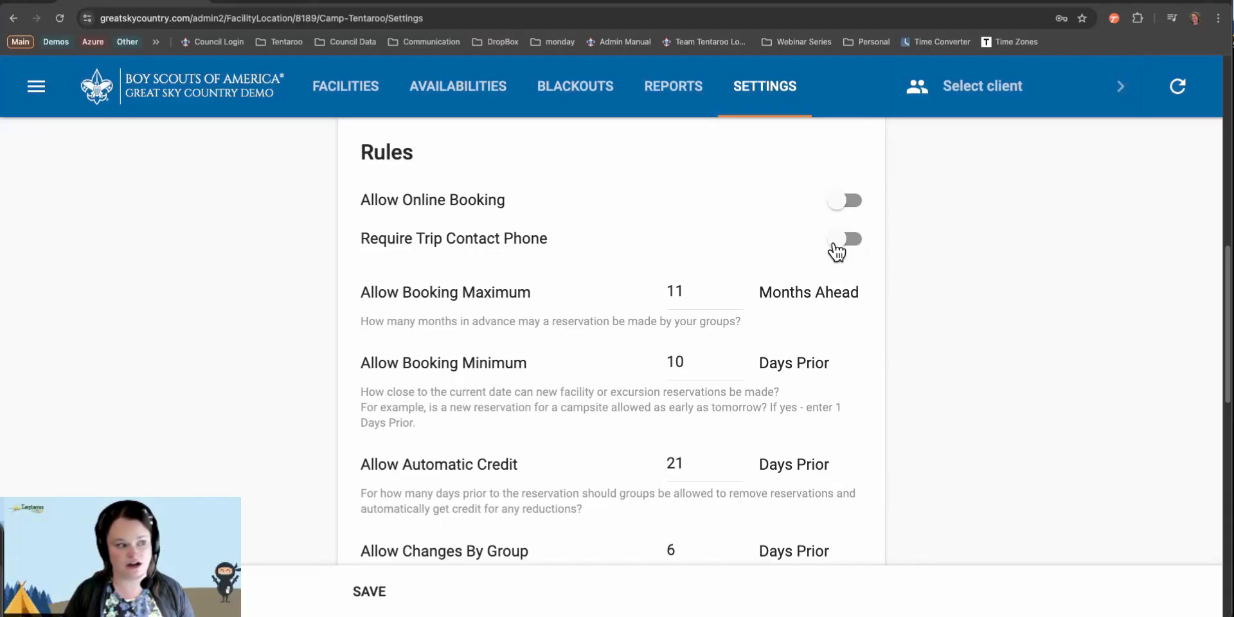
{"action": "left_click", "coordinate": [834, 248]}
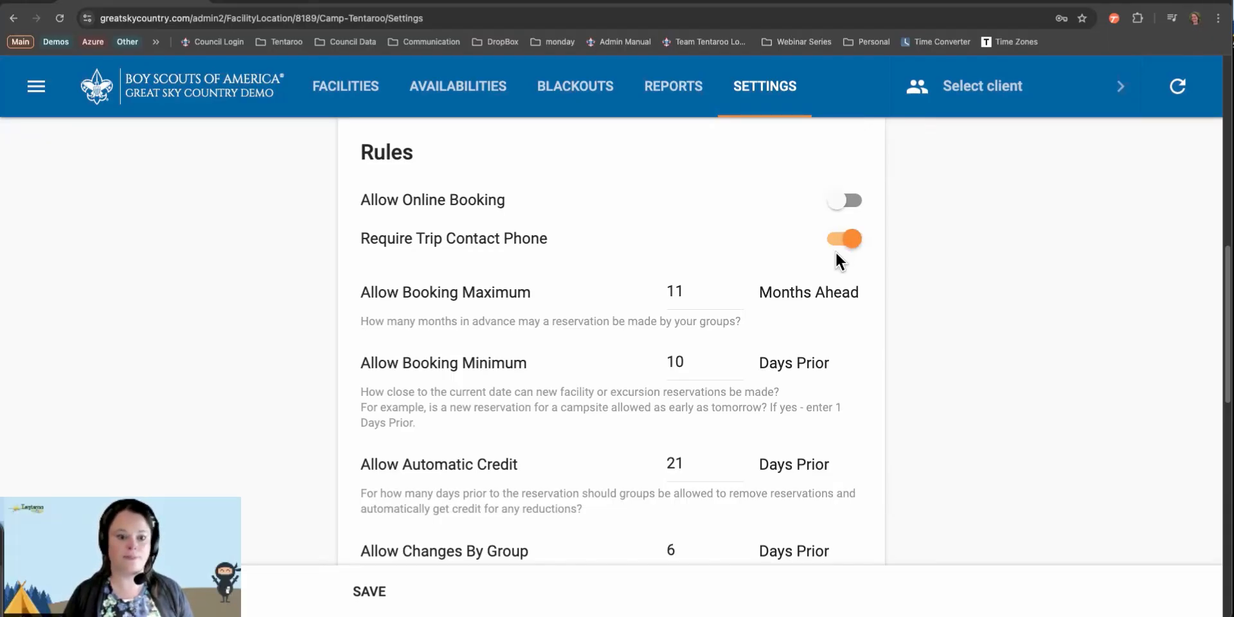
Set Allow Booking Minimum to 7 days prior in the location's booking rules.
{"action": "scroll", "coordinate": [835, 251], "scroll_direction": "down", "scroll_amount": 3}
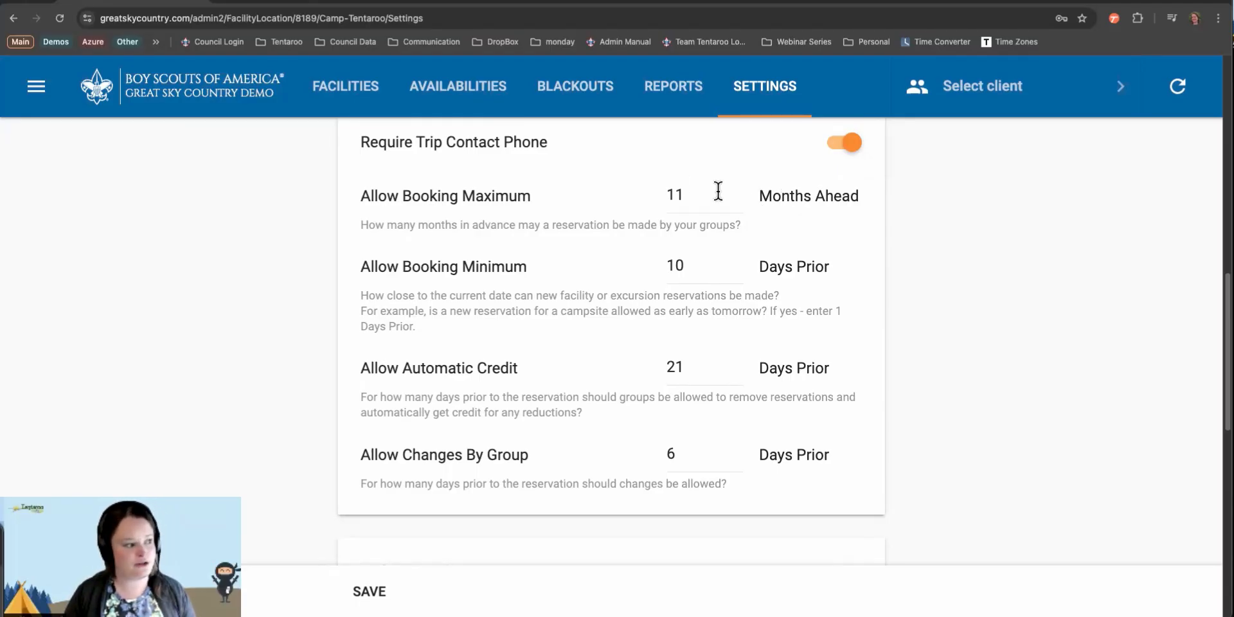
{"action": "left_click", "coordinate": [683, 196]}
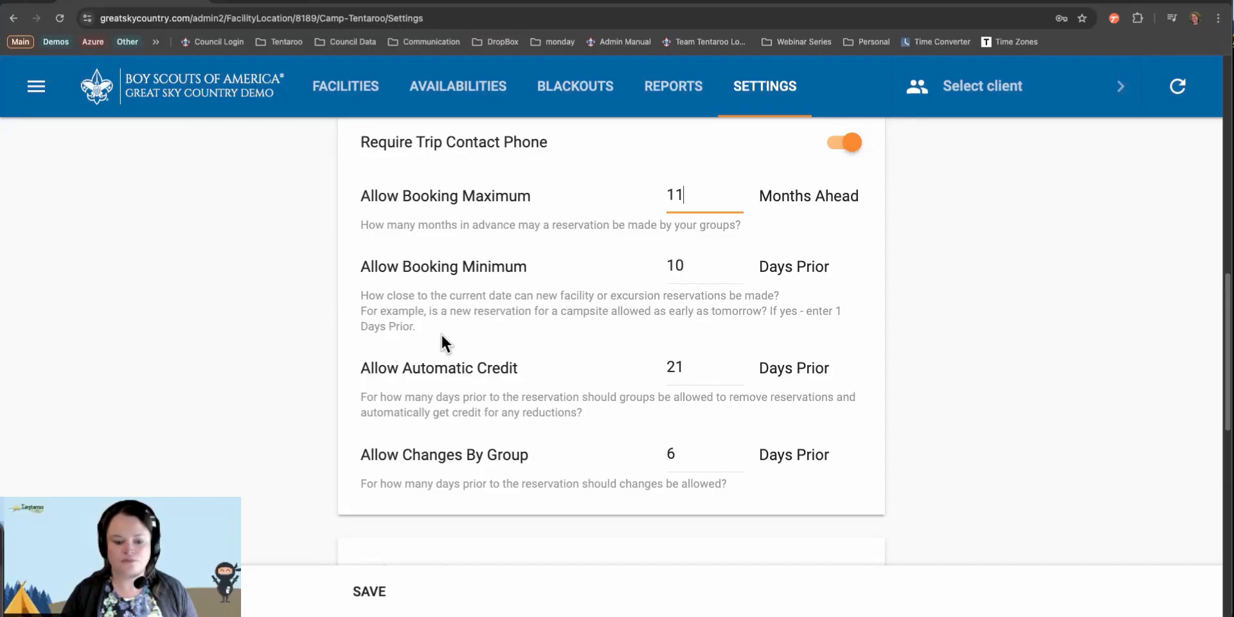
{"action": "scroll", "coordinate": [442, 335], "scroll_direction": "down", "scroll_amount": 3}
{"action": "scroll", "coordinate": [442, 336], "scroll_direction": "up", "scroll_amount": 3}
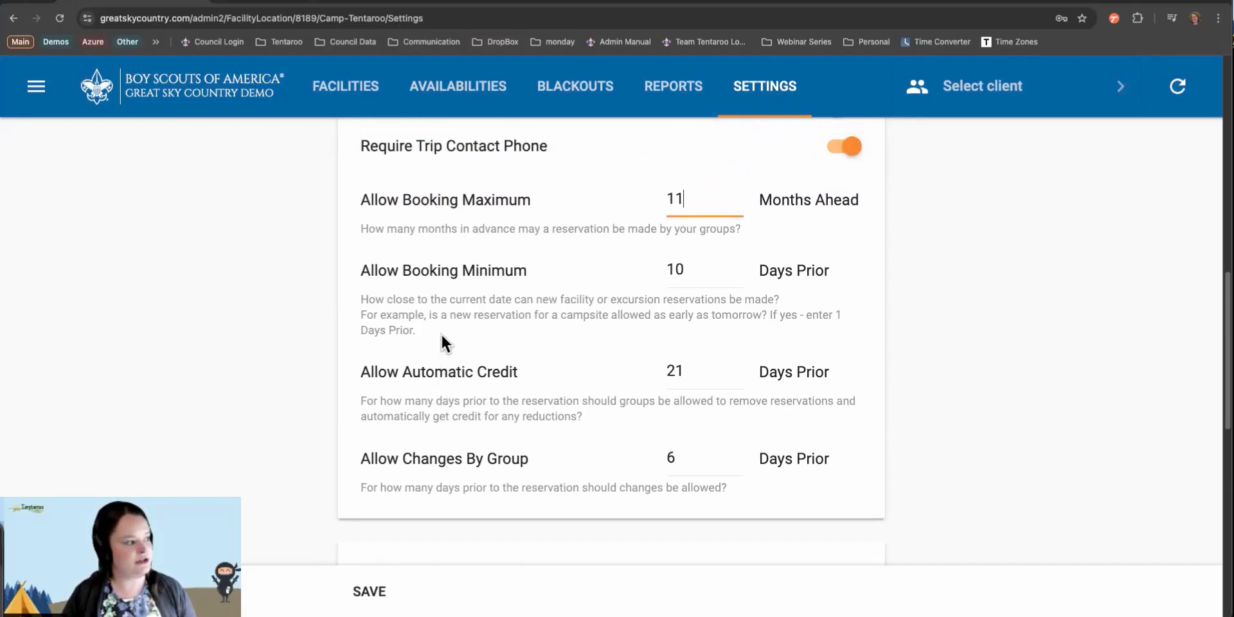
{"action": "scroll", "coordinate": [441, 333], "scroll_direction": "up", "scroll_amount": 1}
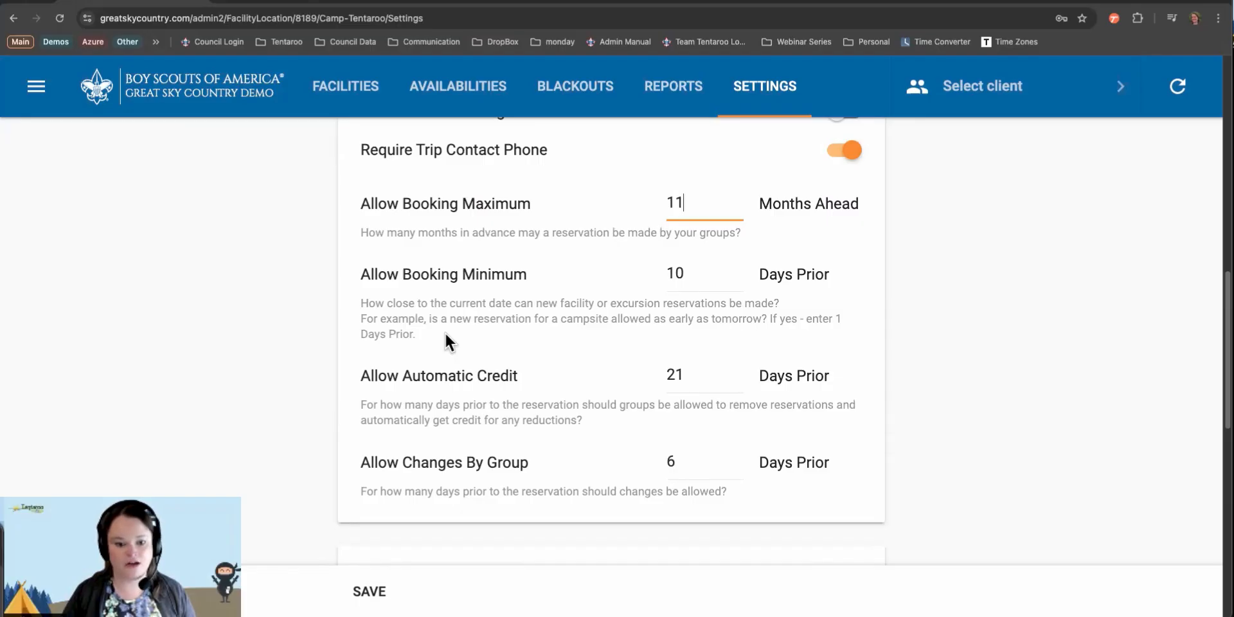
{"action": "left_click_drag", "start_coordinate": [692, 272], "coordinate": [652, 283]}
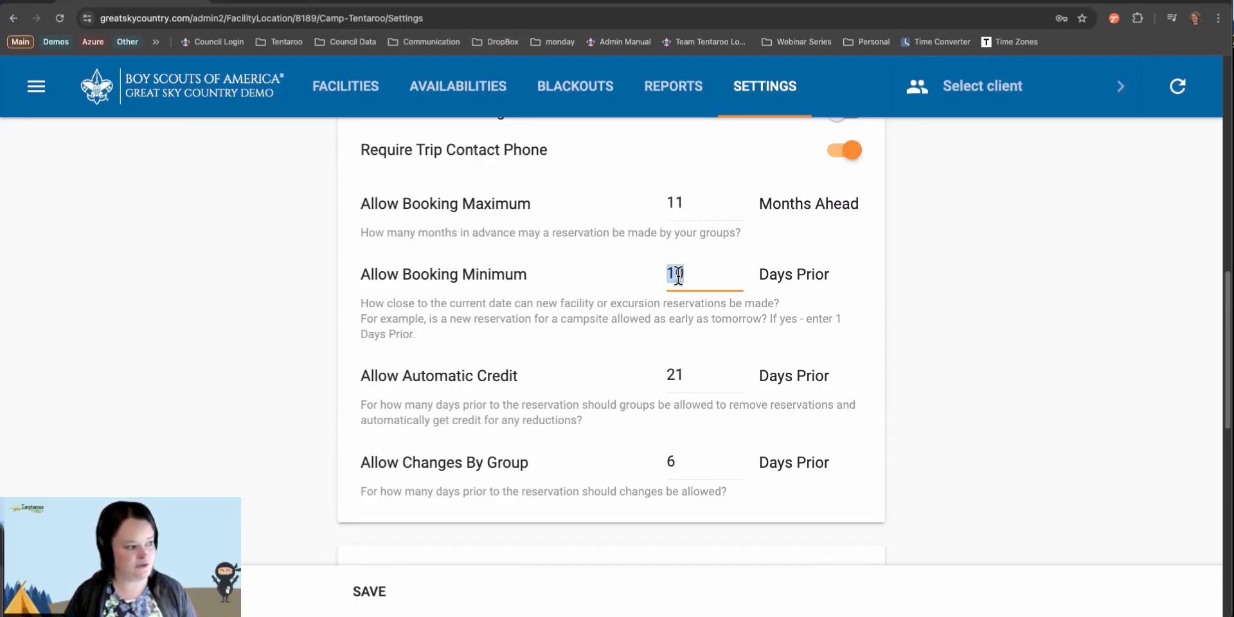
{"action": "type", "text": "7"}
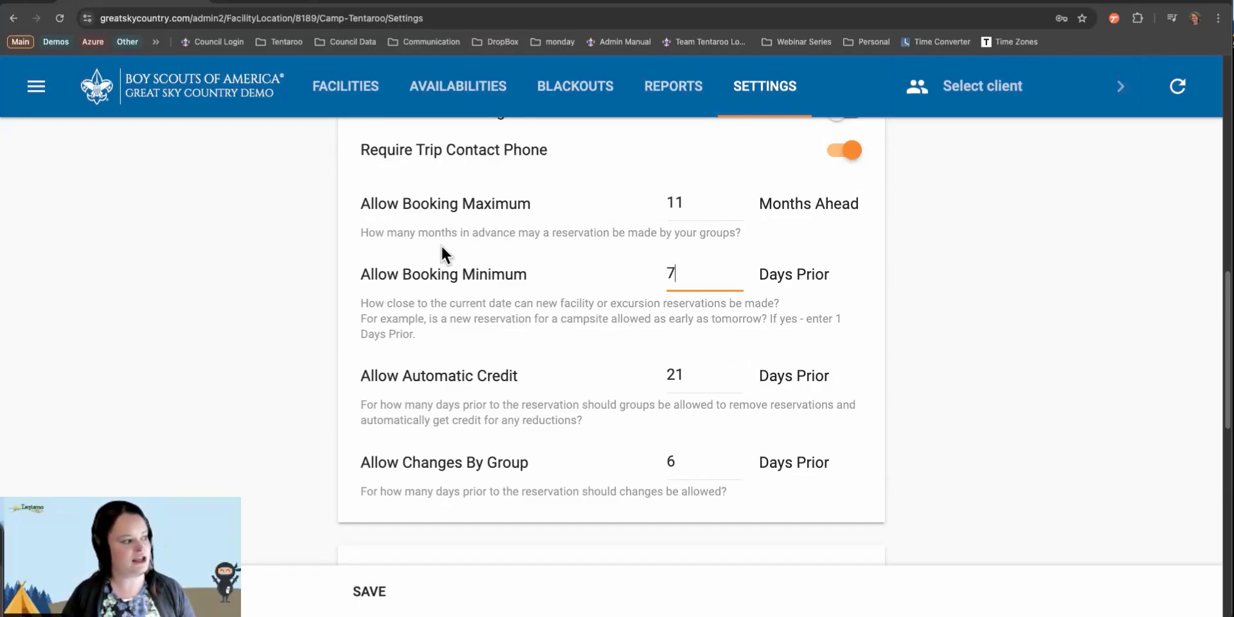
{"action": "left_click", "coordinate": [521, 477]}
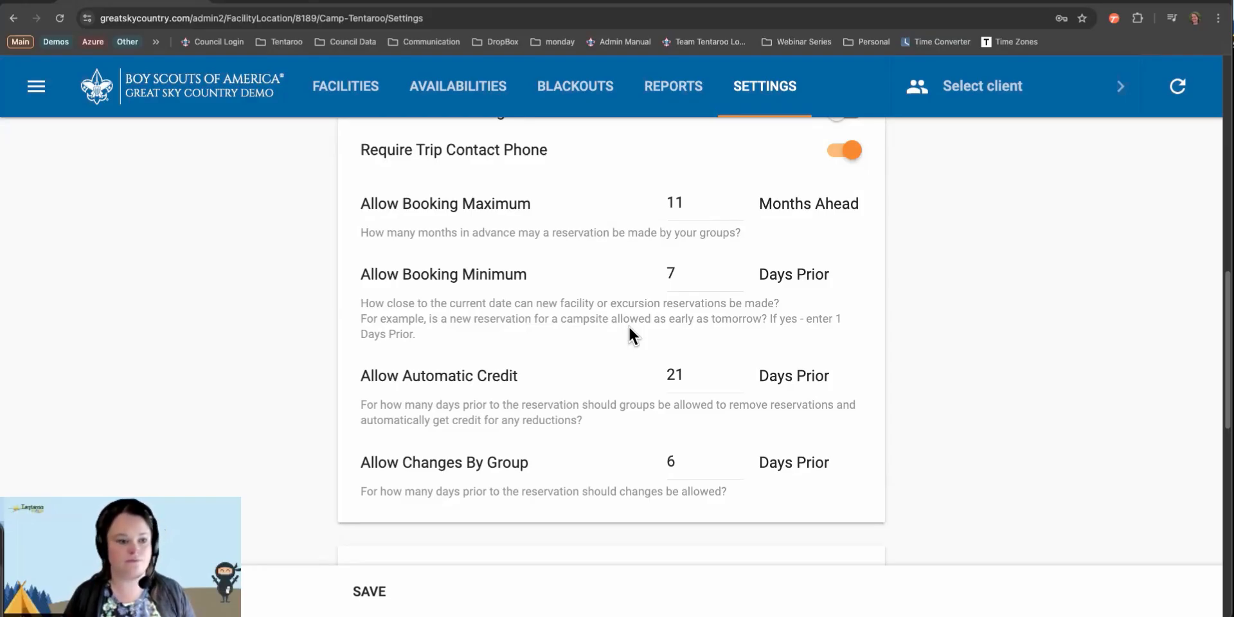
Review the Primary Contact fields and the Trip Notification Custom Message editor, including its text styles and paragraph formats.
{"action": "scroll", "coordinate": [629, 329], "scroll_direction": "down", "scroll_amount": 5}
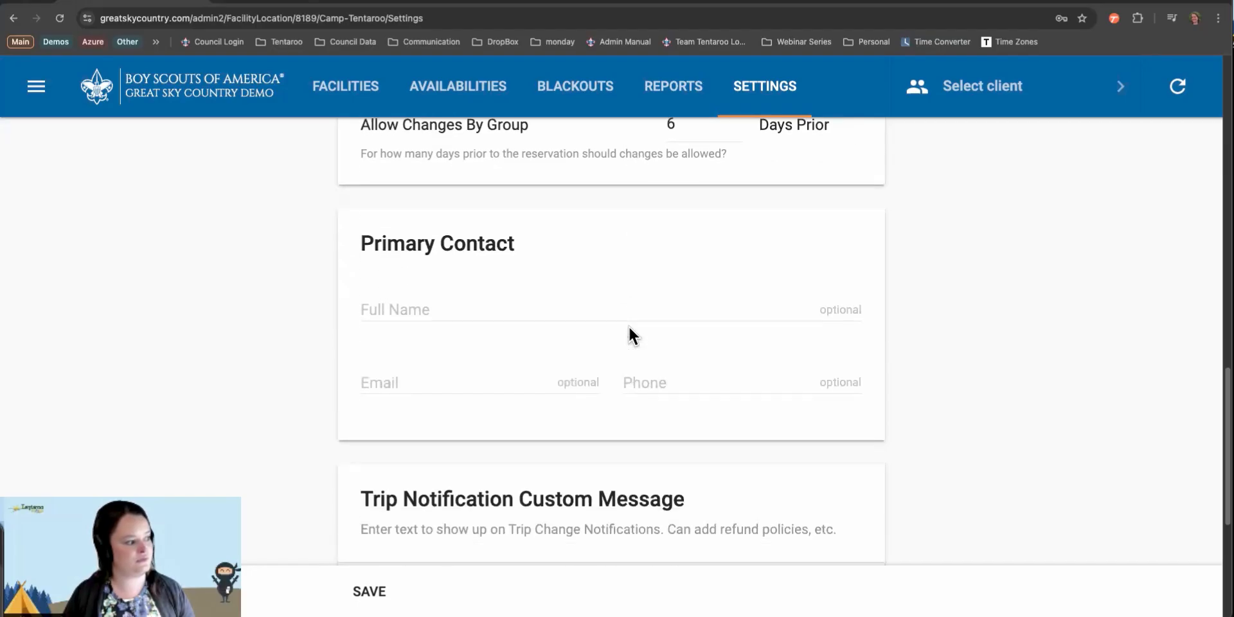
{"action": "scroll", "coordinate": [629, 326], "scroll_direction": "down", "scroll_amount": 1}
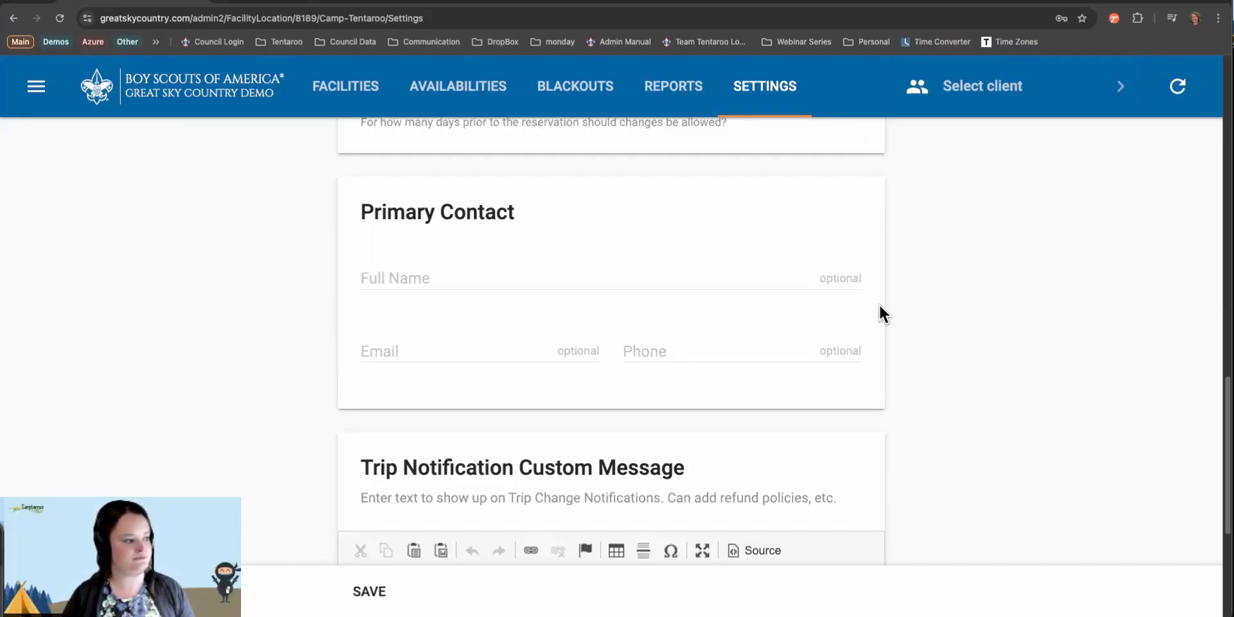
{"action": "scroll", "coordinate": [880, 304], "scroll_direction": "down", "scroll_amount": 5}
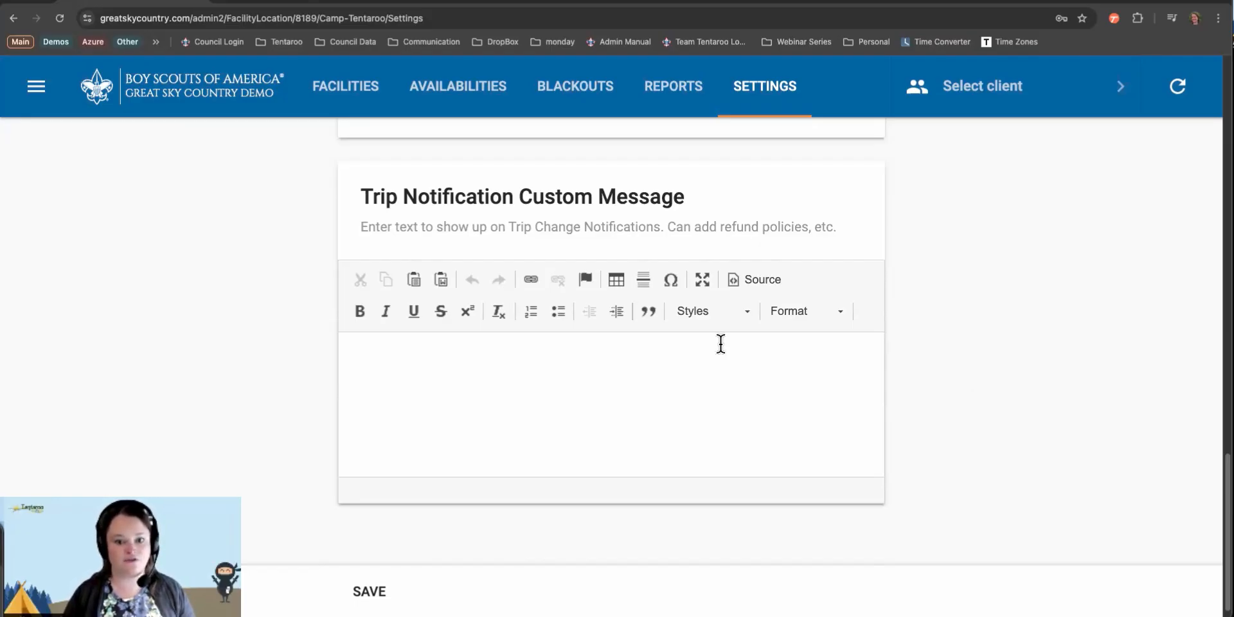
{"action": "left_click", "coordinate": [711, 310]}
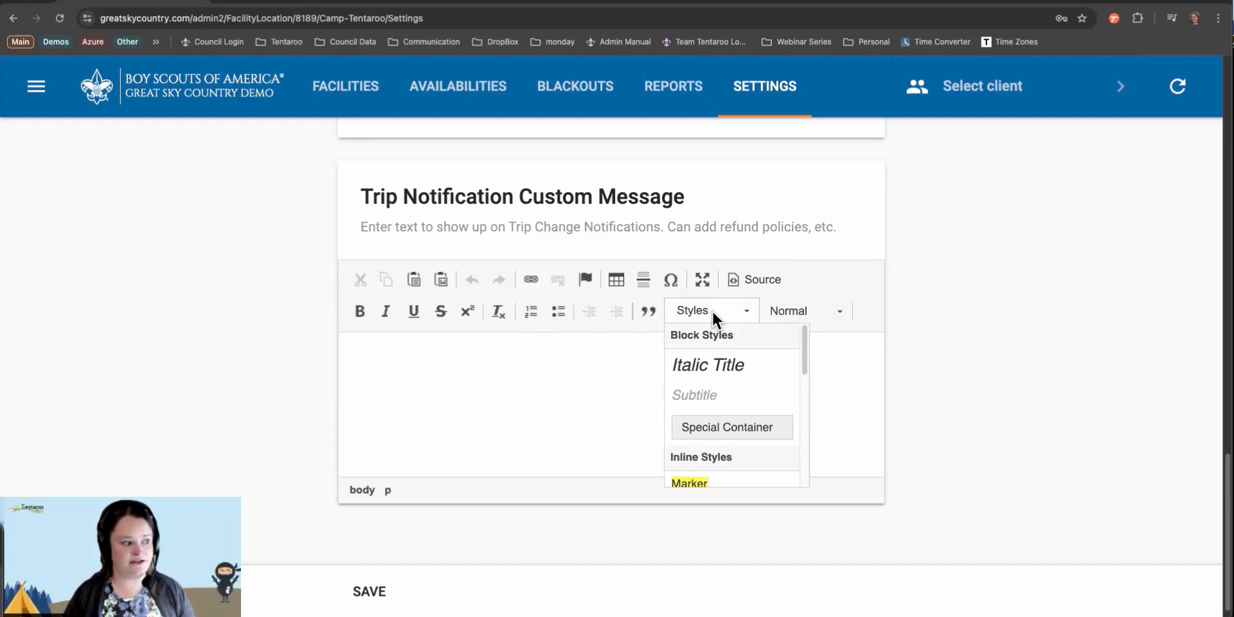
{"action": "left_click", "coordinate": [809, 310]}
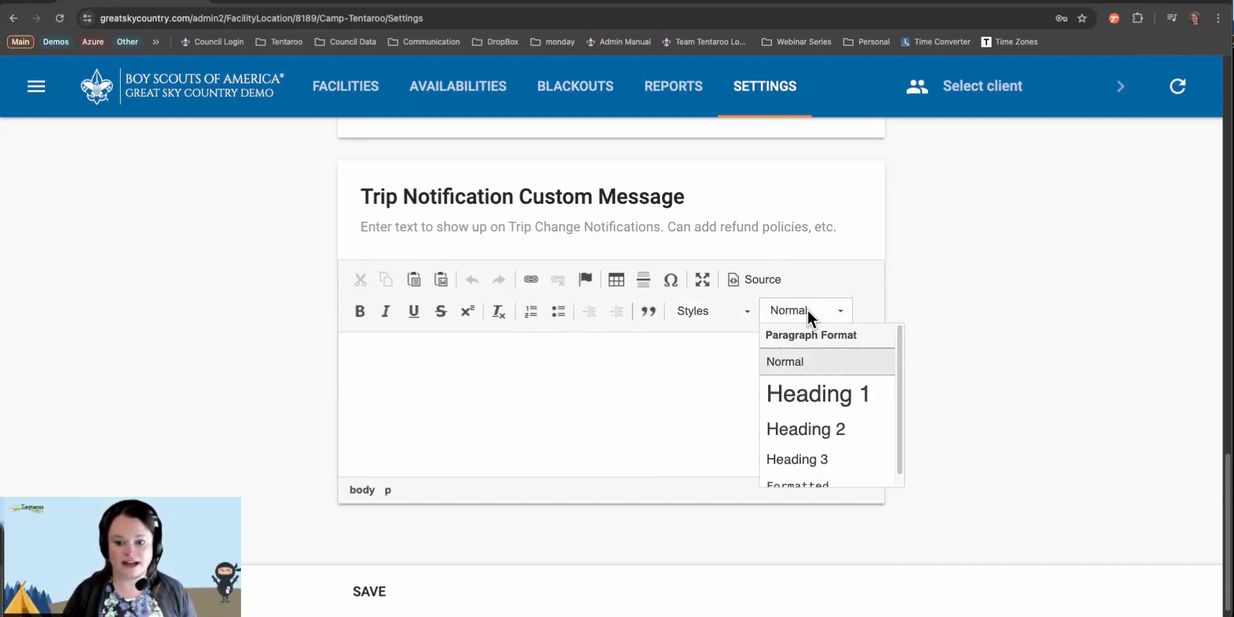
{"action": "left_click", "coordinate": [564, 358]}
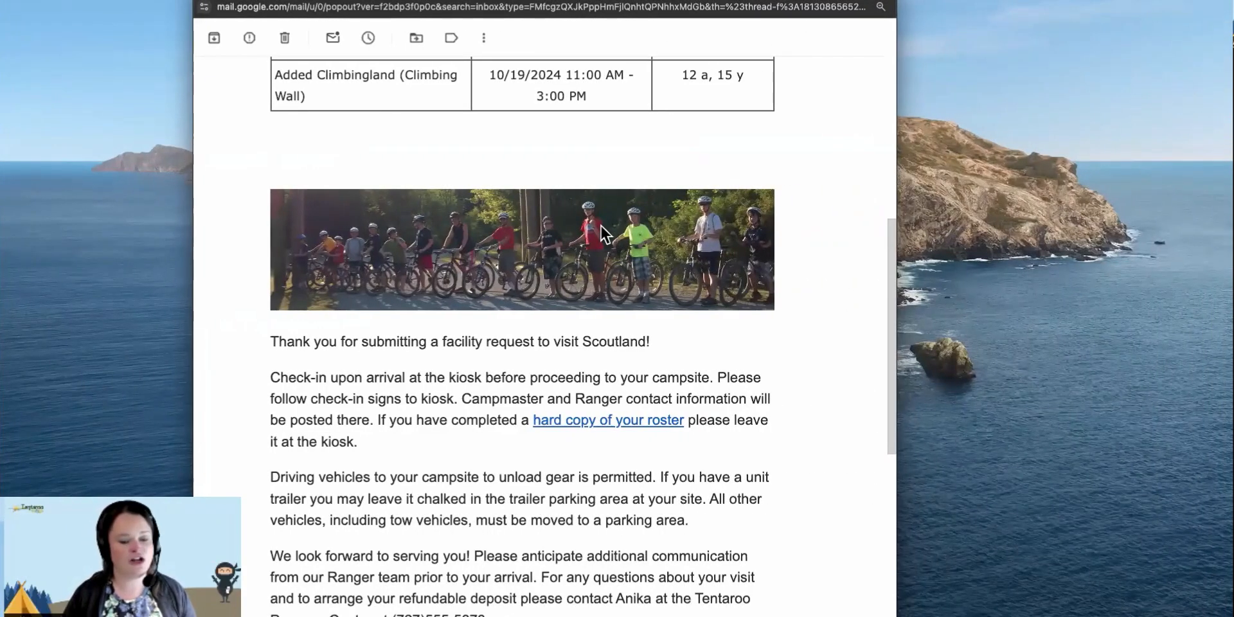
Switch to the Gmail message with the Fall Unit Campout trip change notification and examine its trip, payment and reservation sections.
{"action": "scroll", "coordinate": [600, 227], "scroll_direction": "up", "scroll_amount": 8}
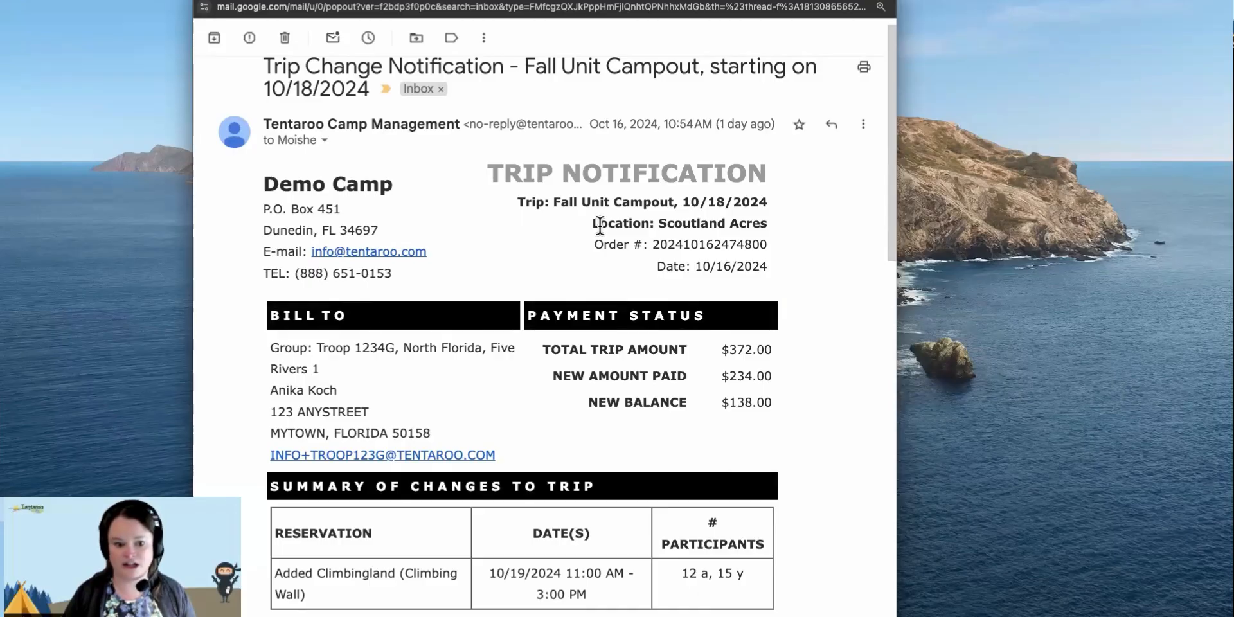
{"action": "scroll", "coordinate": [599, 226], "scroll_direction": "down", "scroll_amount": 5}
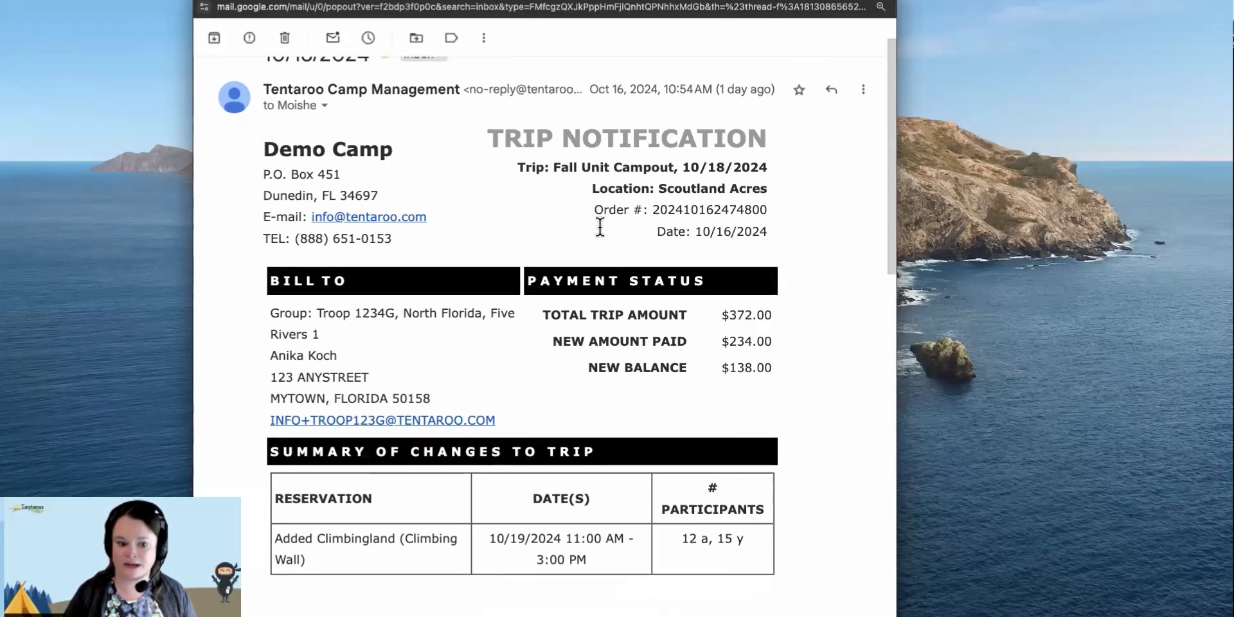
Examine the e-mail's summary of trip changes and the custom message with picture and check-in instructions beneath it.
{"action": "scroll", "coordinate": [600, 232], "scroll_direction": "down", "scroll_amount": 5}
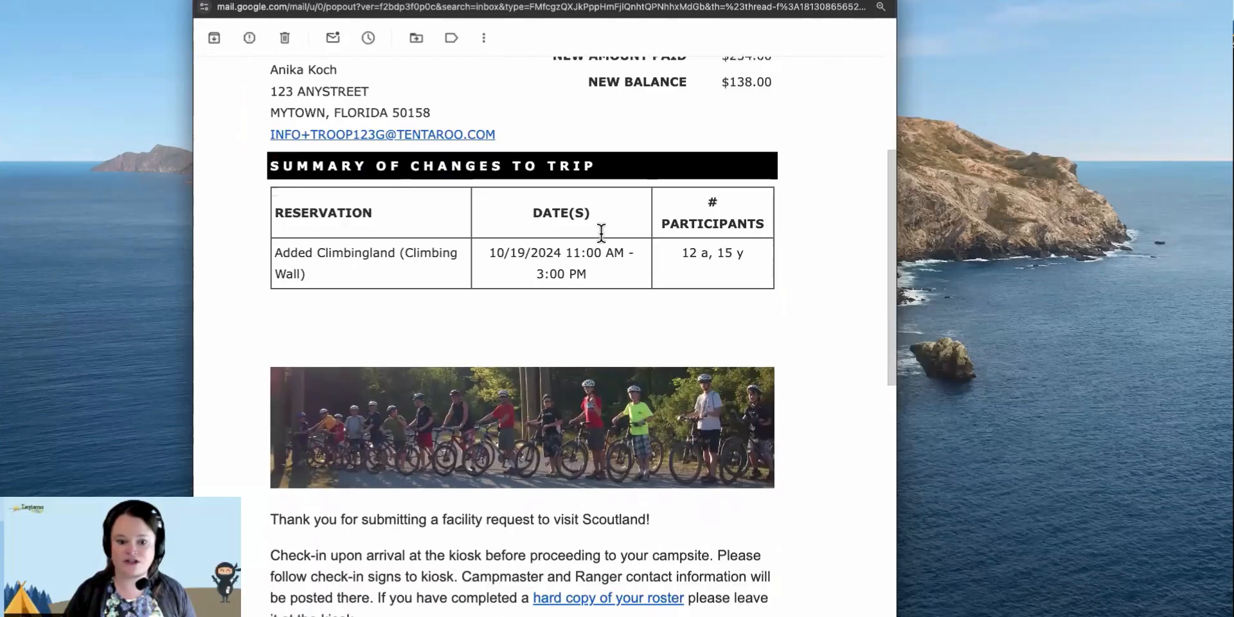
{"action": "scroll", "coordinate": [601, 234], "scroll_direction": "down", "scroll_amount": 2}
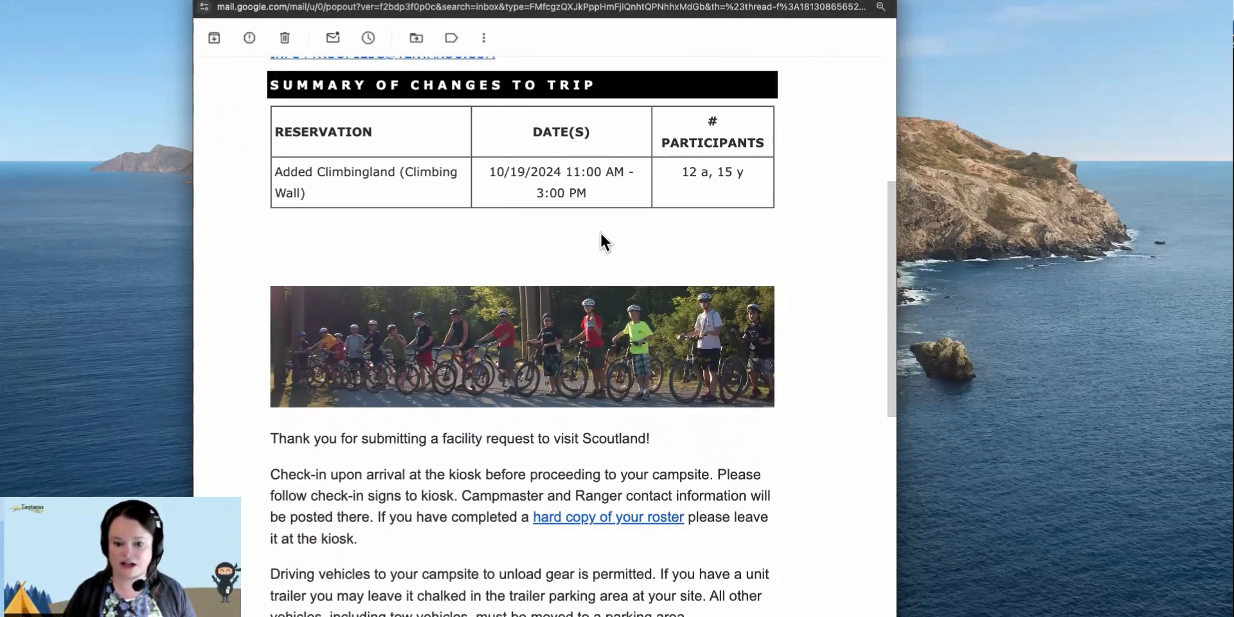
{"action": "scroll", "coordinate": [601, 234], "scroll_direction": "down", "scroll_amount": 4}
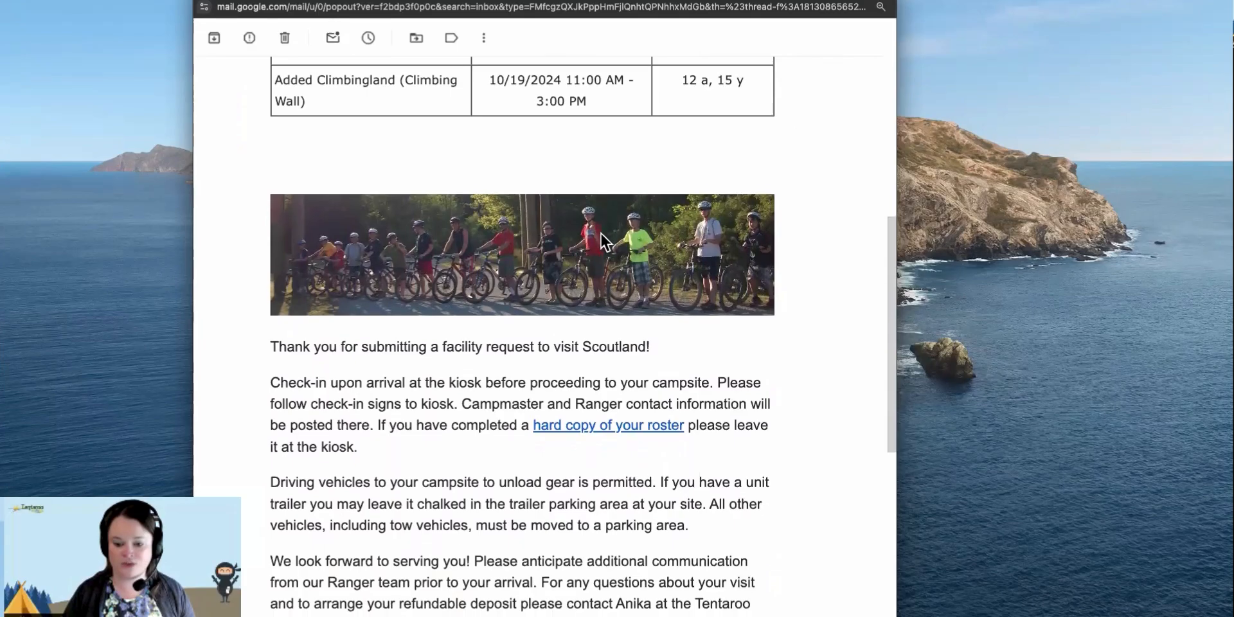
{"action": "scroll", "coordinate": [604, 241], "scroll_direction": "down", "scroll_amount": 1}
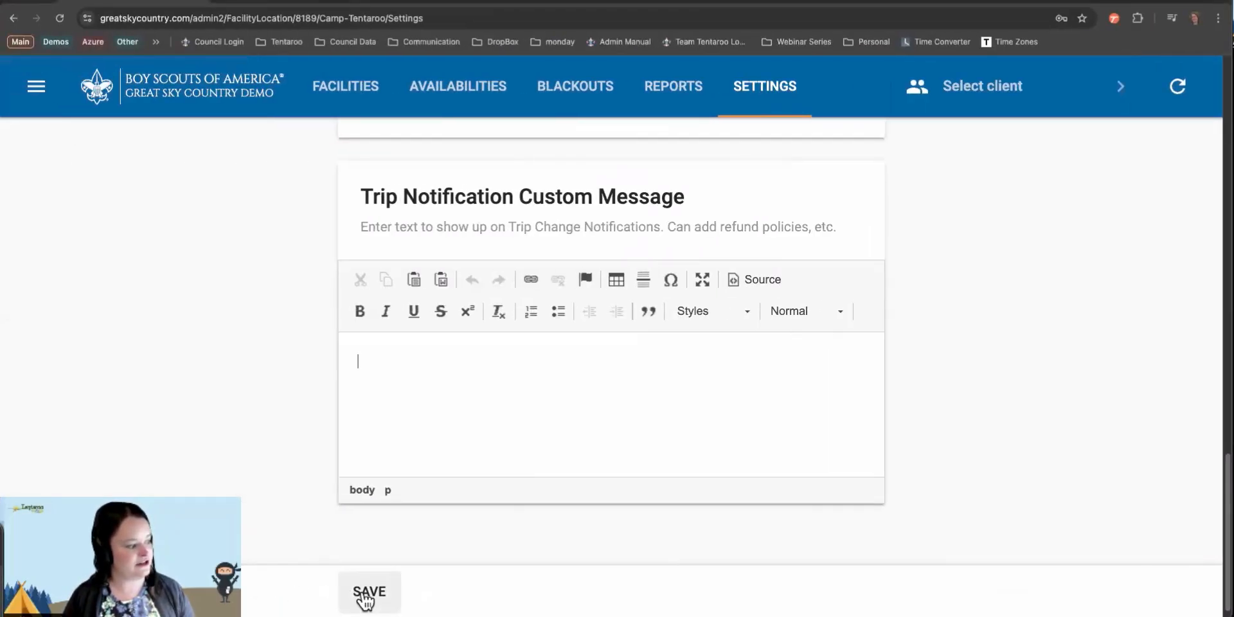
Save Camp Tentaroo's location settings.
{"action": "left_click", "coordinate": [364, 597]}
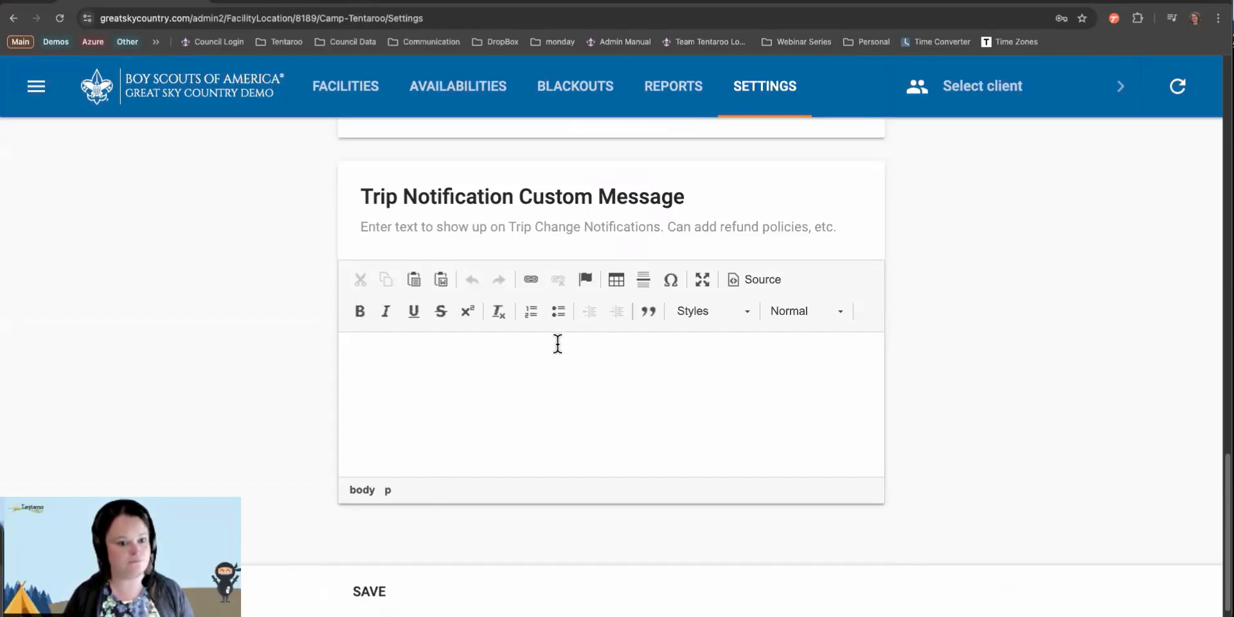
{"action": "scroll", "coordinate": [565, 349], "scroll_direction": "up", "scroll_amount": 1}
{"action": "scroll", "coordinate": [566, 348], "scroll_direction": "up", "scroll_amount": 3}
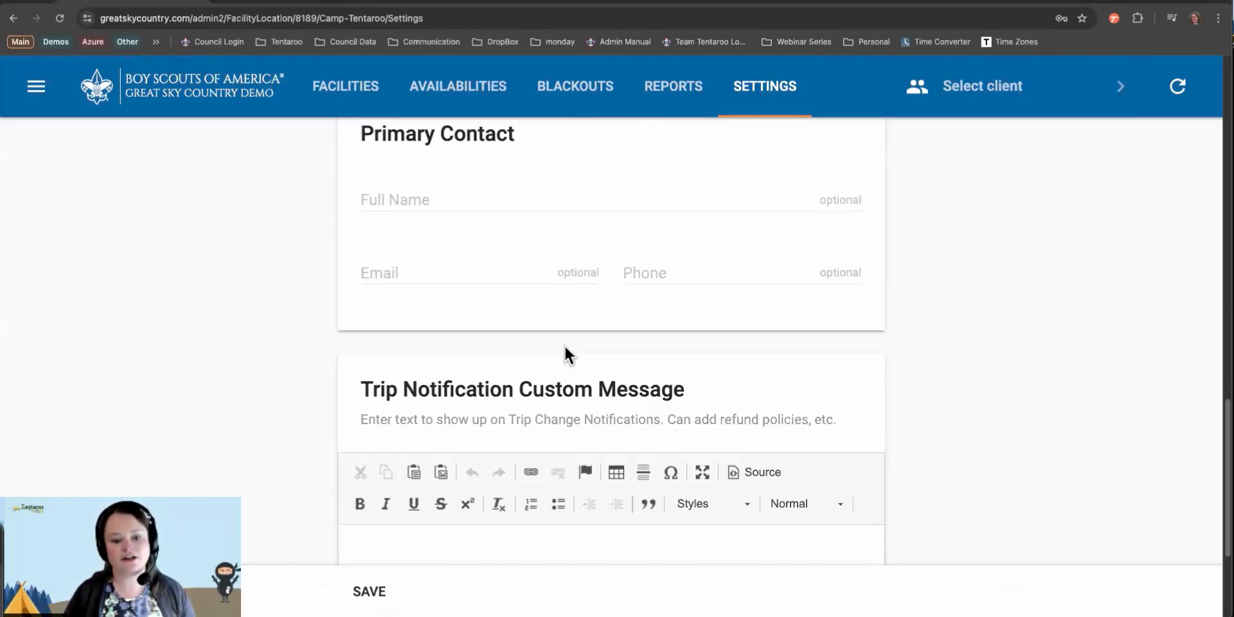
{"action": "scroll", "coordinate": [564, 343], "scroll_direction": "up", "scroll_amount": 15}
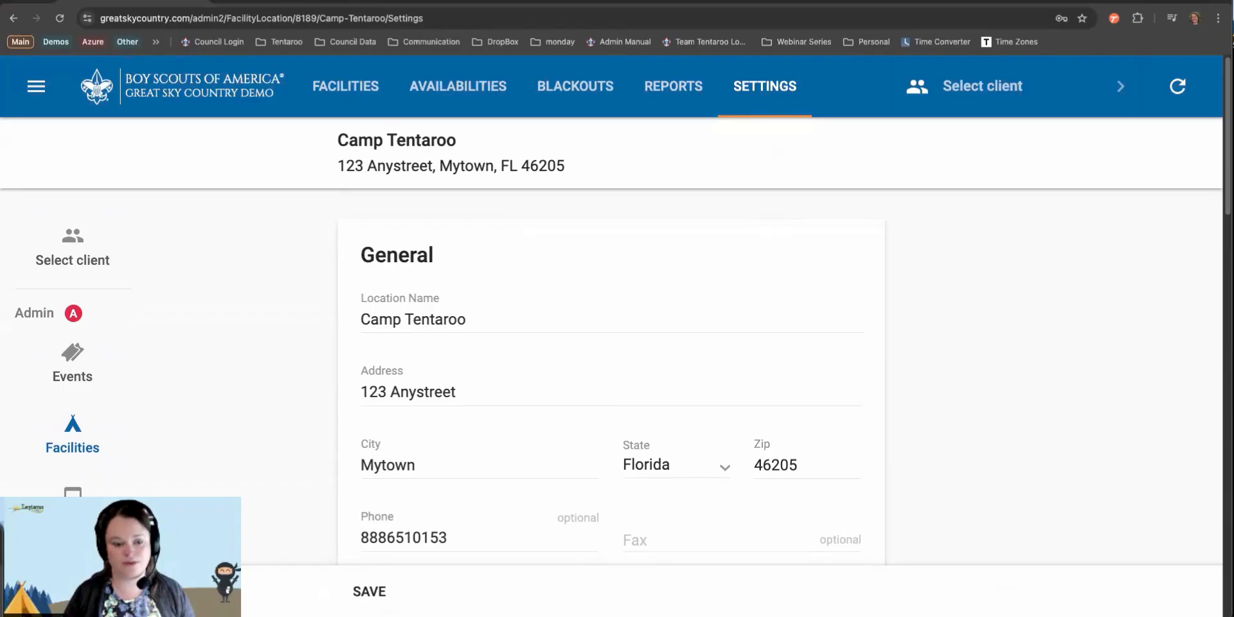
Open Camp Tentaroo's facility types and look through the list of existing types.
{"action": "left_click", "coordinate": [341, 93]}
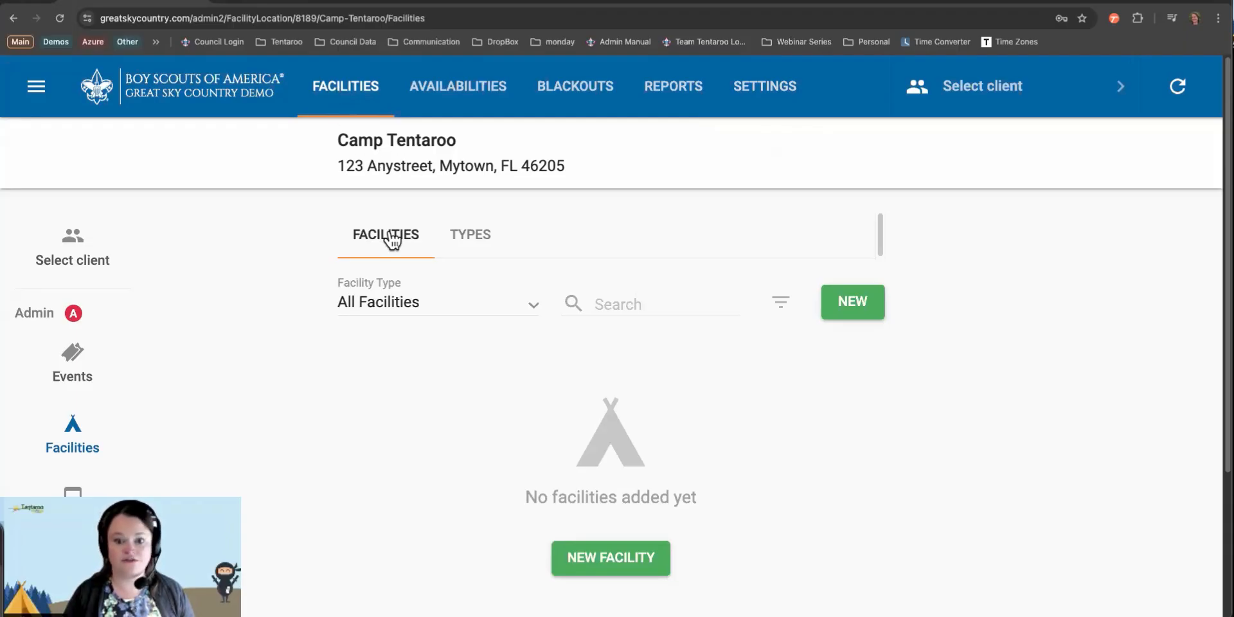
{"action": "left_click", "coordinate": [472, 242]}
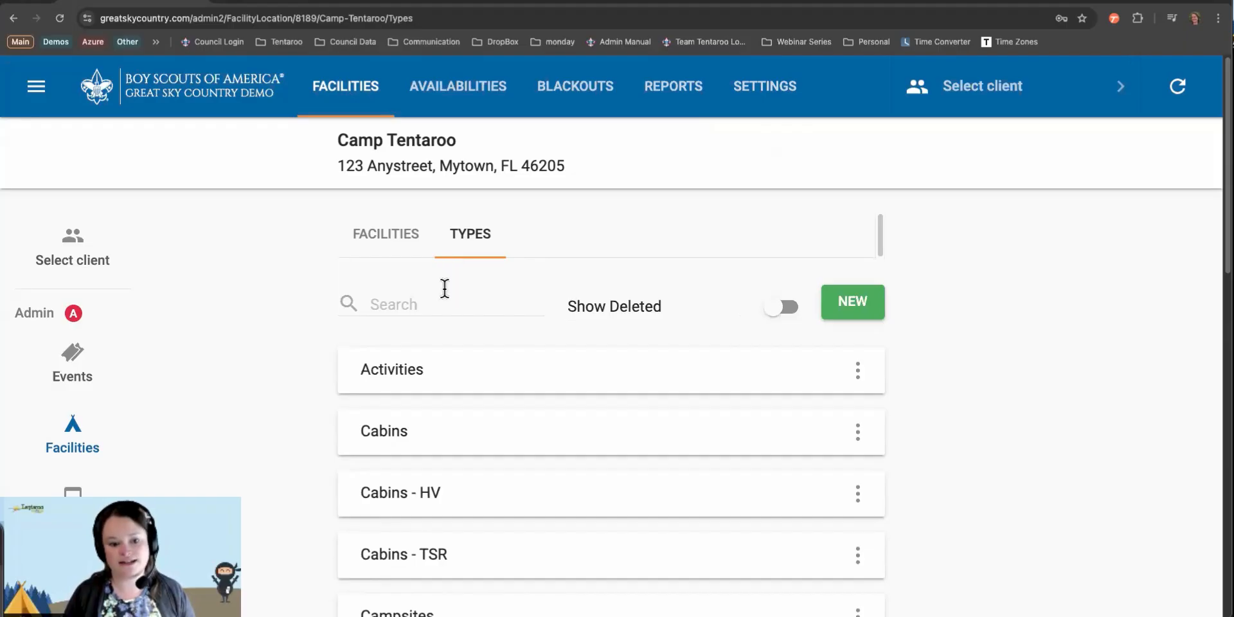
{"action": "scroll", "coordinate": [450, 357], "scroll_direction": "down", "scroll_amount": 5}
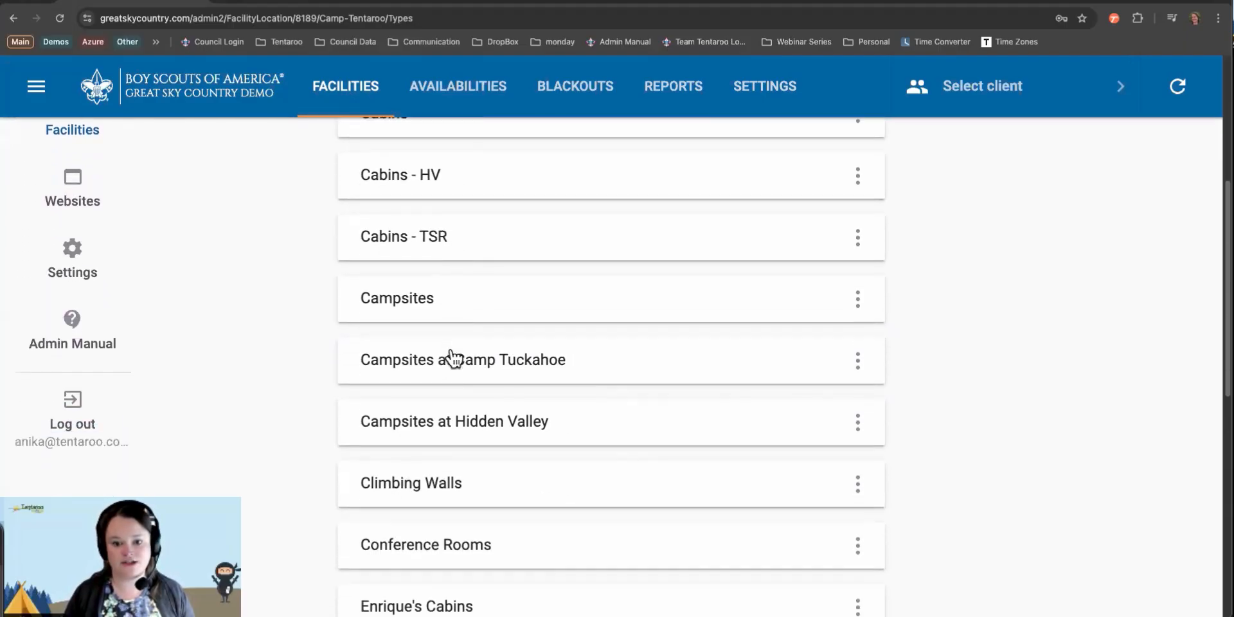
{"action": "scroll", "coordinate": [452, 357], "scroll_direction": "down", "scroll_amount": 1}
{"action": "scroll", "coordinate": [452, 357], "scroll_direction": "up", "scroll_amount": 3}
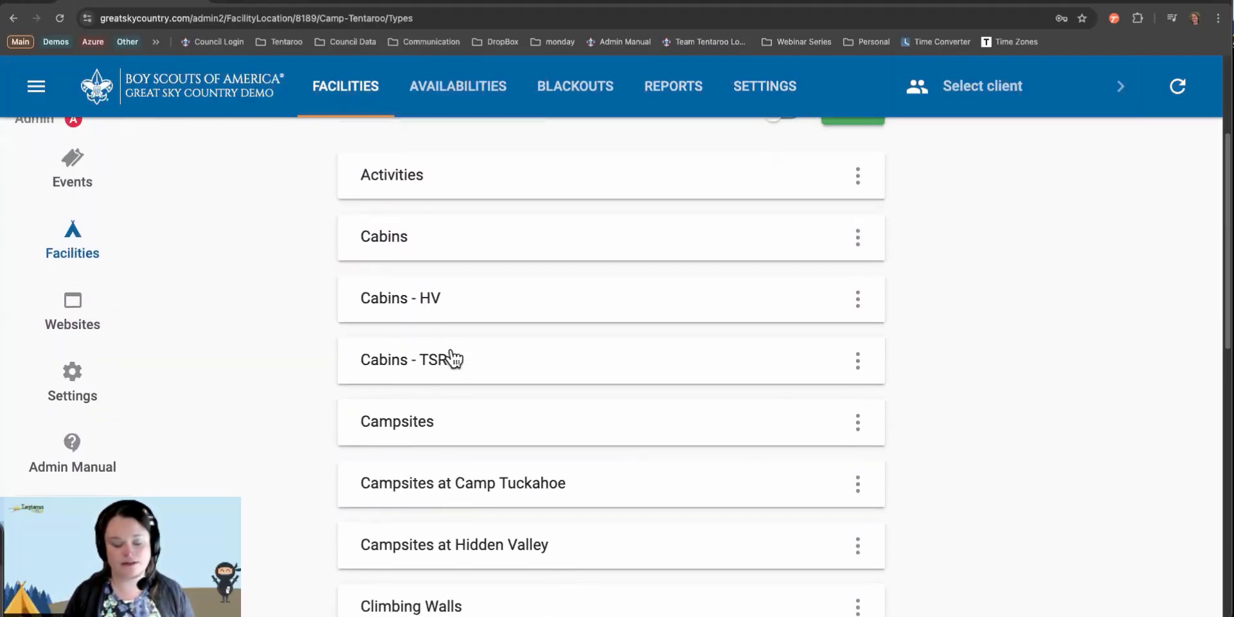
{"action": "scroll", "coordinate": [451, 358], "scroll_direction": "up", "scroll_amount": 1}
{"action": "scroll", "coordinate": [452, 353], "scroll_direction": "up", "scroll_amount": 4}
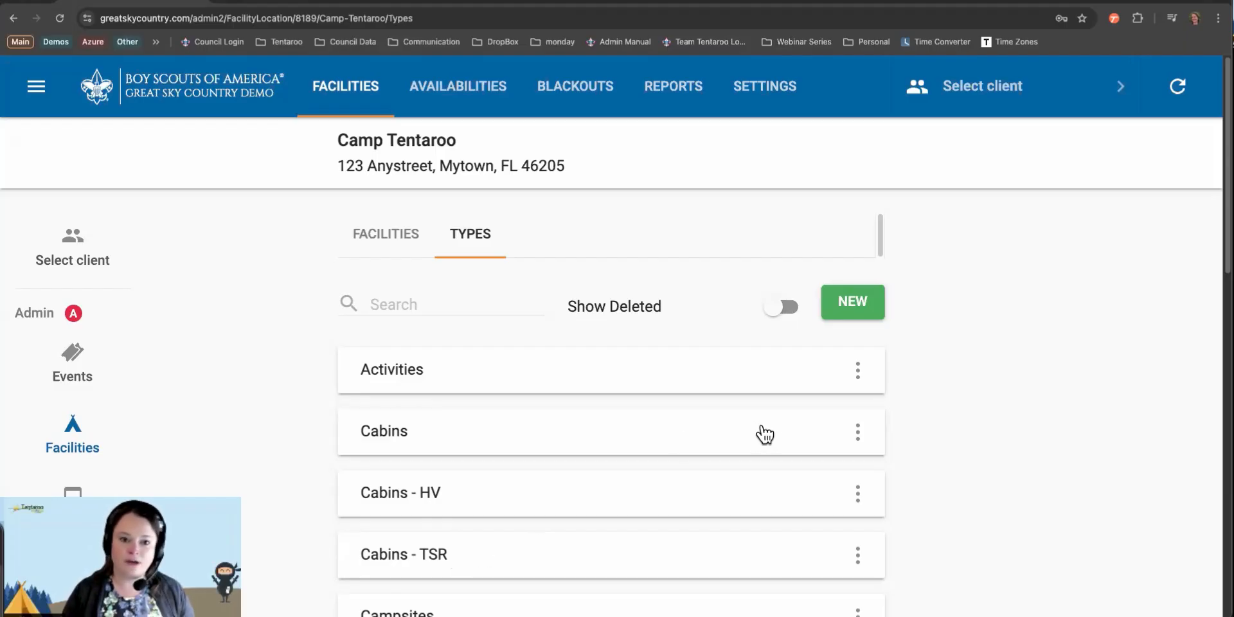
Start a new facility type named Cabin - CT with the plural name Cabins - CT.
{"action": "left_click", "coordinate": [859, 313]}
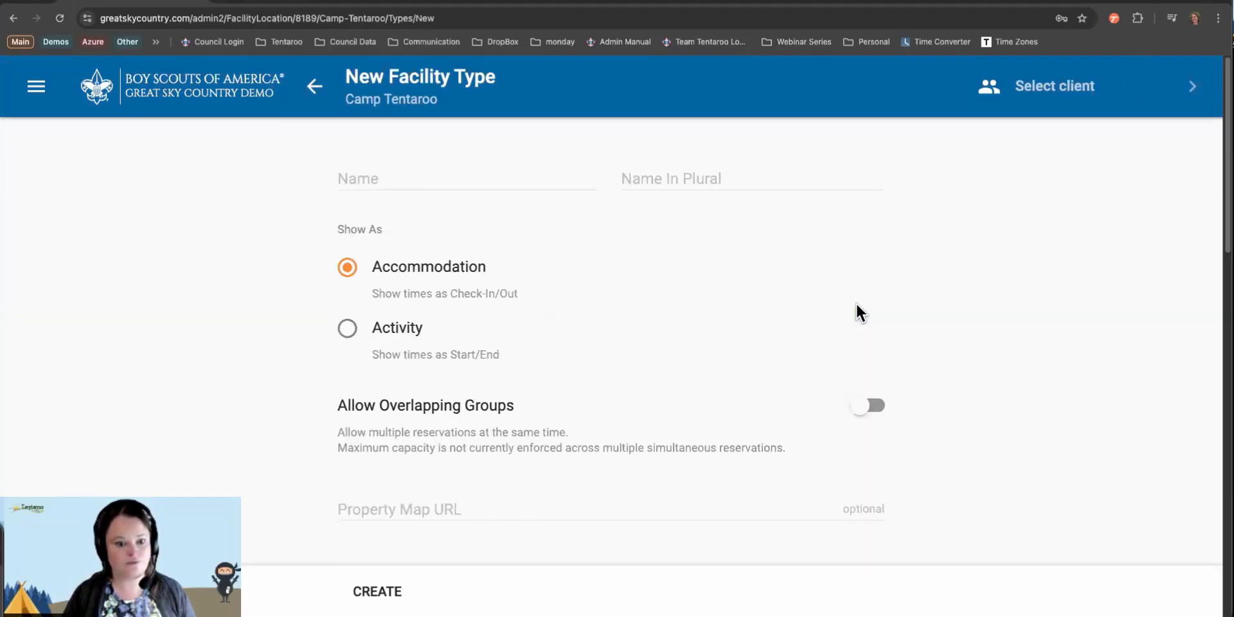
{"action": "left_click", "coordinate": [389, 177]}
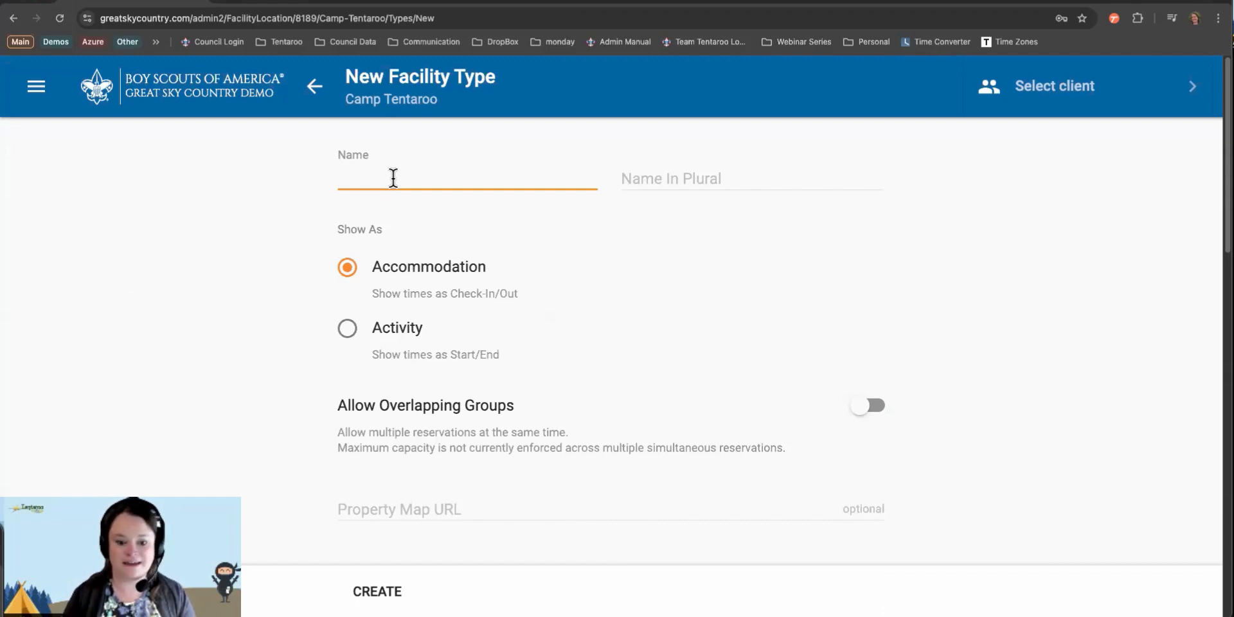
{"action": "type", "text": "Can"}
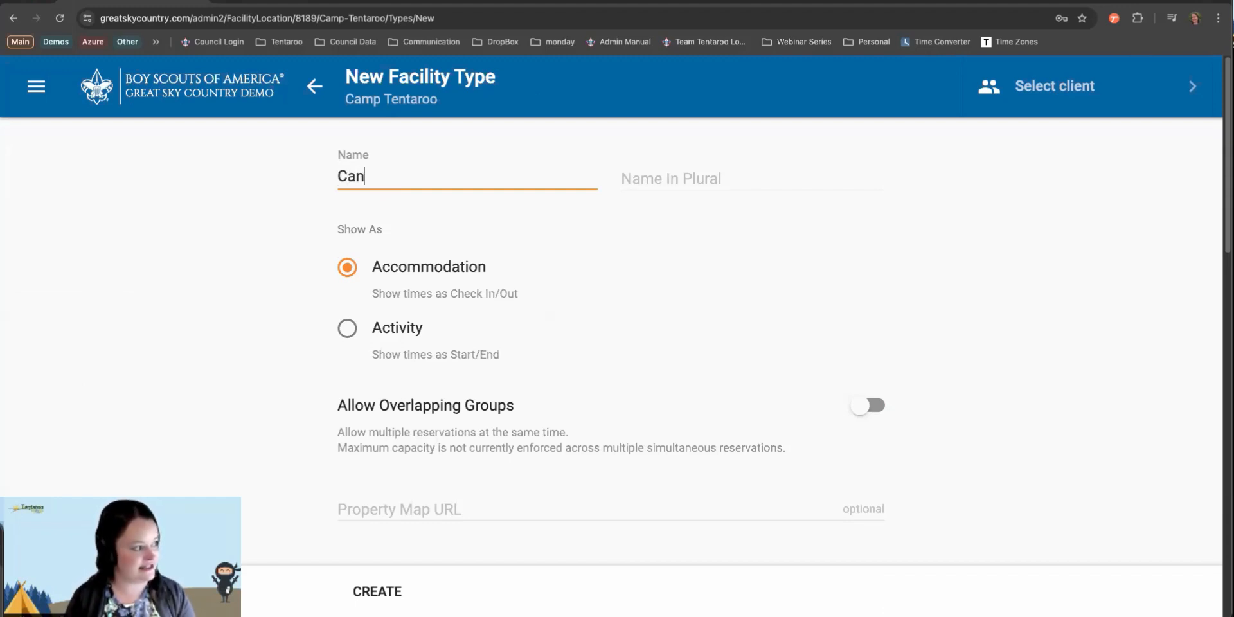
{"action": "key", "text": "BackSpace"}
{"action": "type", "text": "bin"}
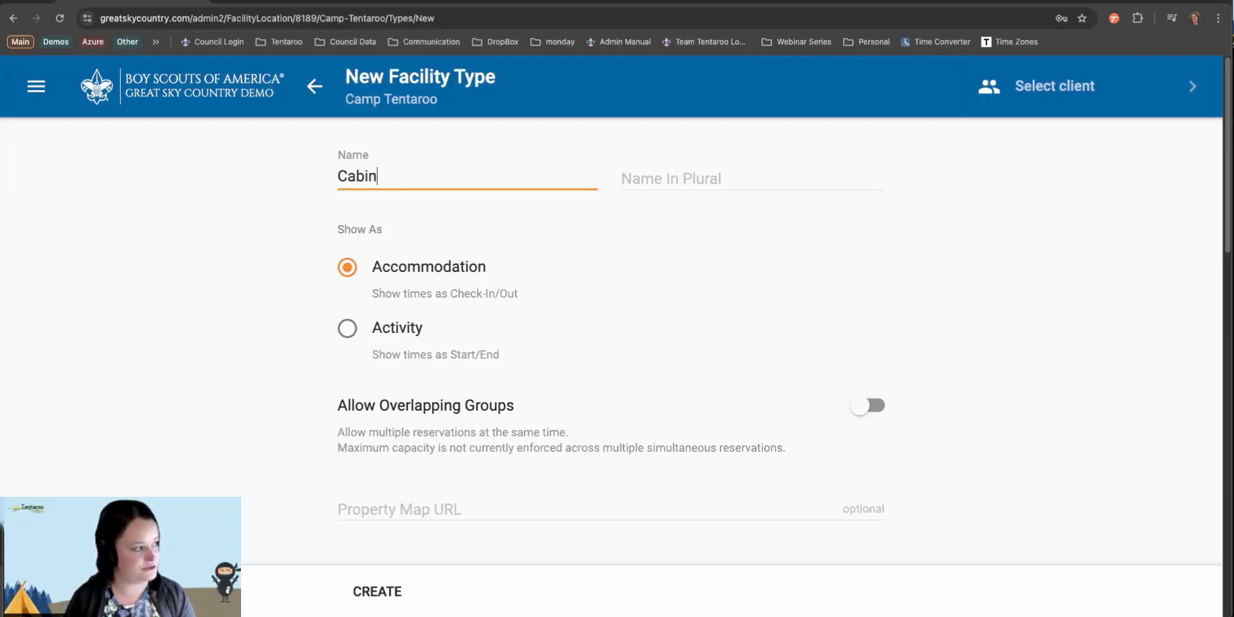
{"action": "type", "text": " - CT"}
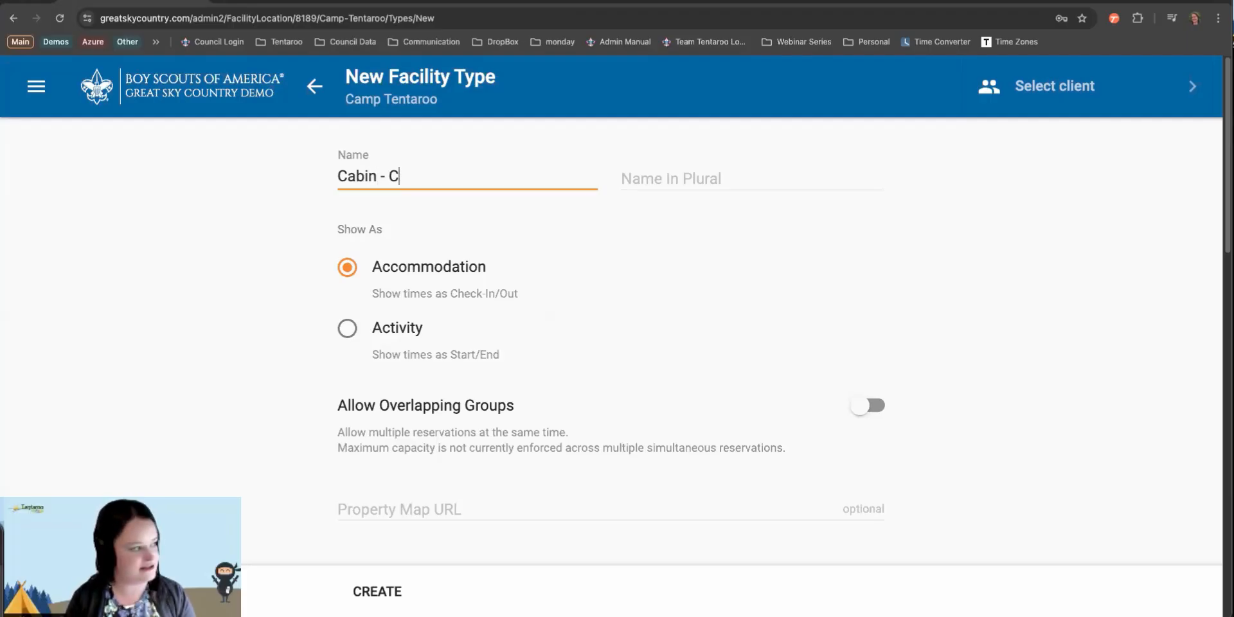
{"action": "key", "text": "Tab"}
{"action": "type", "text": "Cabins - CT"}
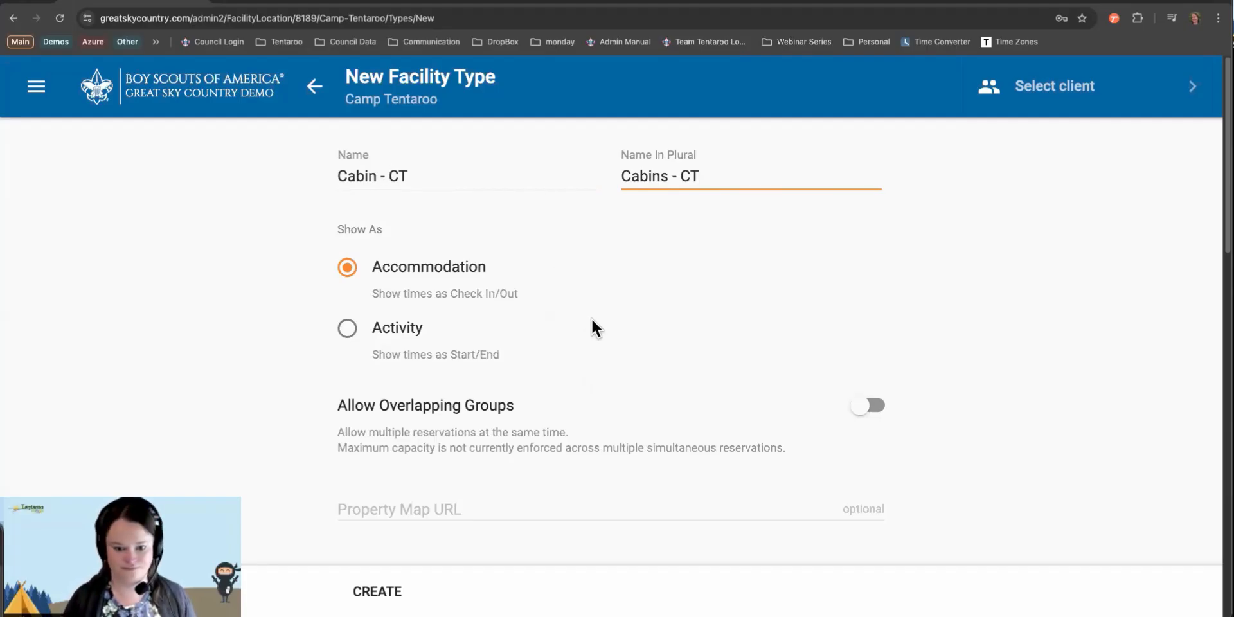
Review the new type's Show As, Allow Overlapping Groups, Property Map URL, Description and Notify Contacts options.
{"action": "scroll", "coordinate": [591, 318], "scroll_direction": "down", "scroll_amount": 1}
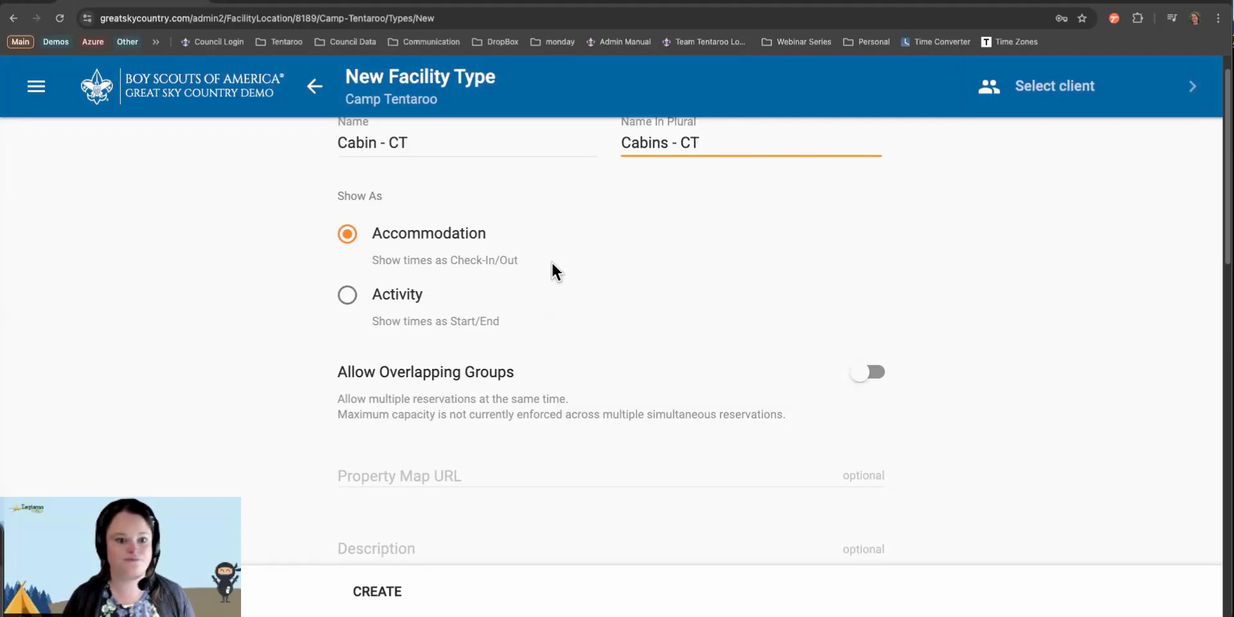
{"action": "scroll", "coordinate": [551, 261], "scroll_direction": "down", "scroll_amount": 3}
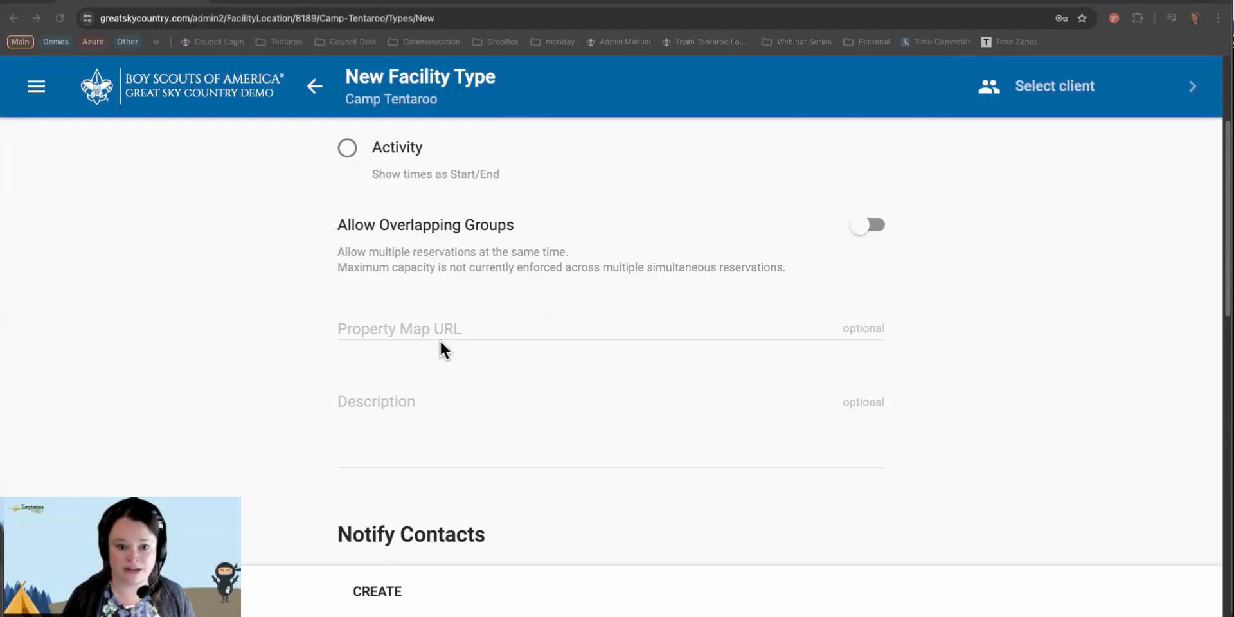
{"action": "left_click", "coordinate": [405, 326]}
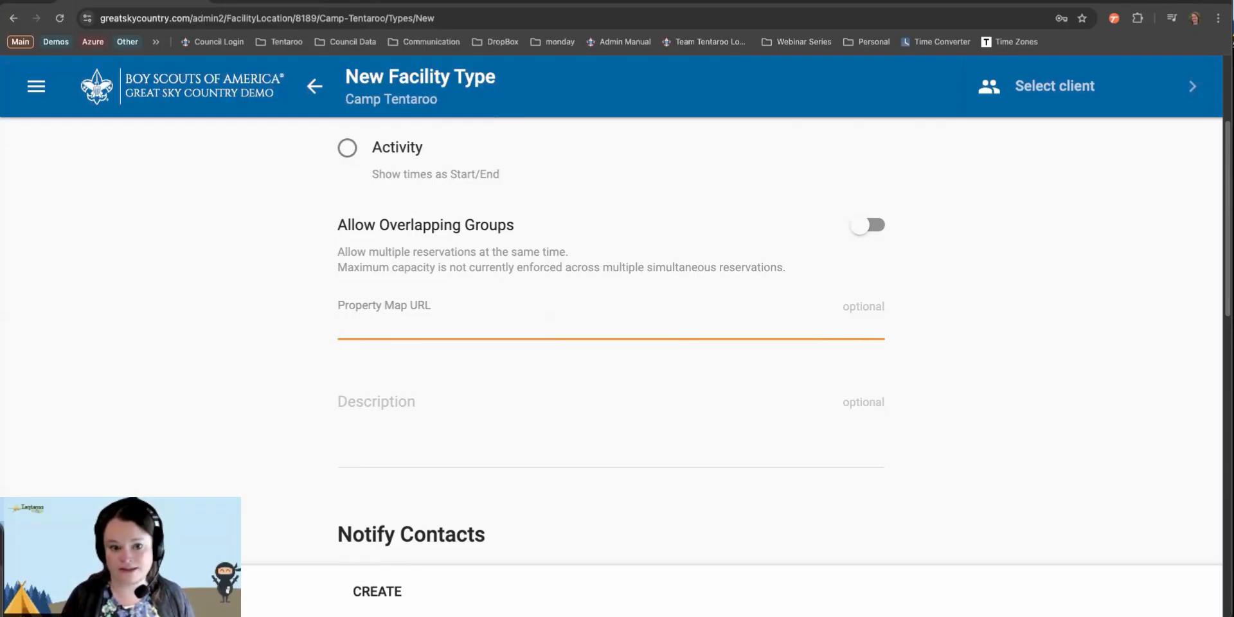
{"action": "left_click", "coordinate": [382, 420]}
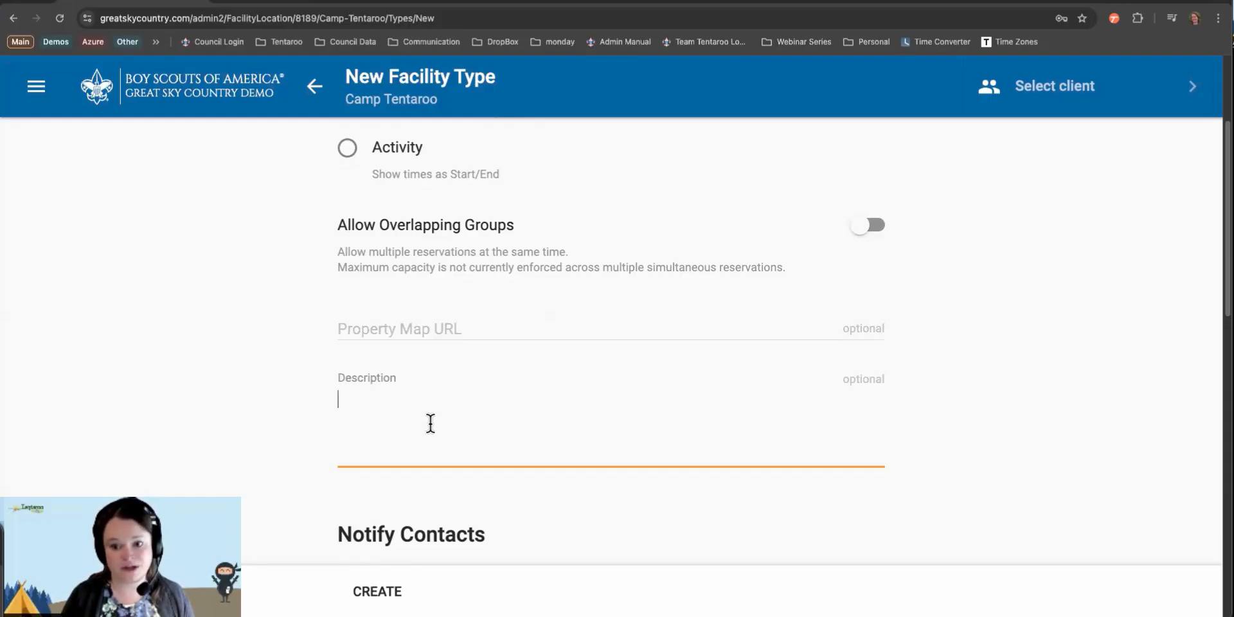
{"action": "scroll", "coordinate": [431, 423], "scroll_direction": "down", "scroll_amount": 5}
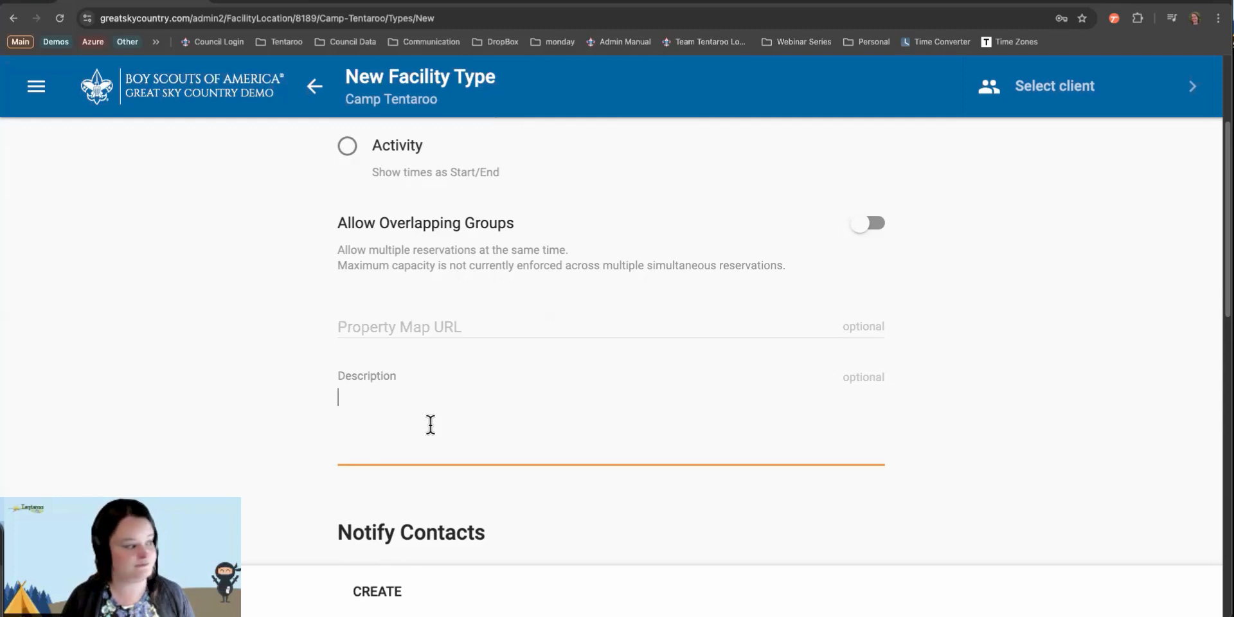
{"action": "scroll", "coordinate": [430, 423], "scroll_direction": "down", "scroll_amount": 1}
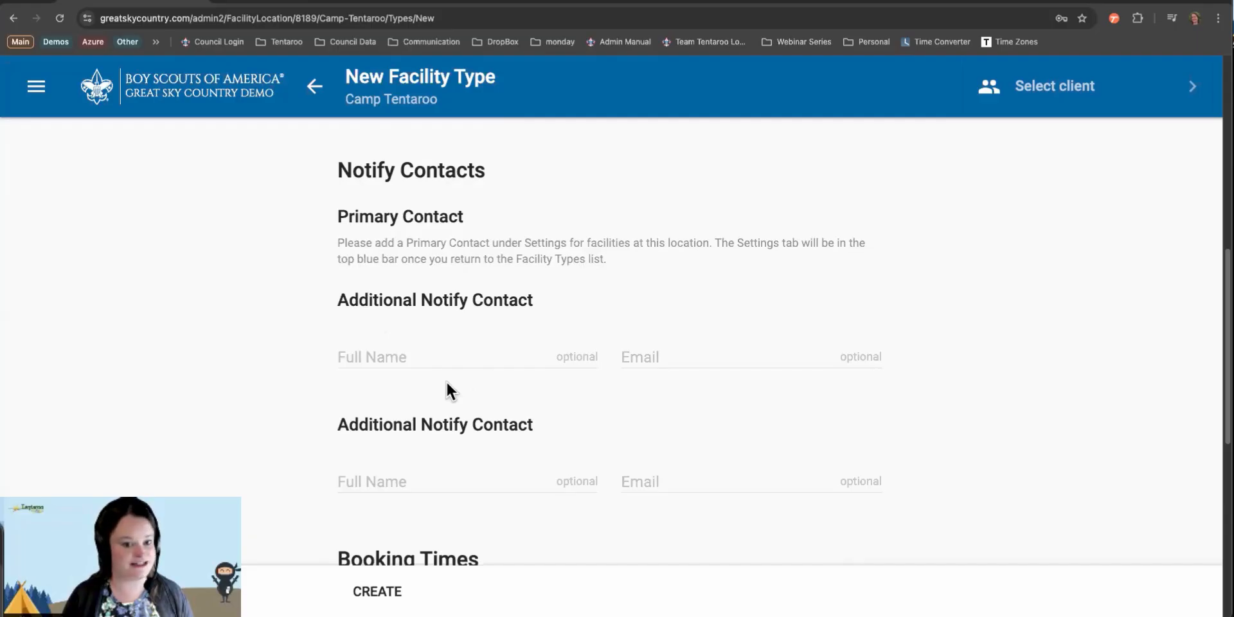
{"action": "left_click", "coordinate": [373, 353]}
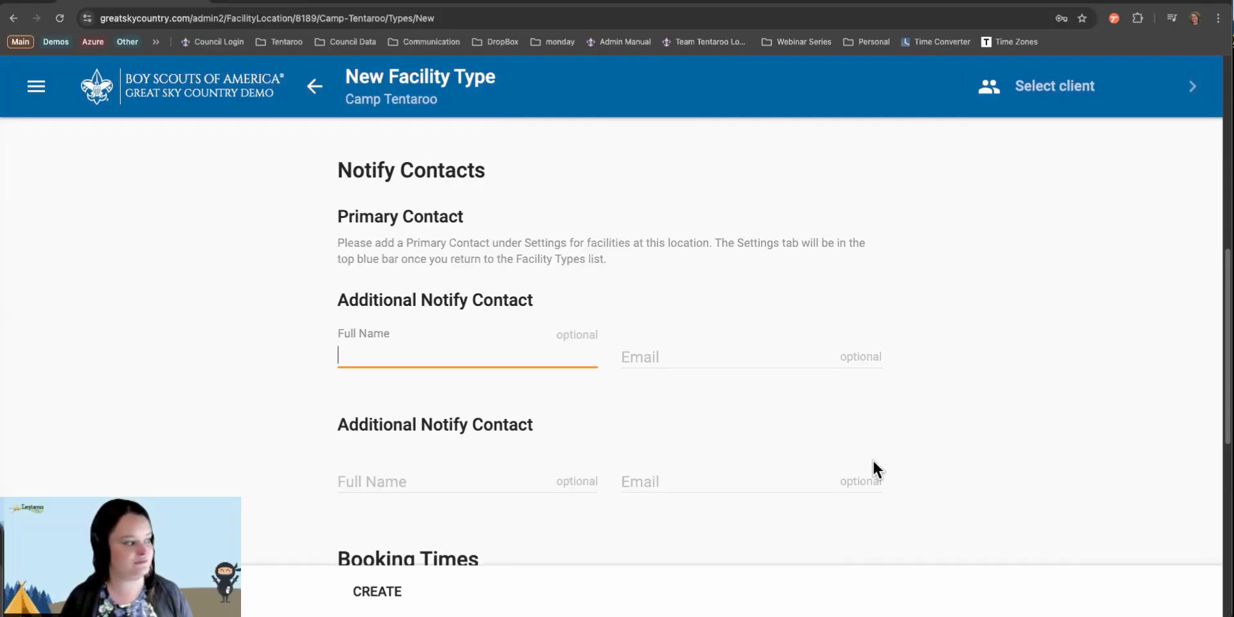
Toggle the Next Day option for check-out in the booking times, leaving it switched off.
{"action": "scroll", "coordinate": [654, 454], "scroll_direction": "down", "scroll_amount": 5}
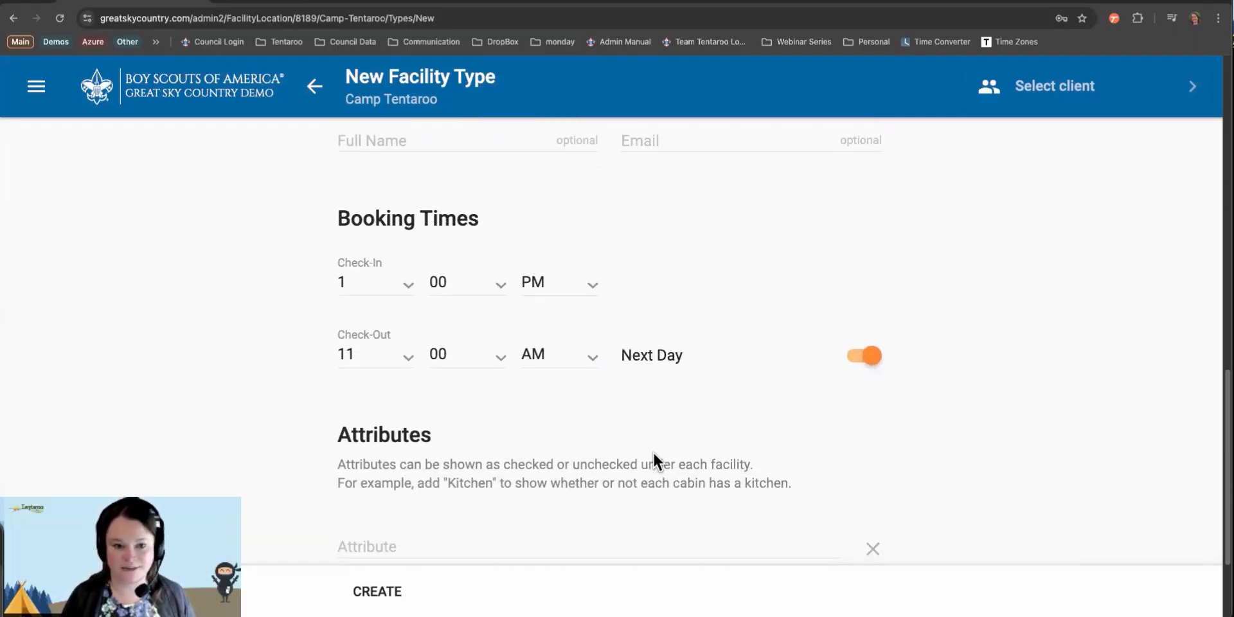
{"action": "left_click", "coordinate": [867, 371]}
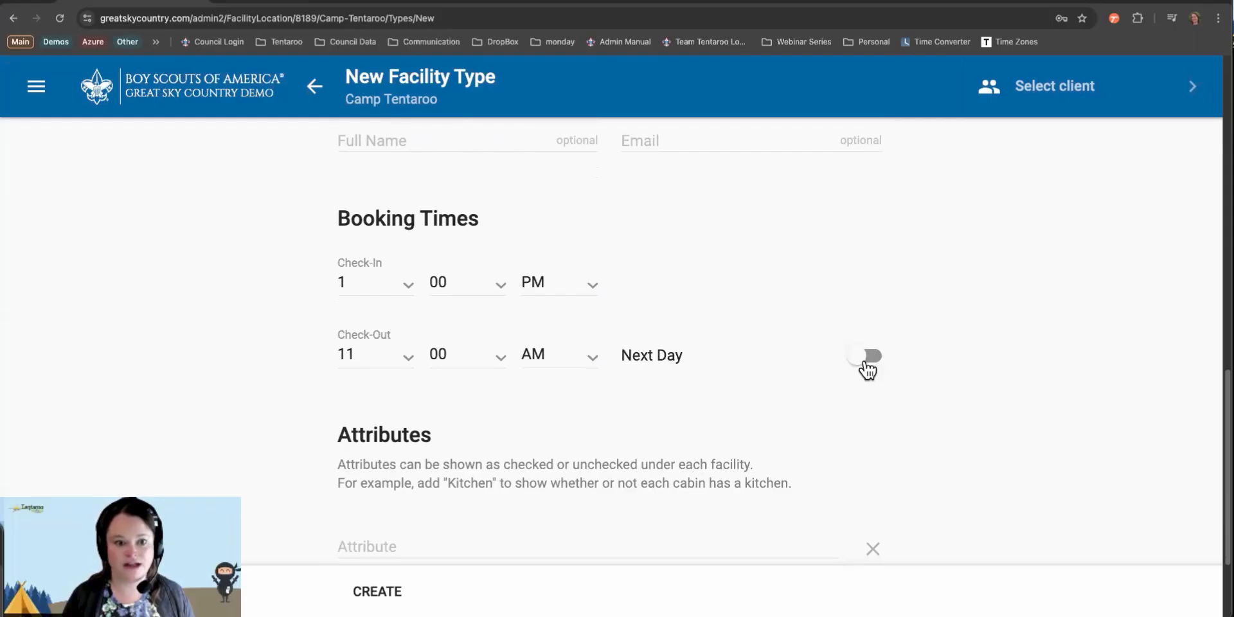
{"action": "left_click", "coordinate": [868, 370]}
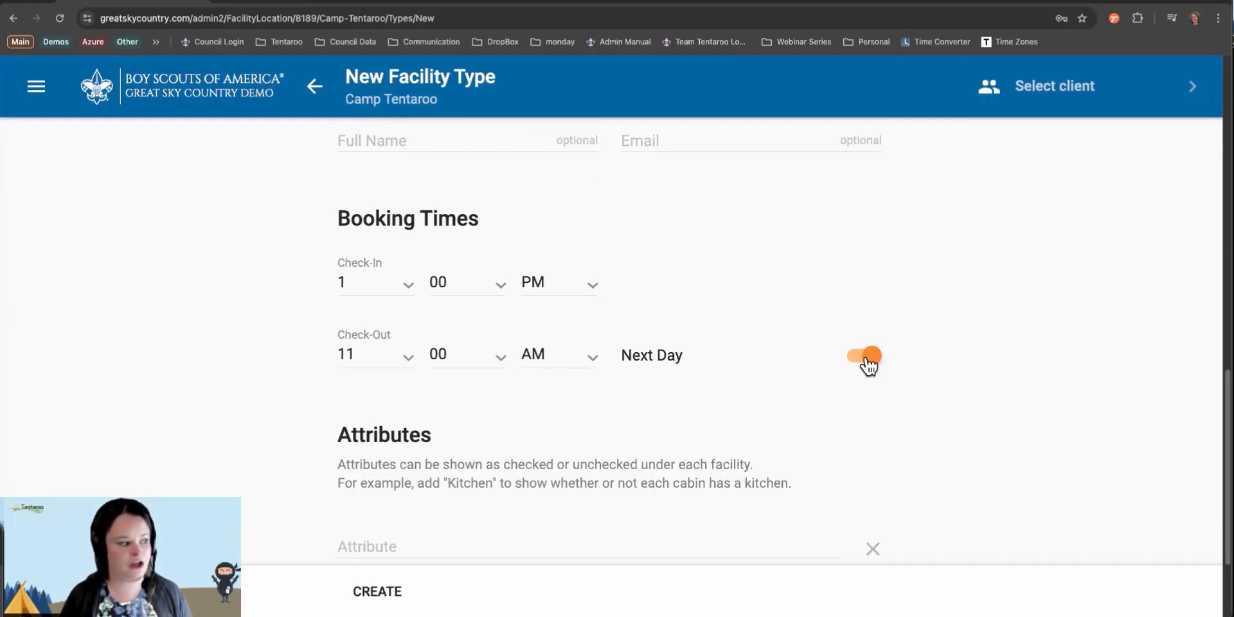
{"action": "left_click", "coordinate": [868, 365]}
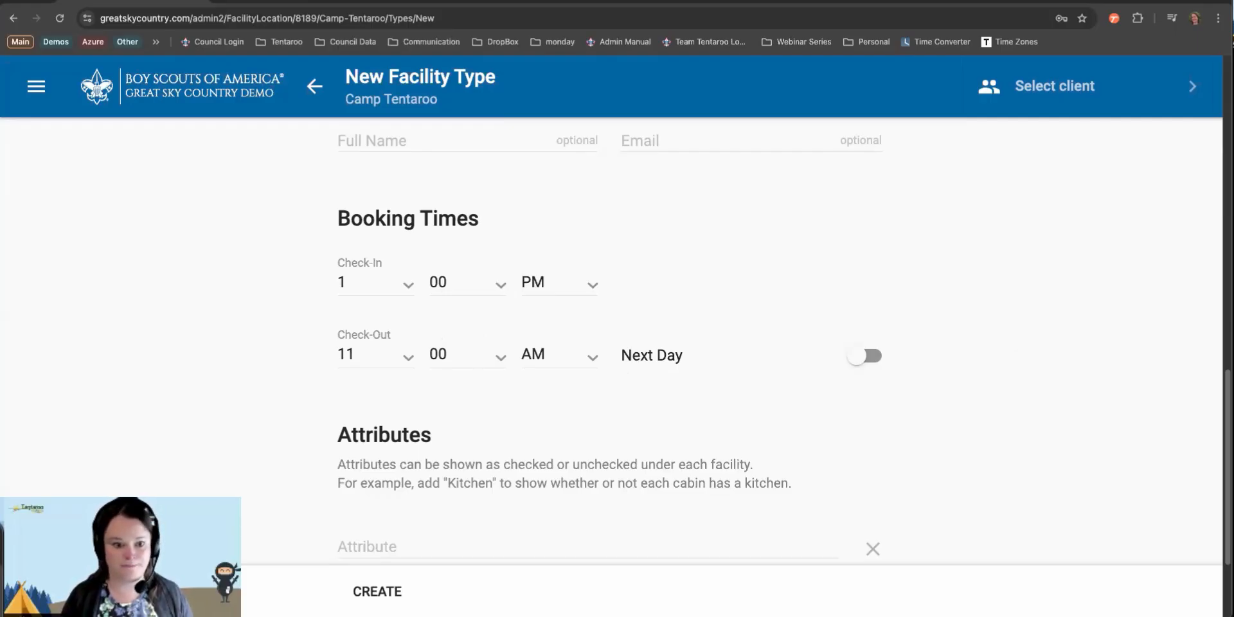
Add the attributes Central Heating and Wood Burning Stove to the new facility type.
{"action": "scroll", "coordinate": [472, 415], "scroll_direction": "down", "scroll_amount": 3}
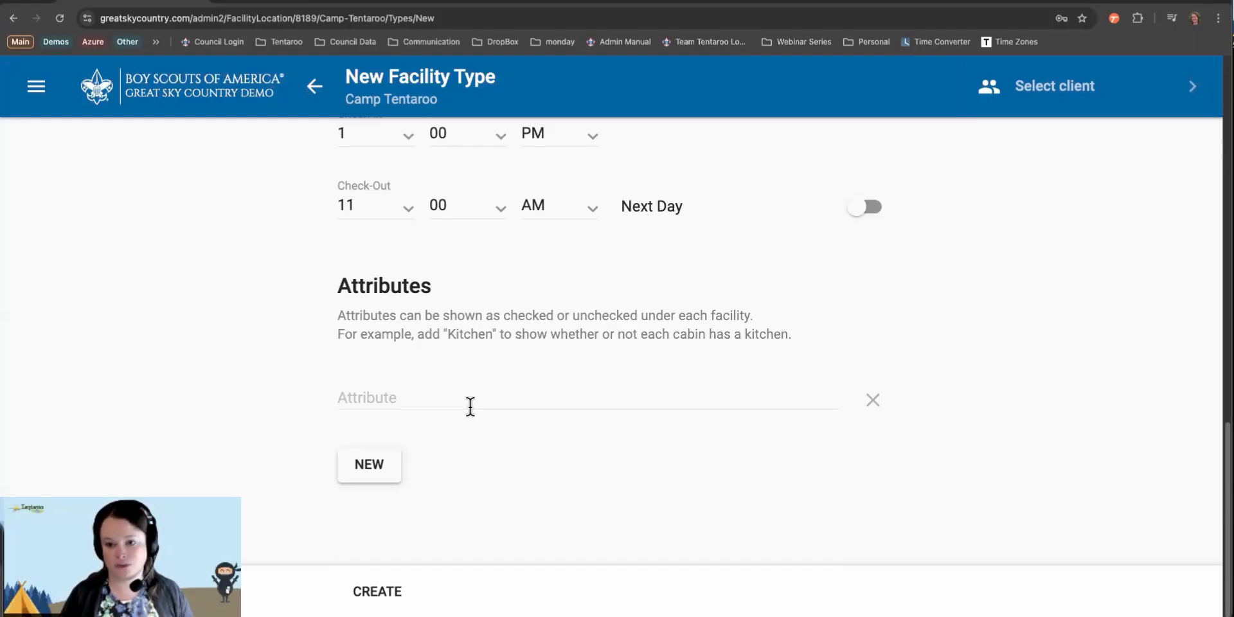
{"action": "left_click", "coordinate": [388, 396]}
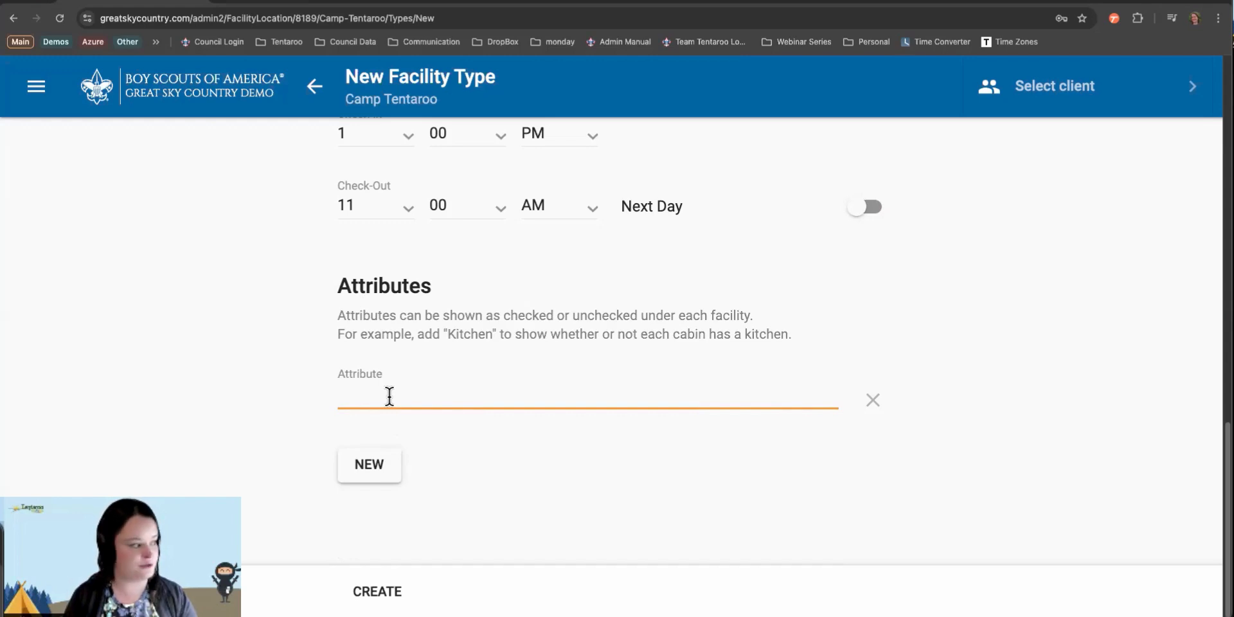
{"action": "type", "text": "Central He"}
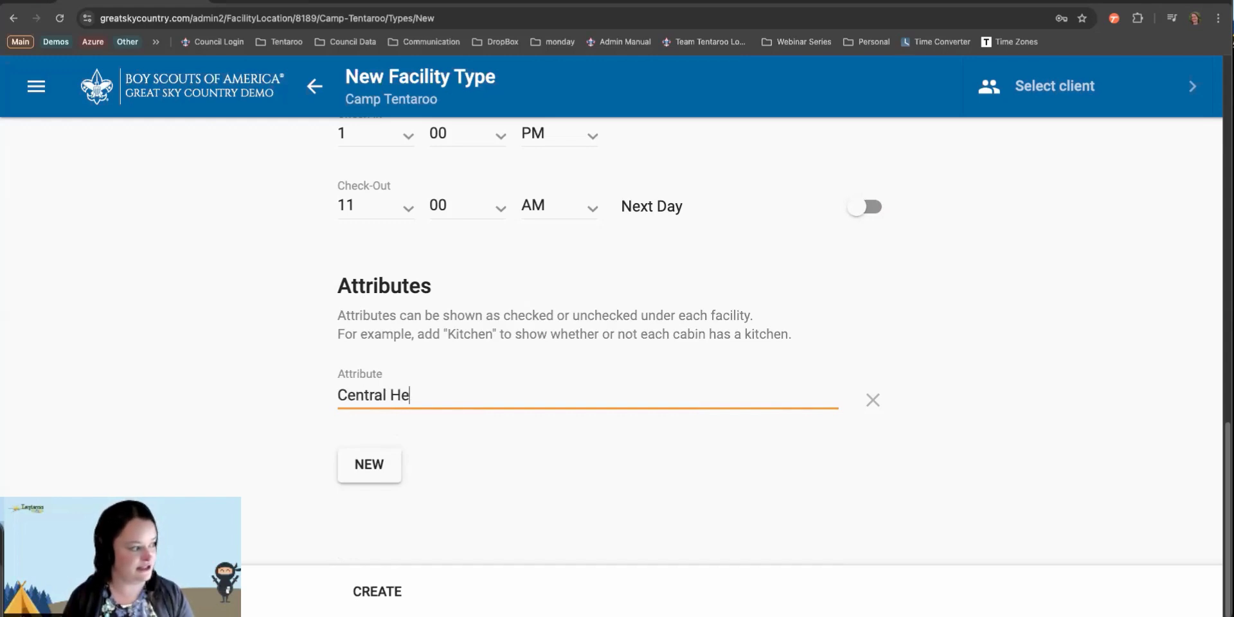
{"action": "type", "text": "ating"}
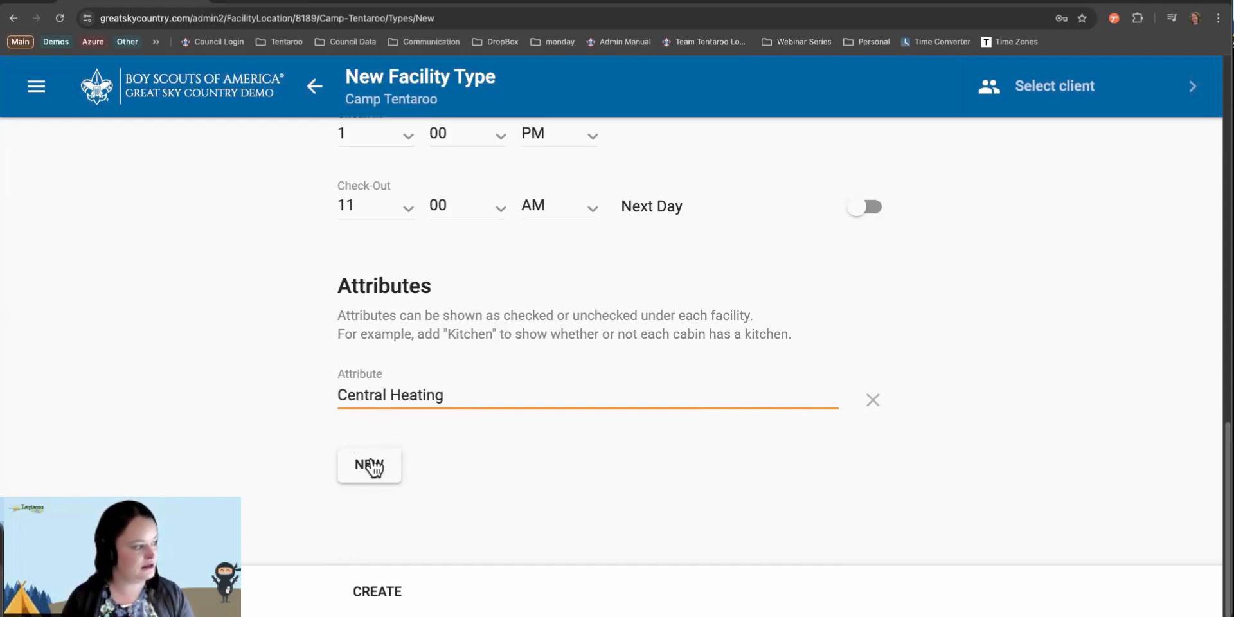
{"action": "left_click", "coordinate": [370, 466]}
{"action": "type", "text": "W"}
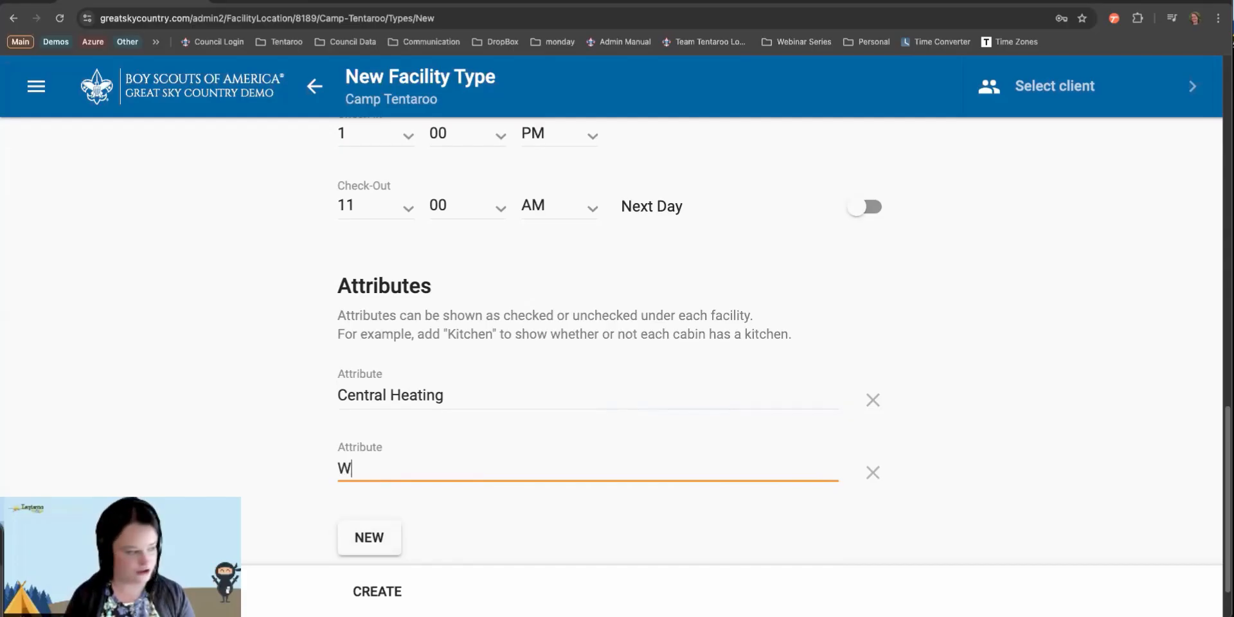
{"action": "type", "text": "ood Burning Stove"}
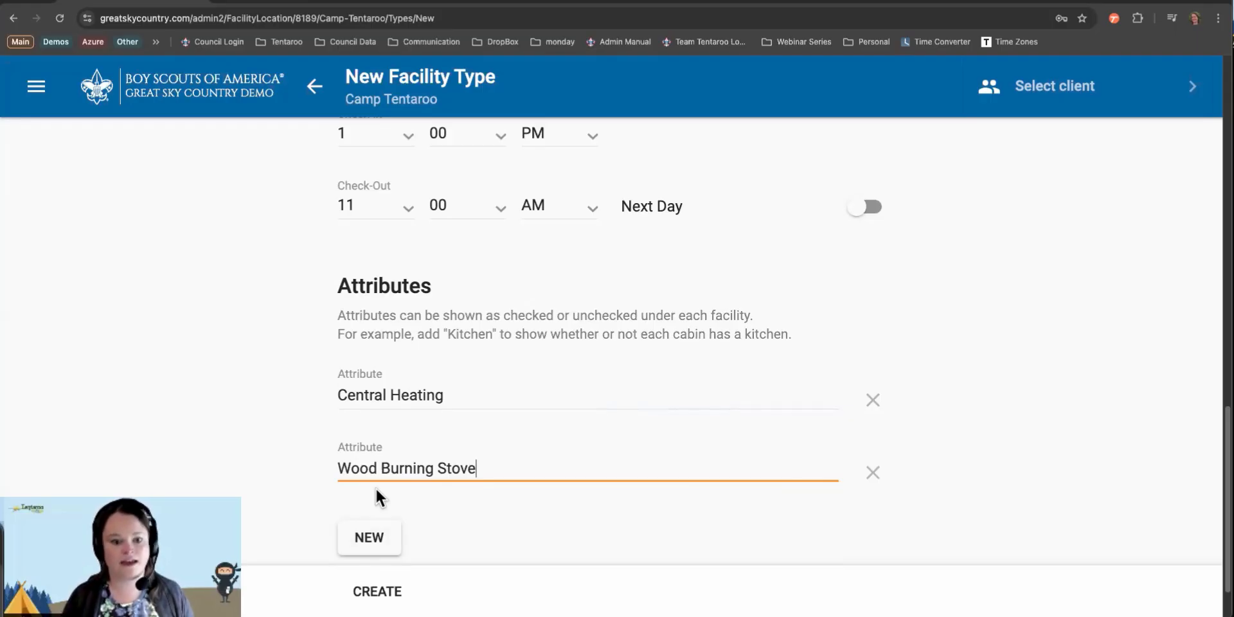
Switch on Next Day for the check-out time and create the Cabin - CT facility type.
{"action": "scroll", "coordinate": [376, 488], "scroll_direction": "down", "scroll_amount": 1}
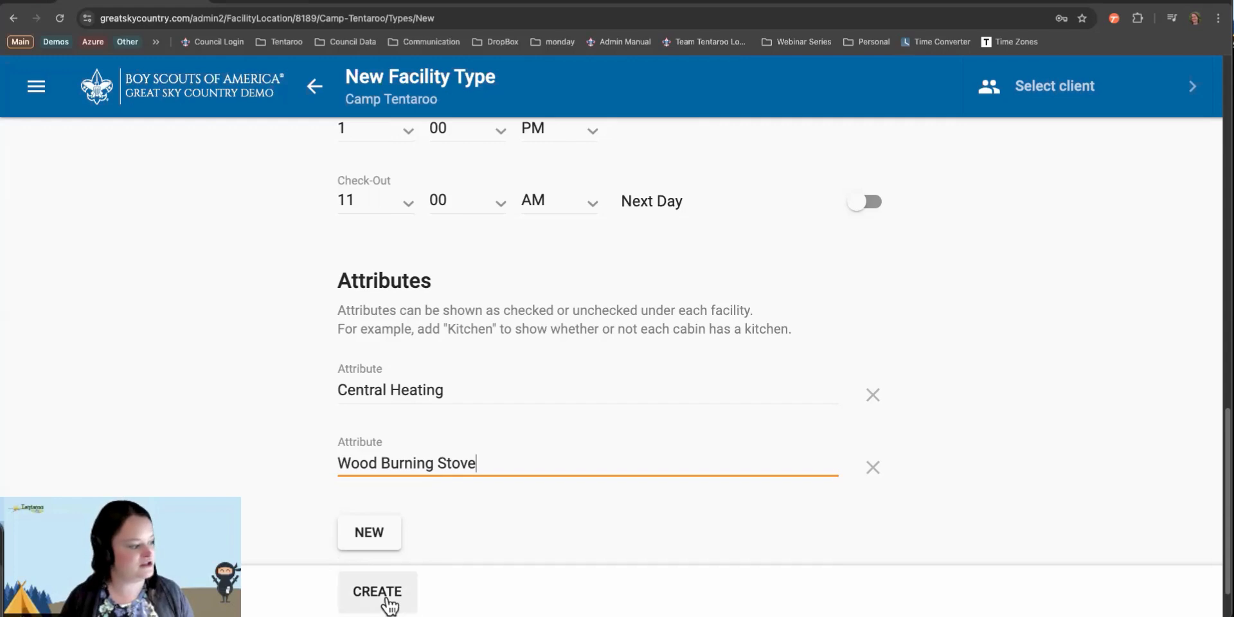
{"action": "left_click", "coordinate": [357, 594]}
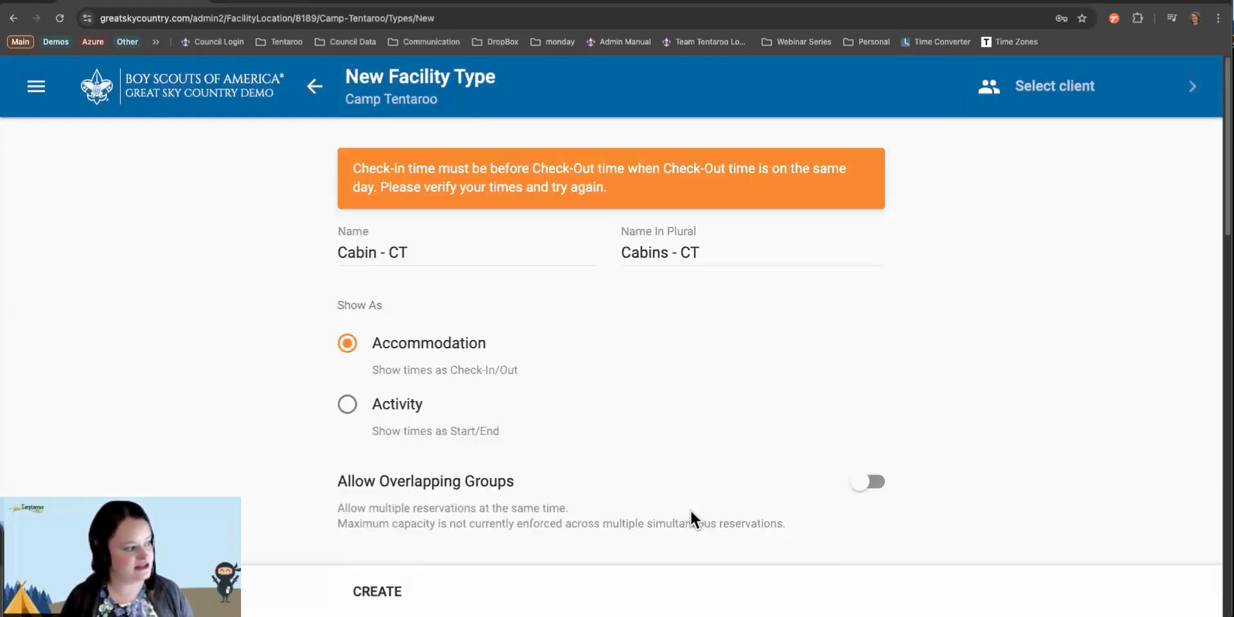
{"action": "scroll", "coordinate": [692, 512], "scroll_direction": "down", "scroll_amount": 10}
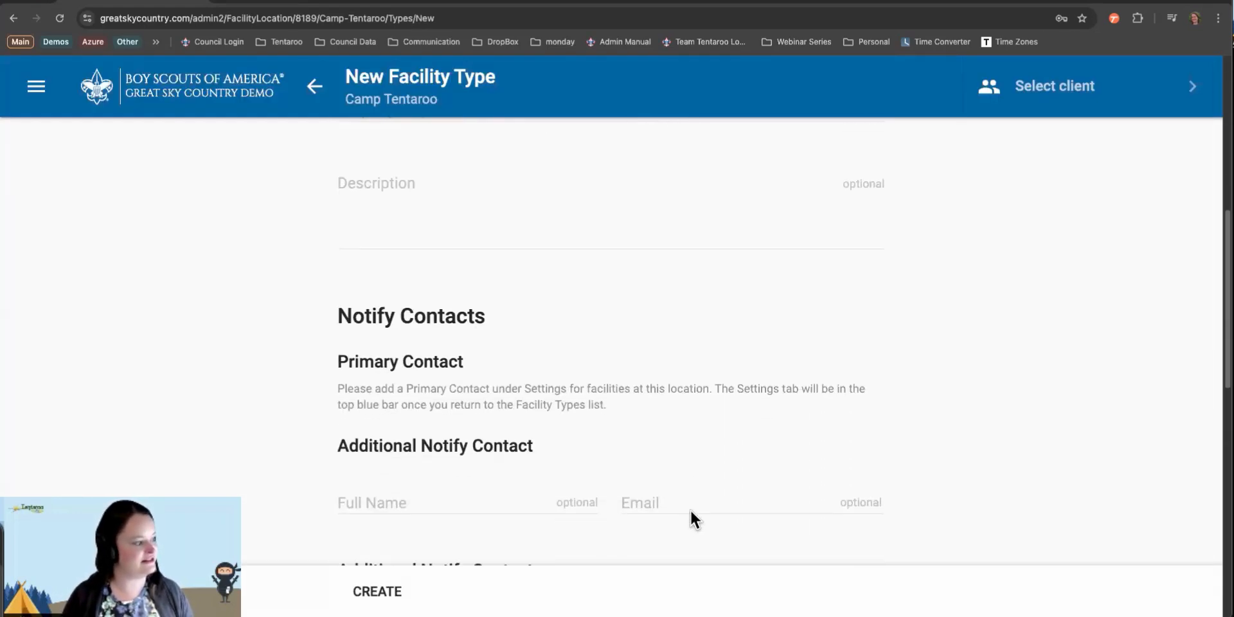
{"action": "scroll", "coordinate": [691, 512], "scroll_direction": "down", "scroll_amount": 4}
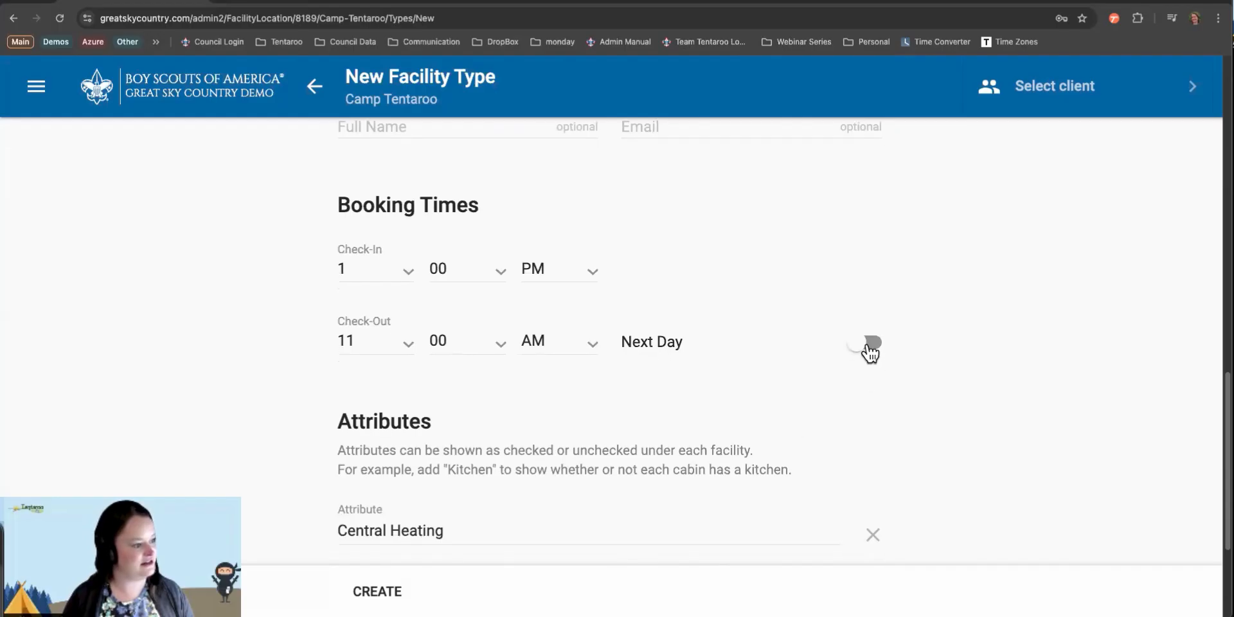
{"action": "left_click", "coordinate": [871, 347]}
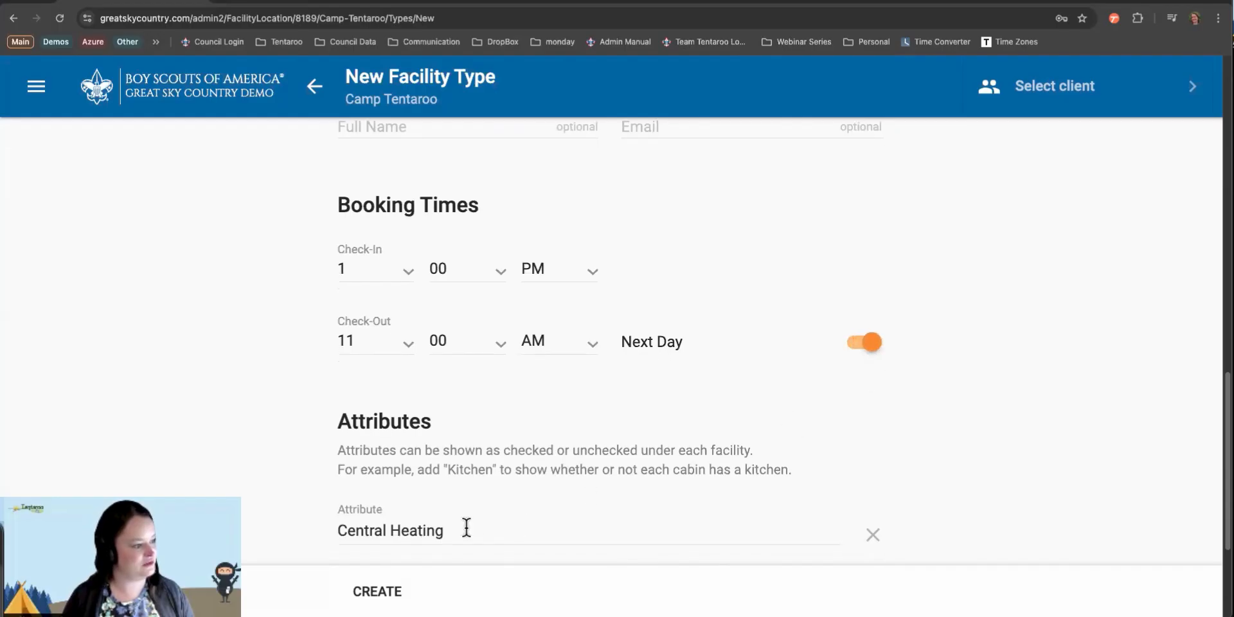
{"action": "left_click", "coordinate": [374, 592]}
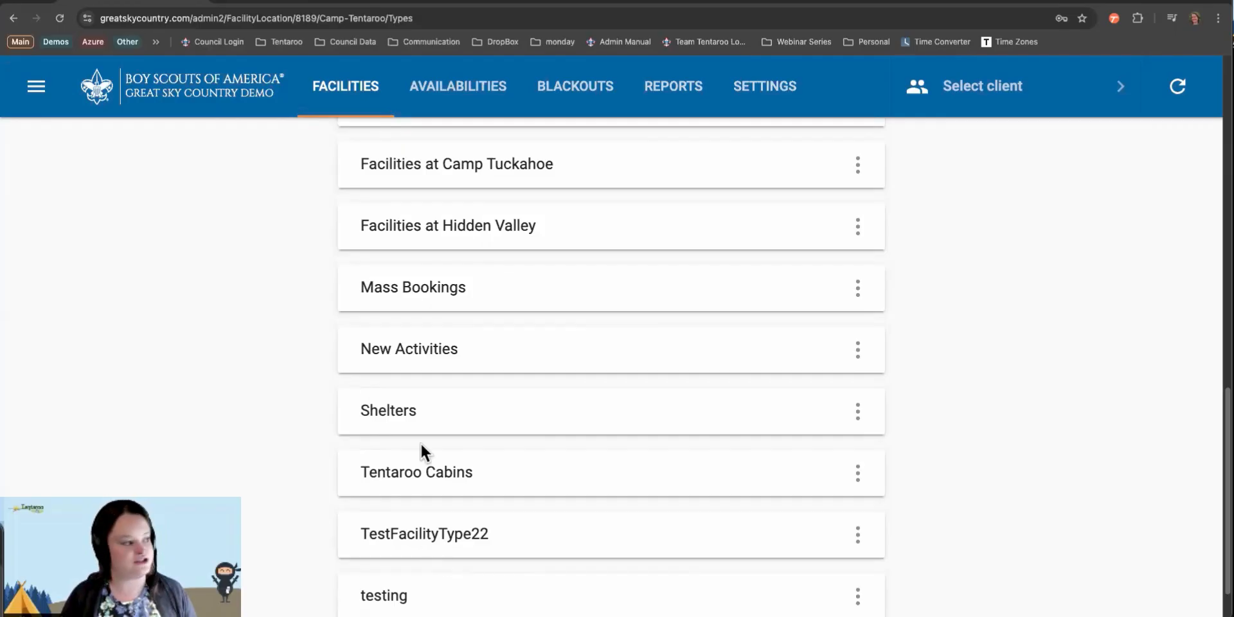
Create a new facility named Cabin 1 with the facility type Cabins - CT at Camp Tentaroo.
{"action": "scroll", "coordinate": [421, 452], "scroll_direction": "up", "scroll_amount": 15}
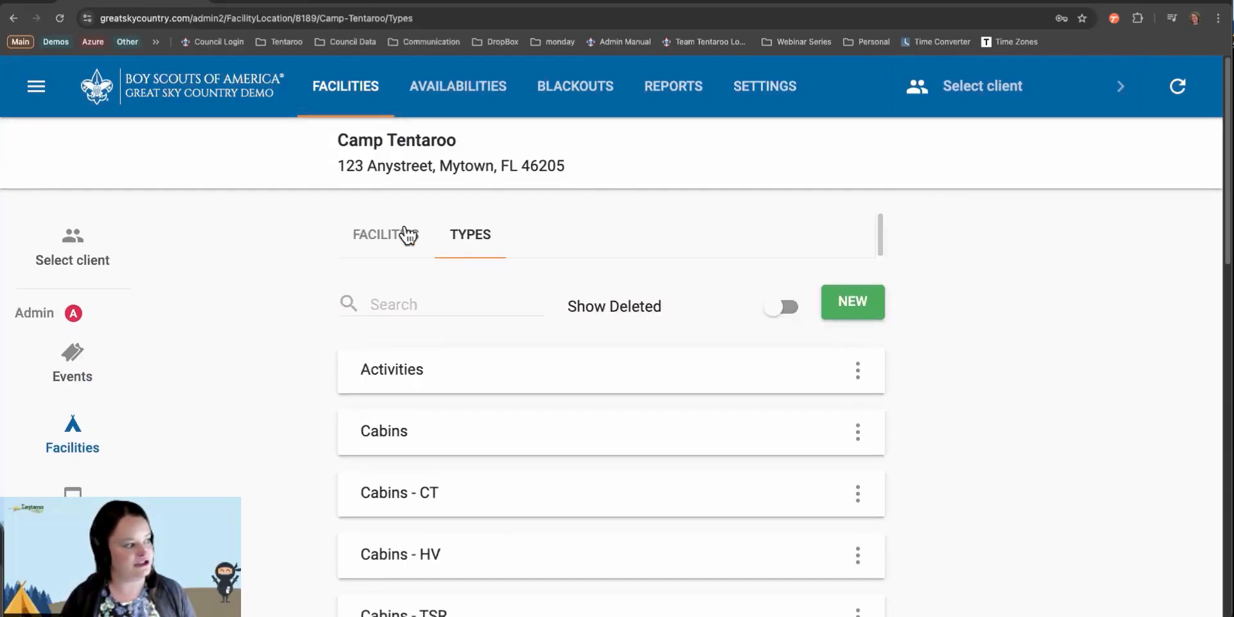
{"action": "left_click", "coordinate": [383, 237]}
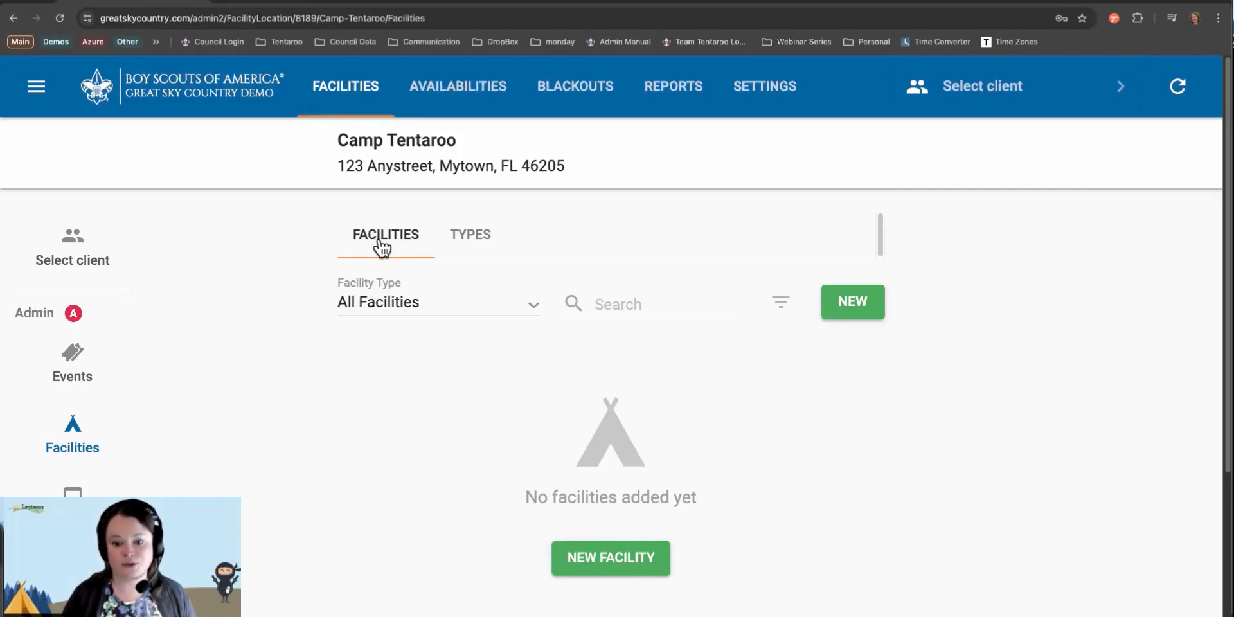
{"action": "left_click", "coordinate": [843, 301]}
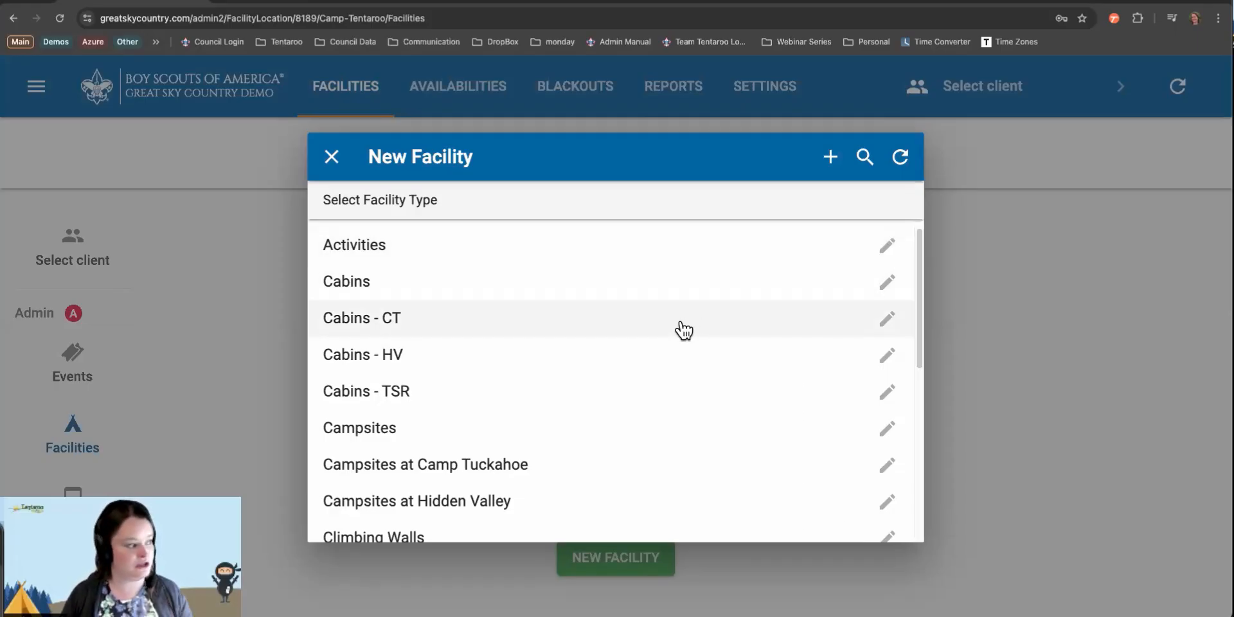
{"action": "left_click", "coordinate": [683, 329]}
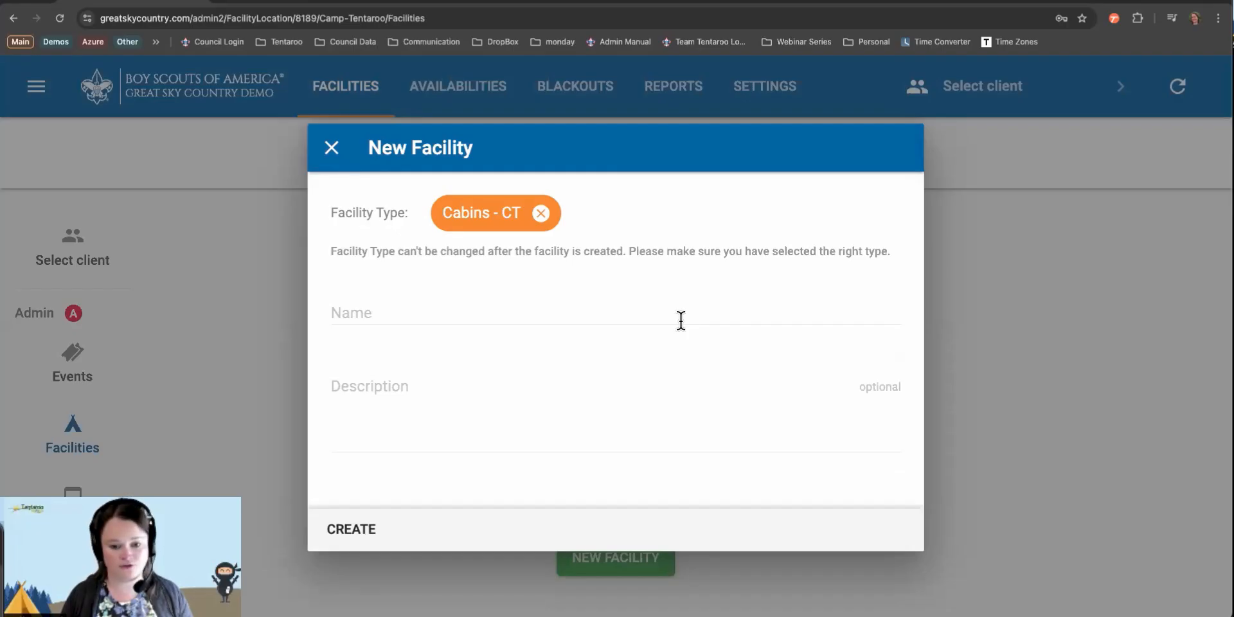
{"action": "left_click", "coordinate": [611, 312]}
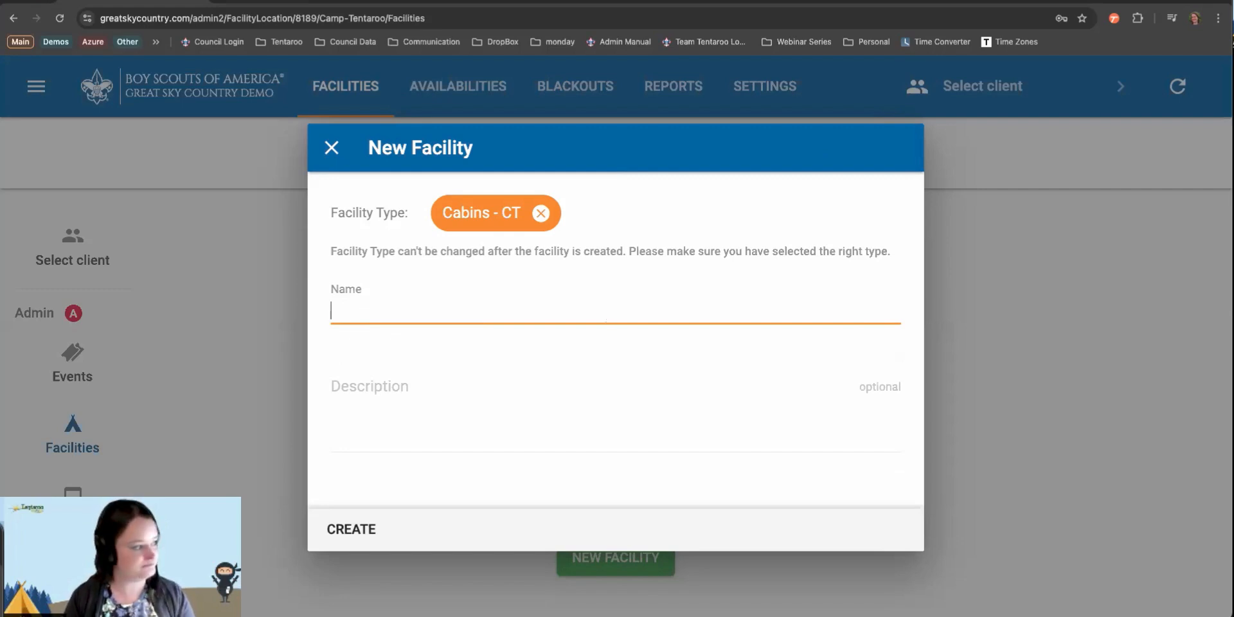
{"action": "type", "text": "Cabin 1"}
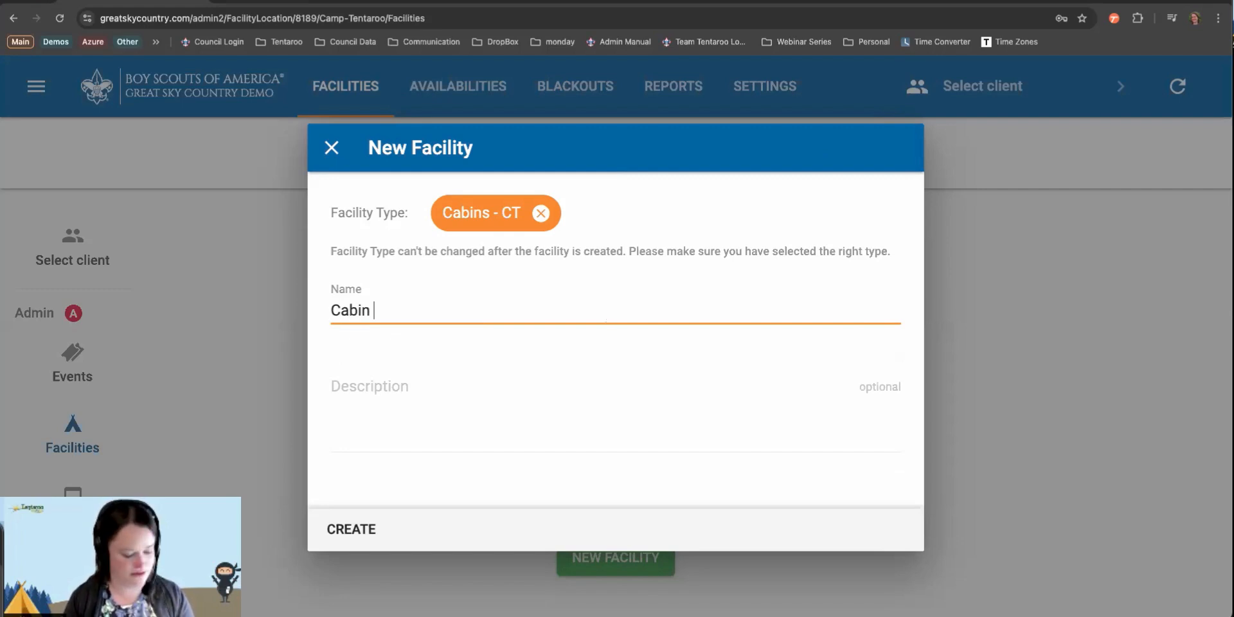
{"action": "left_click", "coordinate": [366, 532]}
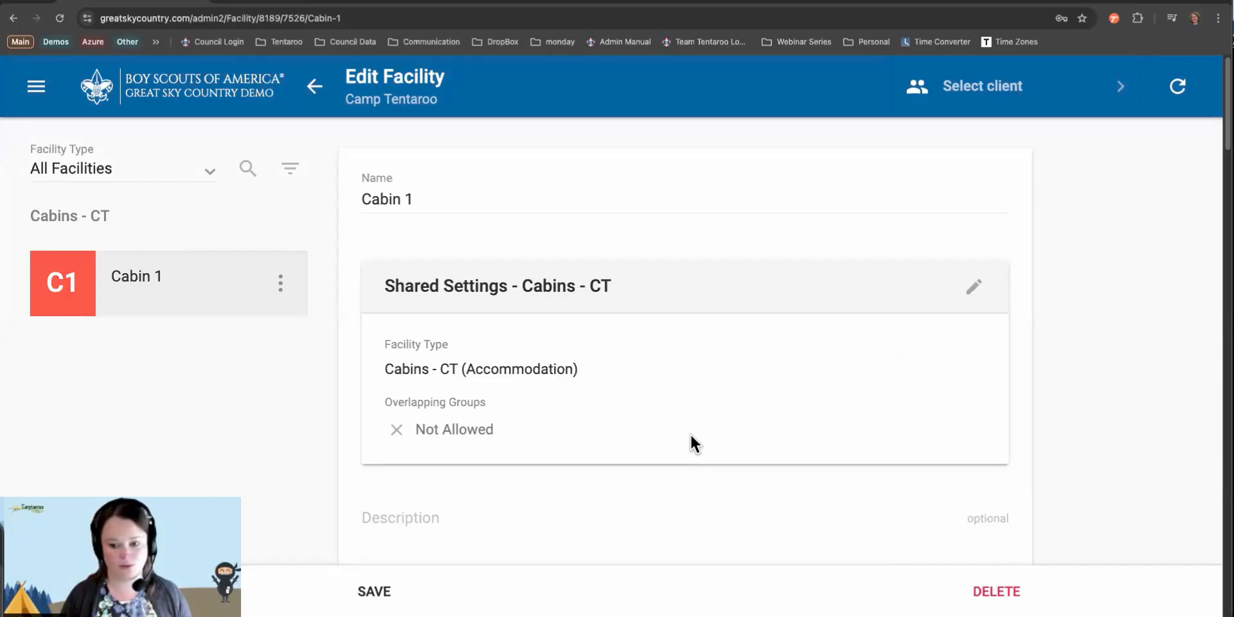
Review Cabin 1's name and description fields and the editable shared settings of its facility type without changing anything.
{"action": "scroll", "coordinate": [691, 435], "scroll_direction": "down", "scroll_amount": 3}
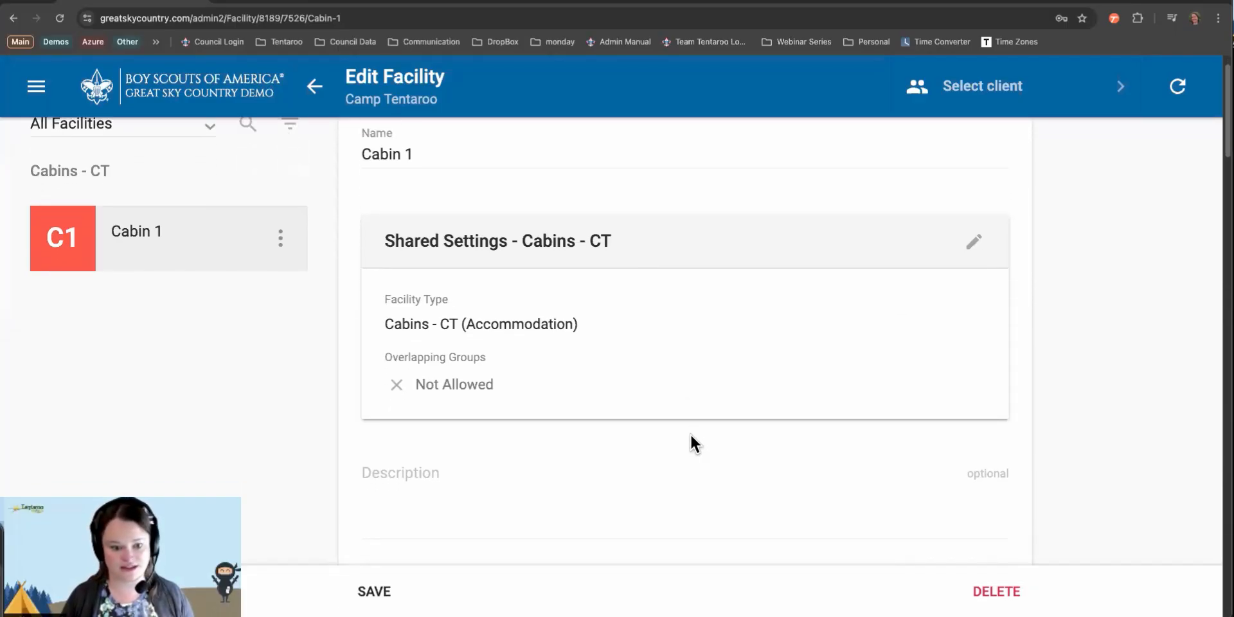
{"action": "scroll", "coordinate": [690, 434], "scroll_direction": "up", "scroll_amount": 3}
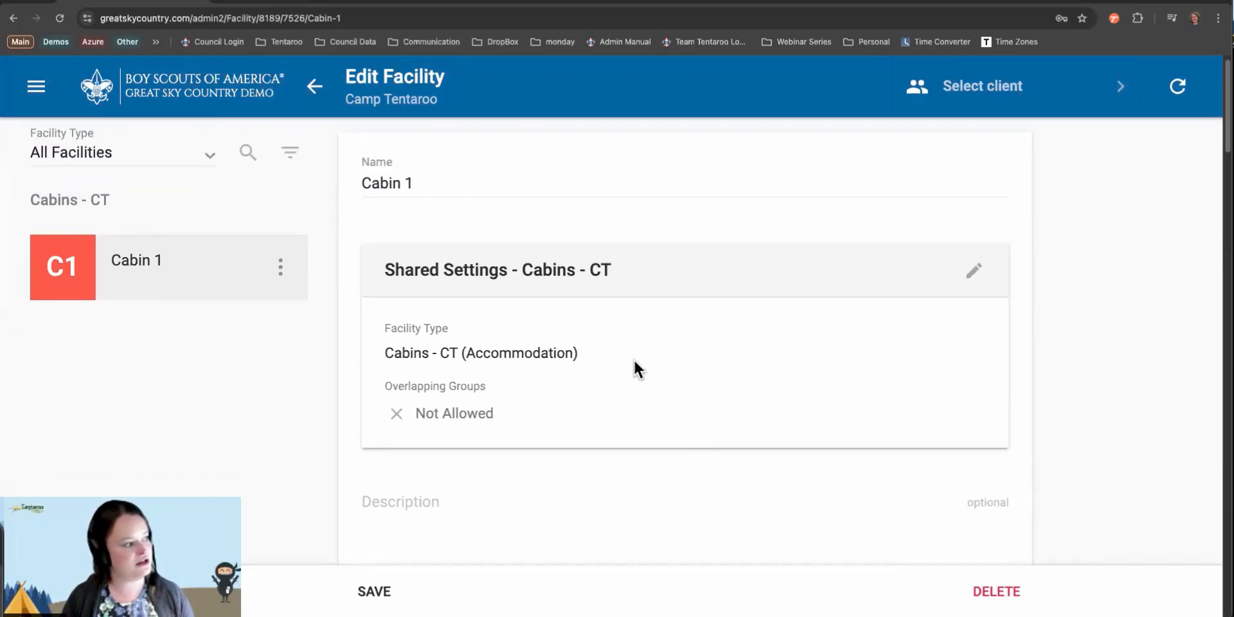
{"action": "left_click", "coordinate": [395, 183]}
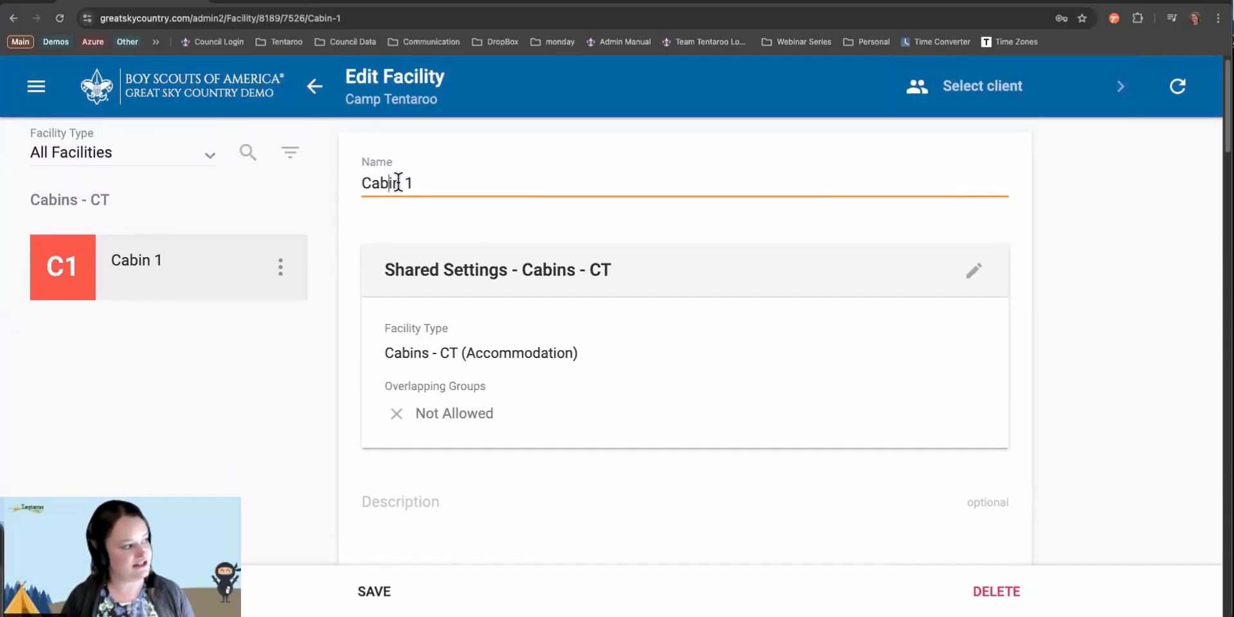
{"action": "left_click", "coordinate": [406, 501]}
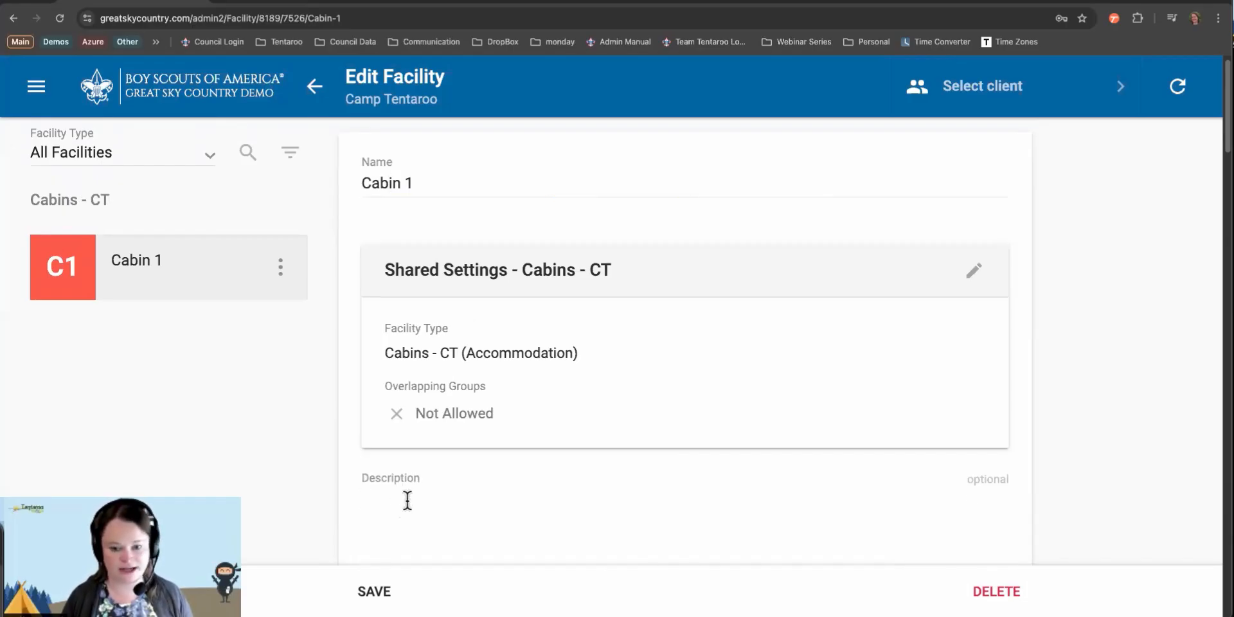
{"action": "scroll", "coordinate": [409, 502], "scroll_direction": "down", "scroll_amount": 3}
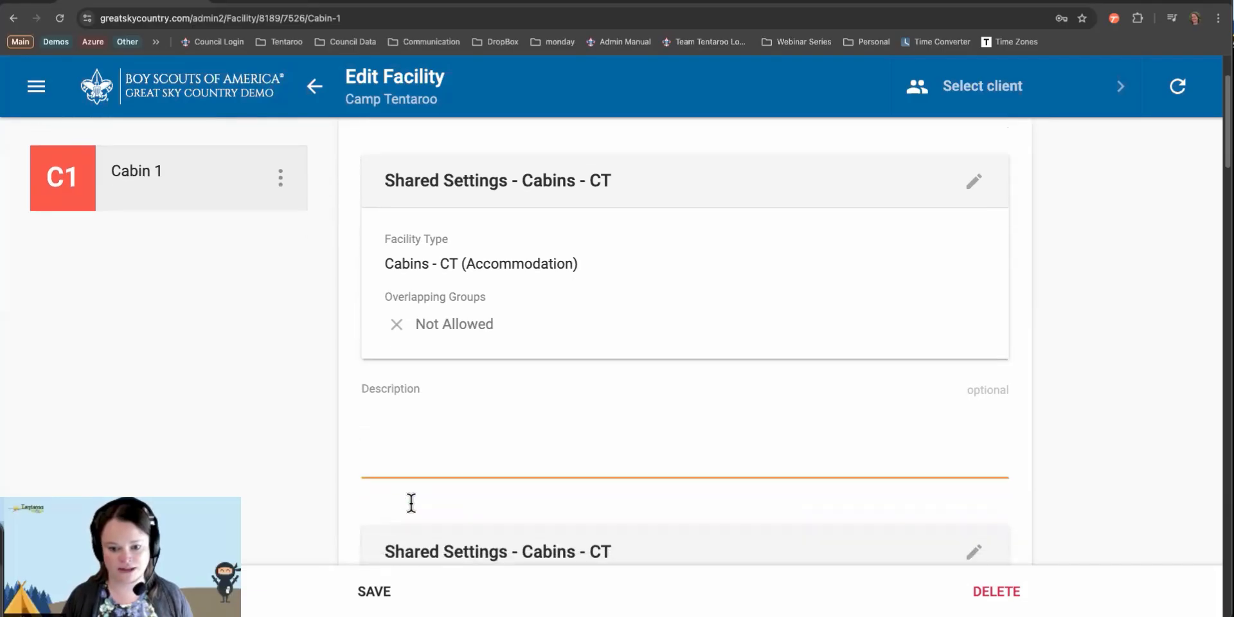
{"action": "scroll", "coordinate": [1221, 409], "scroll_direction": "down", "scroll_amount": 1}
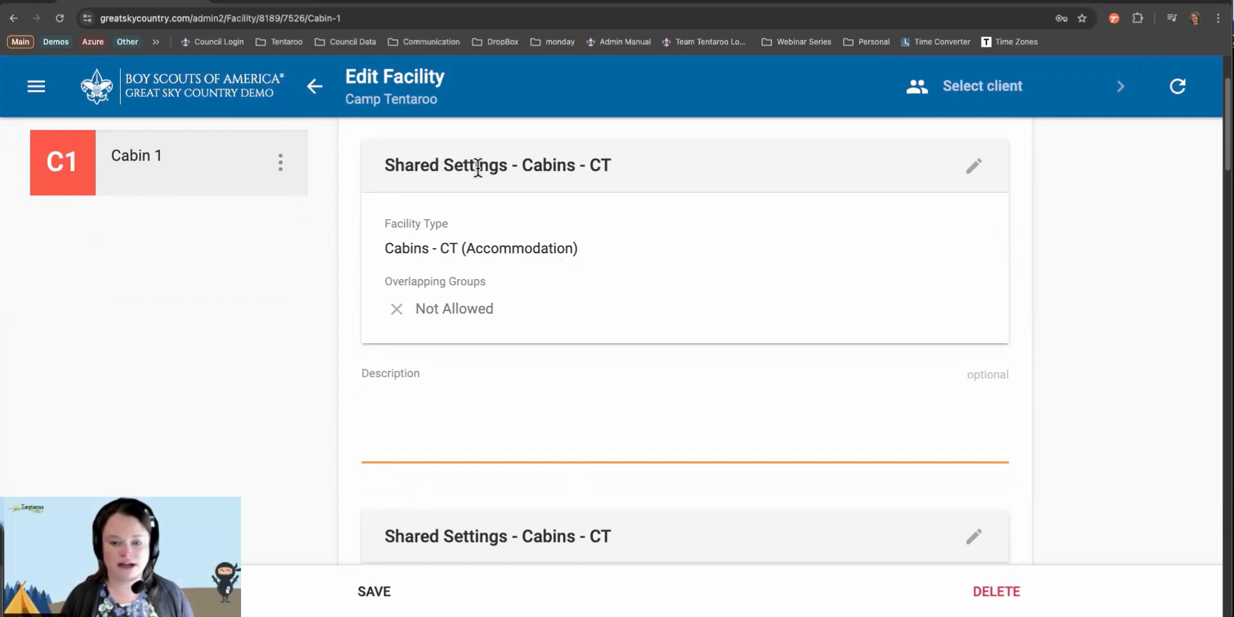
{"action": "left_click", "coordinate": [975, 166]}
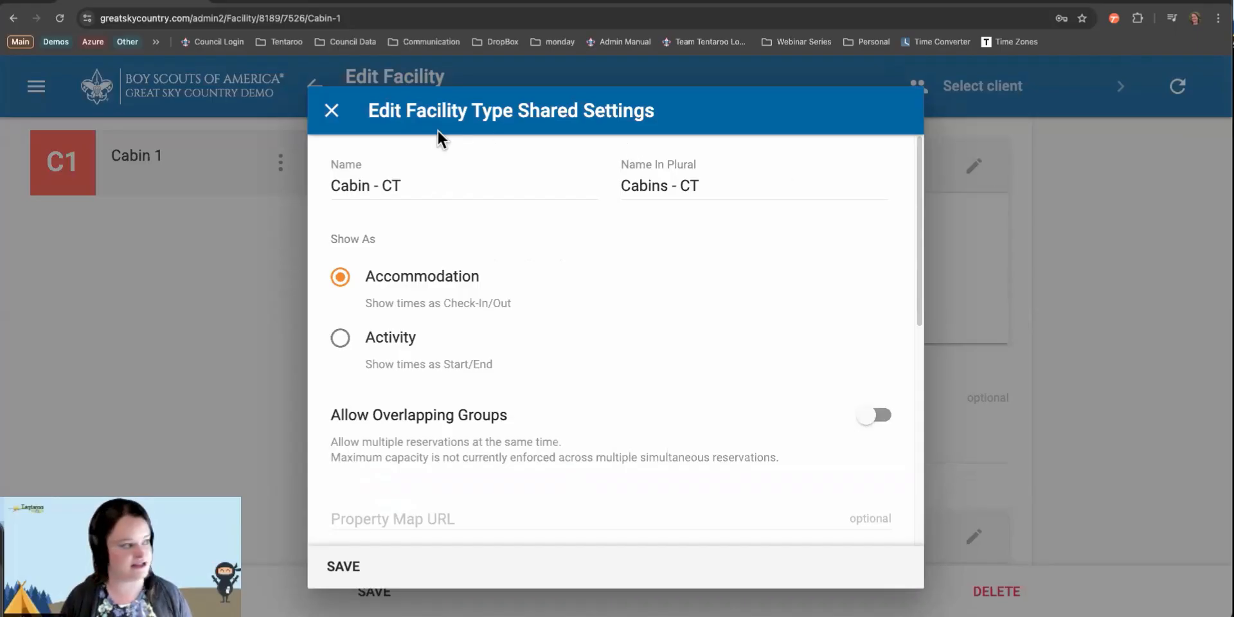
{"action": "left_click", "coordinate": [332, 111]}
Mark Central Heating as an attribute of Cabin 1.
{"action": "scroll", "coordinate": [769, 332], "scroll_direction": "down", "scroll_amount": 3}
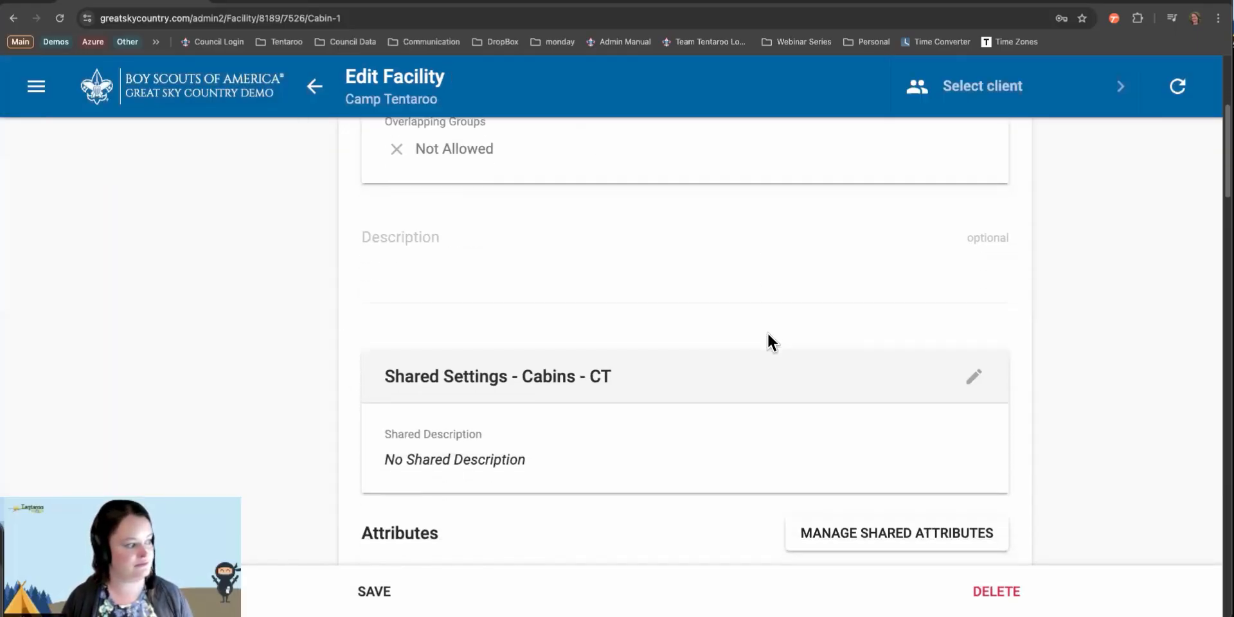
{"action": "scroll", "coordinate": [768, 332], "scroll_direction": "down", "scroll_amount": 3}
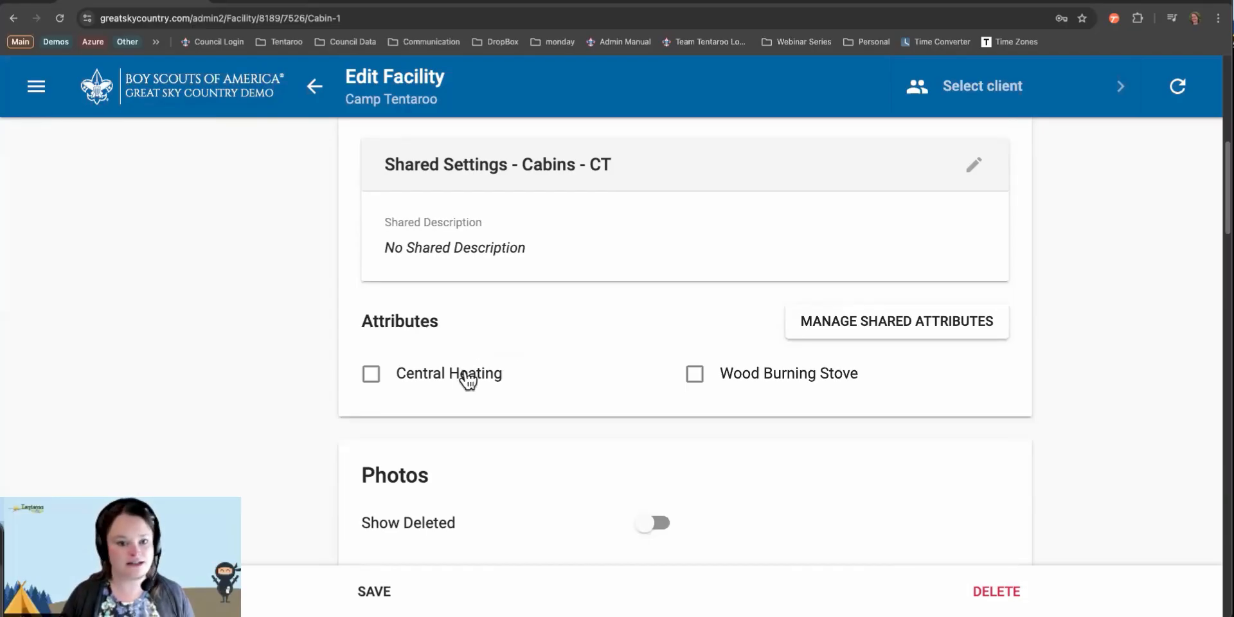
{"action": "left_click", "coordinate": [372, 378]}
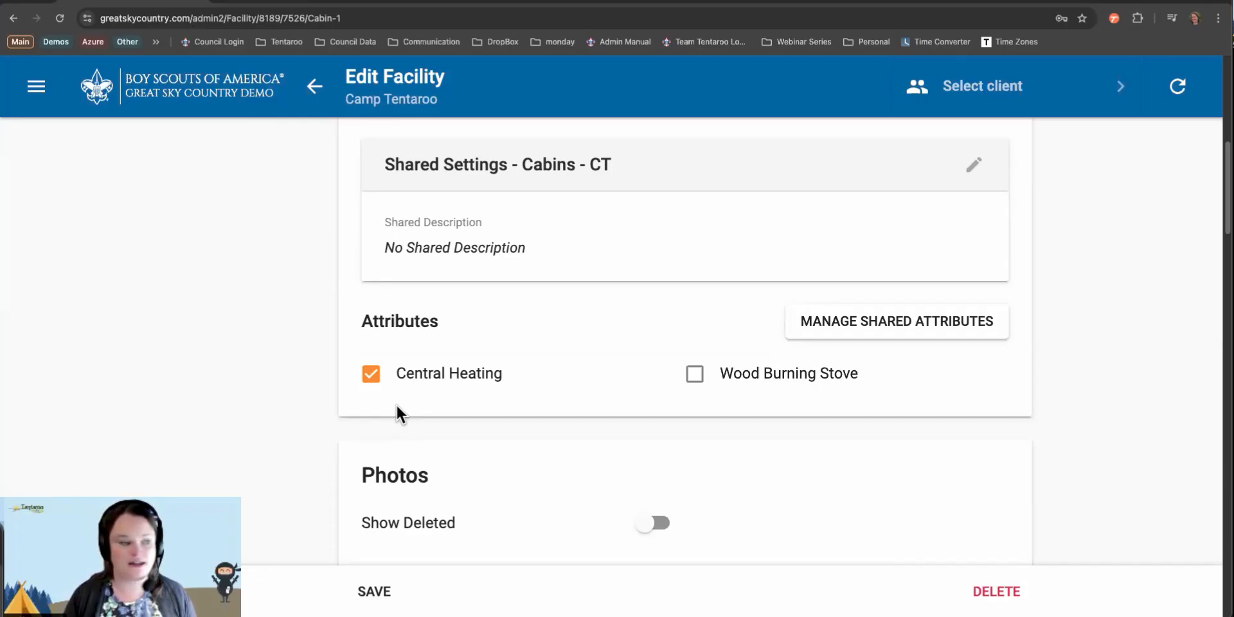
Add a blank attribute to the shared attributes of Cabins - CT, remove it again, and save the shared settings.
{"action": "left_click", "coordinate": [917, 324]}
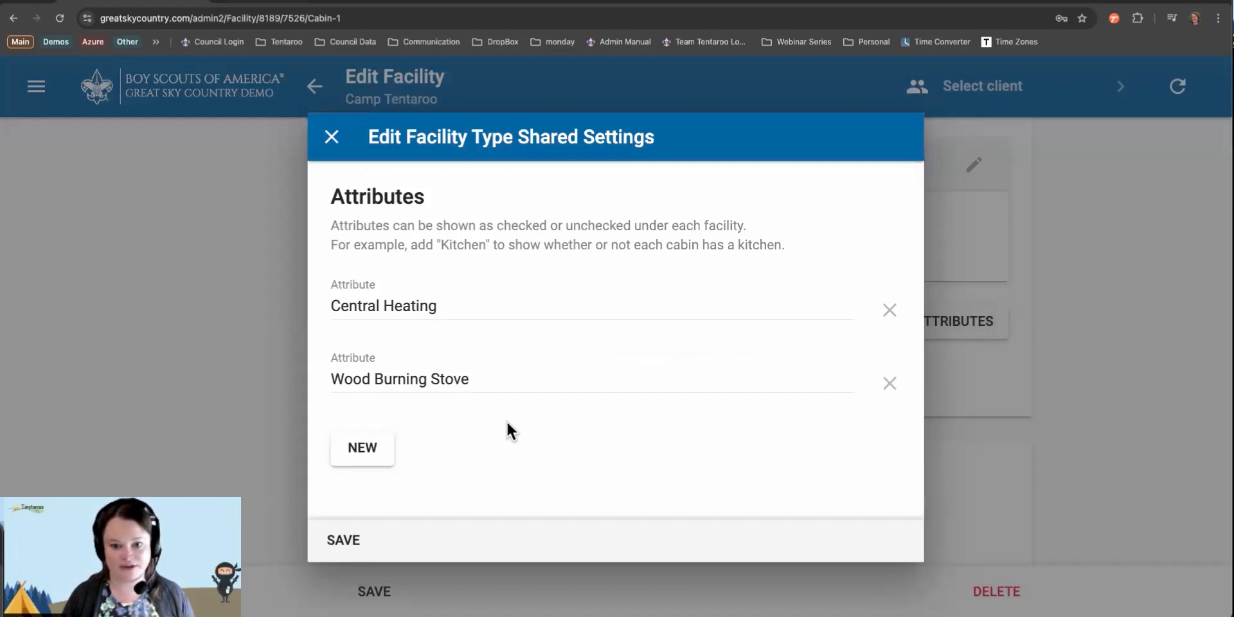
{"action": "left_click", "coordinate": [365, 452]}
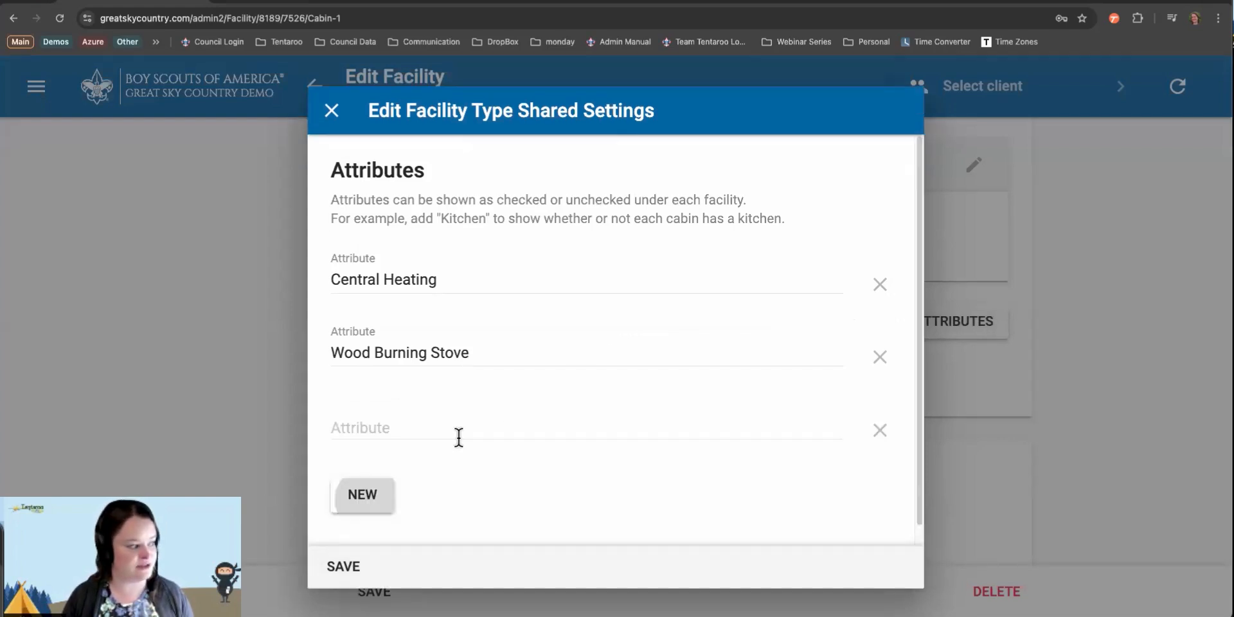
{"action": "left_click", "coordinate": [400, 420]}
{"action": "left_click", "coordinate": [880, 430]}
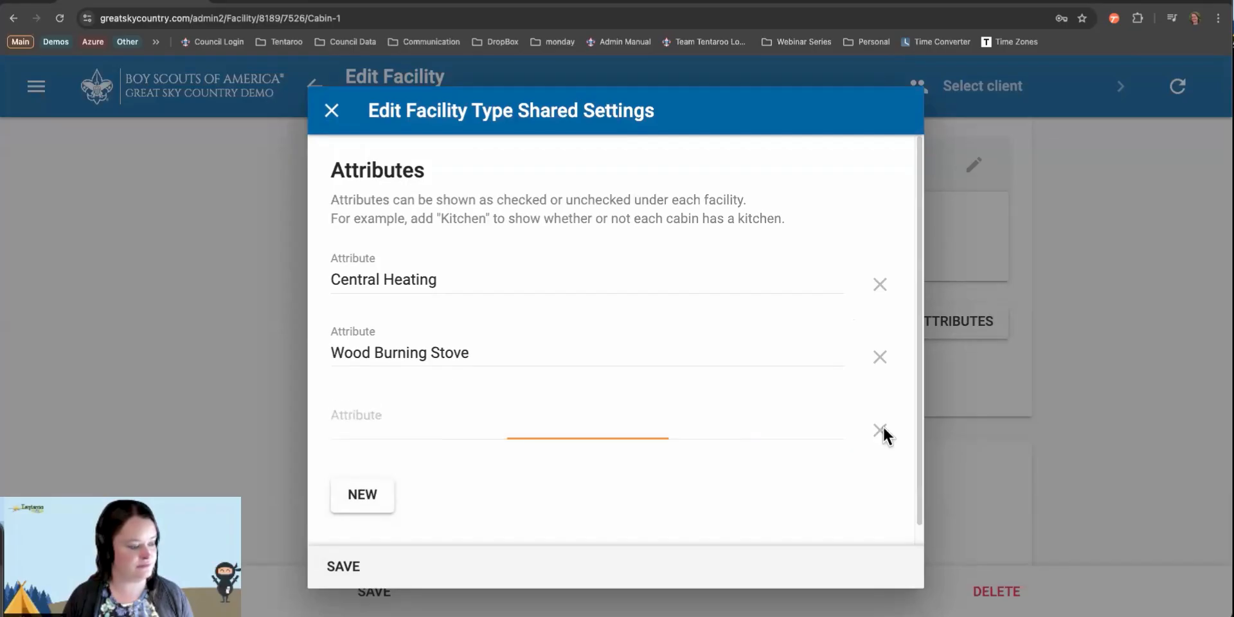
{"action": "left_click", "coordinate": [343, 542]}
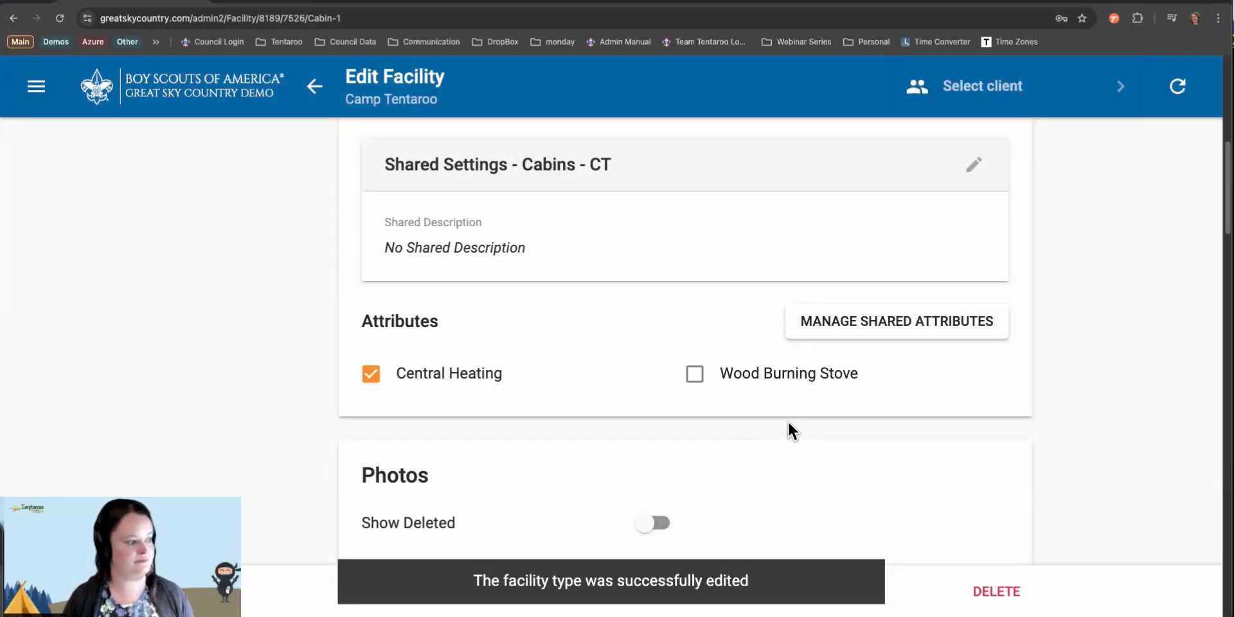
Upload IMG_4868.JPG, IMG_5493.jpeg and IMG_5494.jpeg from the Flowers folder as Cabin 1 photos and move the second photo to first place.
{"action": "scroll", "coordinate": [790, 424], "scroll_direction": "down", "scroll_amount": 4}
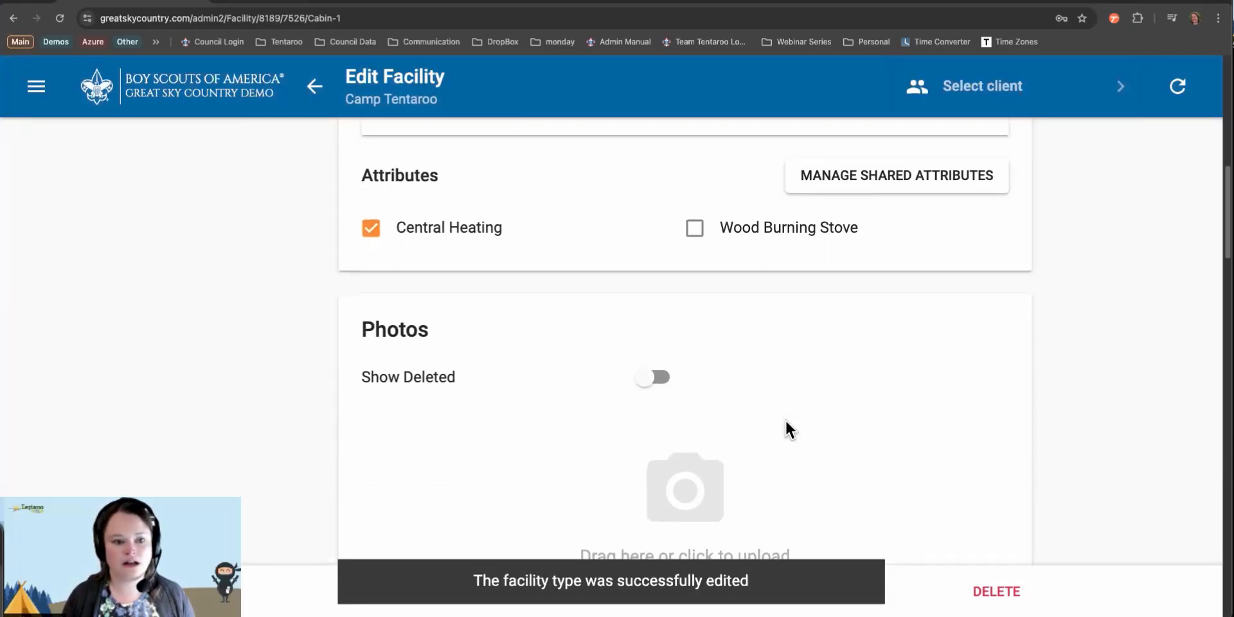
{"action": "scroll", "coordinate": [786, 421], "scroll_direction": "down", "scroll_amount": 4}
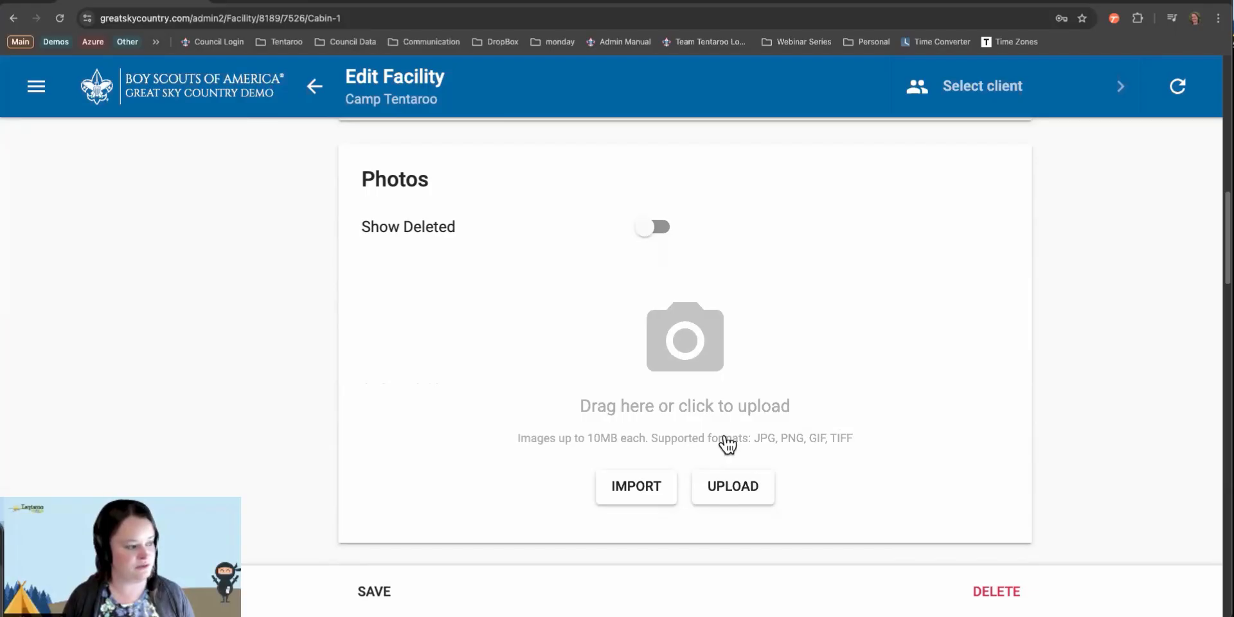
{"action": "left_click", "coordinate": [686, 341]}
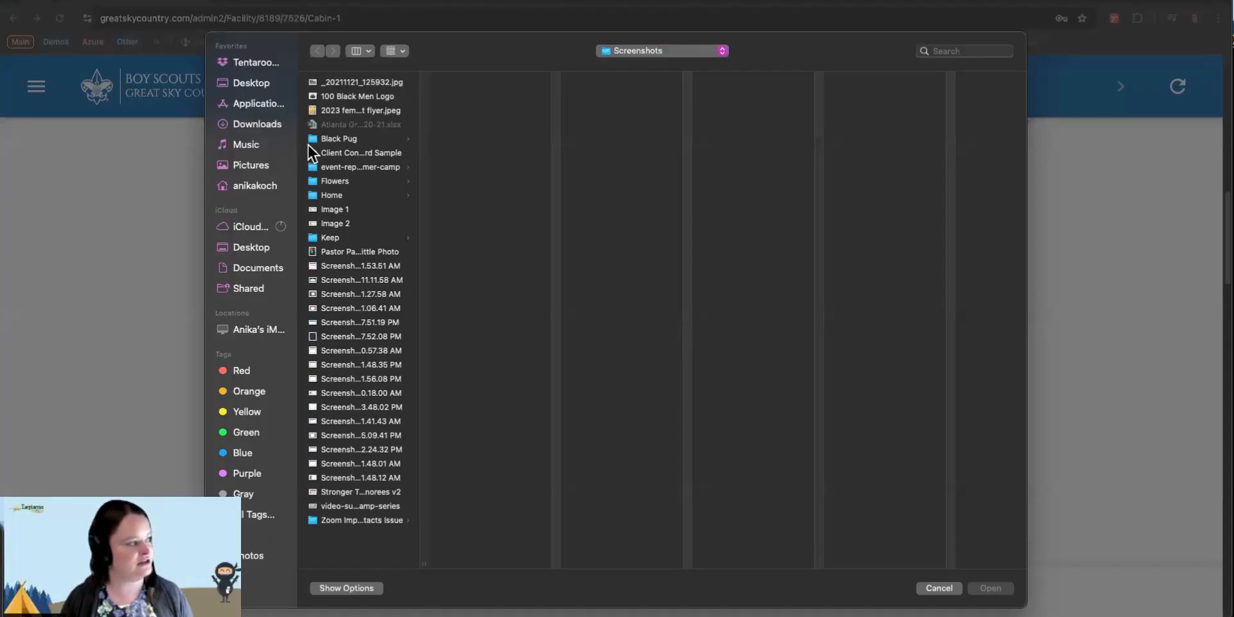
{"action": "left_click", "coordinate": [337, 180]}
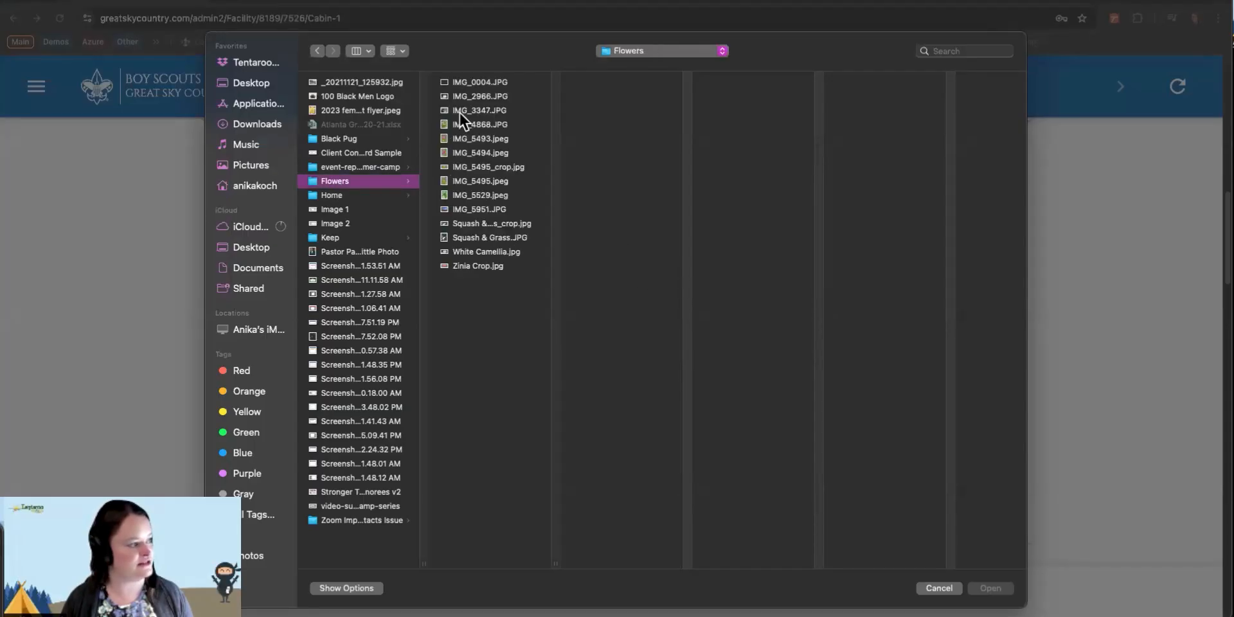
{"action": "left_click", "coordinate": [479, 125]}
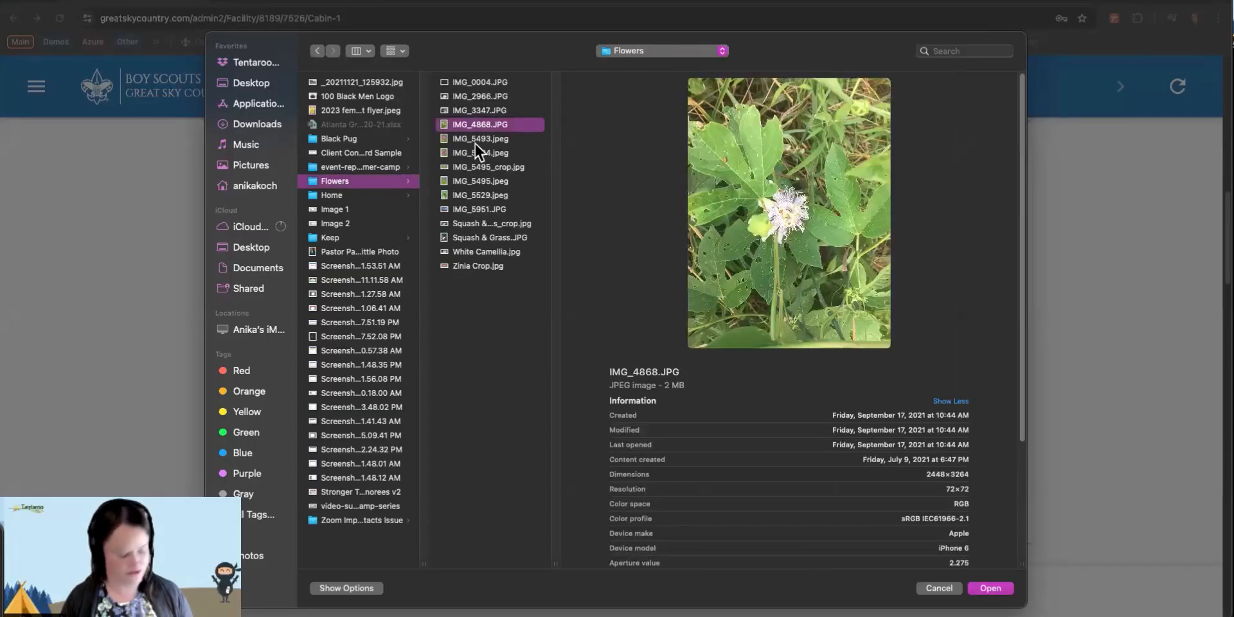
{"action": "left_click", "coordinate": [478, 152], "text": "shift"}
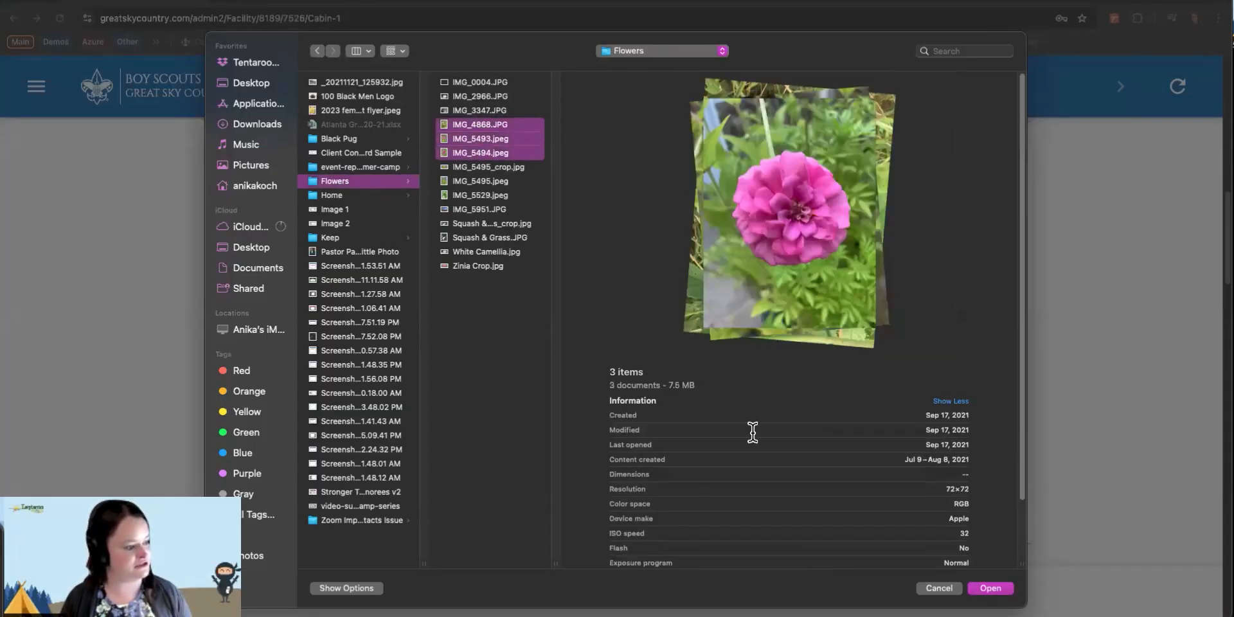
{"action": "left_click", "coordinate": [996, 590]}
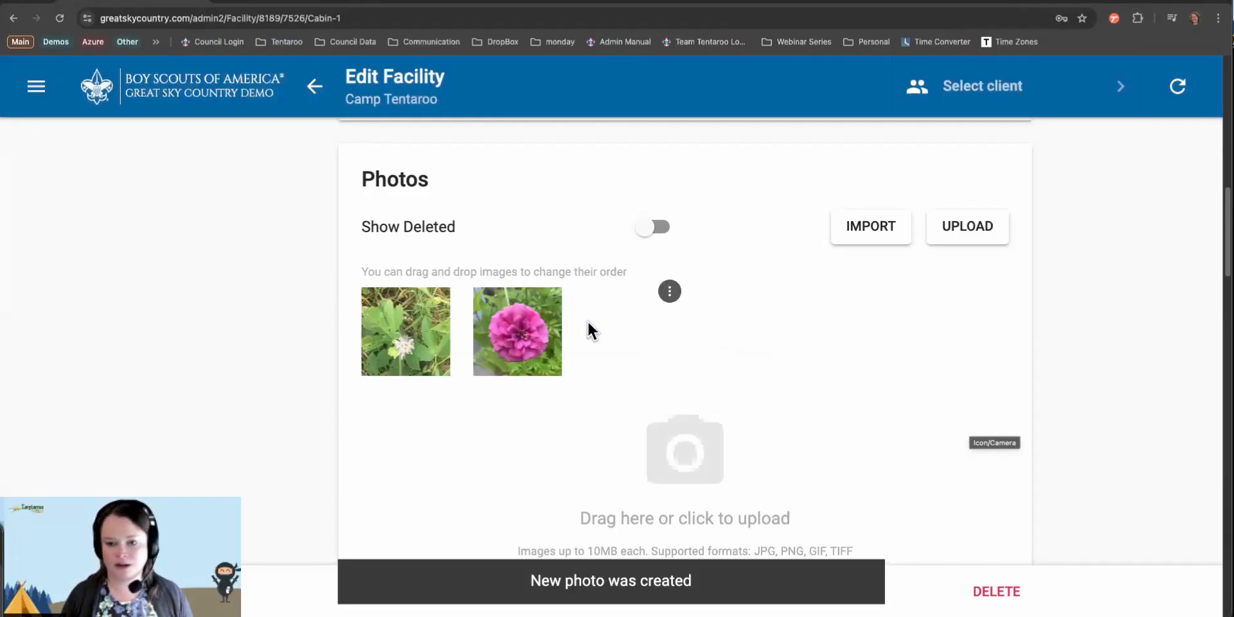
{"action": "left_click_drag", "start_coordinate": [538, 328], "coordinate": [427, 324]}
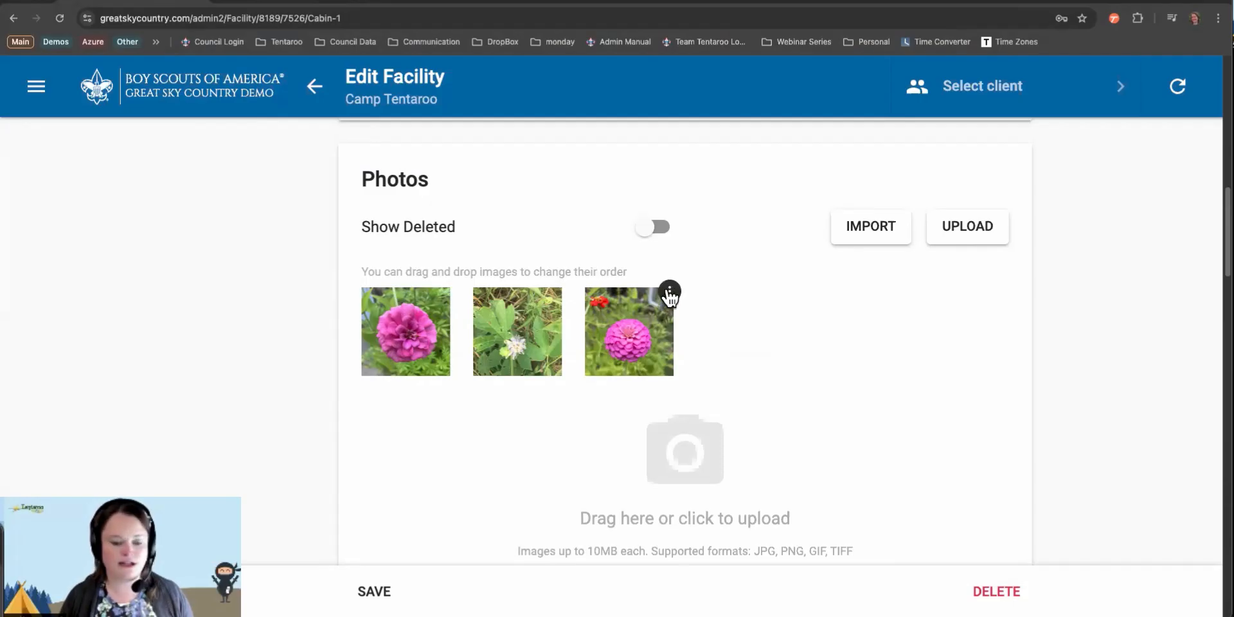
Delete the third Cabin 1 photo, reveal the deleted photos, and restore it.
{"action": "left_click", "coordinate": [669, 294]}
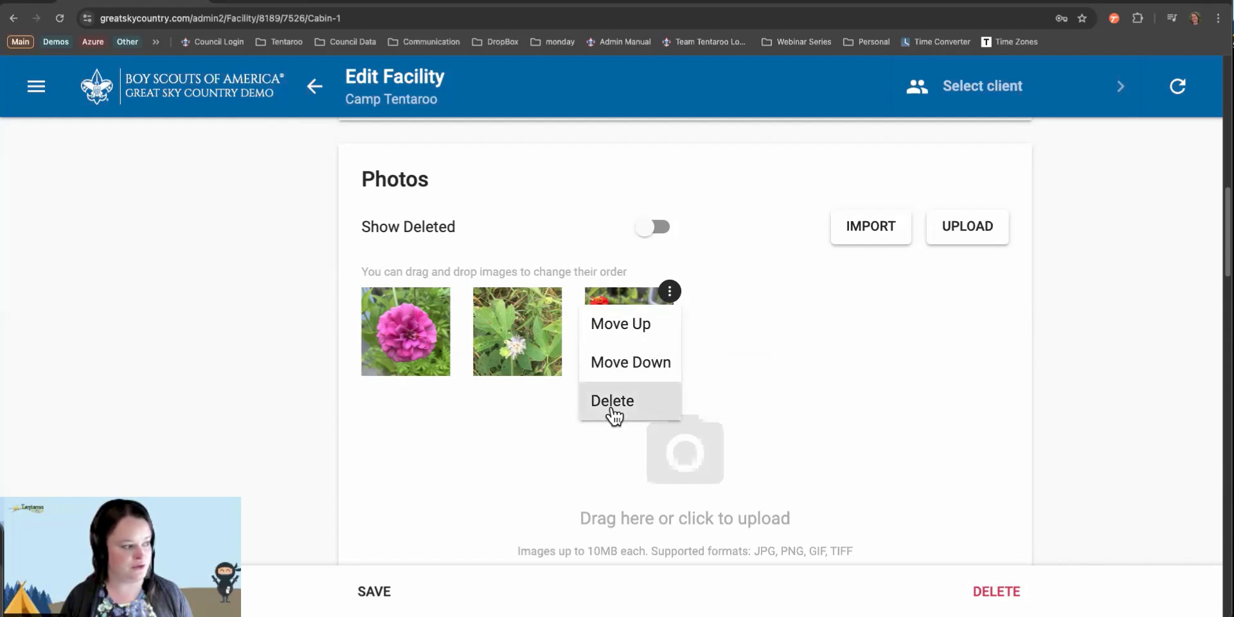
{"action": "left_click", "coordinate": [612, 411]}
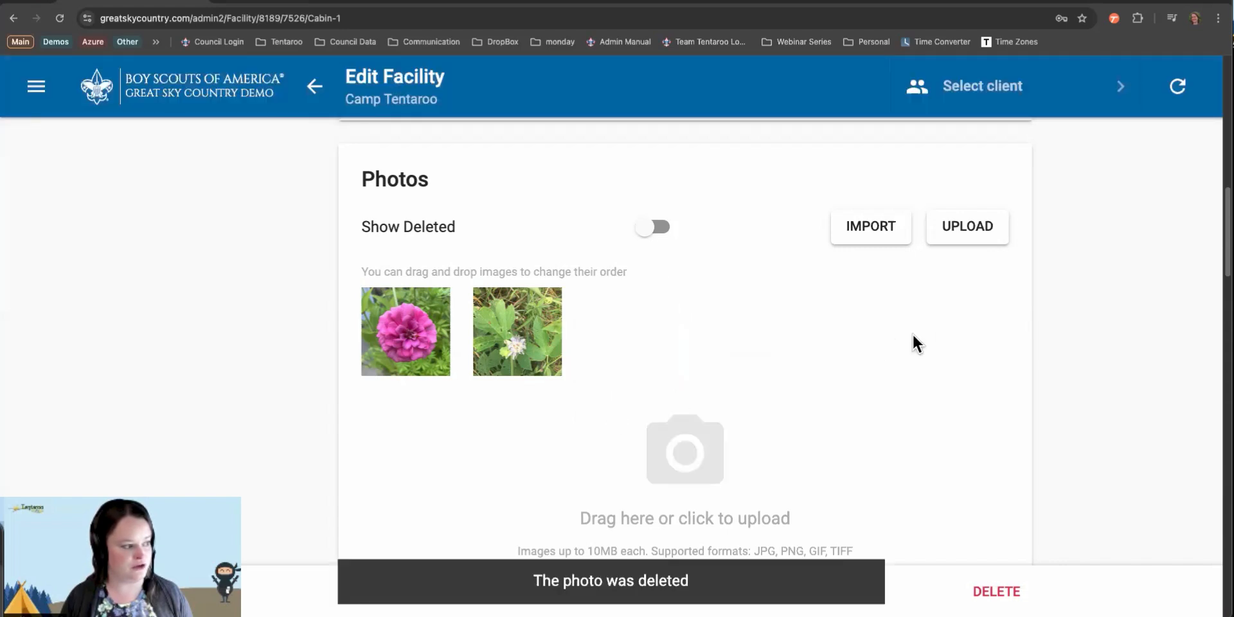
{"action": "left_click", "coordinate": [656, 229]}
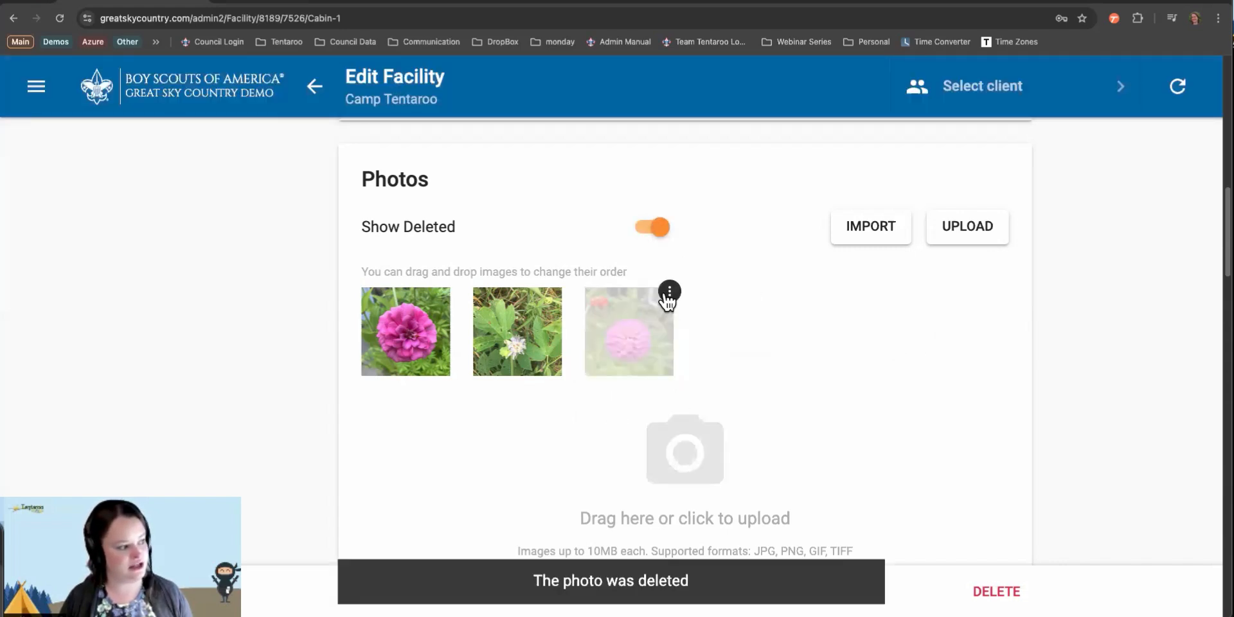
{"action": "left_click", "coordinate": [669, 291]}
{"action": "left_click", "coordinate": [642, 326]}
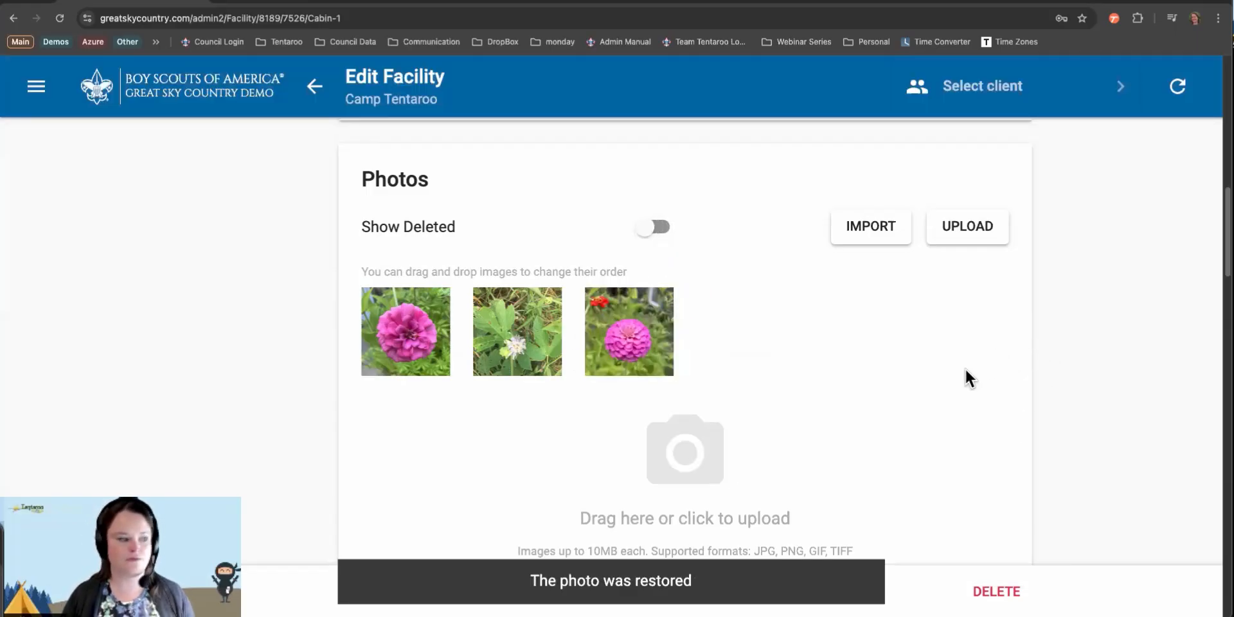
Reorder the Cabin 1 photos by moving the third photo to first place.
{"action": "scroll", "coordinate": [966, 369], "scroll_direction": "down", "scroll_amount": 10}
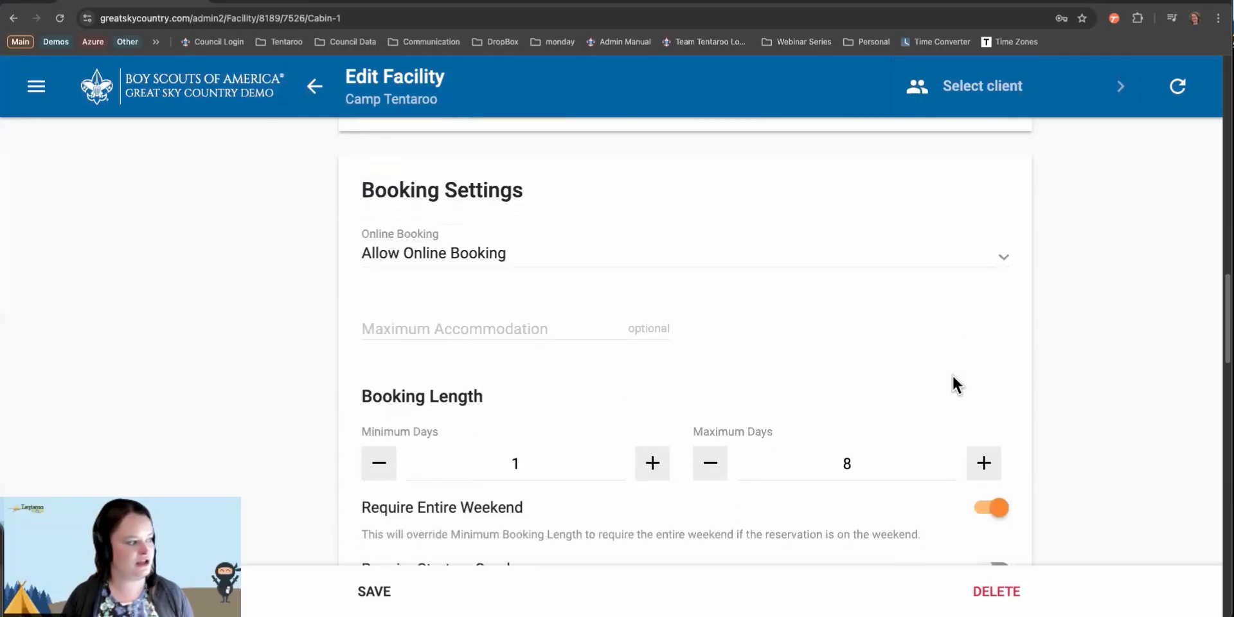
{"action": "scroll", "coordinate": [953, 379], "scroll_direction": "up", "scroll_amount": 5}
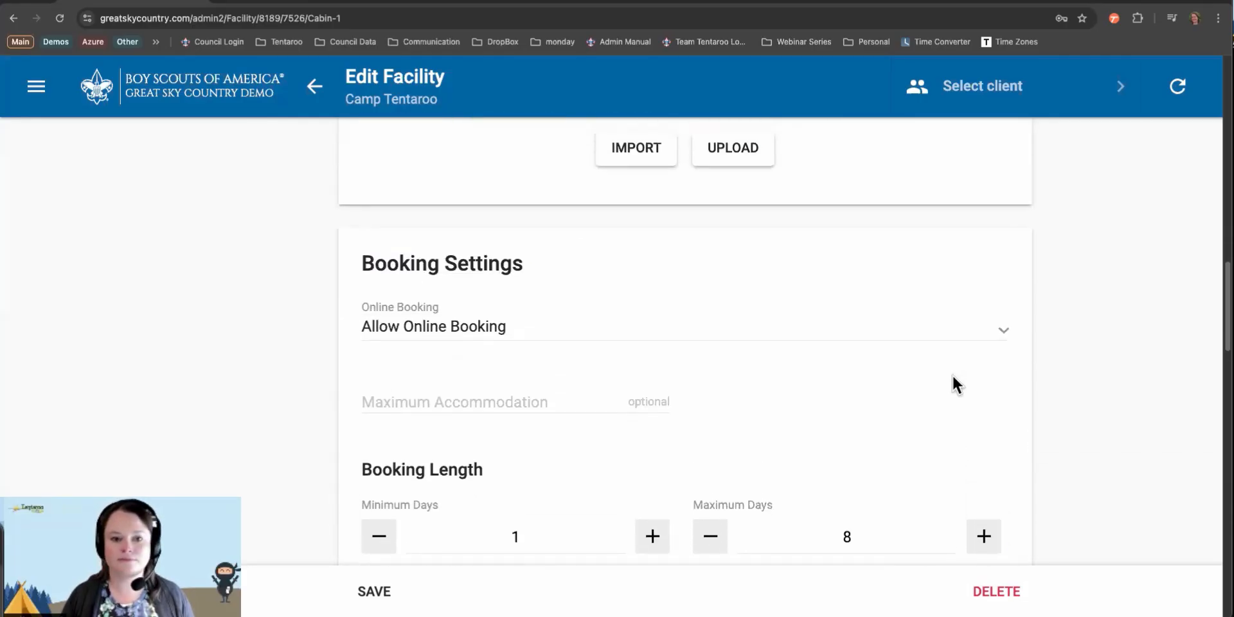
{"action": "scroll", "coordinate": [953, 375], "scroll_direction": "up", "scroll_amount": 3}
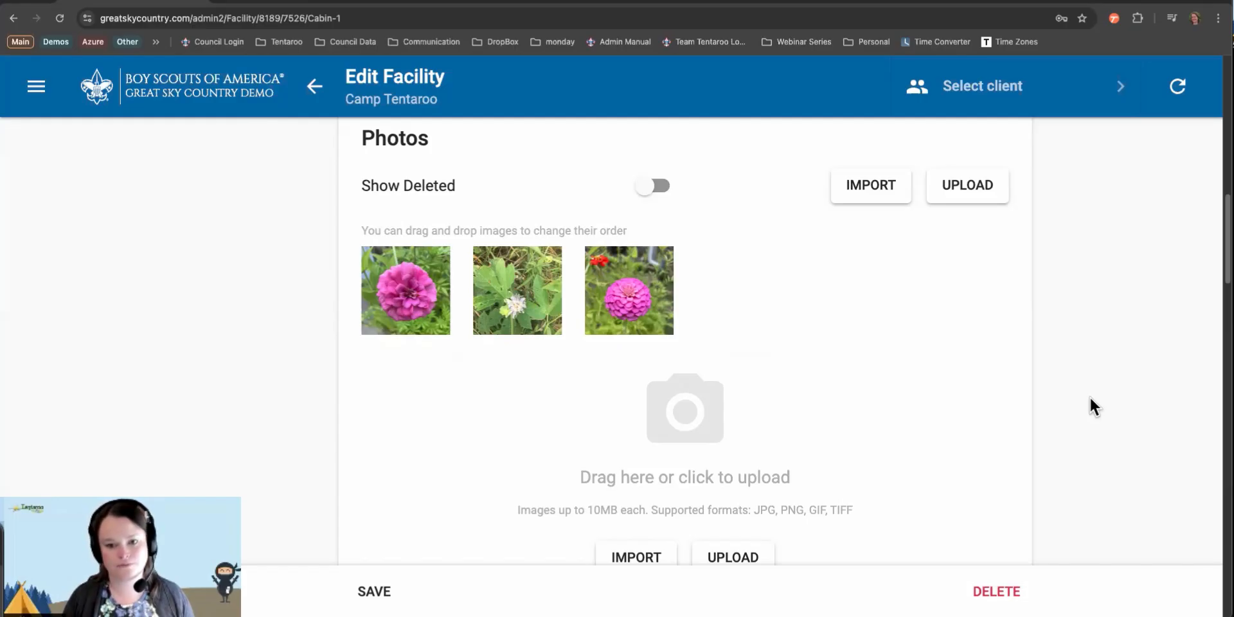
{"action": "left_click_drag", "start_coordinate": [613, 298], "coordinate": [366, 310]}
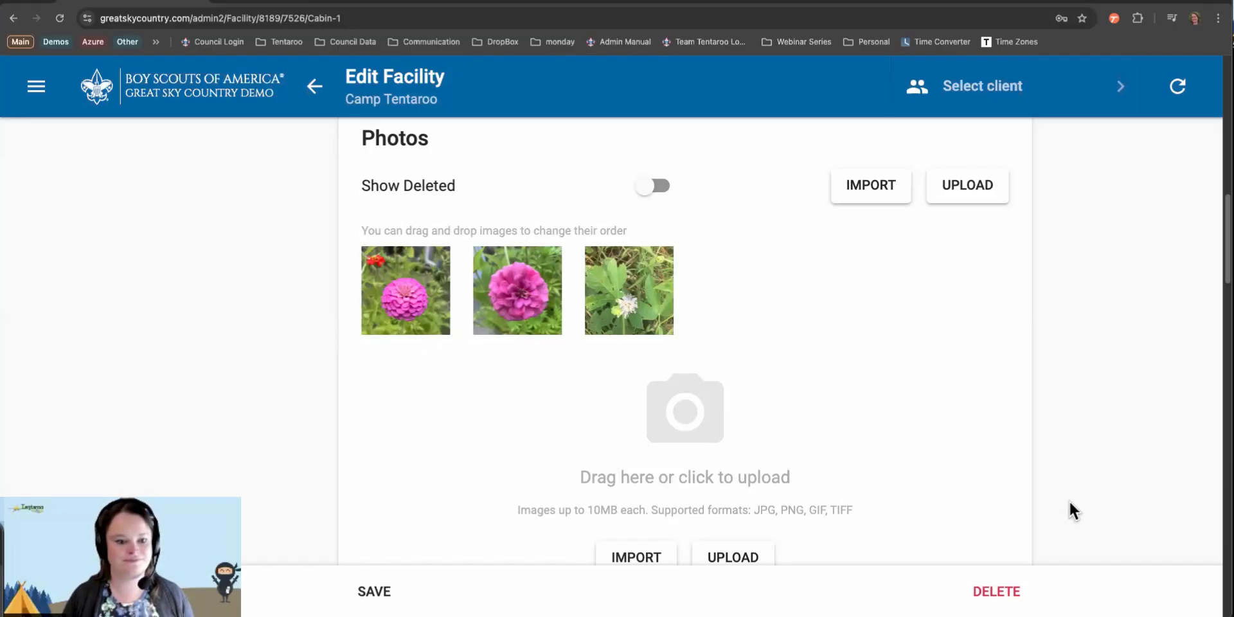
Review the Online Booking options, keeping Allow Online Booking, and set Cabin 1's Maximum Accommodation to 25.
{"action": "scroll", "coordinate": [661, 471], "scroll_direction": "down", "scroll_amount": 6}
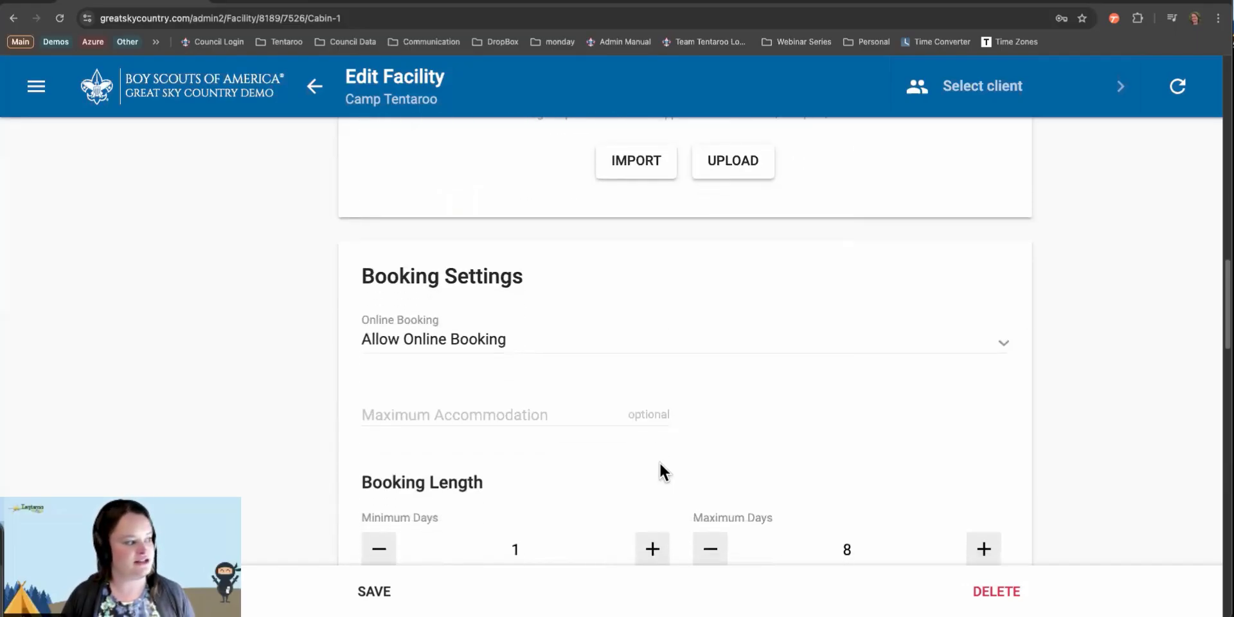
{"action": "scroll", "coordinate": [660, 462], "scroll_direction": "down", "scroll_amount": 2}
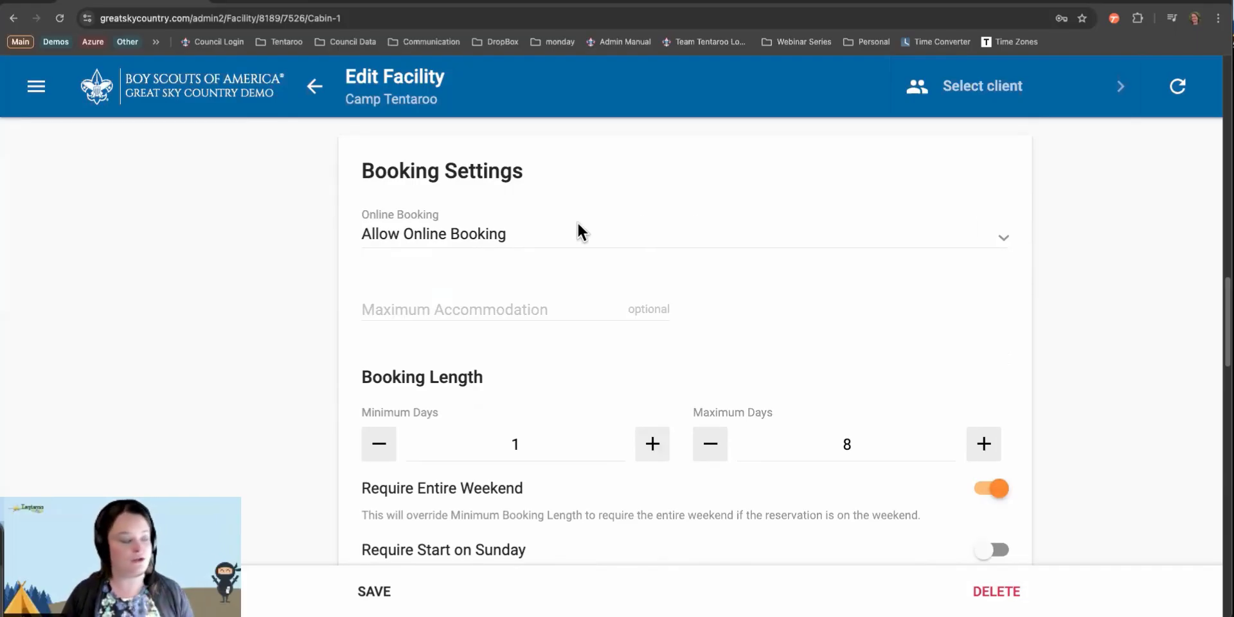
{"action": "left_click", "coordinate": [393, 232]}
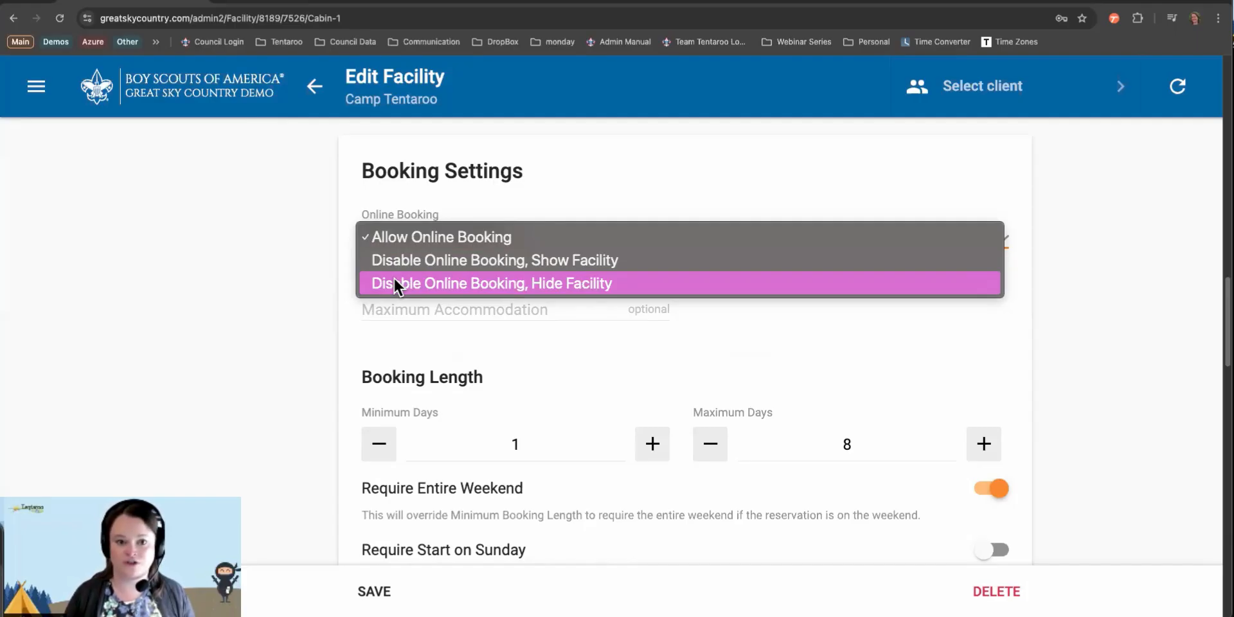
{"action": "left_click", "coordinate": [294, 284]}
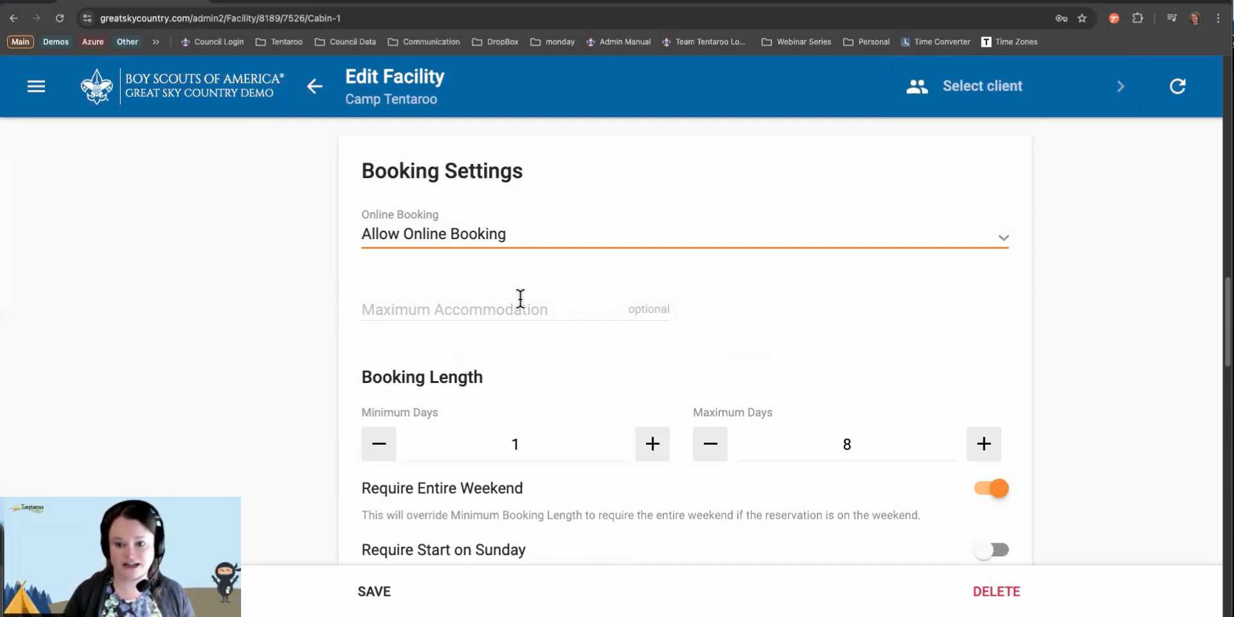
{"action": "left_click", "coordinate": [420, 314]}
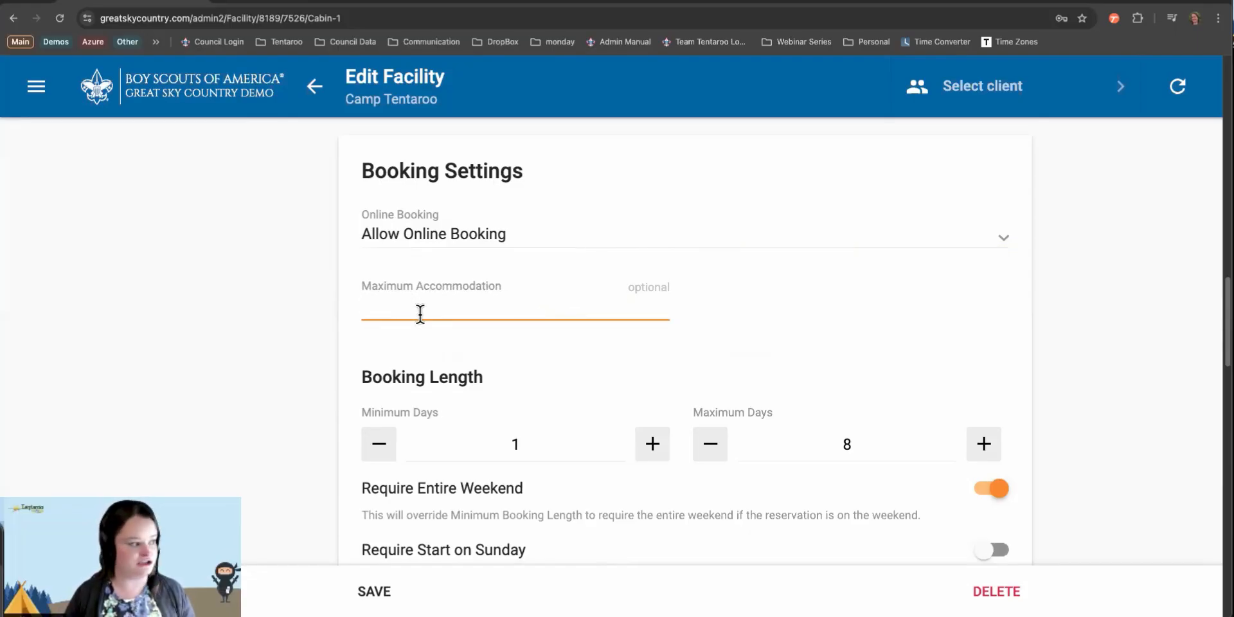
{"action": "type", "text": "25"}
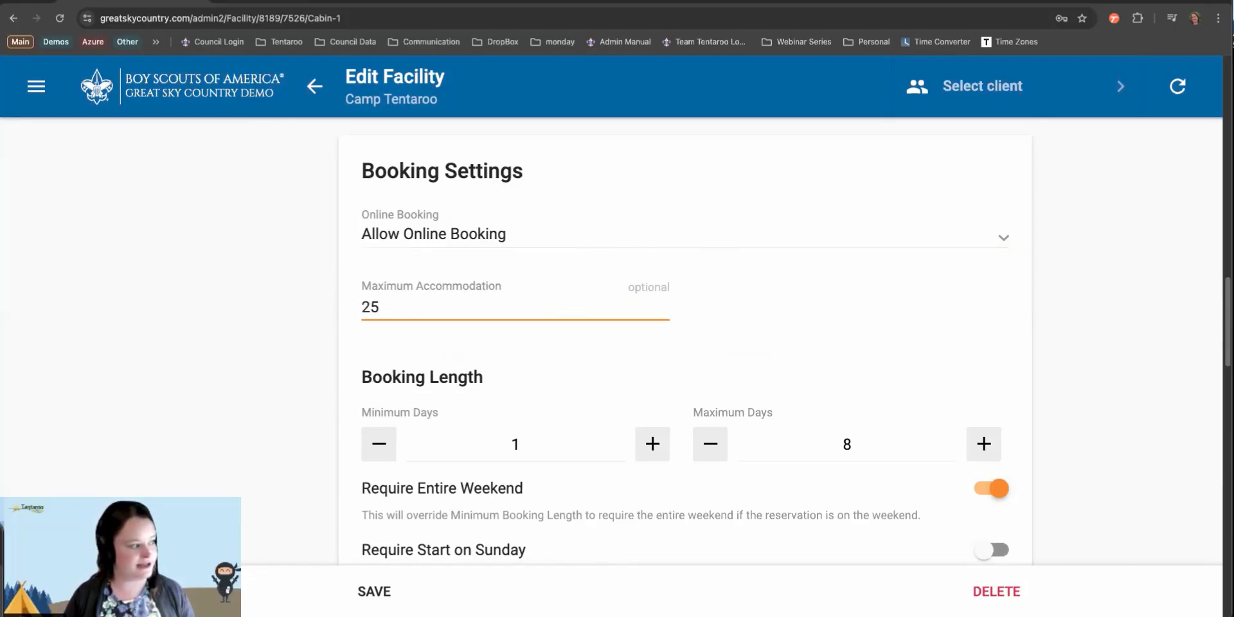
{"action": "left_click", "coordinate": [293, 303]}
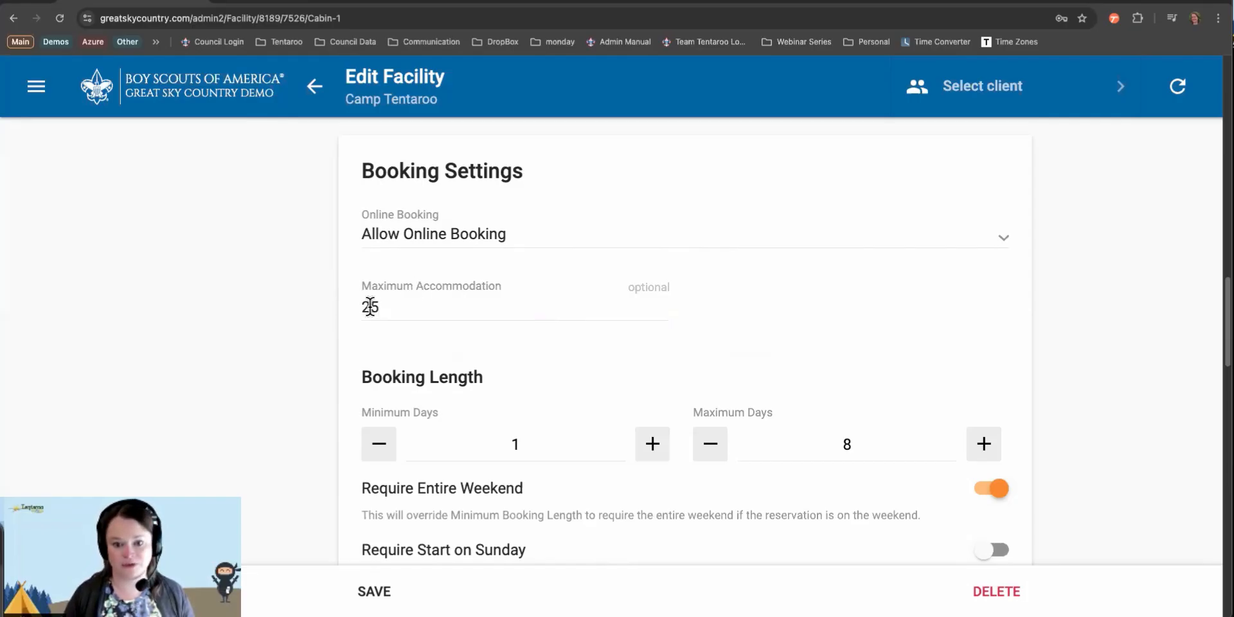
Set the Maximum Days of Cabin 1's booking length to 3.
{"action": "scroll", "coordinate": [473, 296], "scroll_direction": "down", "scroll_amount": 1}
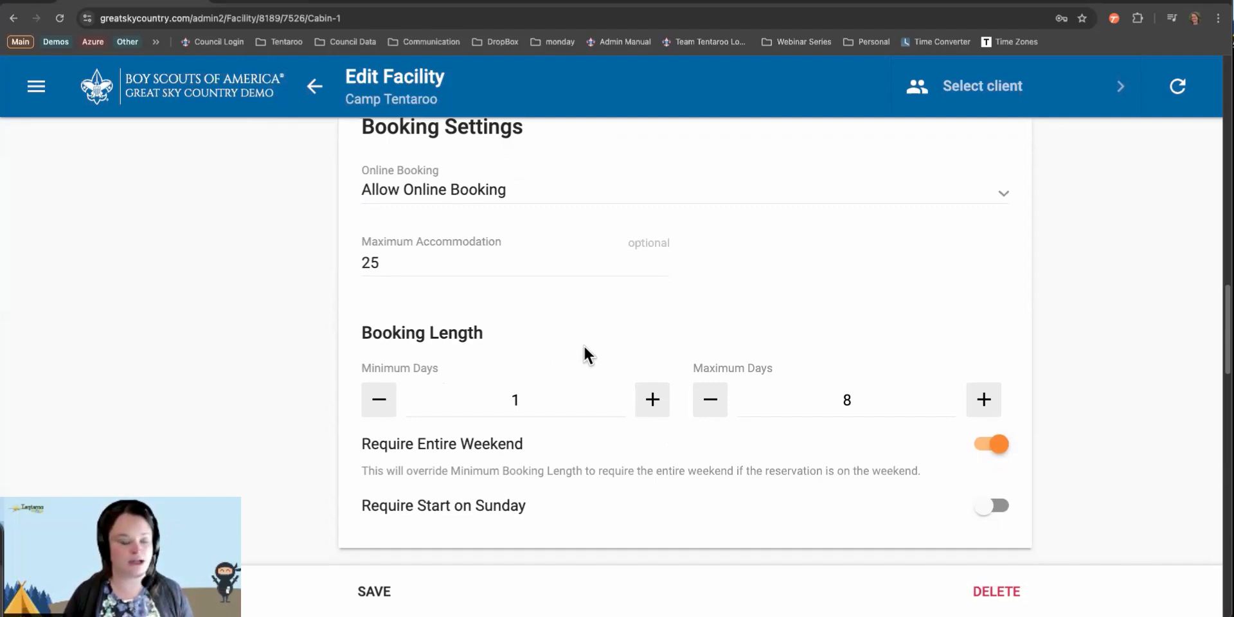
{"action": "double_click", "coordinate": [840, 400]}
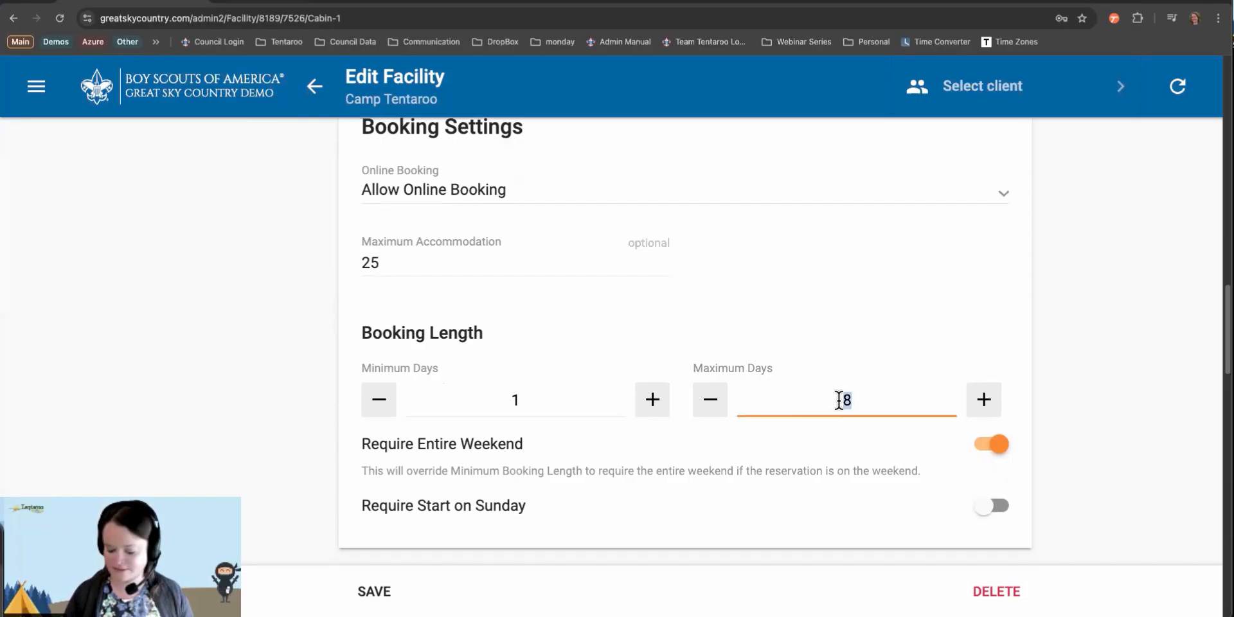
{"action": "type", "text": "3"}
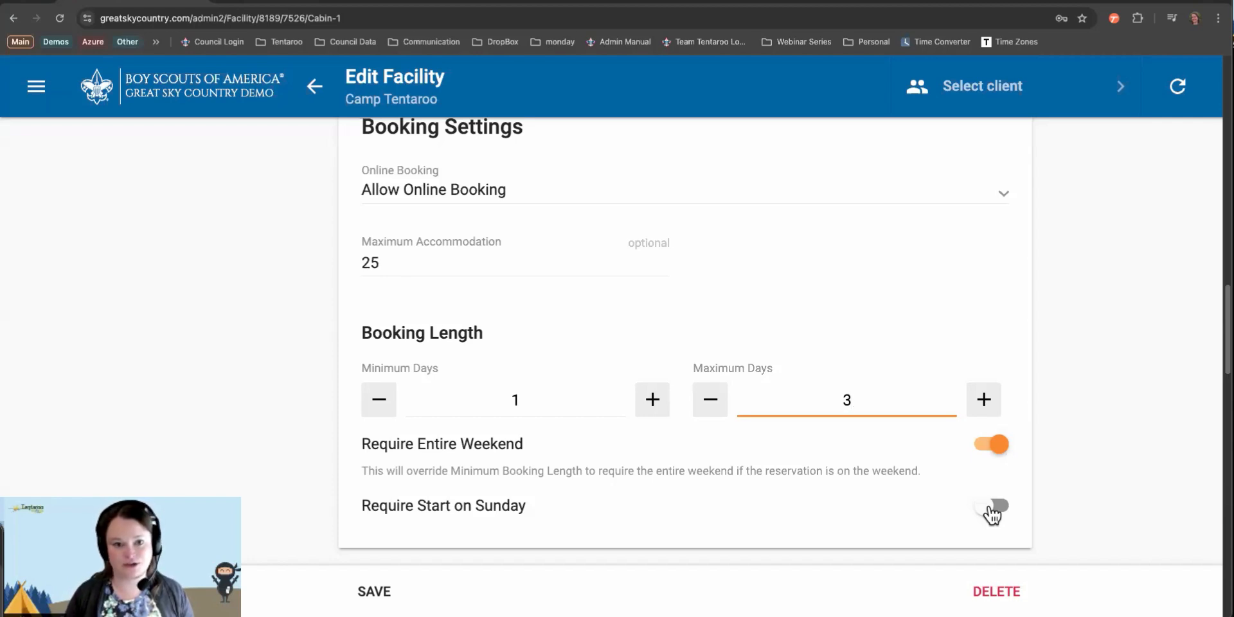
Switch Cabin 1's booking times to Custom Time Blocks with three blocks, and return them to Full Day.
{"action": "scroll", "coordinate": [993, 514], "scroll_direction": "down", "scroll_amount": 5}
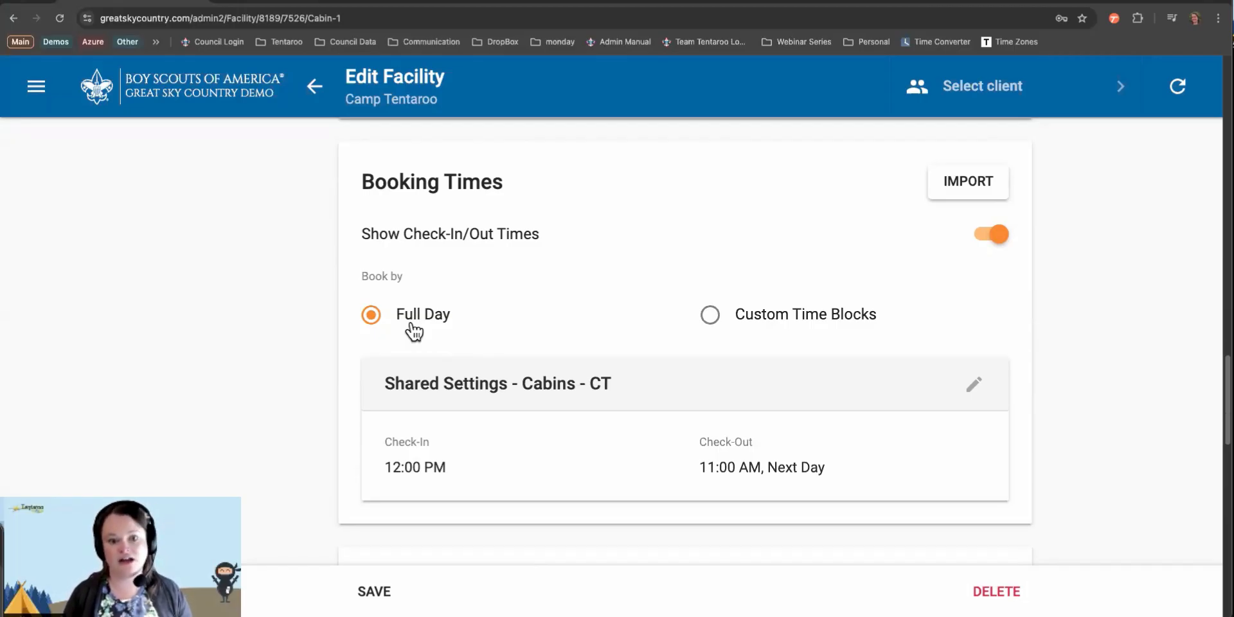
{"action": "left_click", "coordinate": [709, 318]}
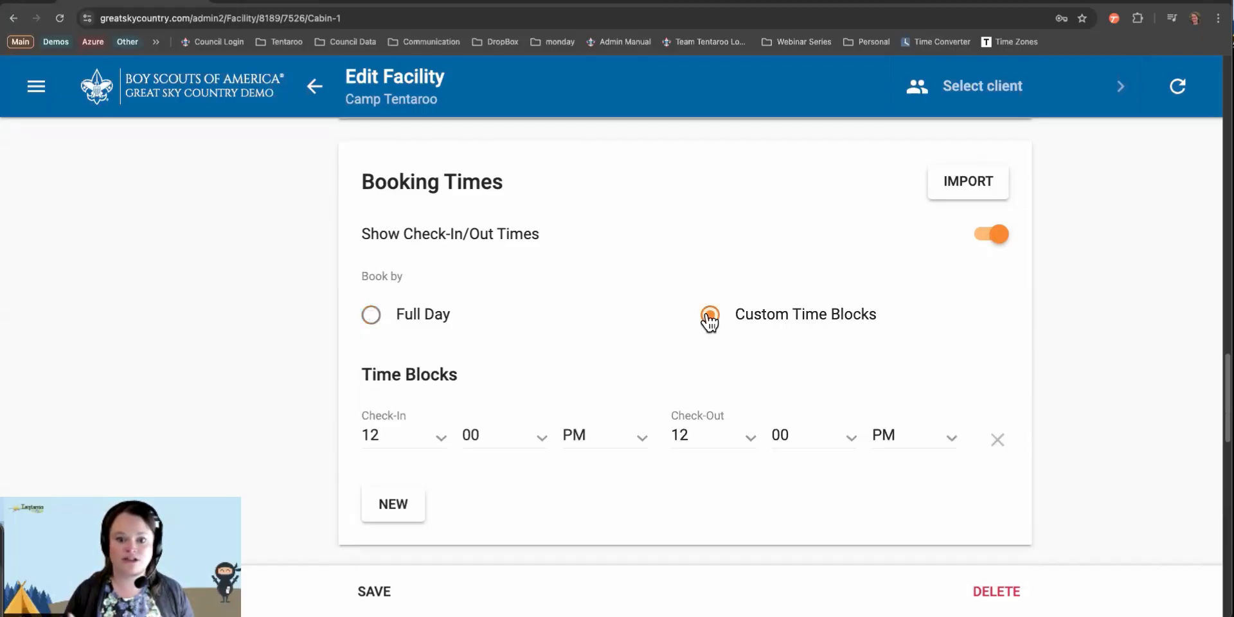
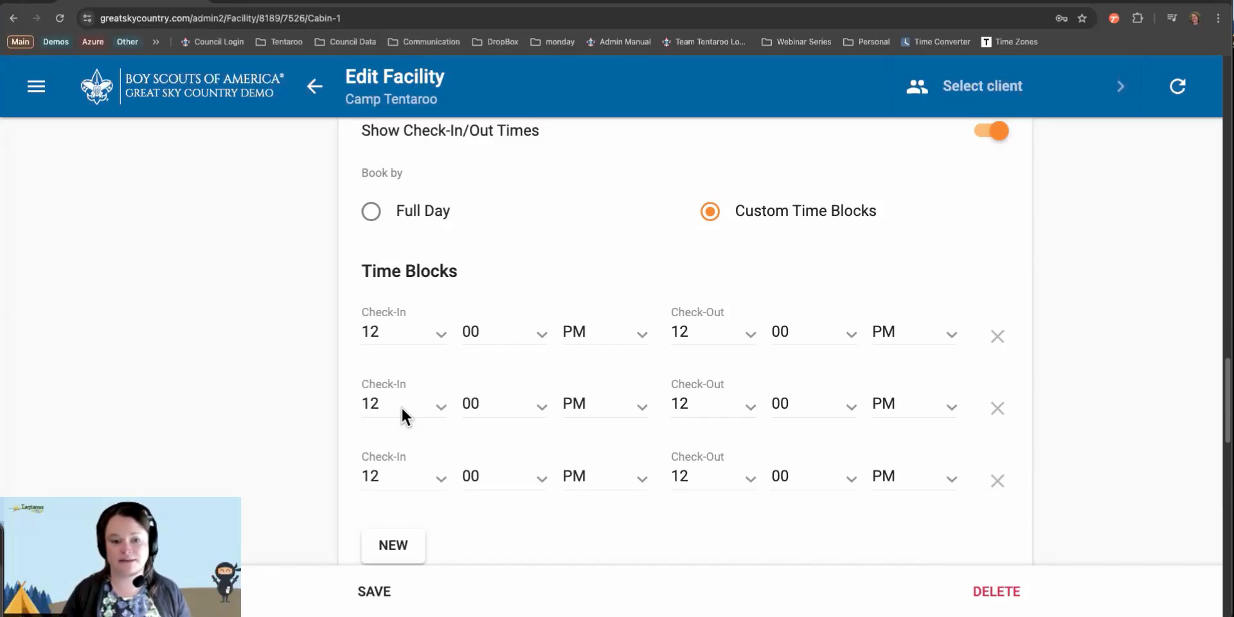
{"action": "scroll", "coordinate": [1016, 325], "scroll_direction": "up", "scroll_amount": 3}
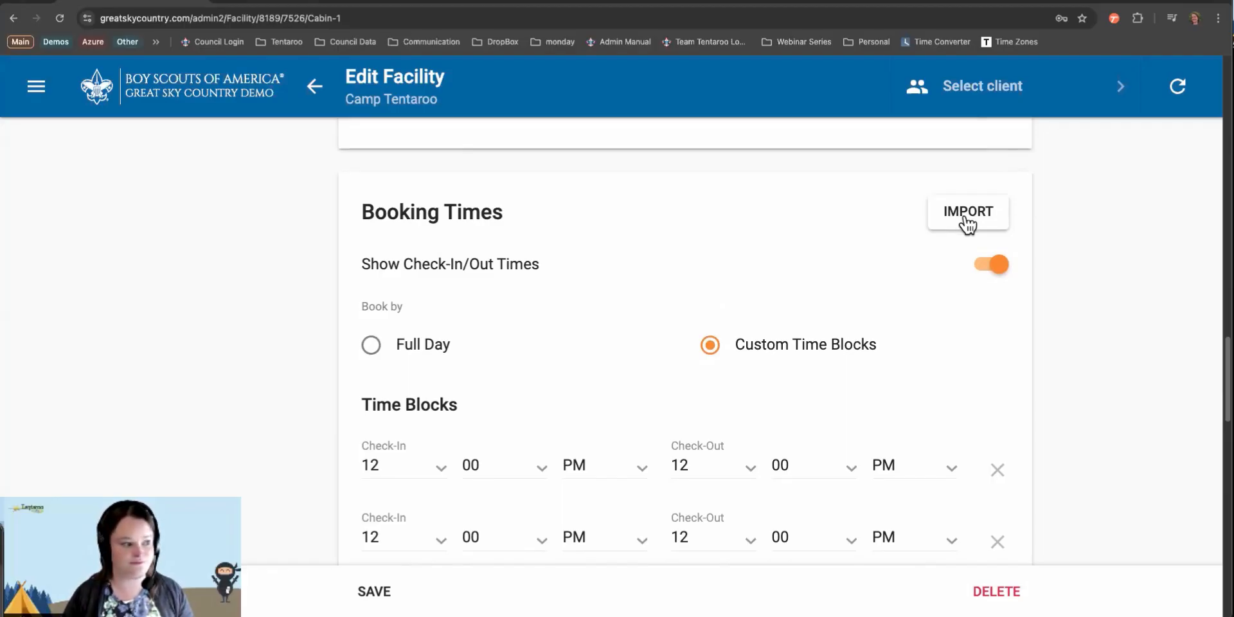
{"action": "left_click", "coordinate": [372, 350]}
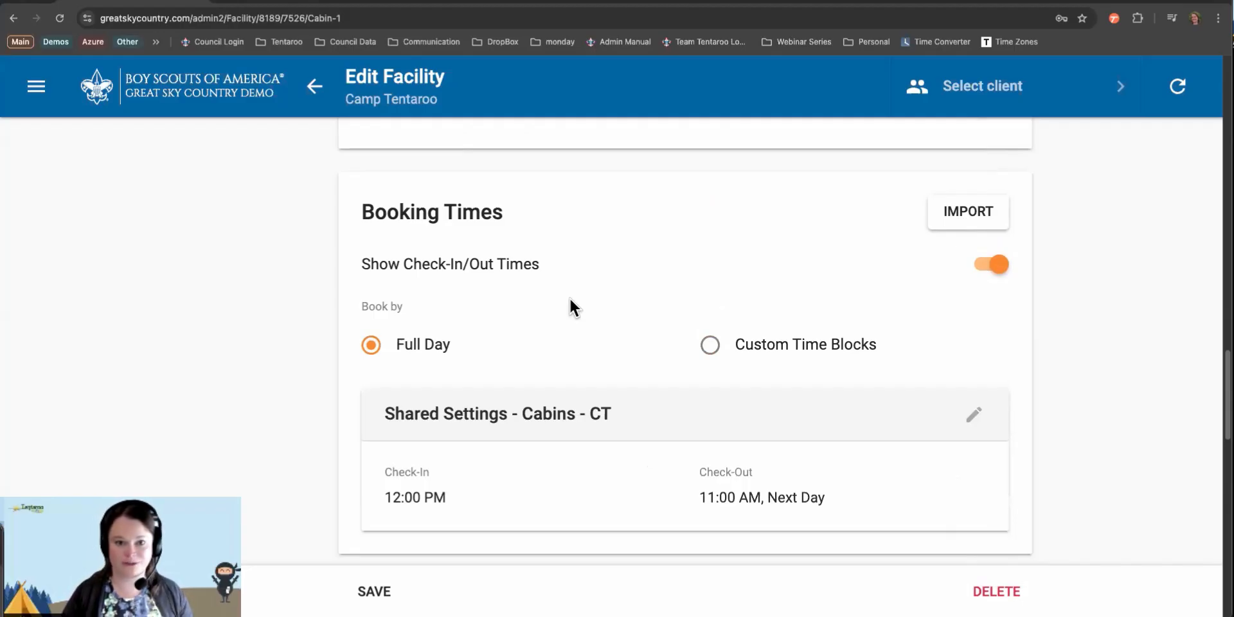
Search the GL accounts for "camp tent" and assign Year-Round Camping - Camp Tentaroo to Cabin 1's pricing.
{"action": "scroll", "coordinate": [569, 297], "scroll_direction": "down", "scroll_amount": 7}
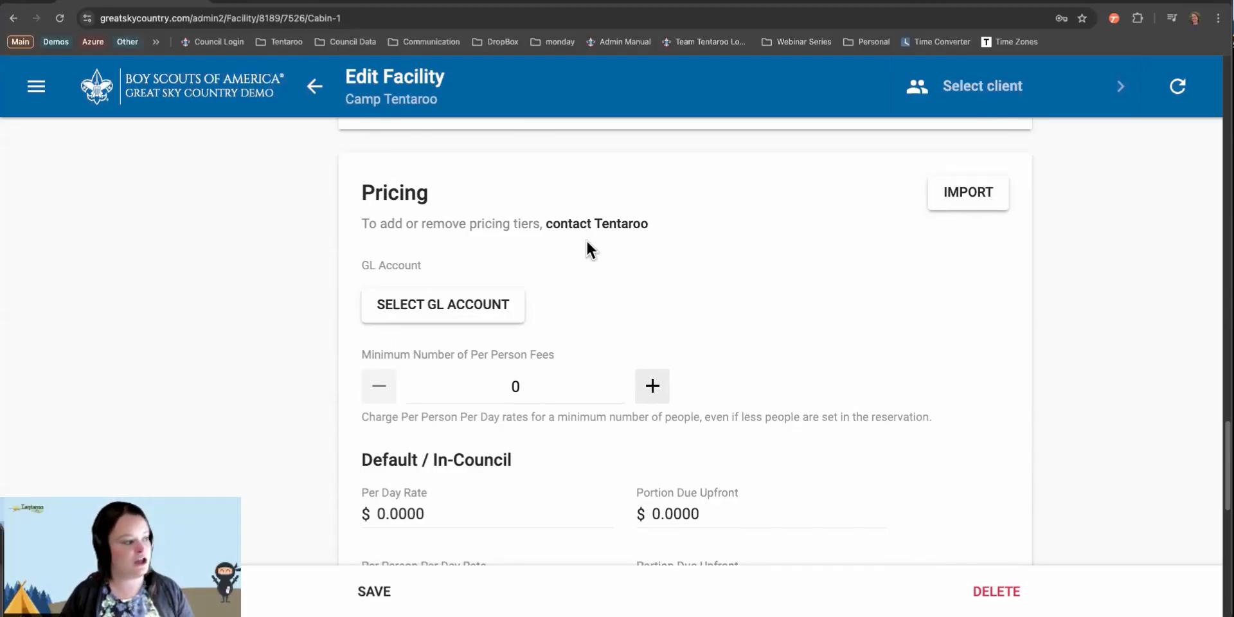
{"action": "left_click", "coordinate": [399, 308]}
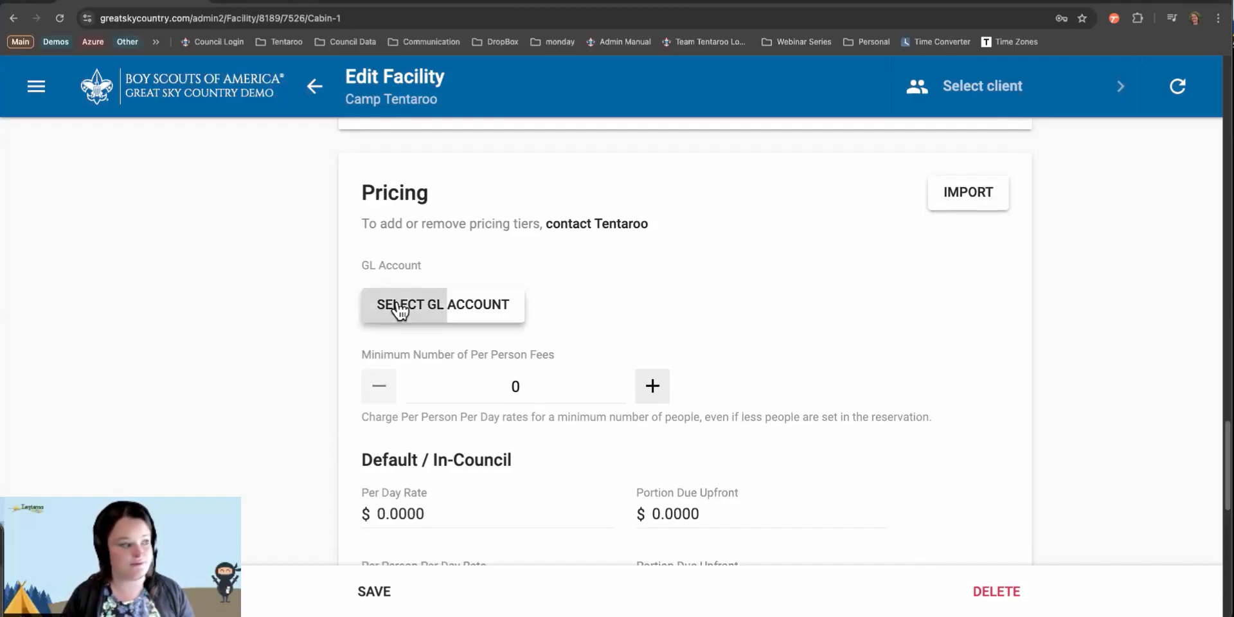
{"action": "left_click", "coordinate": [786, 157]}
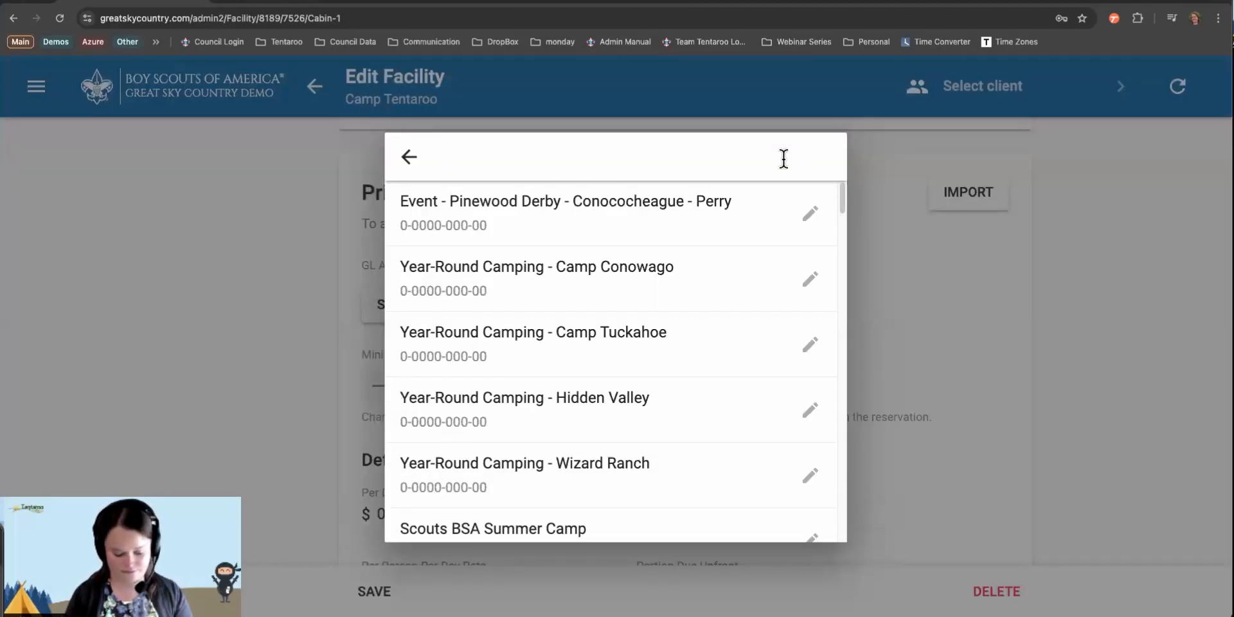
{"action": "type", "text": "year"}
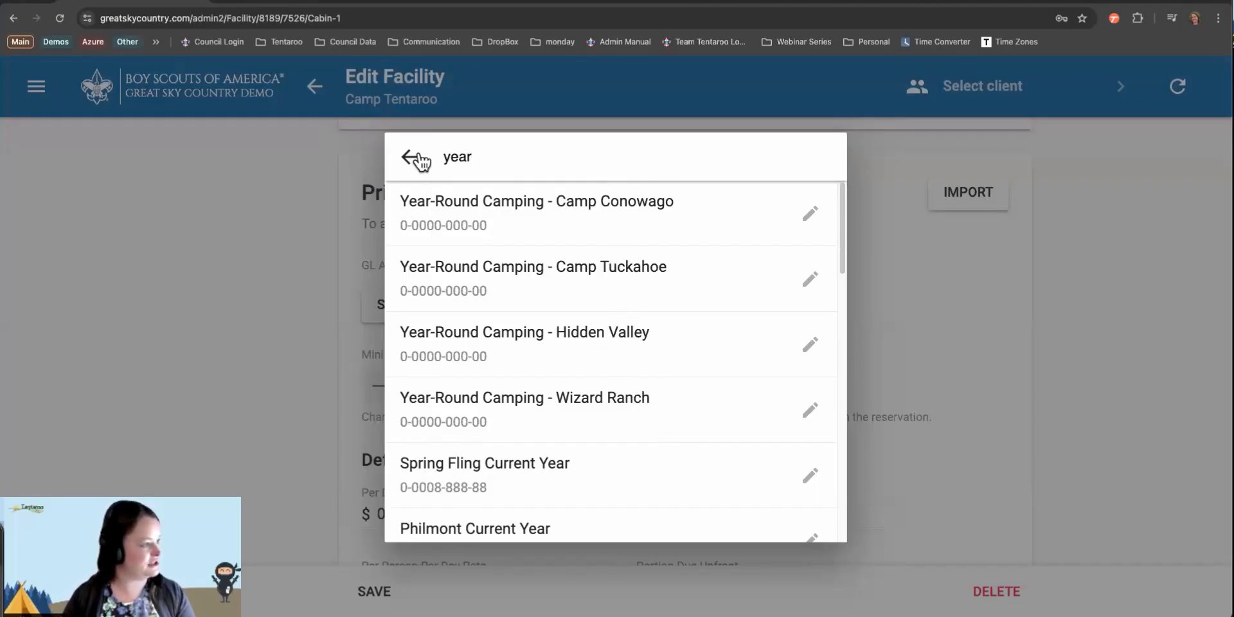
{"action": "double_click", "coordinate": [456, 158]}
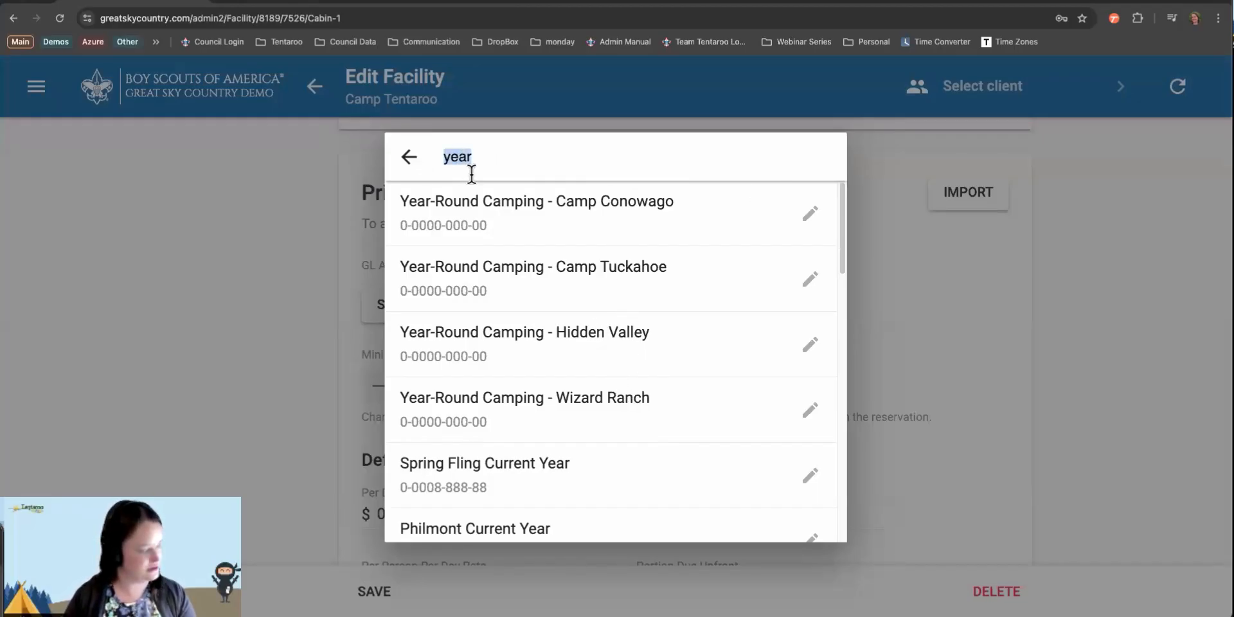
{"action": "type", "text": "camp tent"}
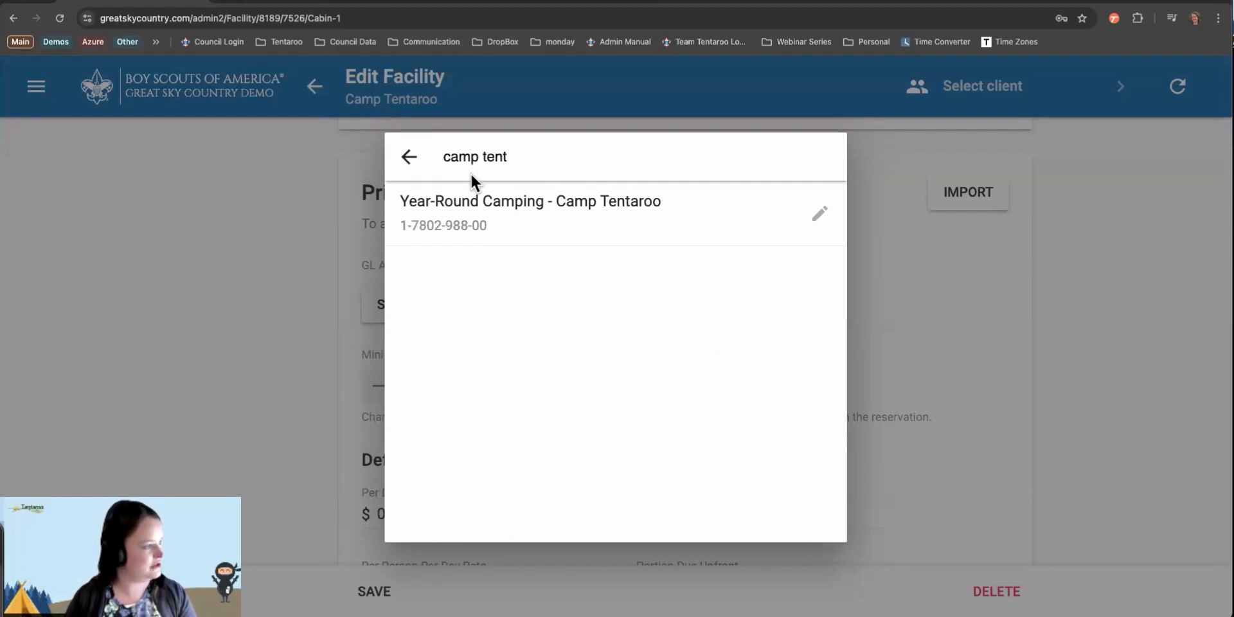
{"action": "left_click", "coordinate": [509, 214]}
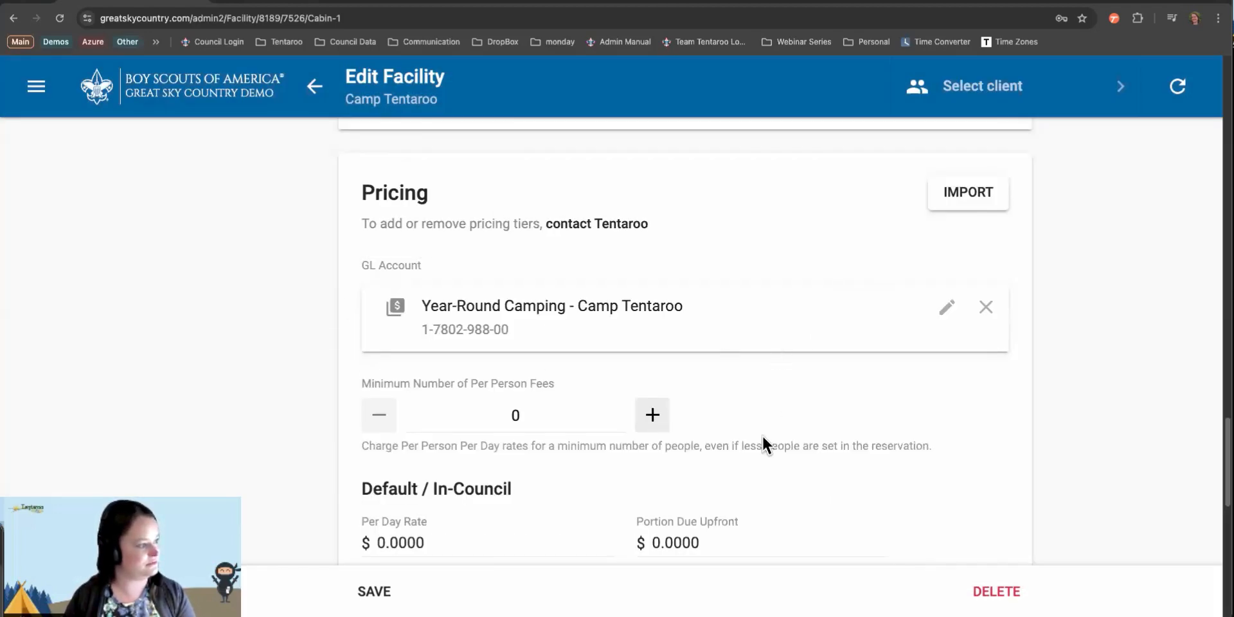
Set the Default / In-Council Per Day Rate of Cabin 1 to $70.
{"action": "scroll", "coordinate": [756, 412], "scroll_direction": "down", "scroll_amount": 2}
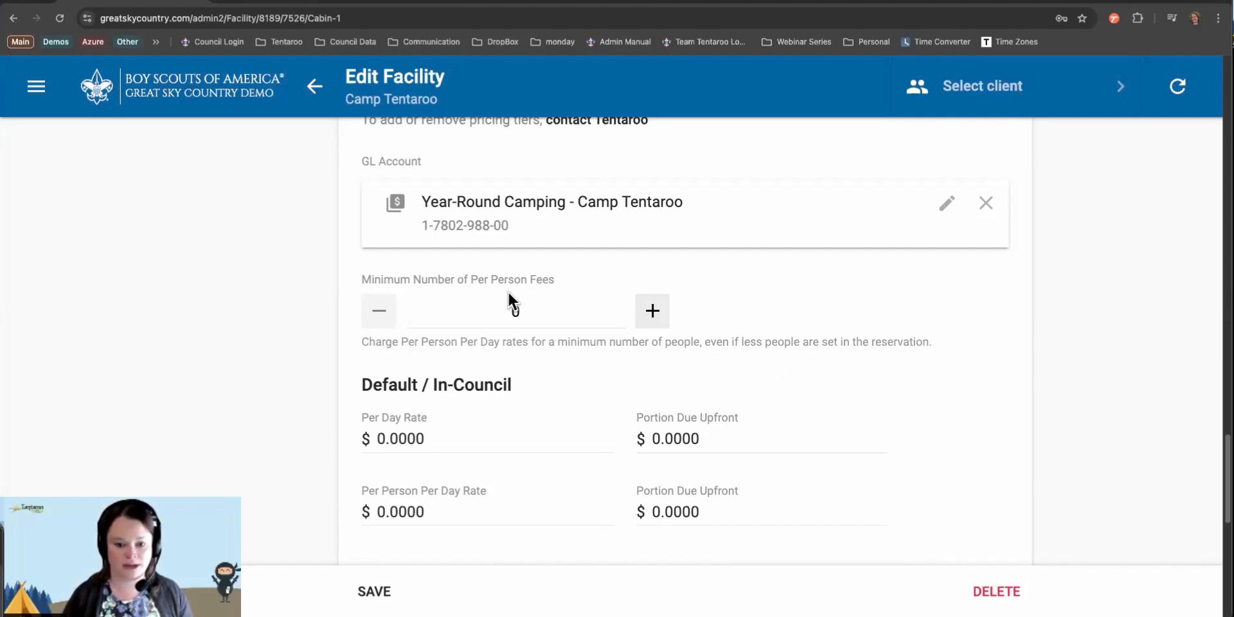
{"action": "scroll", "coordinate": [508, 296], "scroll_direction": "down", "scroll_amount": 3}
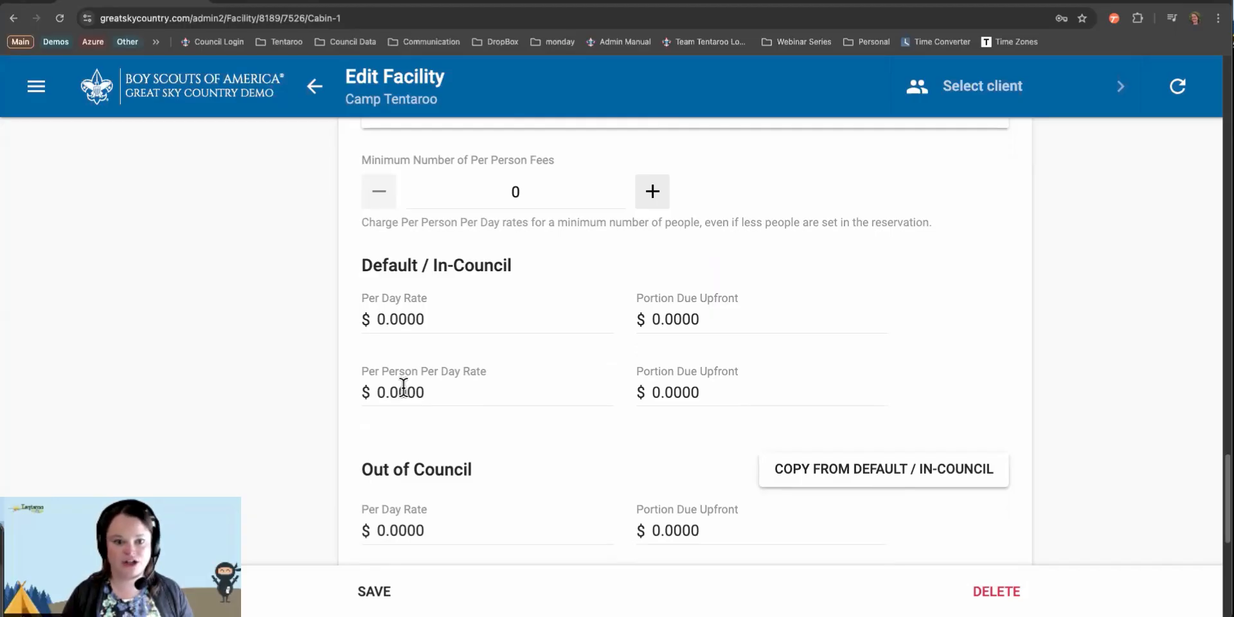
{"action": "scroll", "coordinate": [403, 388], "scroll_direction": "down", "scroll_amount": 2}
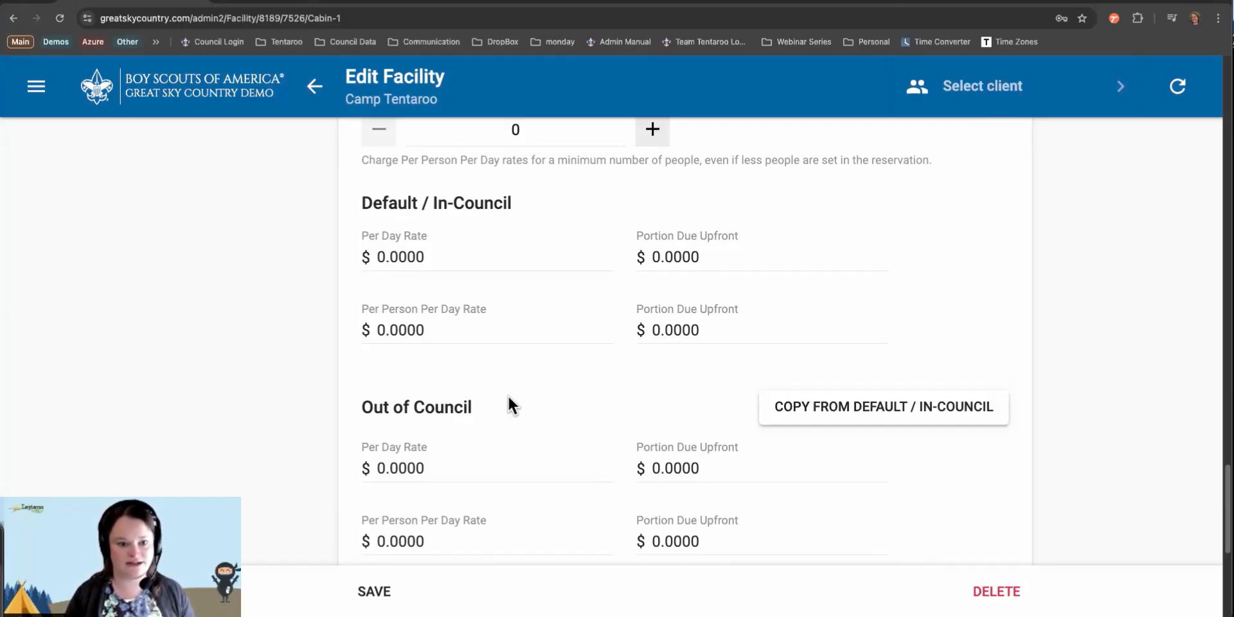
{"action": "left_click", "coordinate": [383, 255]}
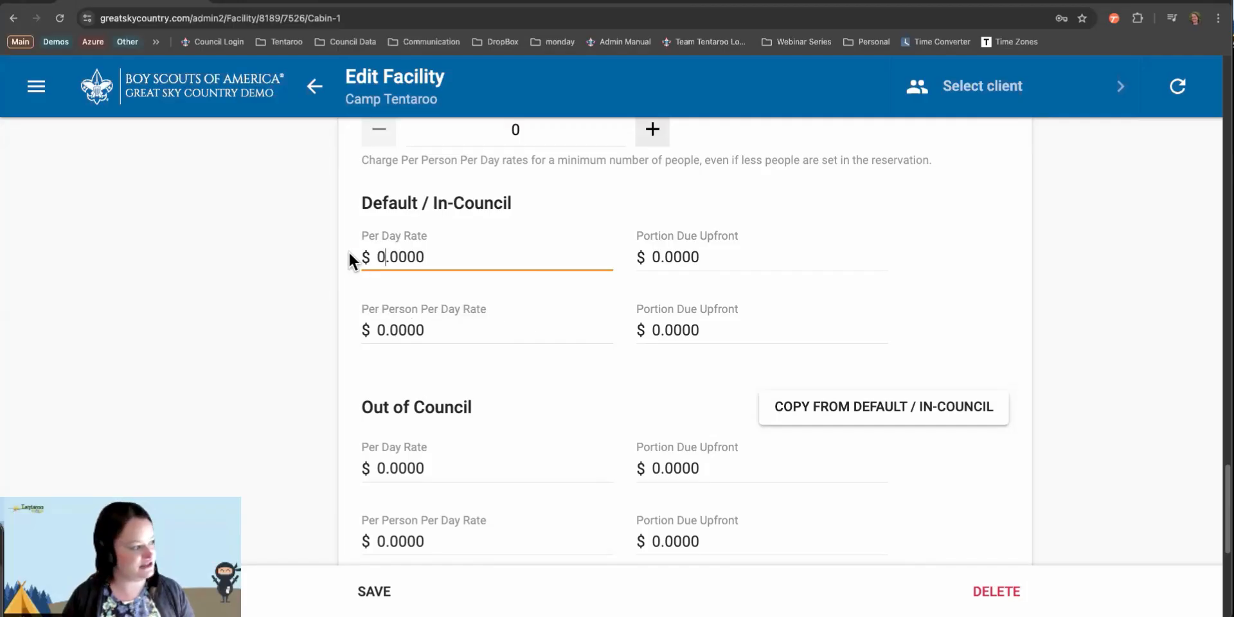
{"action": "type", "text": "7"}
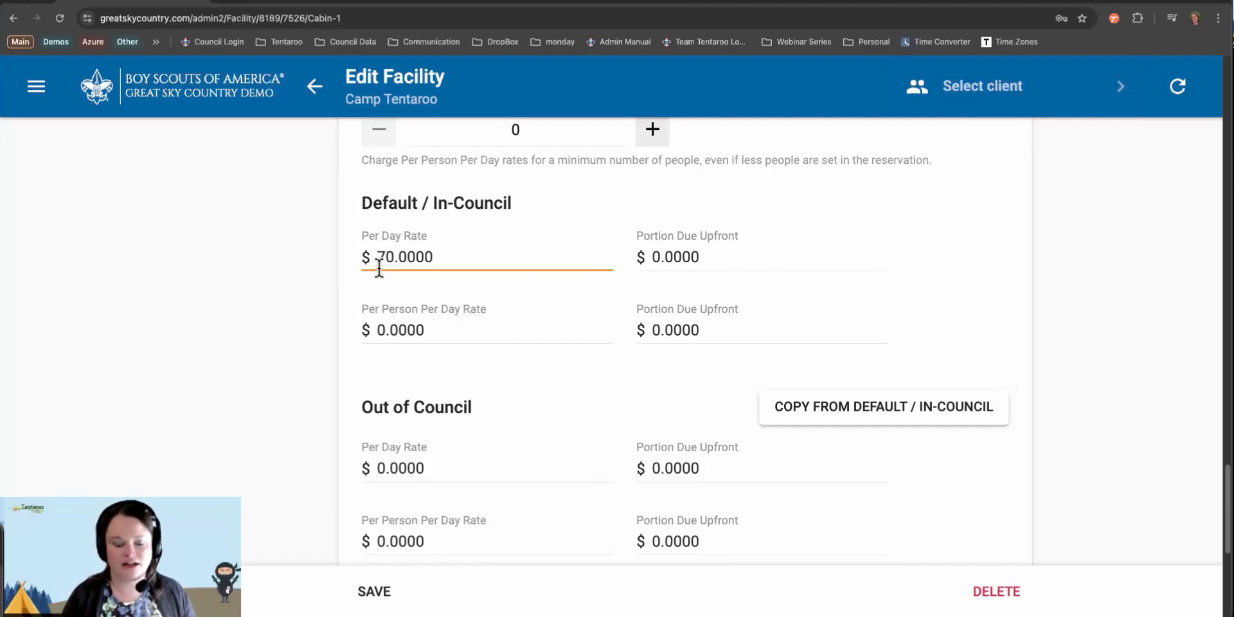
Set the Default / In-Council Per Person Per Day Rate of Cabin 1 to $5.
{"action": "scroll", "coordinate": [613, 266], "scroll_direction": "up", "scroll_amount": 10}
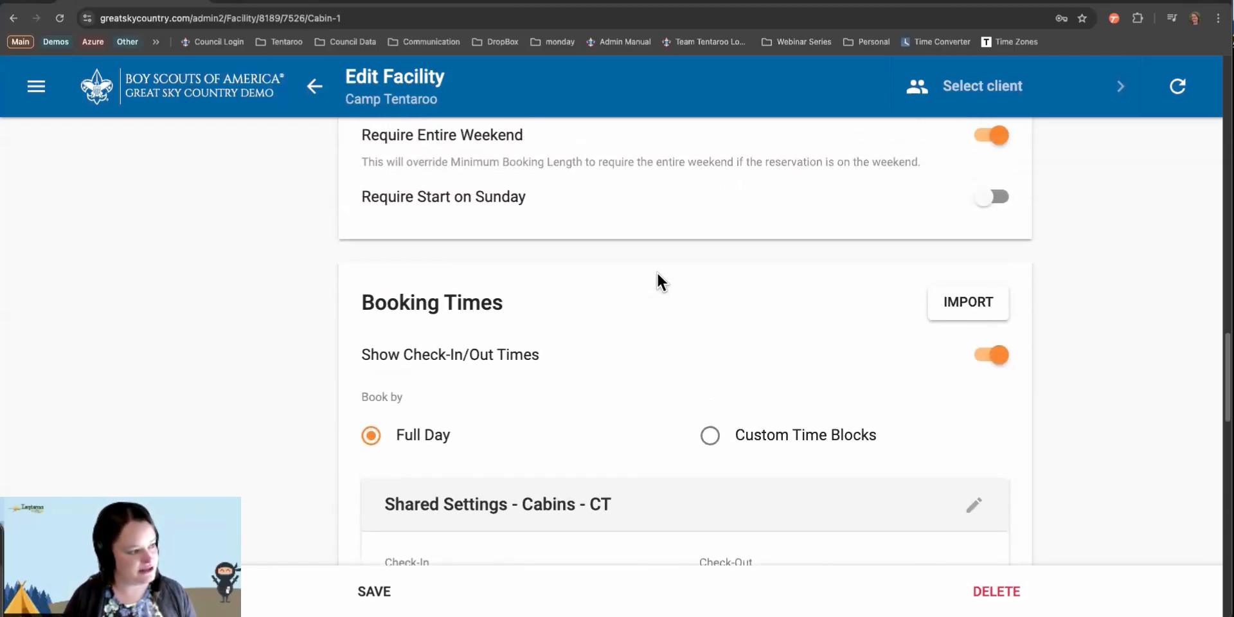
{"action": "scroll", "coordinate": [671, 399], "scroll_direction": "down", "scroll_amount": 8}
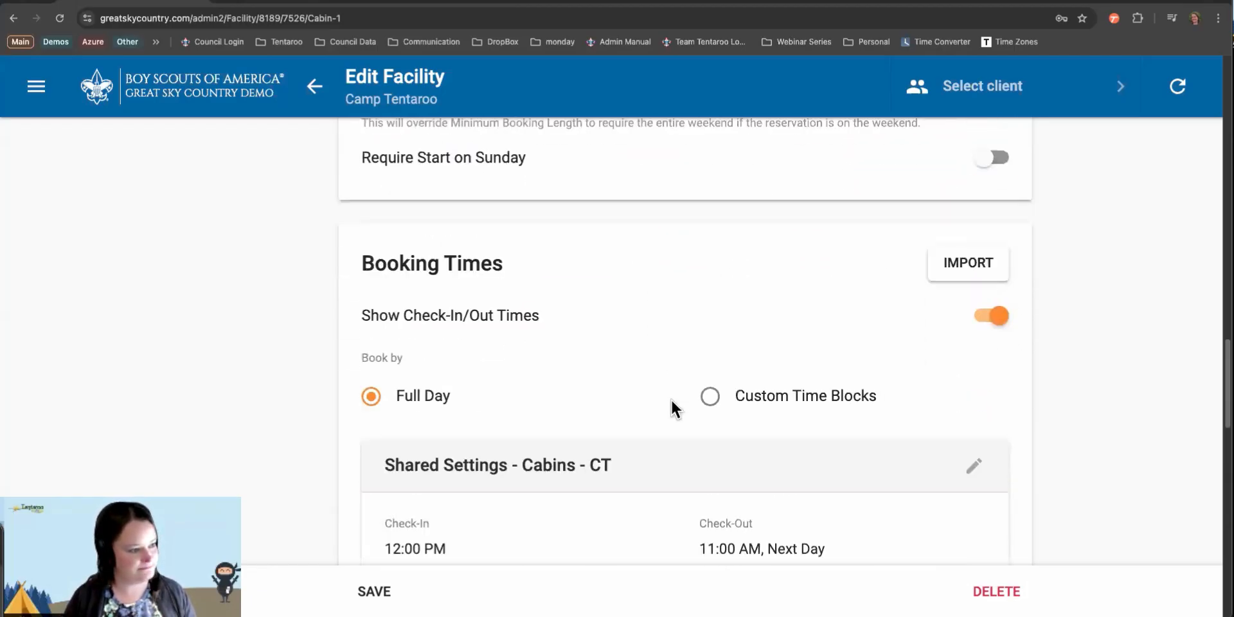
{"action": "scroll", "coordinate": [674, 400], "scroll_direction": "down", "scroll_amount": 6}
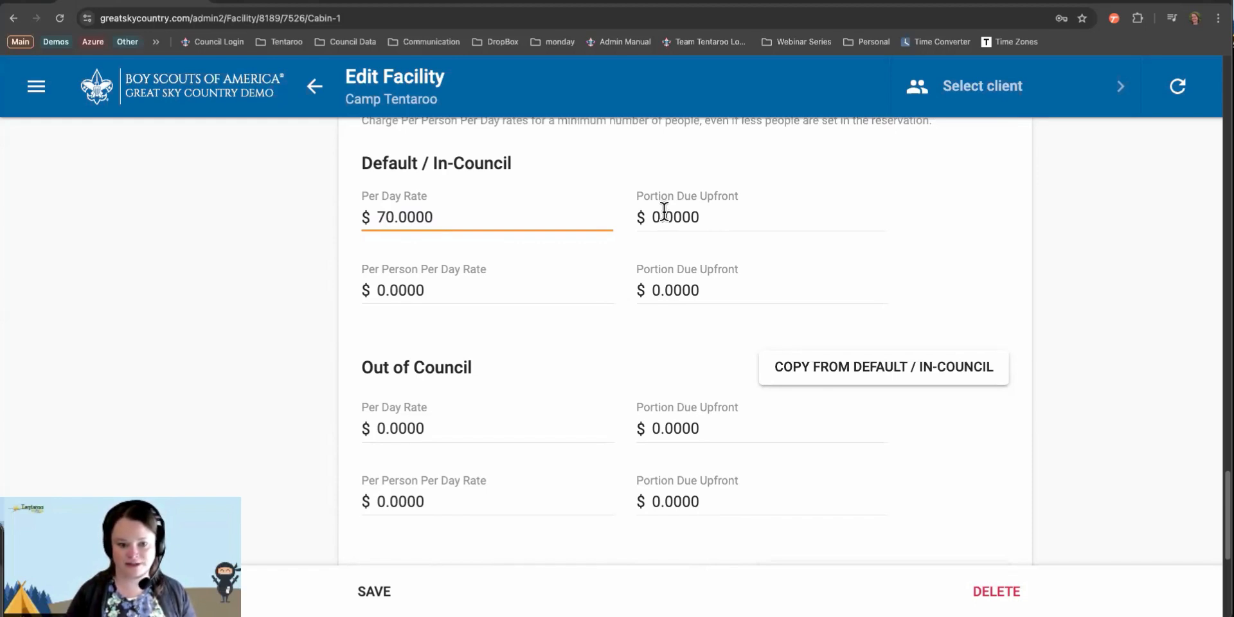
{"action": "left_click", "coordinate": [380, 291]}
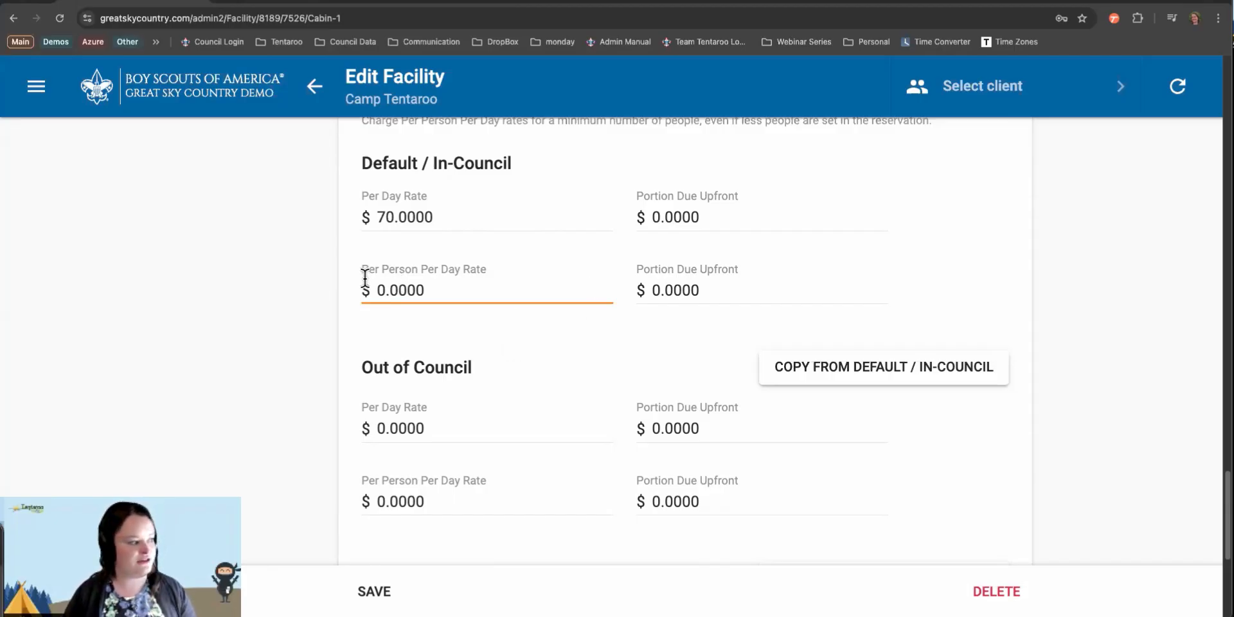
{"action": "left_click_drag", "start_coordinate": [377, 288], "coordinate": [385, 290]}
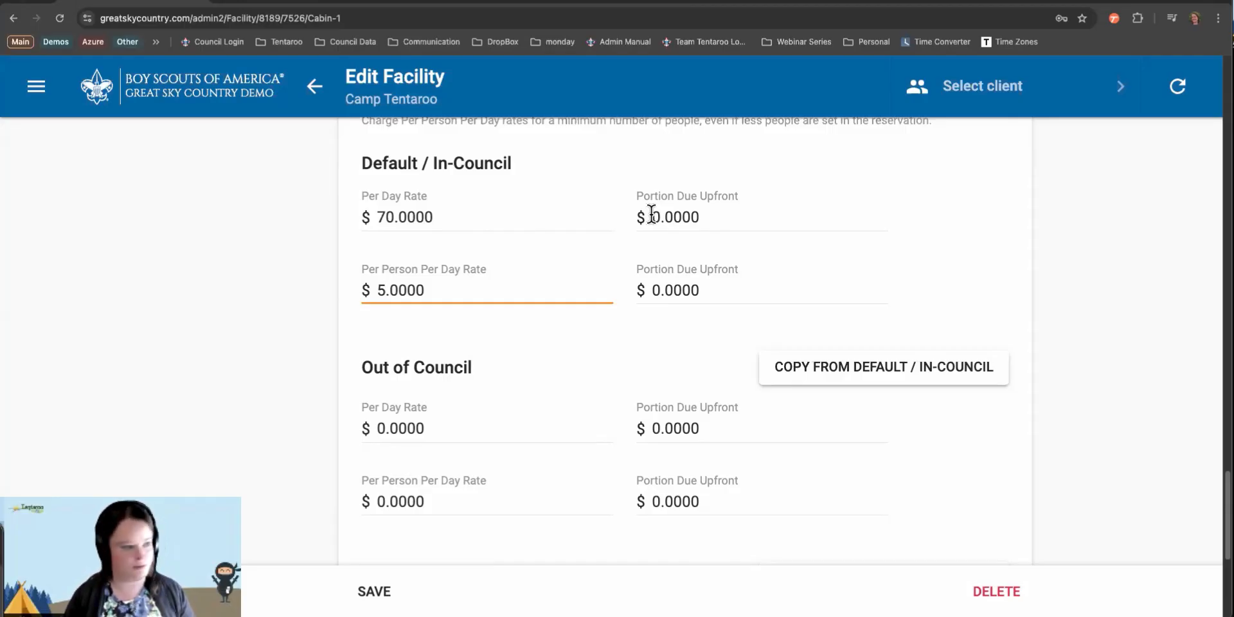
Set the Default / In-Council portions due upfront to $35 for the per day rate and $2.50 for the per person rate.
{"action": "key", "text": "Delete"}
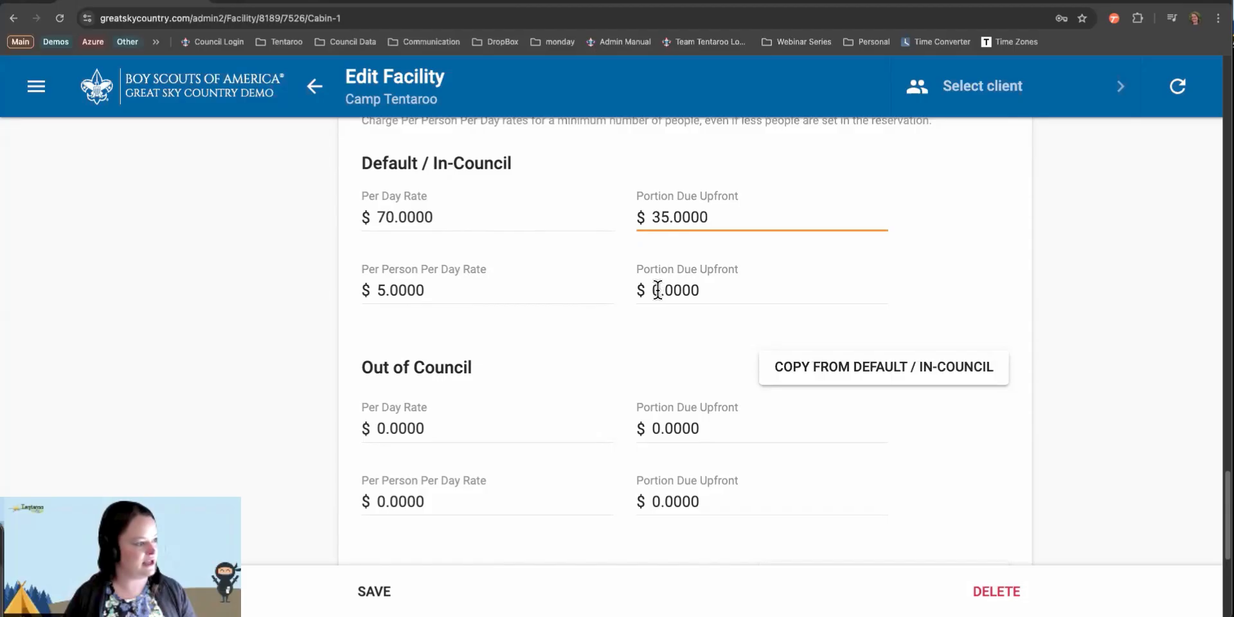
{"action": "left_click_drag", "start_coordinate": [653, 290], "coordinate": [725, 291]}
{"action": "type", "text": "2.5"}
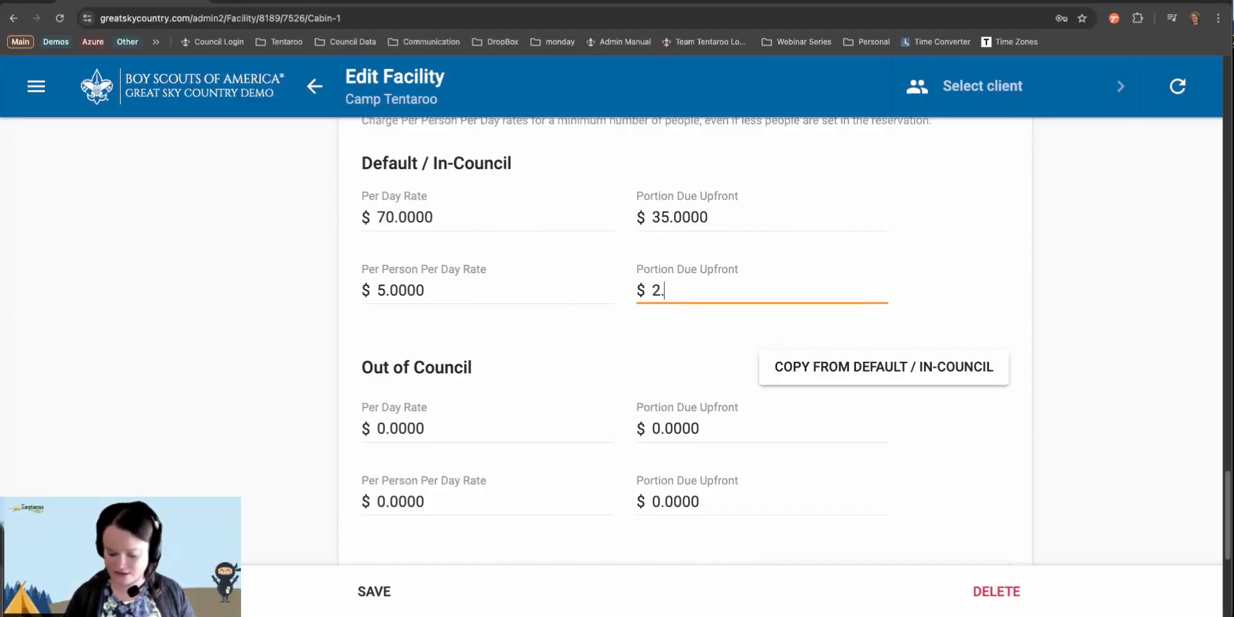
{"action": "left_click", "coordinate": [661, 325]}
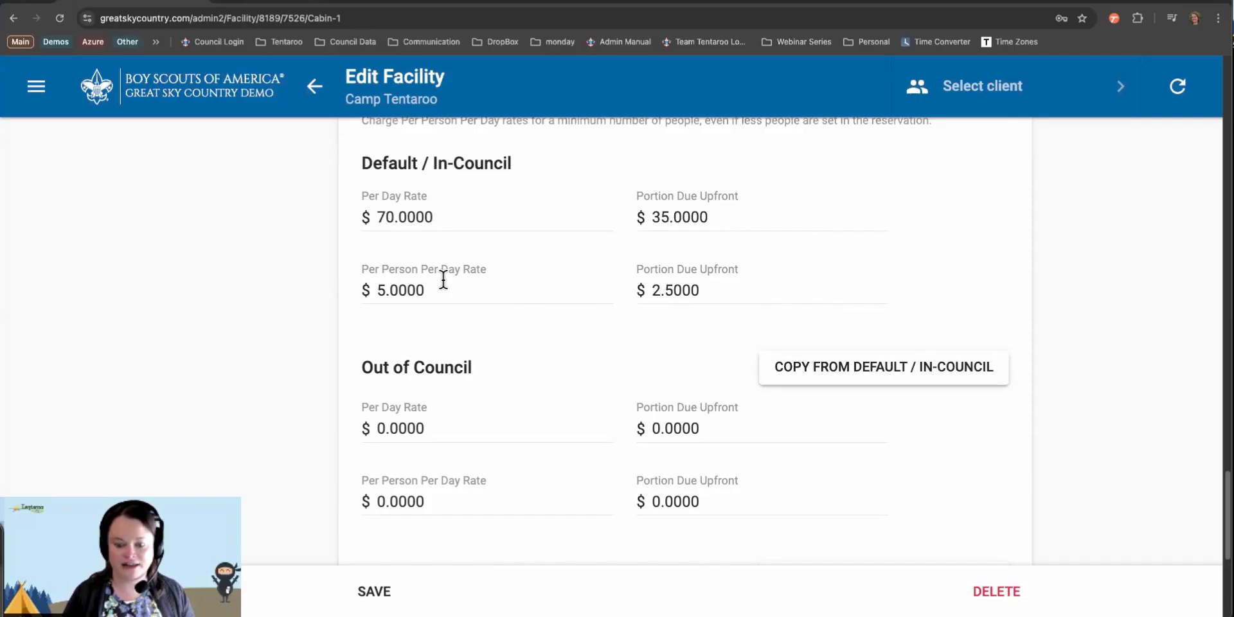
Set Cabin 1's Minimum Number of Per Person Fees to 10.
{"action": "scroll", "coordinate": [491, 349], "scroll_direction": "down", "scroll_amount": 2}
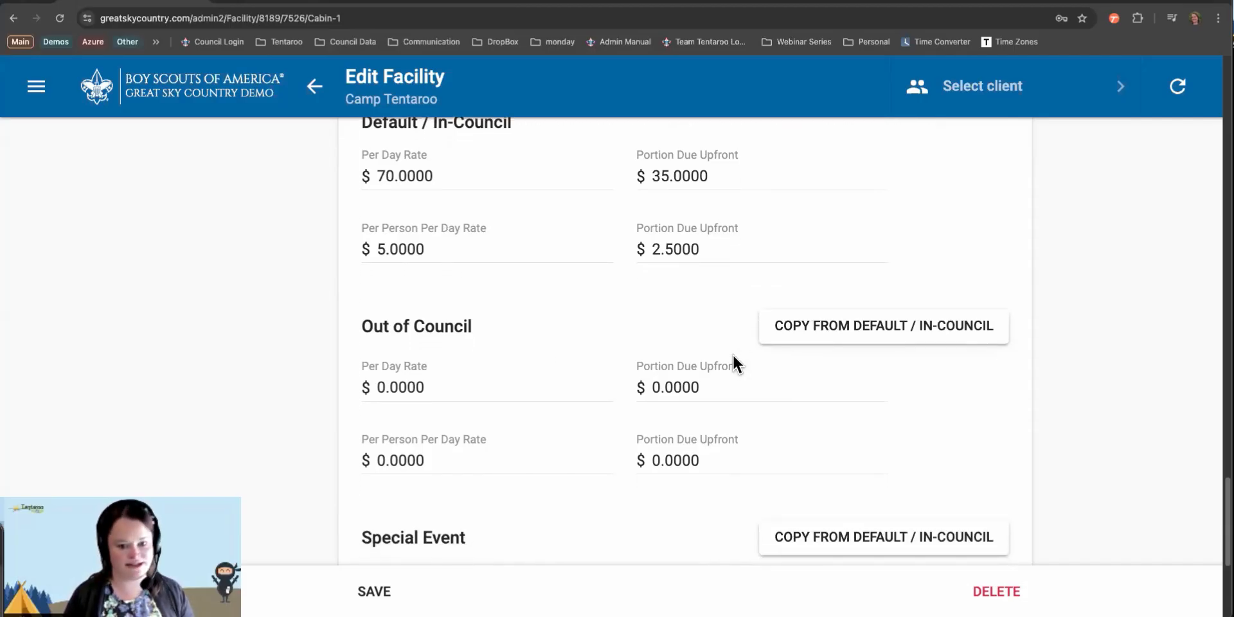
{"action": "scroll", "coordinate": [719, 353], "scroll_direction": "up", "scroll_amount": 3}
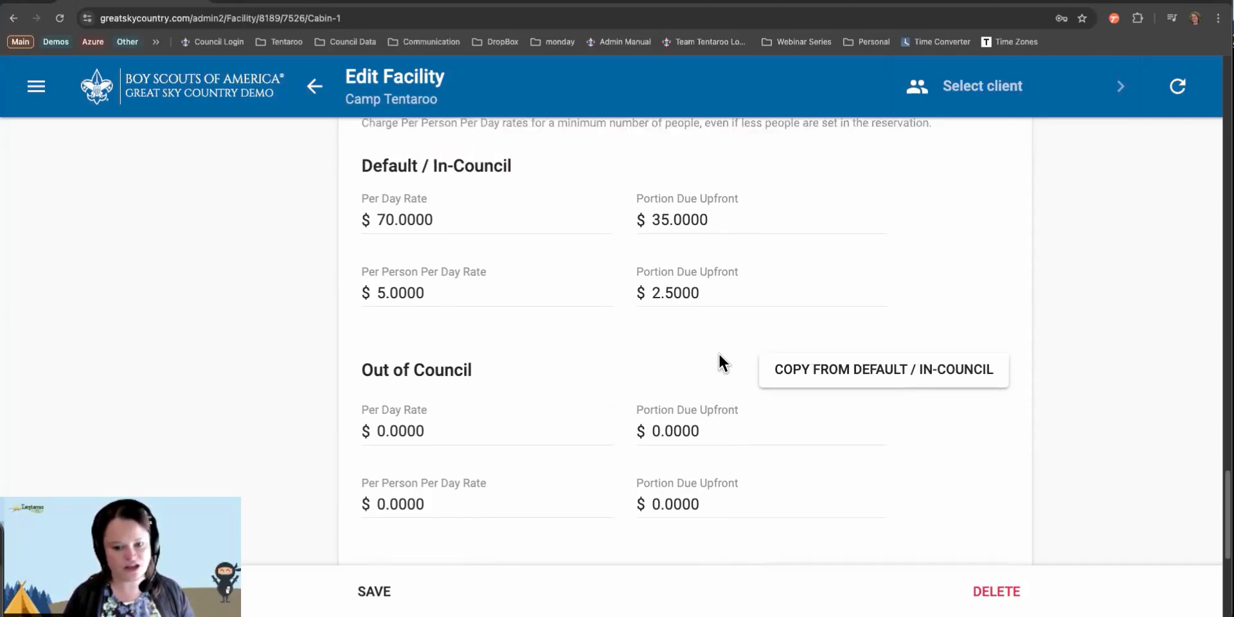
{"action": "left_click", "coordinate": [380, 312]}
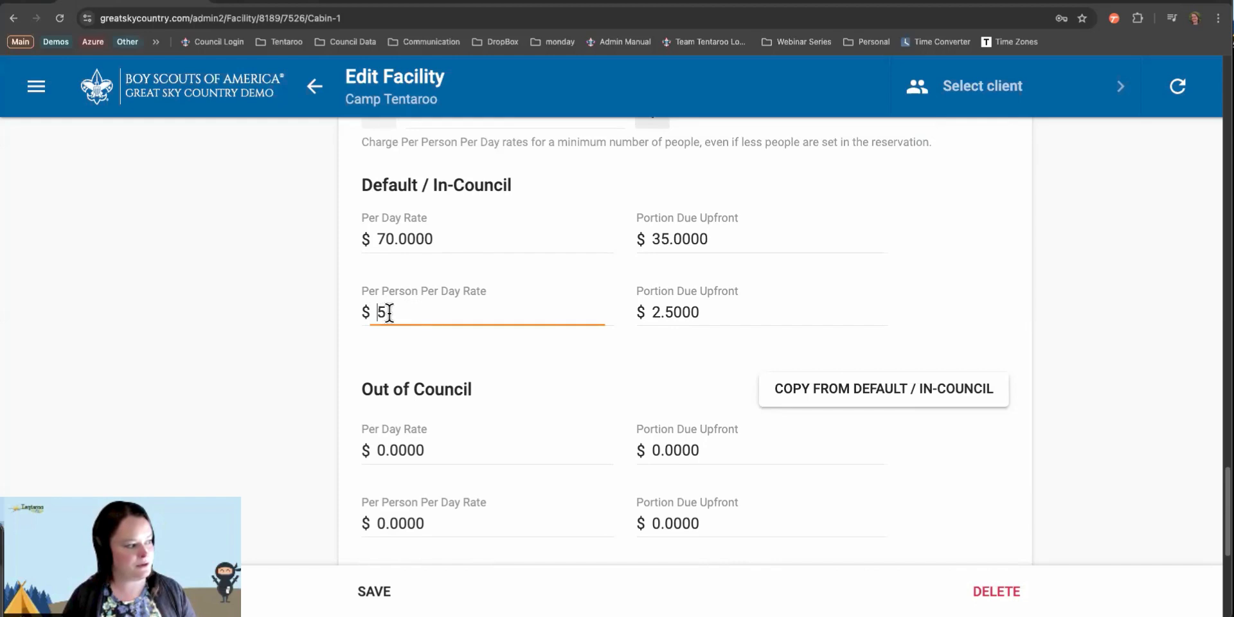
{"action": "scroll", "coordinate": [476, 314], "scroll_direction": "up", "scroll_amount": 5}
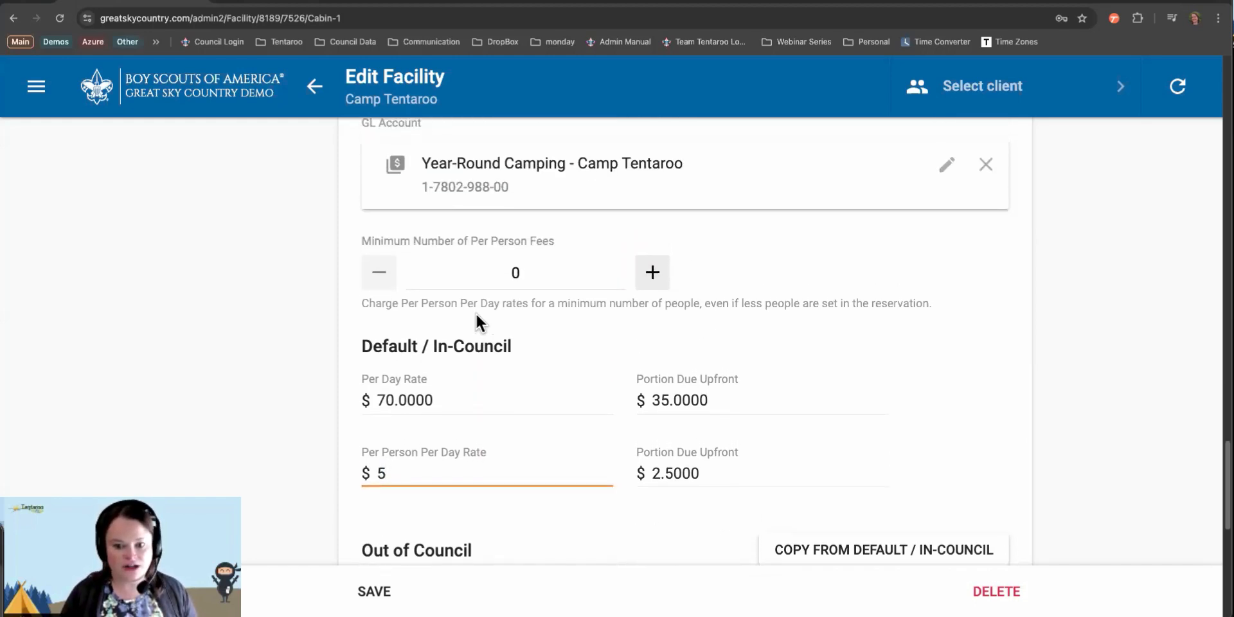
{"action": "scroll", "coordinate": [476, 312], "scroll_direction": "up", "scroll_amount": 3}
{"action": "left_click", "coordinate": [493, 351]}
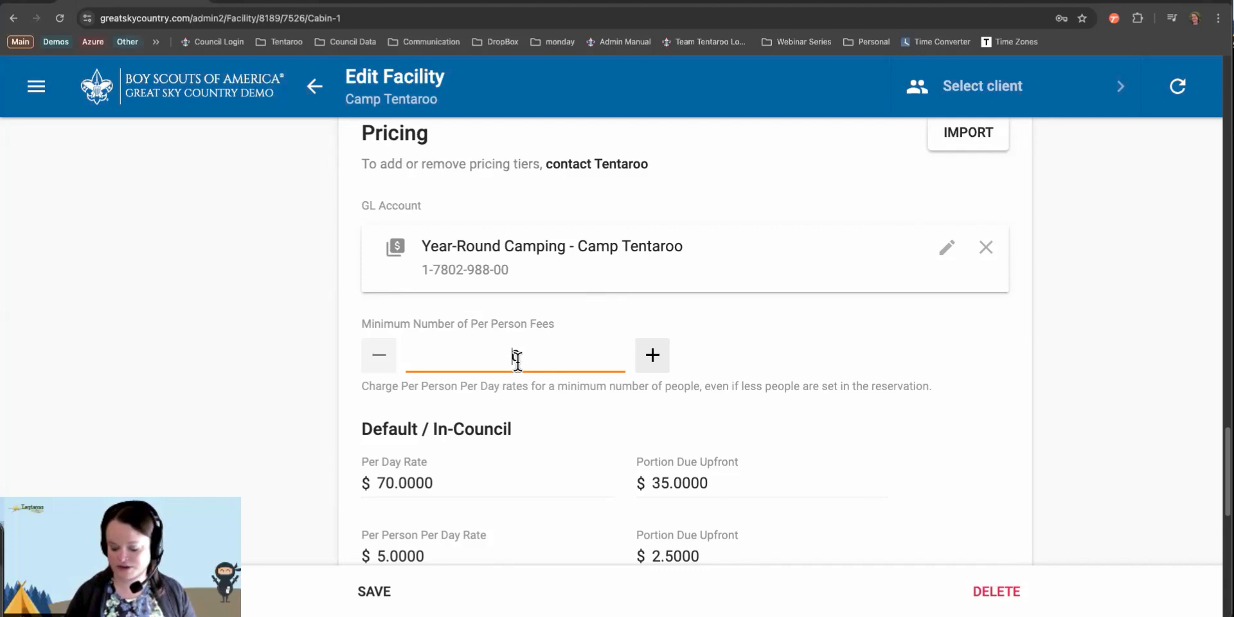
{"action": "type", "text": "10"}
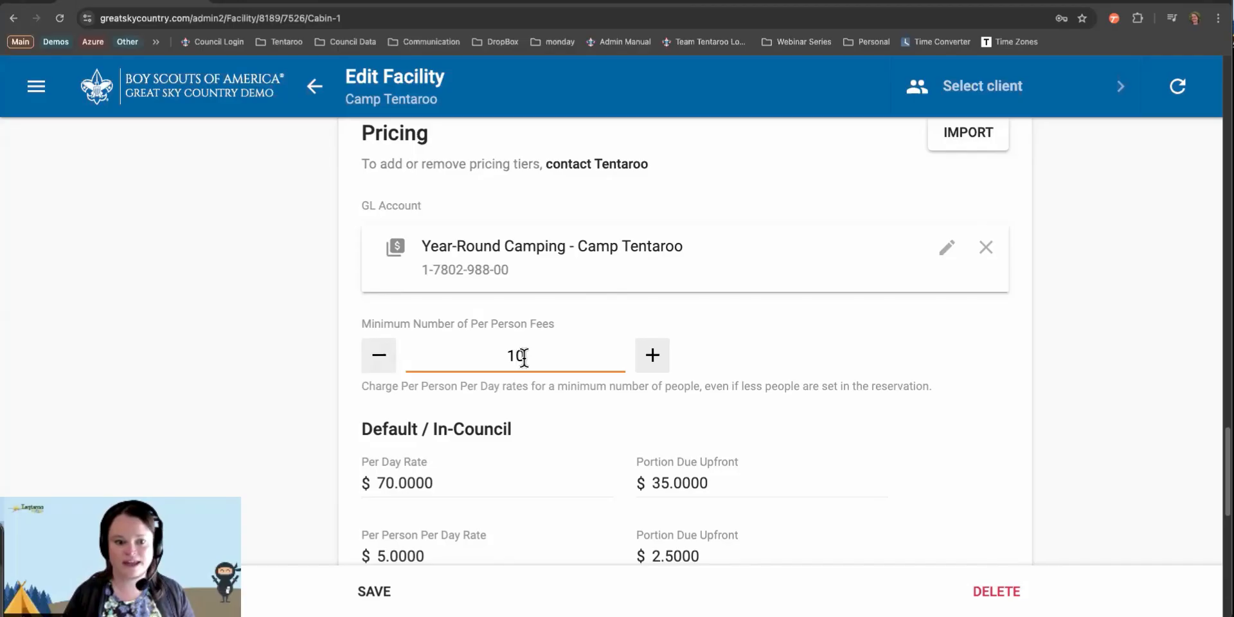
Set the Out of Council Per Person Per Day Rate of Cabin 1 to $10.
{"action": "scroll", "coordinate": [523, 356], "scroll_direction": "down", "scroll_amount": 2}
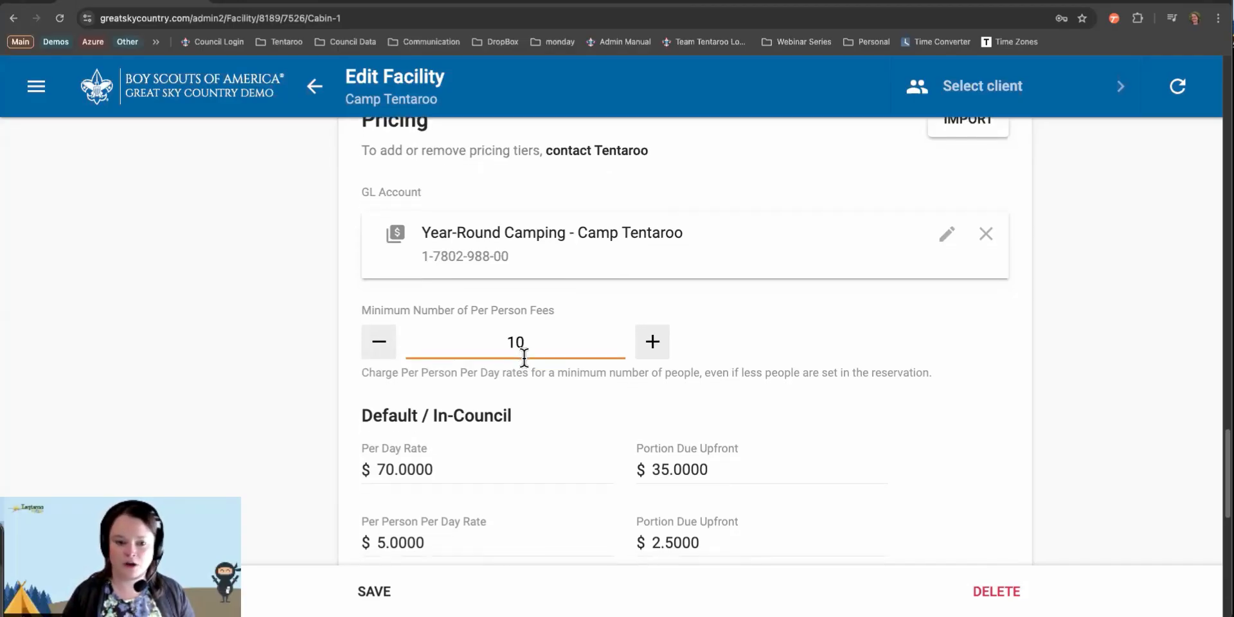
{"action": "scroll", "coordinate": [518, 364], "scroll_direction": "down", "scroll_amount": 1}
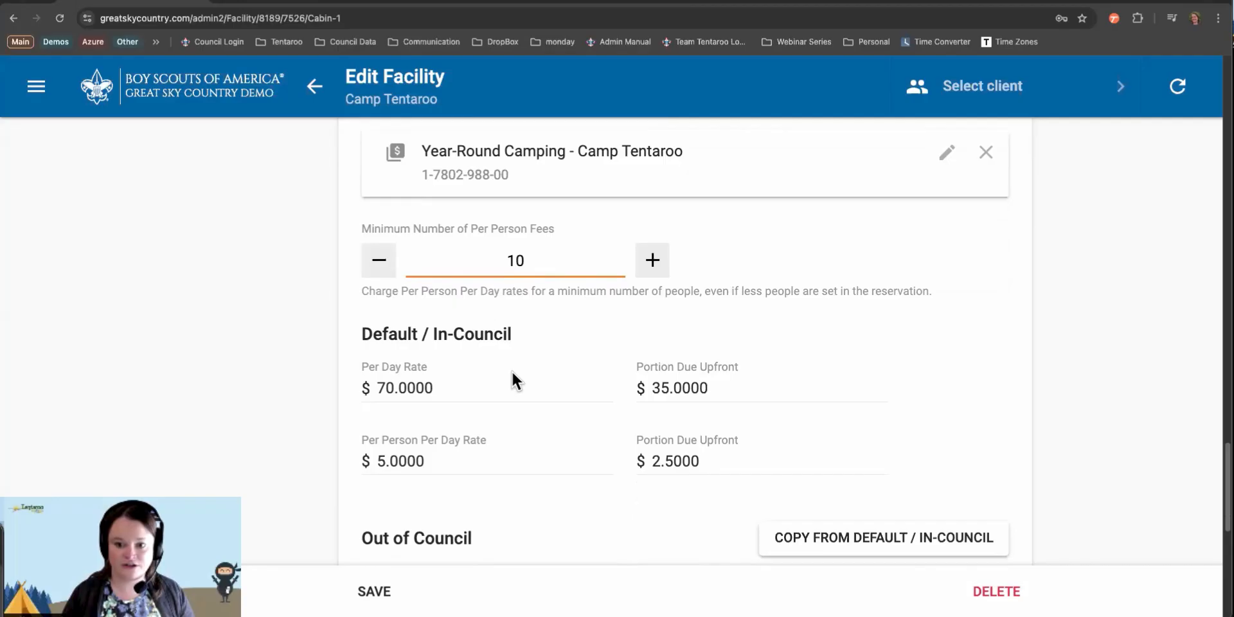
{"action": "scroll", "coordinate": [373, 488], "scroll_direction": "down", "scroll_amount": 5}
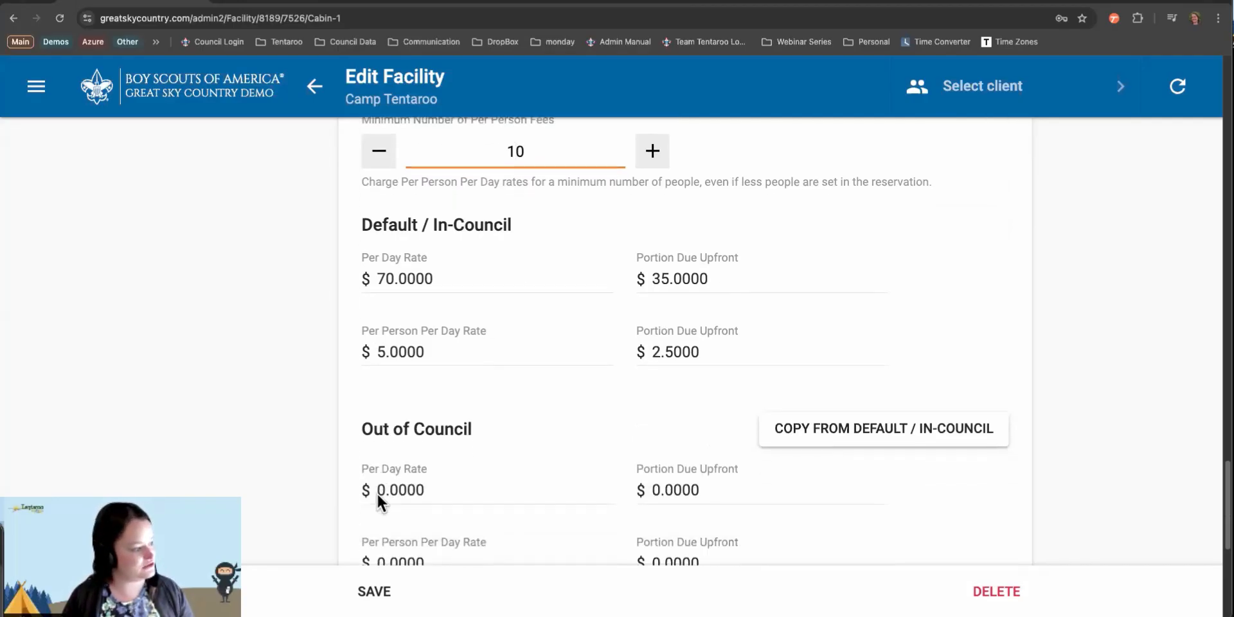
{"action": "left_click", "coordinate": [376, 399]}
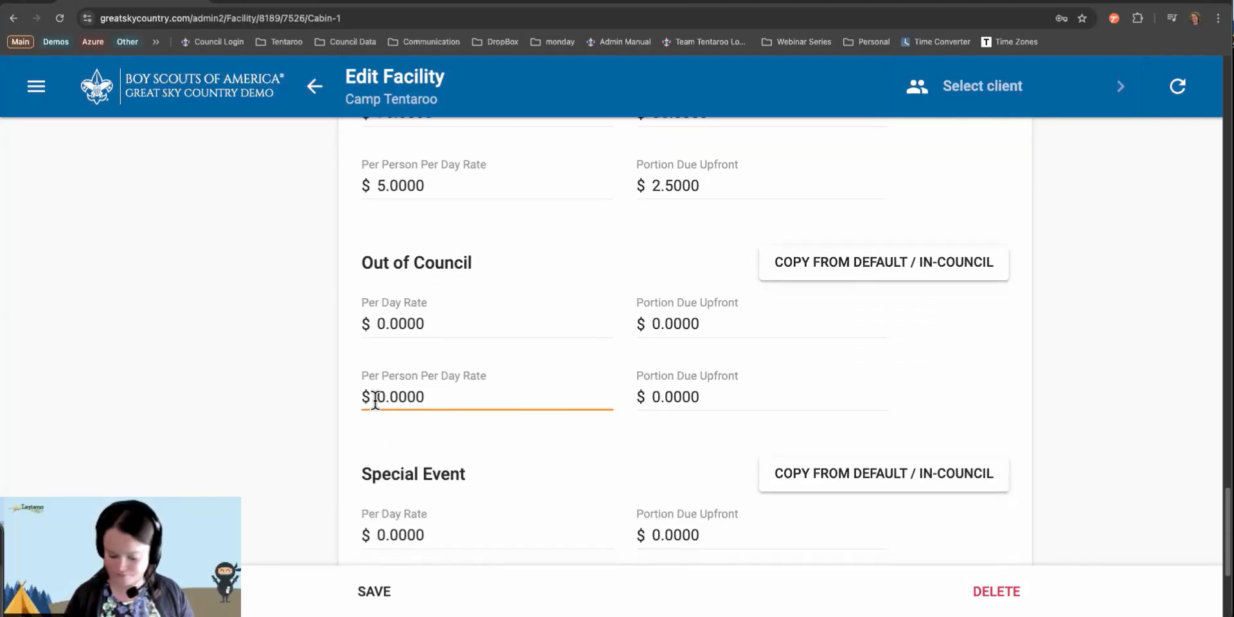
{"action": "type", "text": "1"}
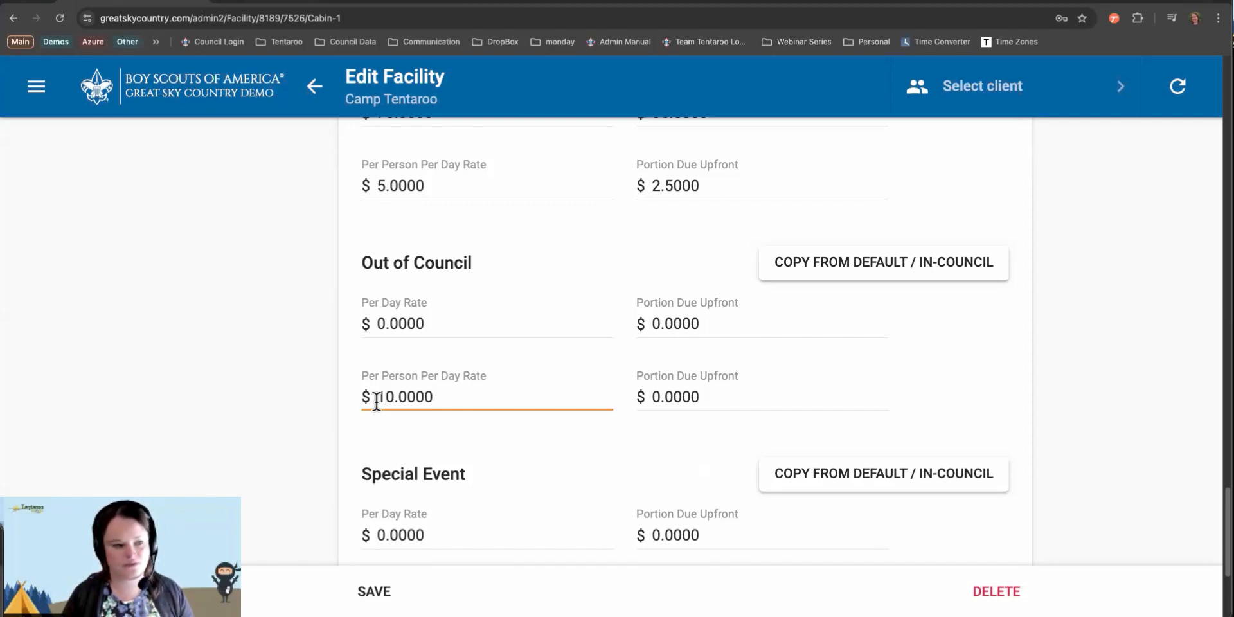
{"action": "left_click", "coordinate": [374, 320]}
{"action": "key", "text": "BackSpace"}
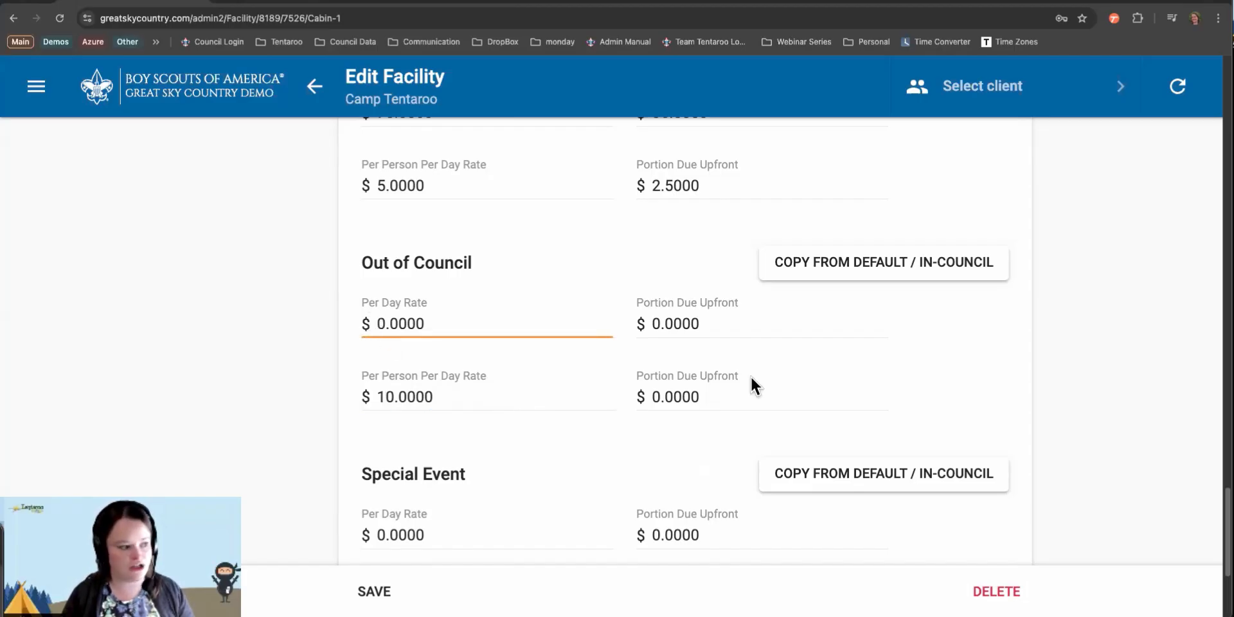
Copy the Default / In-Council rates into the Out of Council and Special Event pricing tiers.
{"action": "left_click", "coordinate": [878, 266]}
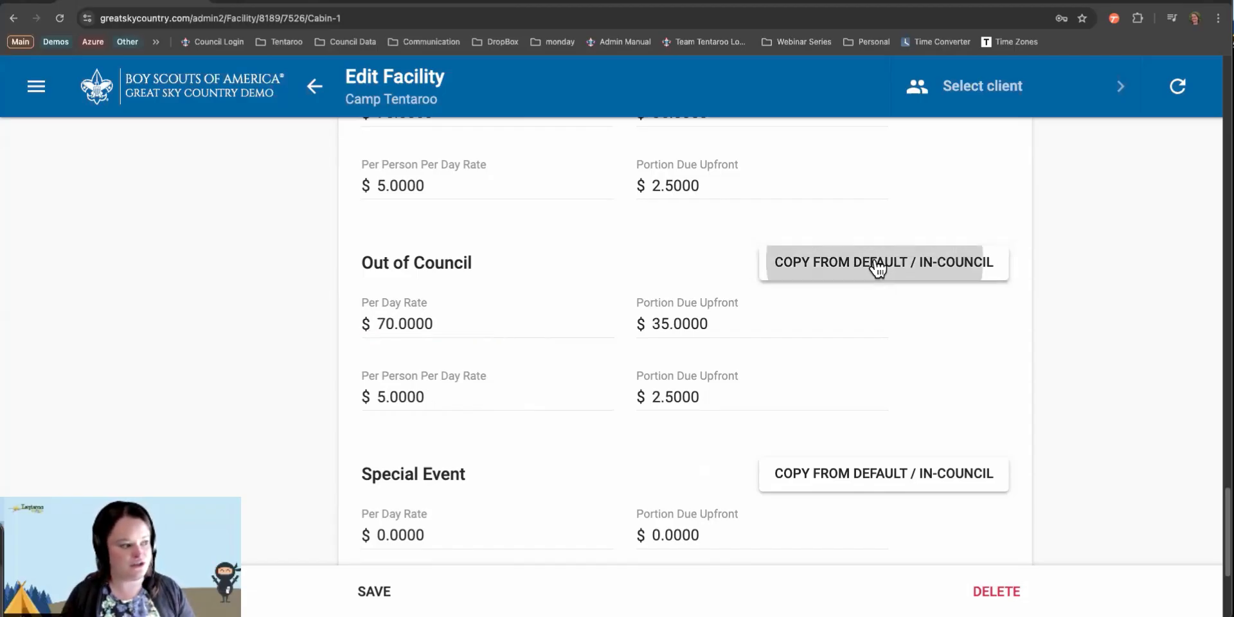
{"action": "left_click", "coordinate": [899, 483]}
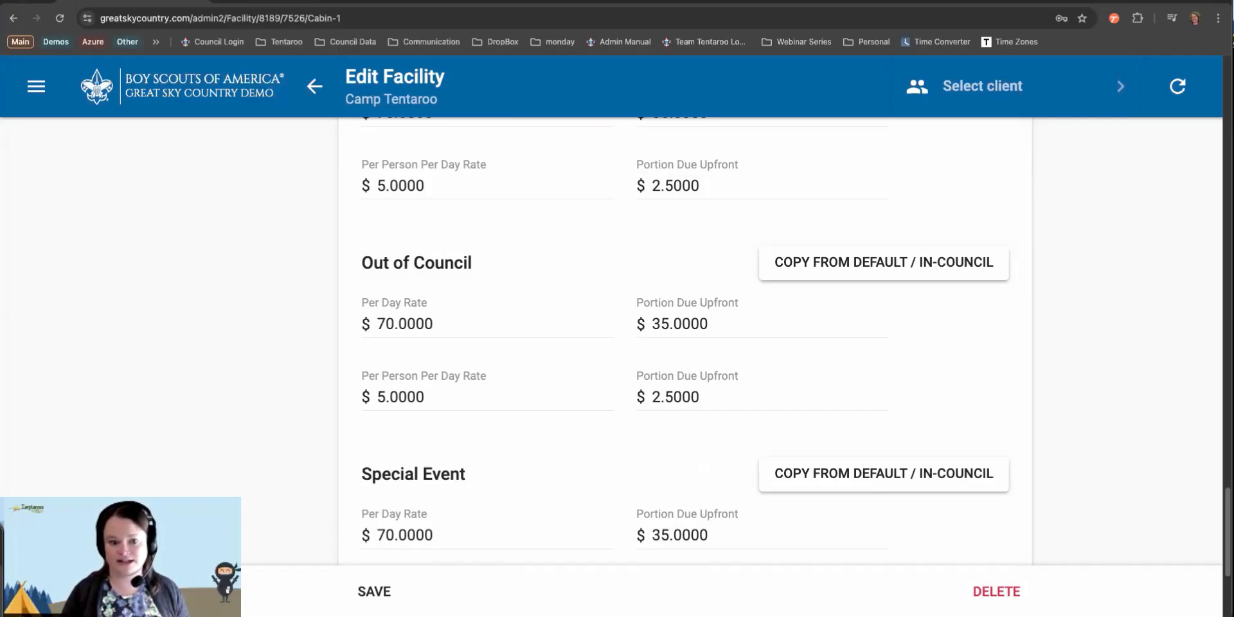
{"action": "scroll", "coordinate": [819, 424], "scroll_direction": "up", "scroll_amount": 3}
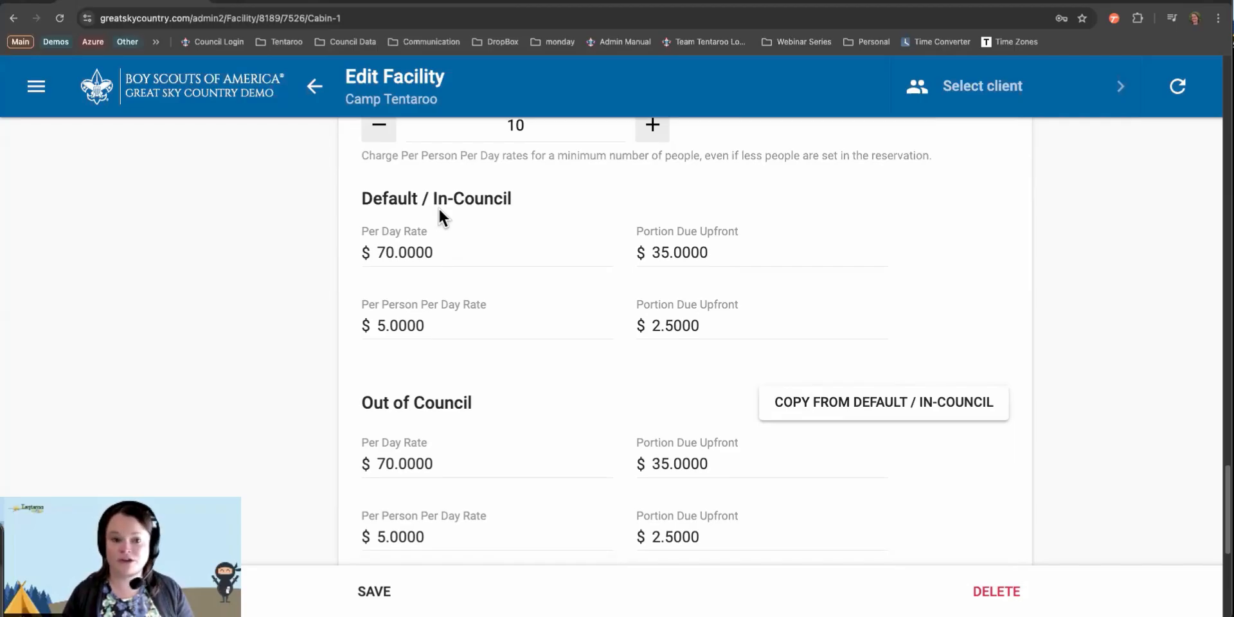
Switch to the Admin Manual and open the pricing tier request form from the Tentaroo Managed Features page.
{"action": "left_click", "coordinate": [36, 86]}
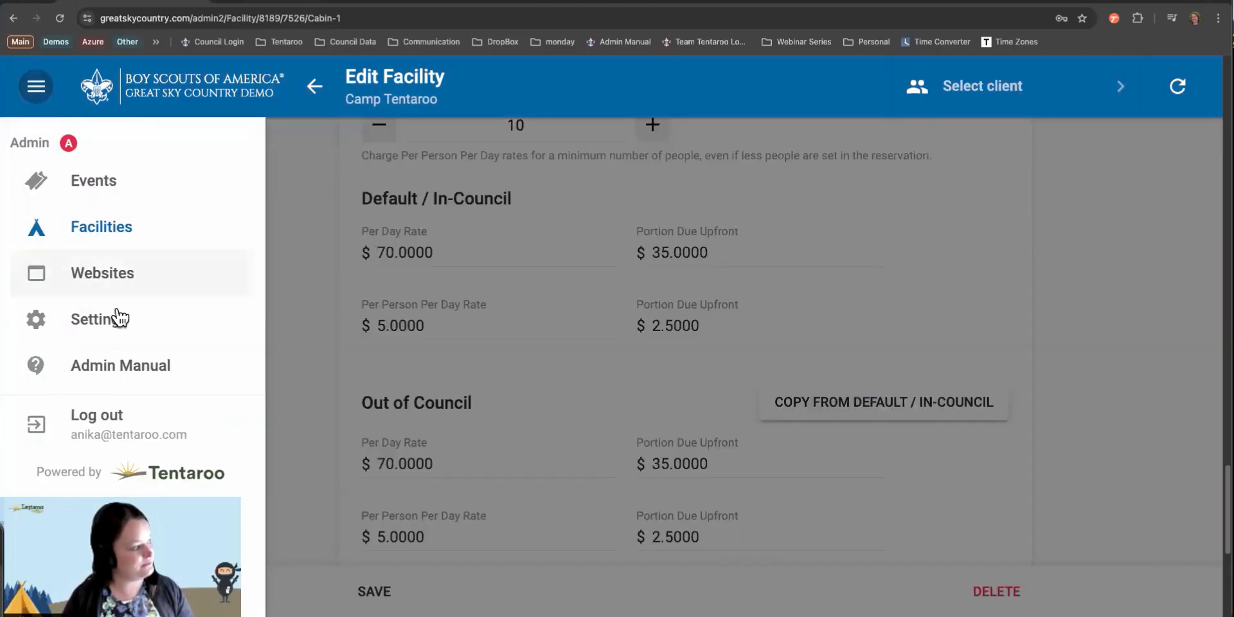
{"action": "left_click", "coordinate": [120, 368]}
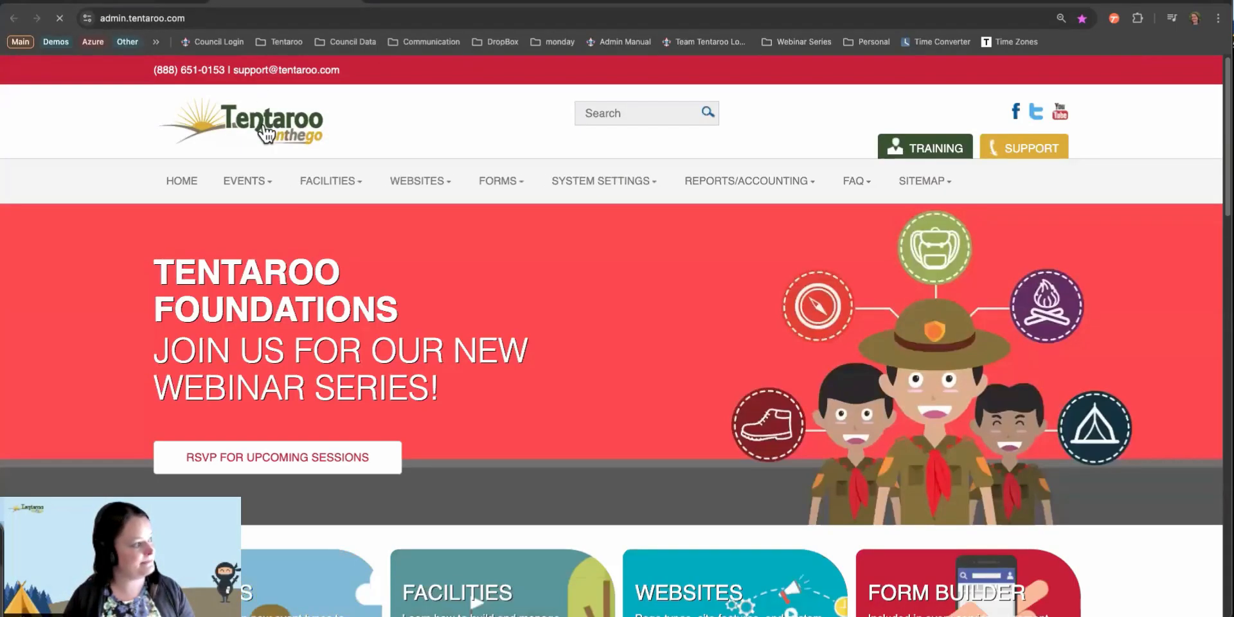
{"action": "scroll", "coordinate": [586, 313], "scroll_direction": "down", "scroll_amount": 10}
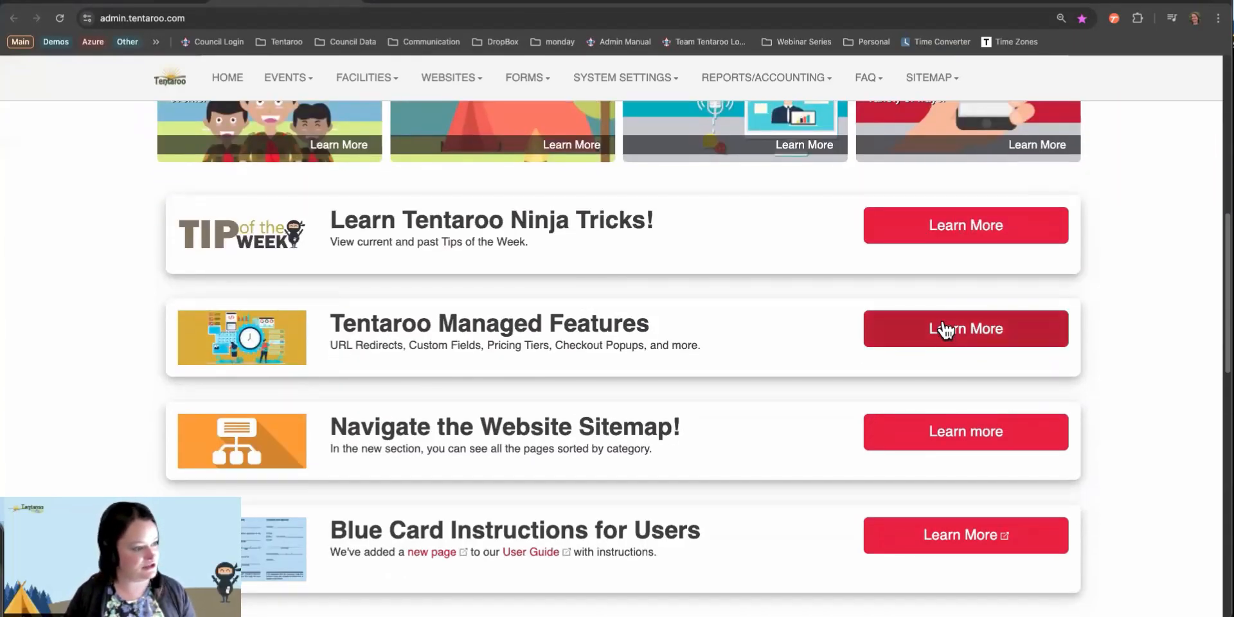
{"action": "left_click", "coordinate": [945, 329]}
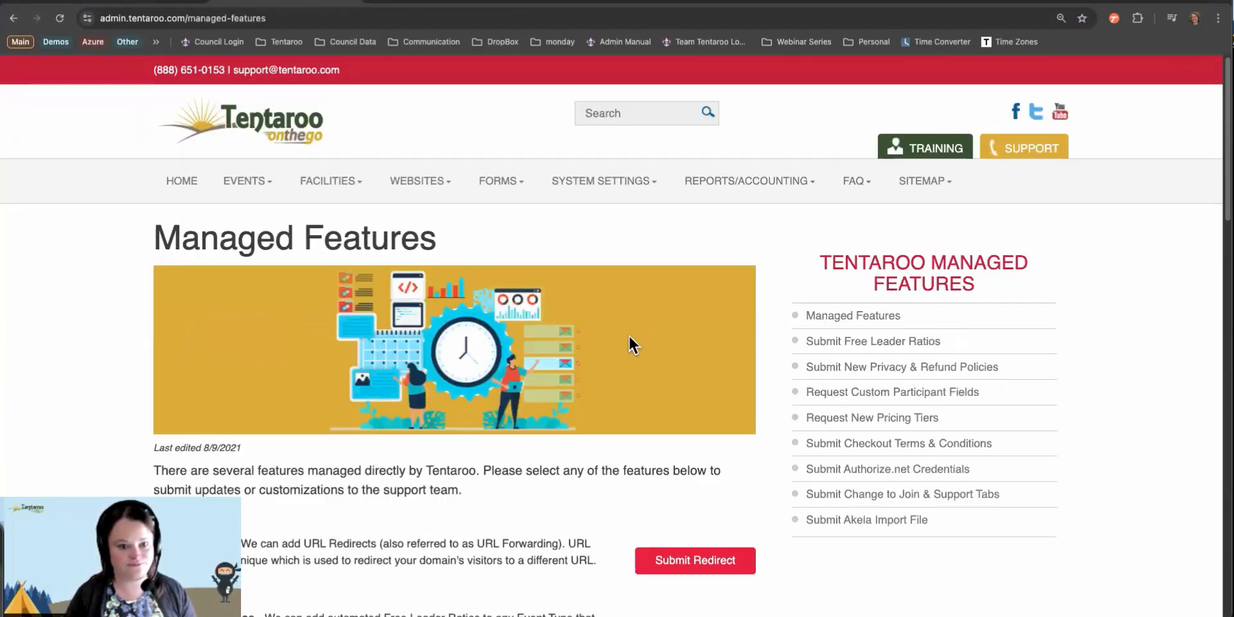
{"action": "scroll", "coordinate": [629, 334], "scroll_direction": "down", "scroll_amount": 2}
{"action": "scroll", "coordinate": [628, 345], "scroll_direction": "down", "scroll_amount": 6}
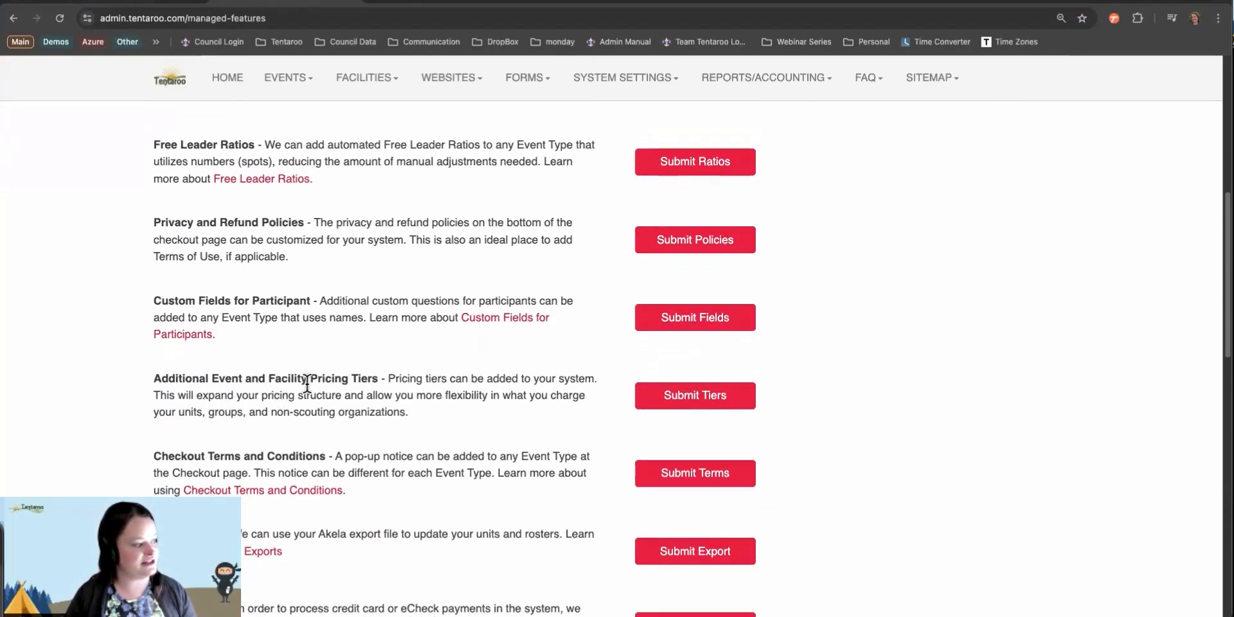
{"action": "left_click", "coordinate": [702, 399]}
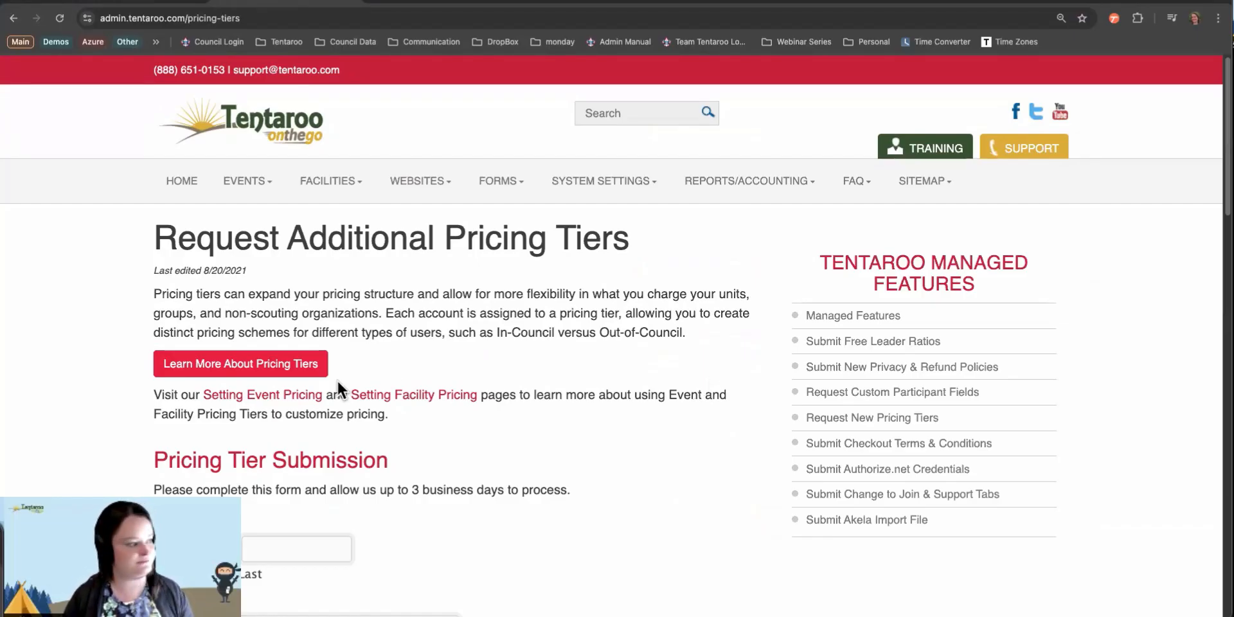
Request a Facilities pricing tier named Non-BSA in the form and make it the default for new non-unit accounts.
{"action": "scroll", "coordinate": [342, 385], "scroll_direction": "down", "scroll_amount": 5}
{"action": "scroll", "coordinate": [340, 381], "scroll_direction": "down", "scroll_amount": 5}
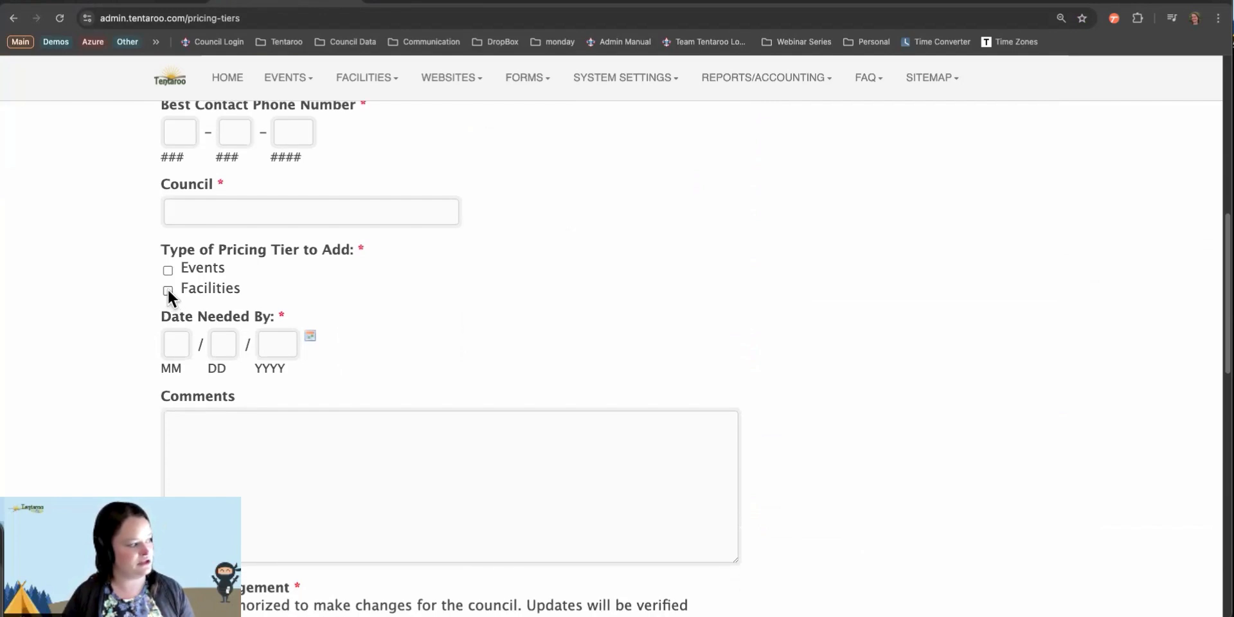
{"action": "left_click", "coordinate": [168, 290]}
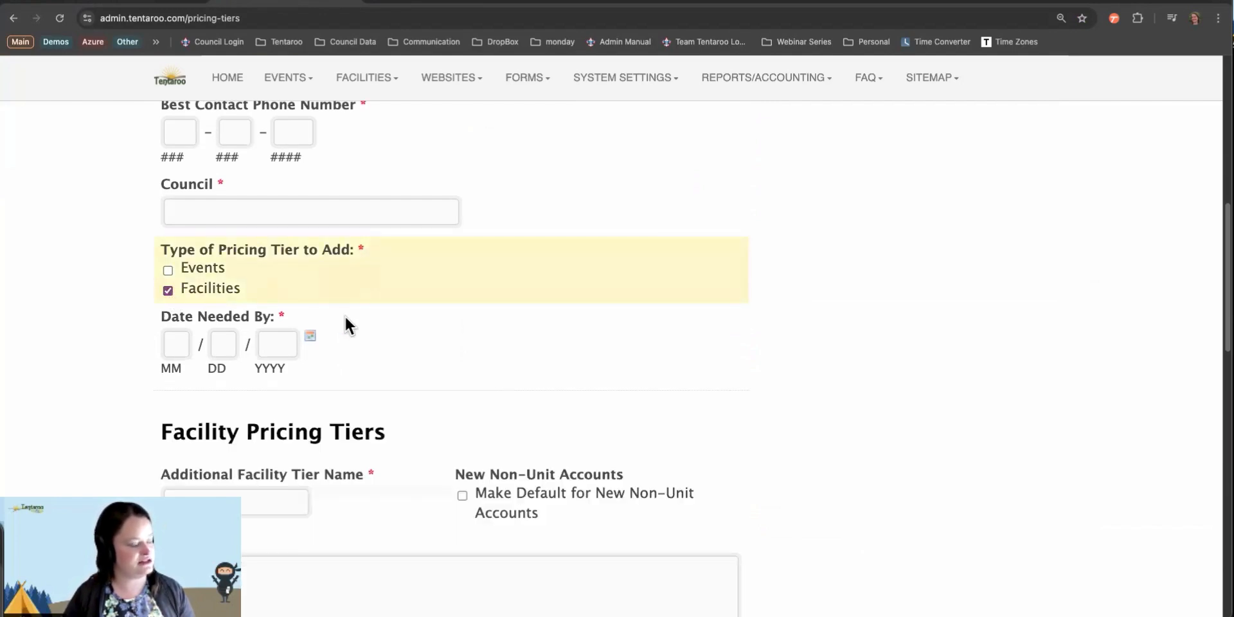
{"action": "scroll", "coordinate": [345, 317], "scroll_direction": "down", "scroll_amount": 2}
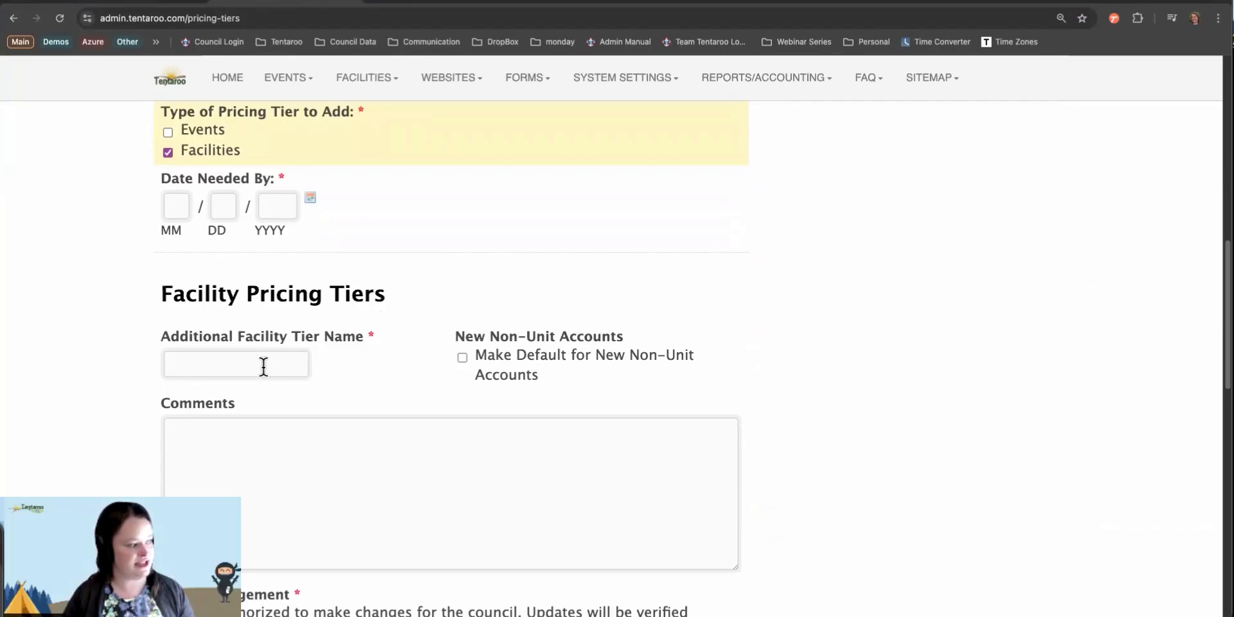
{"action": "left_click", "coordinate": [265, 368]}
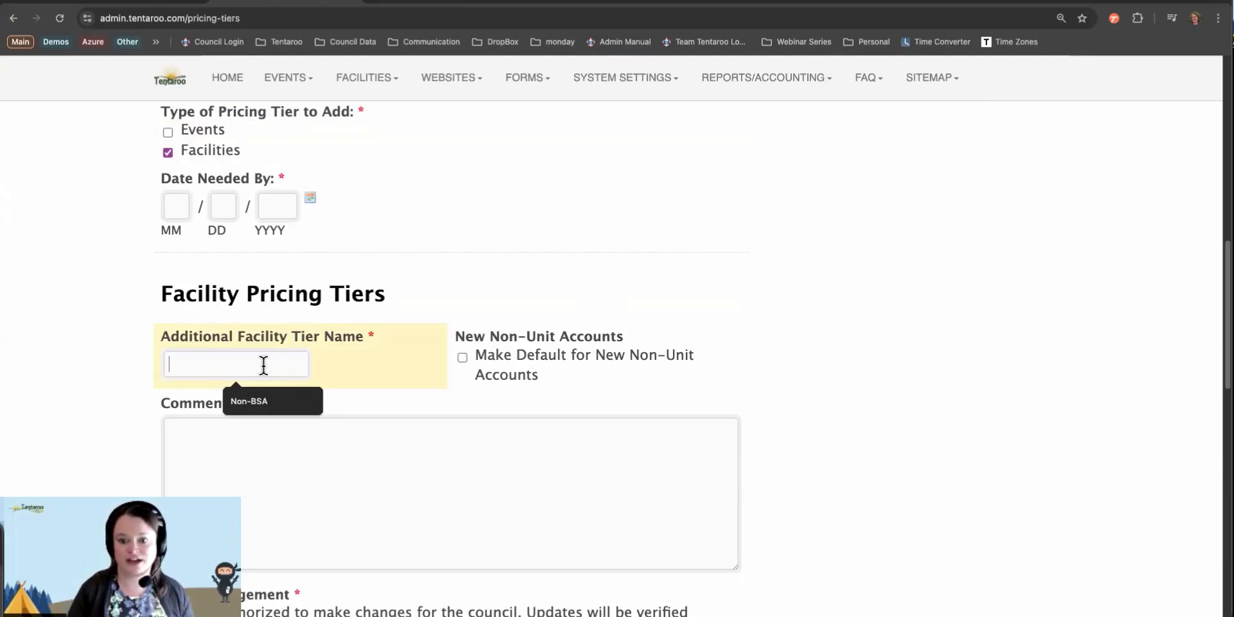
{"action": "type", "text": "Non-BSA"}
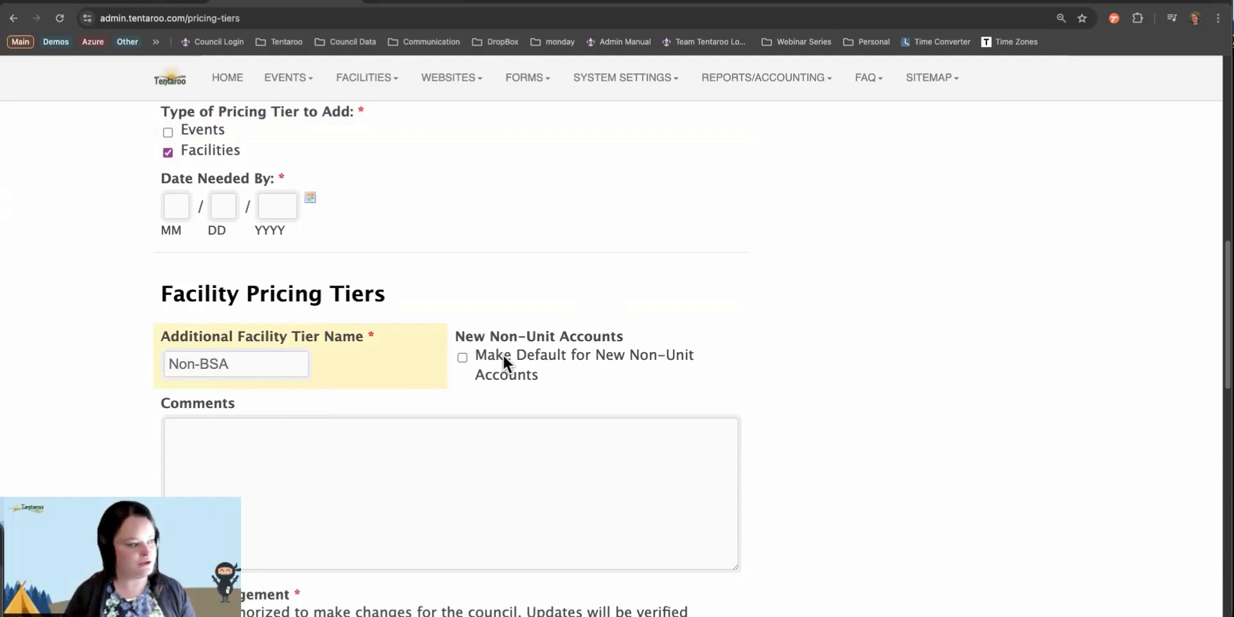
{"action": "left_click", "coordinate": [462, 357]}
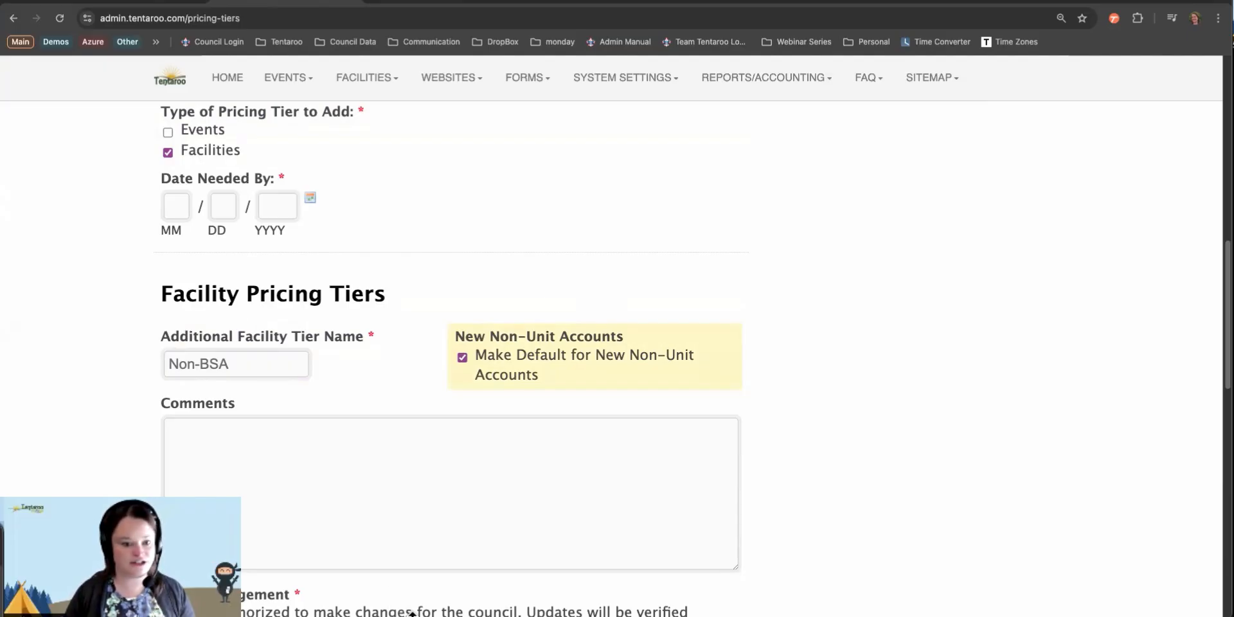
{"action": "left_click", "coordinate": [279, 463]}
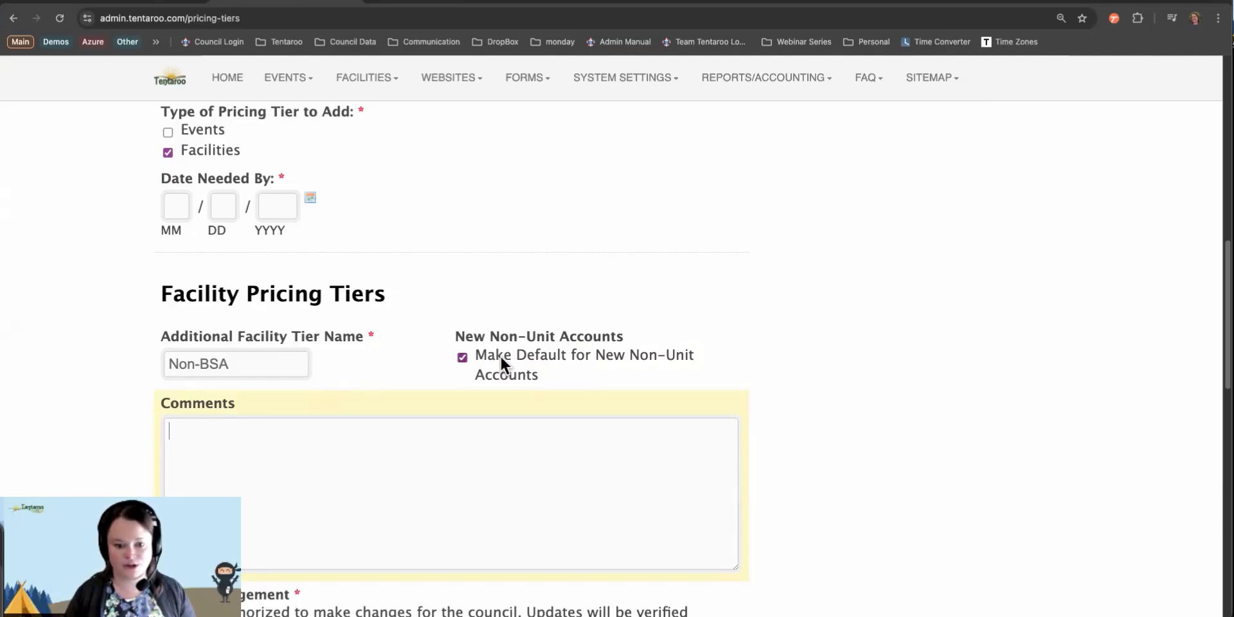
{"action": "left_click", "coordinate": [264, 364]}
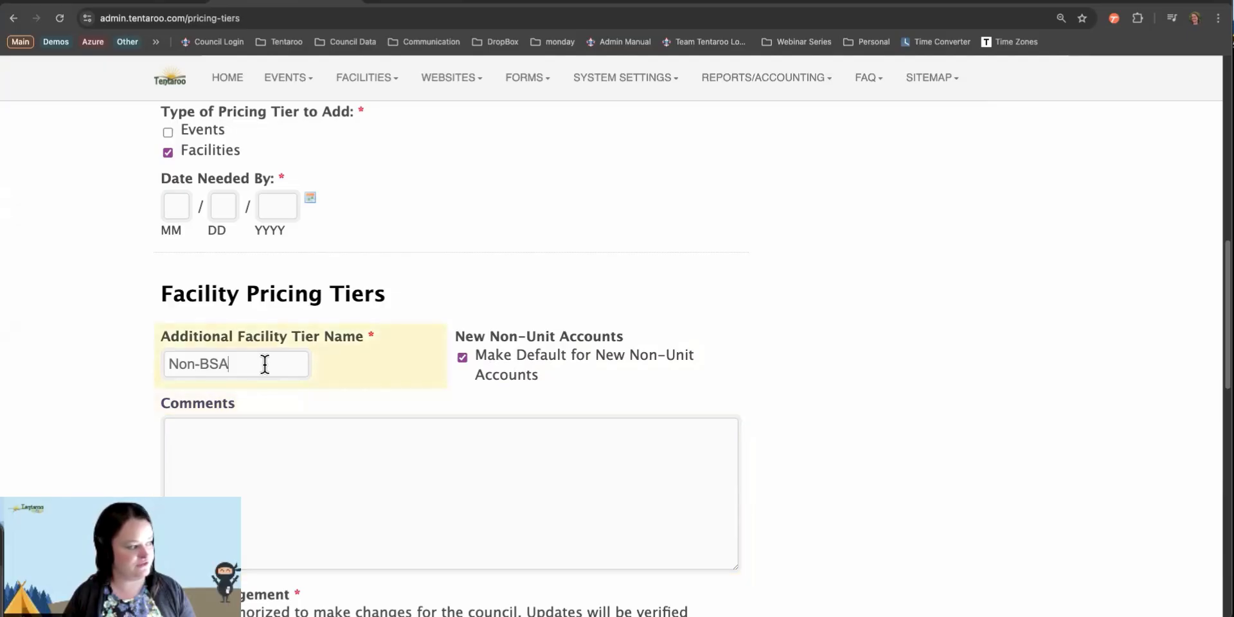
{"action": "left_click", "coordinate": [234, 455]}
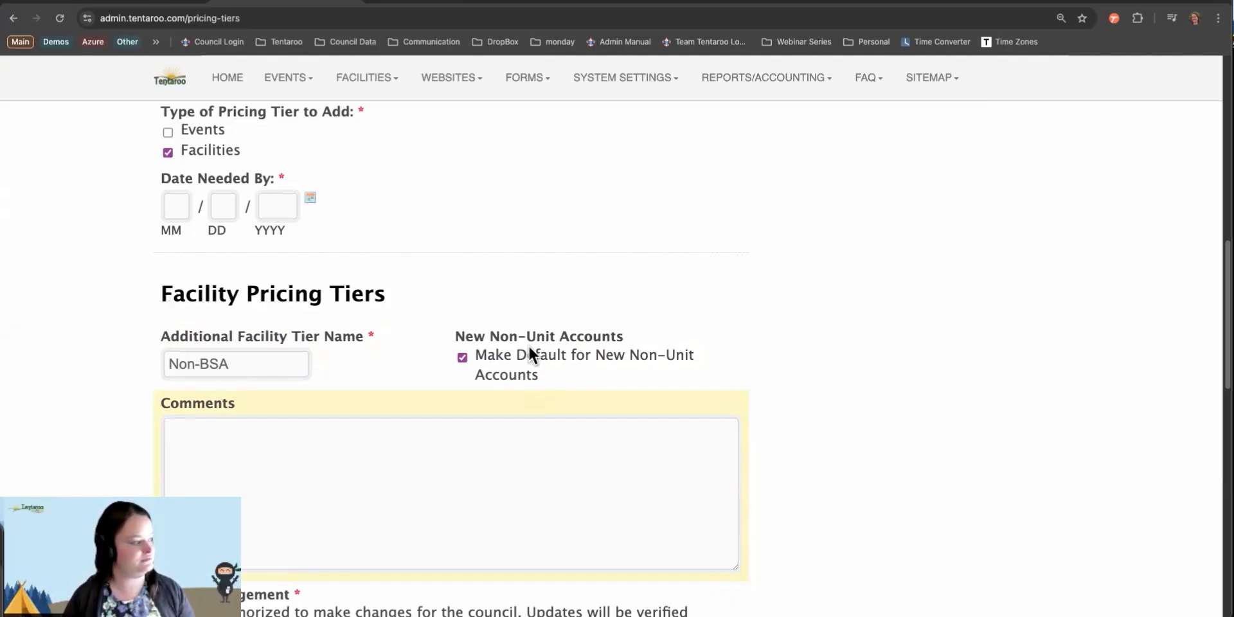
Return to the Cabin 1 facility page and save its pricing.
{"action": "left_click", "coordinate": [134, 2]}
{"action": "scroll", "coordinate": [476, 522], "scroll_direction": "down", "scroll_amount": 5}
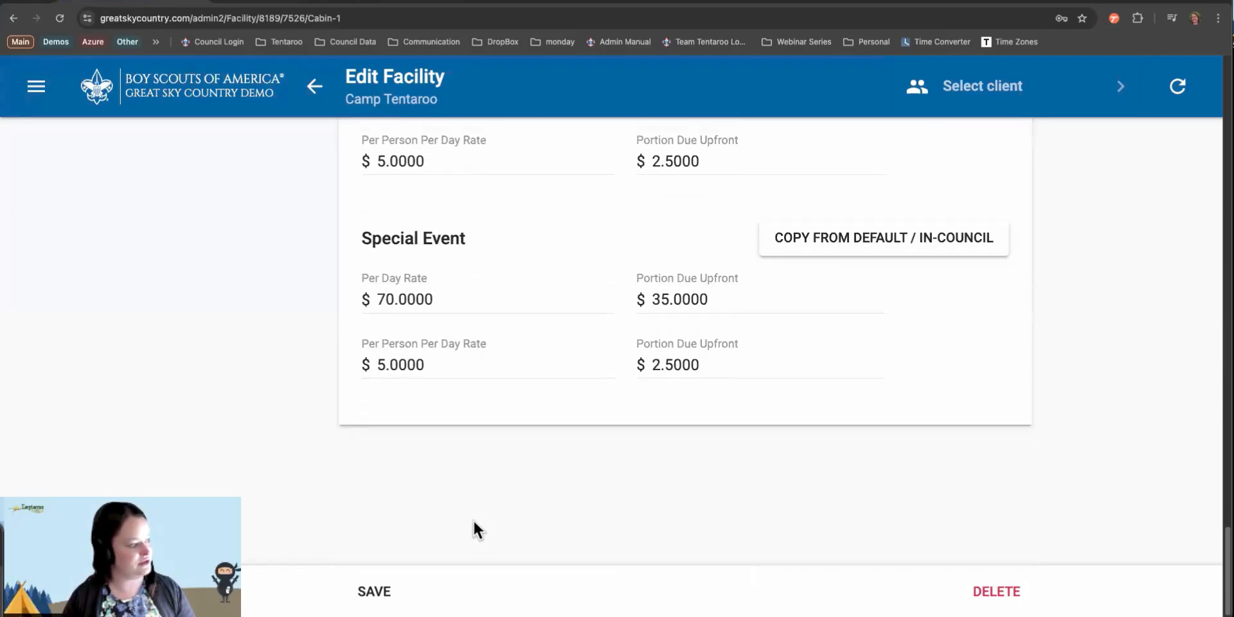
{"action": "left_click", "coordinate": [374, 594]}
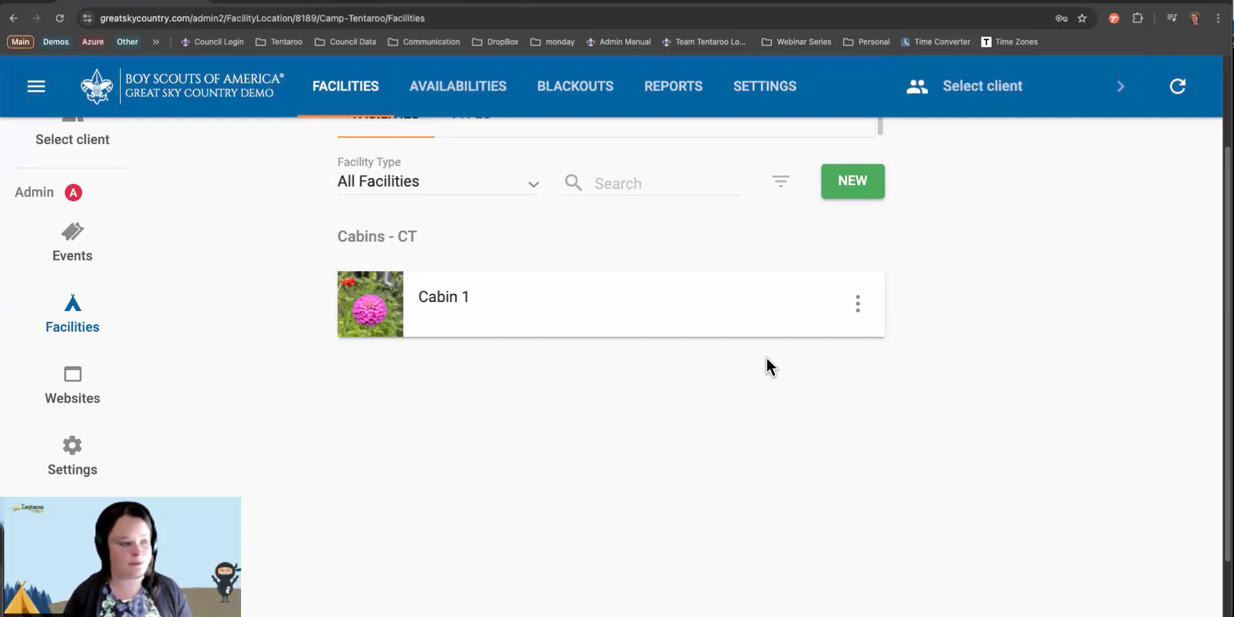
Create a facility of type Cabins - CT named Cabin 2 and enable its Wood Burning Stove attribute.
{"action": "left_click", "coordinate": [835, 182]}
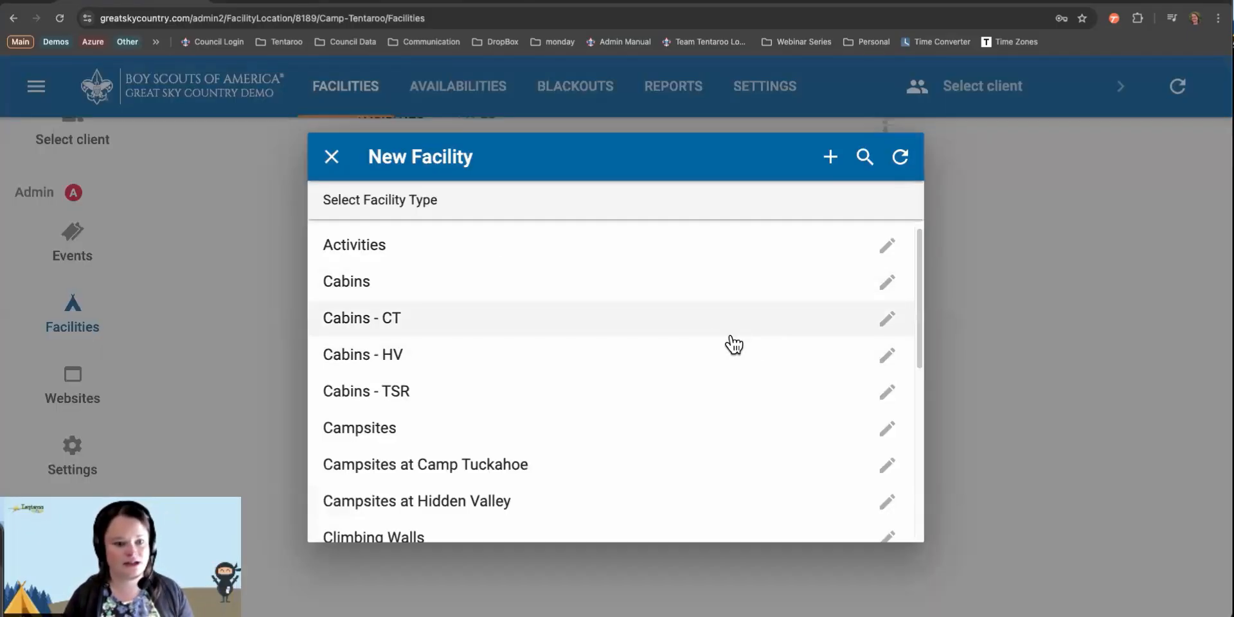
{"action": "left_click", "coordinate": [390, 319]}
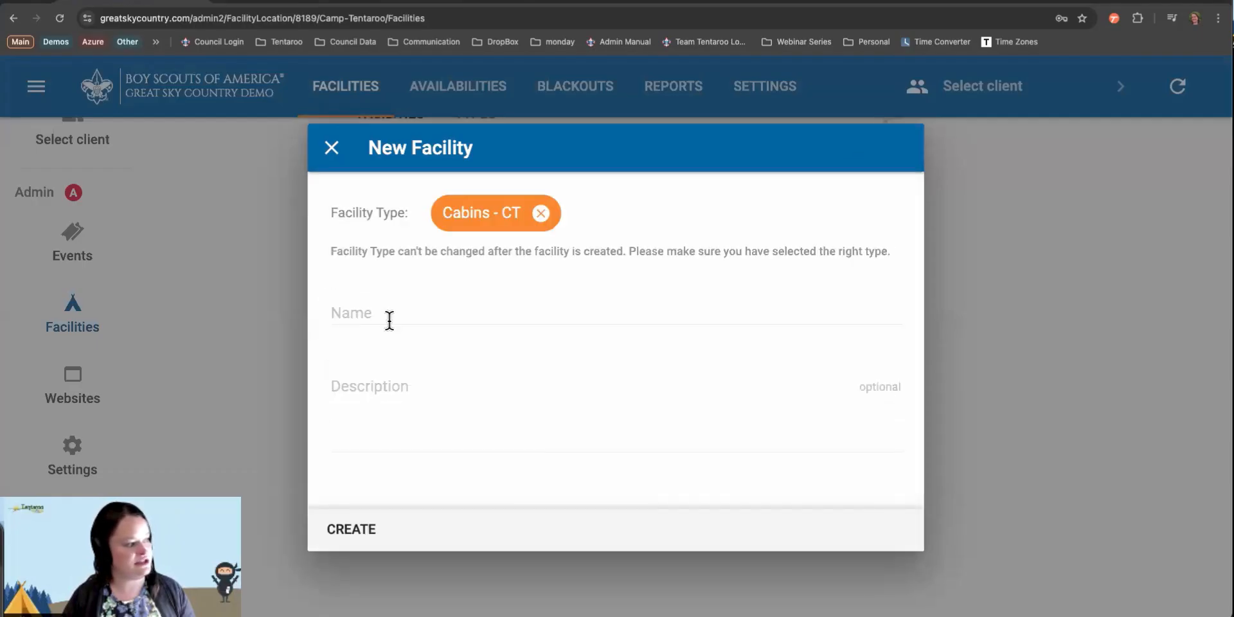
{"action": "left_click", "coordinate": [452, 312]}
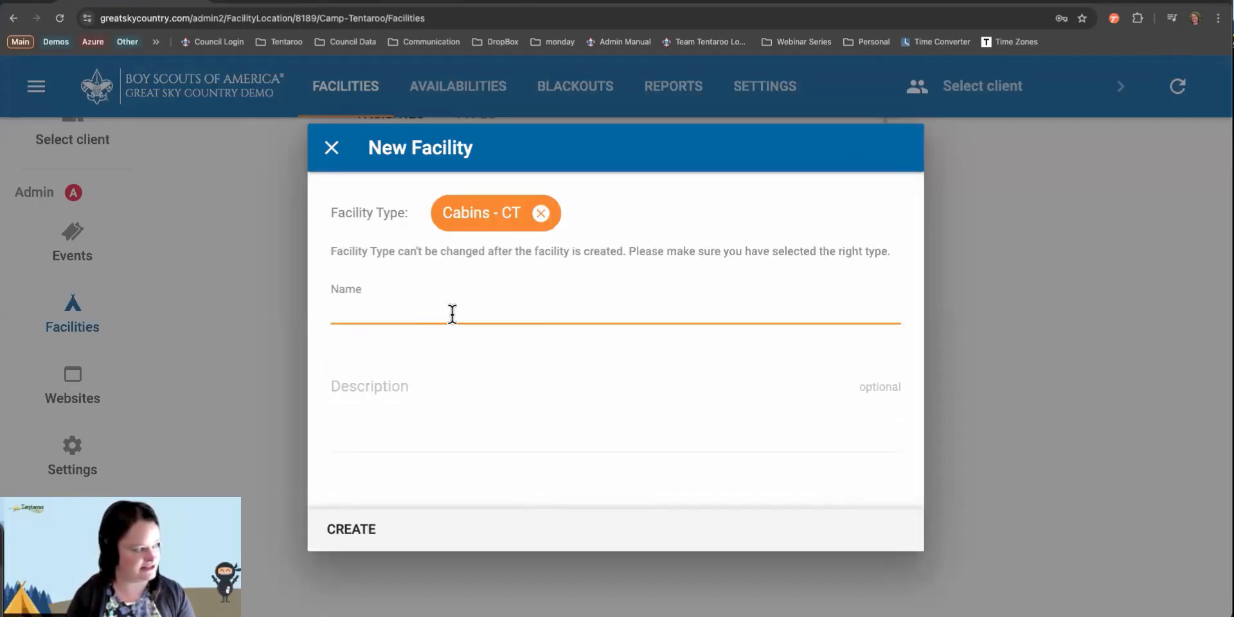
{"action": "type", "text": "Cabin 2"}
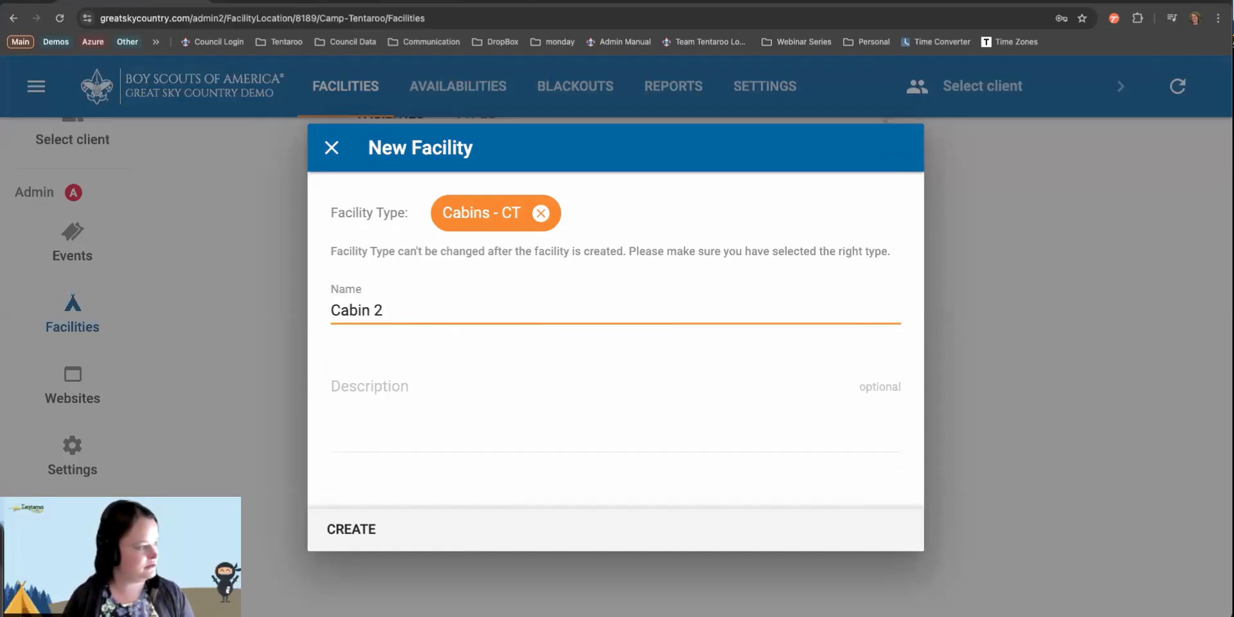
{"action": "left_click", "coordinate": [358, 538]}
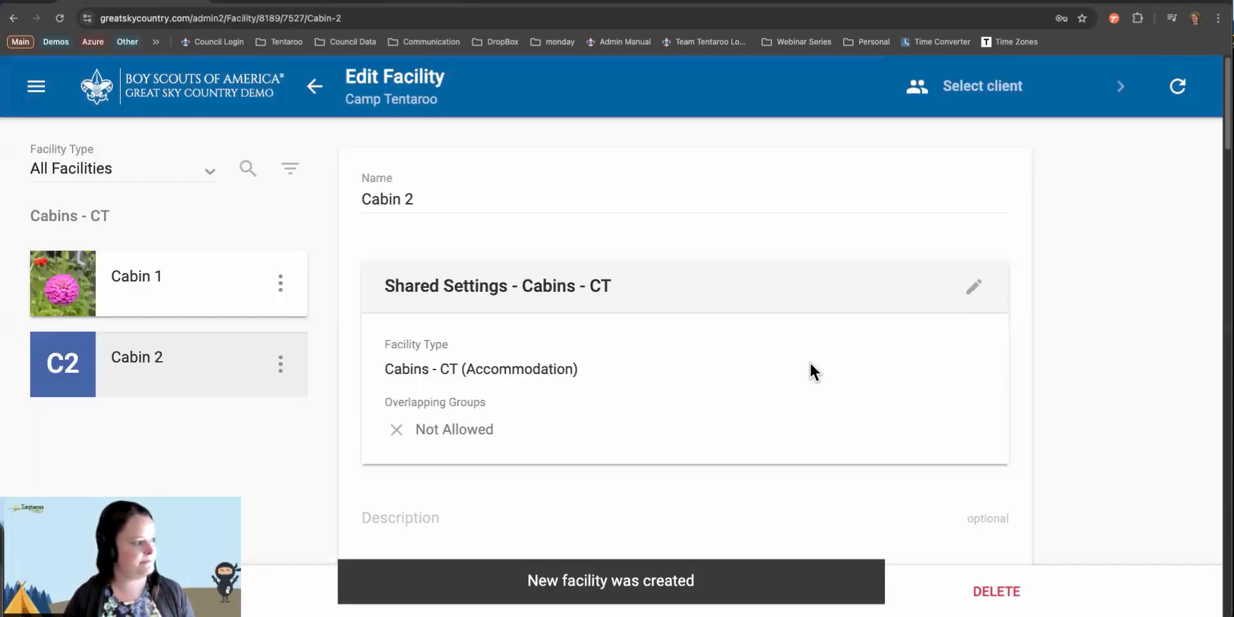
{"action": "scroll", "coordinate": [811, 370], "scroll_direction": "down", "scroll_amount": 10}
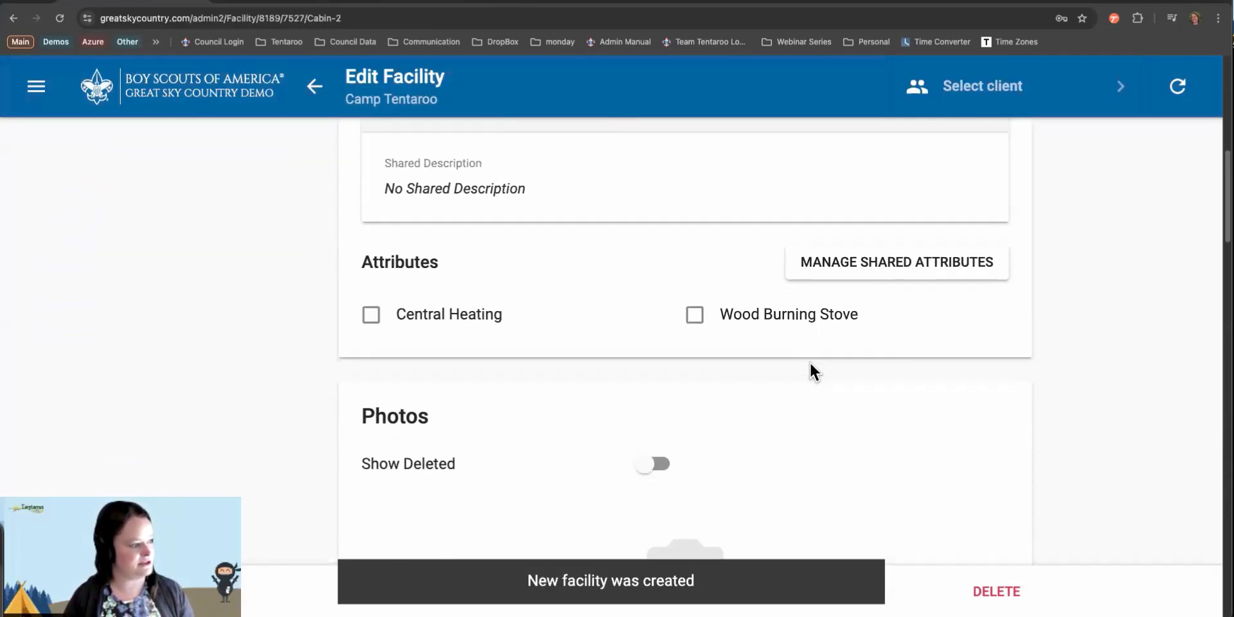
{"action": "left_click", "coordinate": [693, 313]}
Import Cabin 1's photos into Cabin 2 and move the white flower photo to the first place.
{"action": "scroll", "coordinate": [765, 437], "scroll_direction": "down", "scroll_amount": 5}
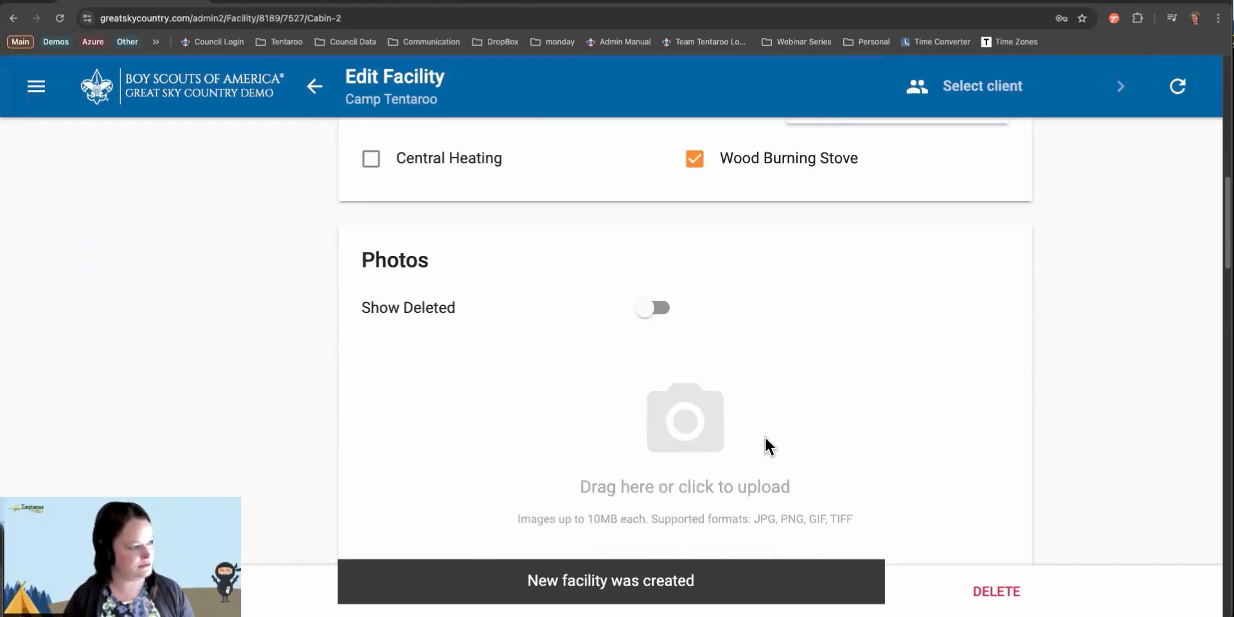
{"action": "scroll", "coordinate": [766, 446], "scroll_direction": "down", "scroll_amount": 2}
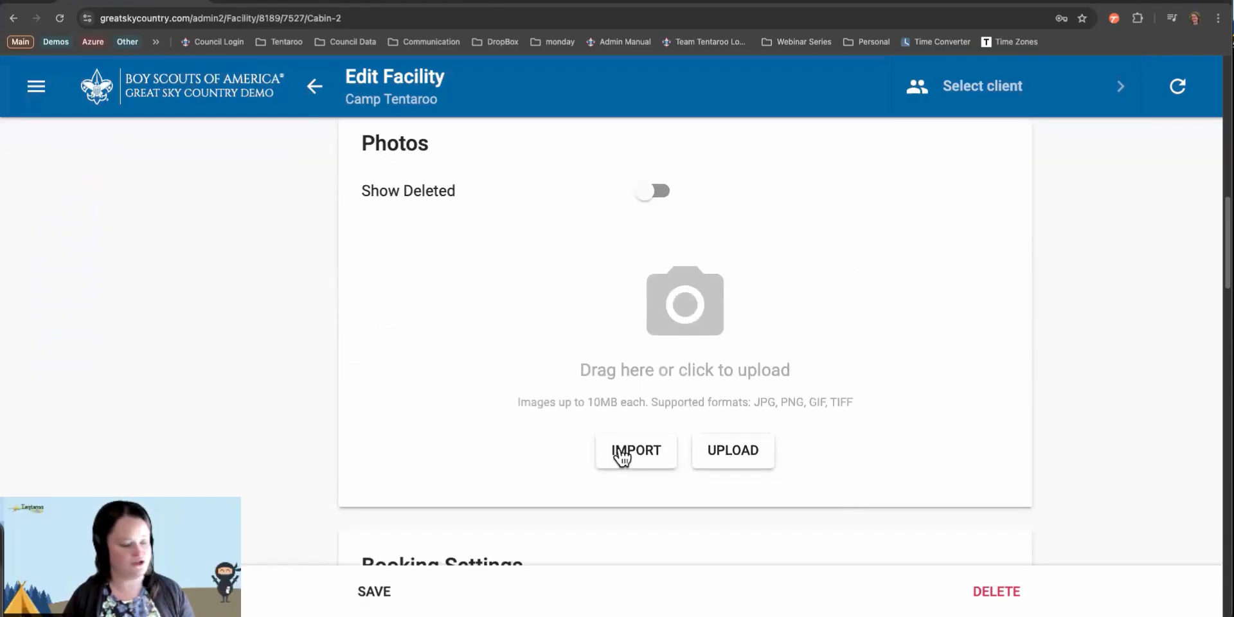
{"action": "left_click", "coordinate": [622, 456]}
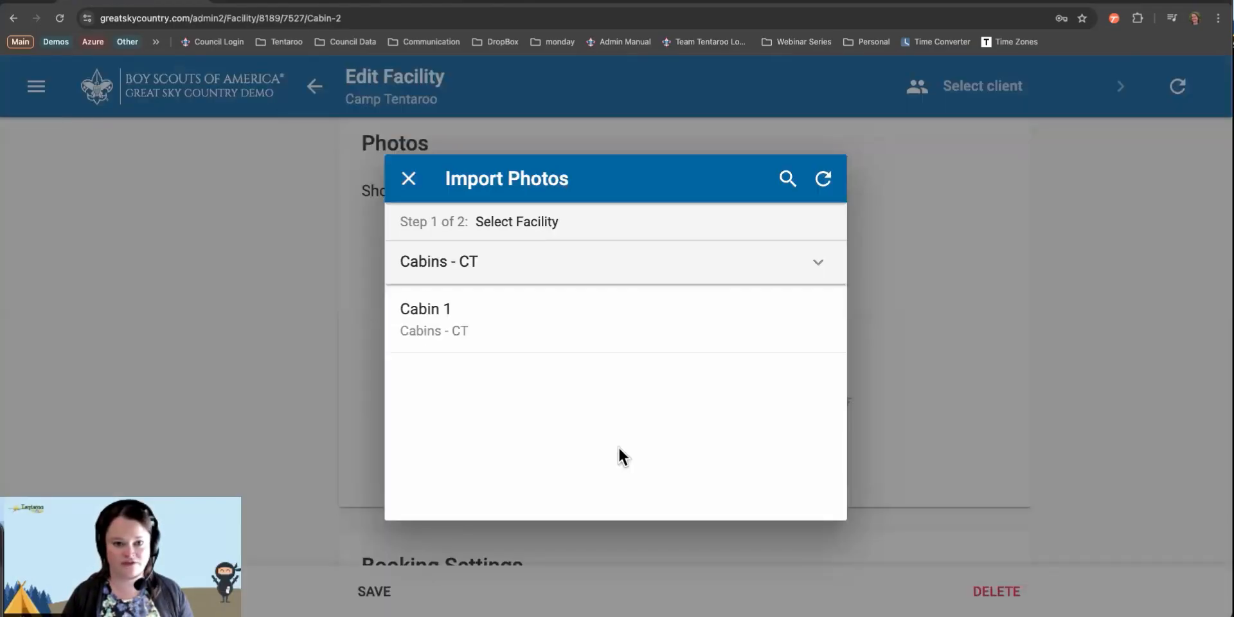
{"action": "left_click", "coordinate": [431, 331]}
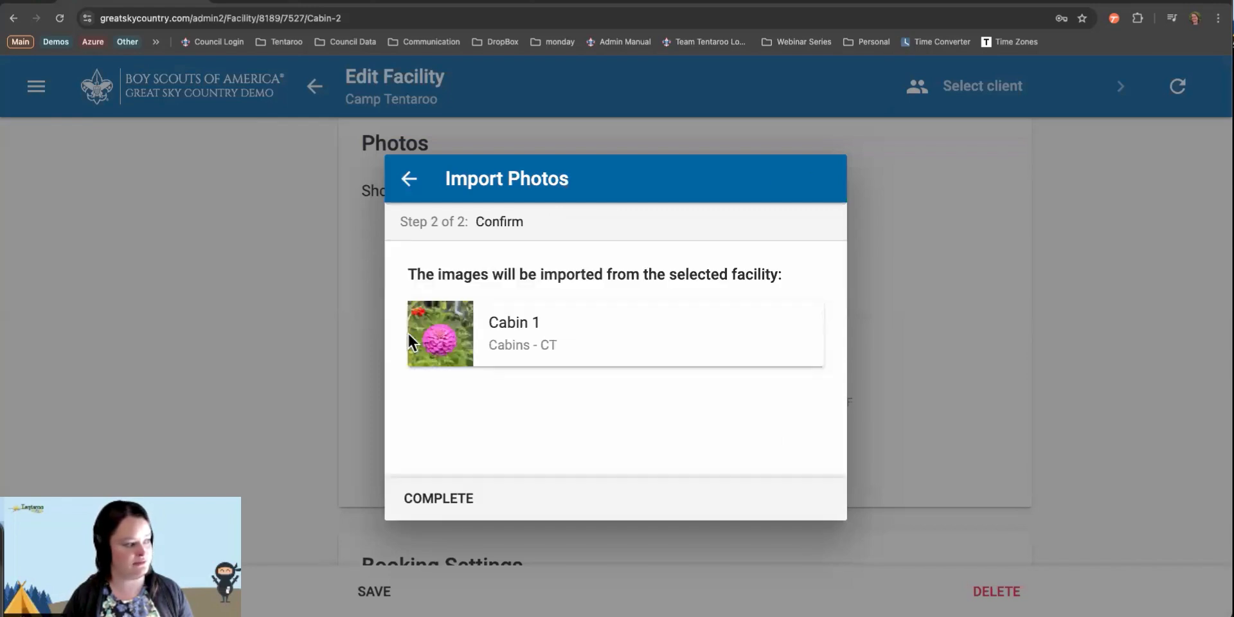
{"action": "left_click", "coordinate": [474, 513]}
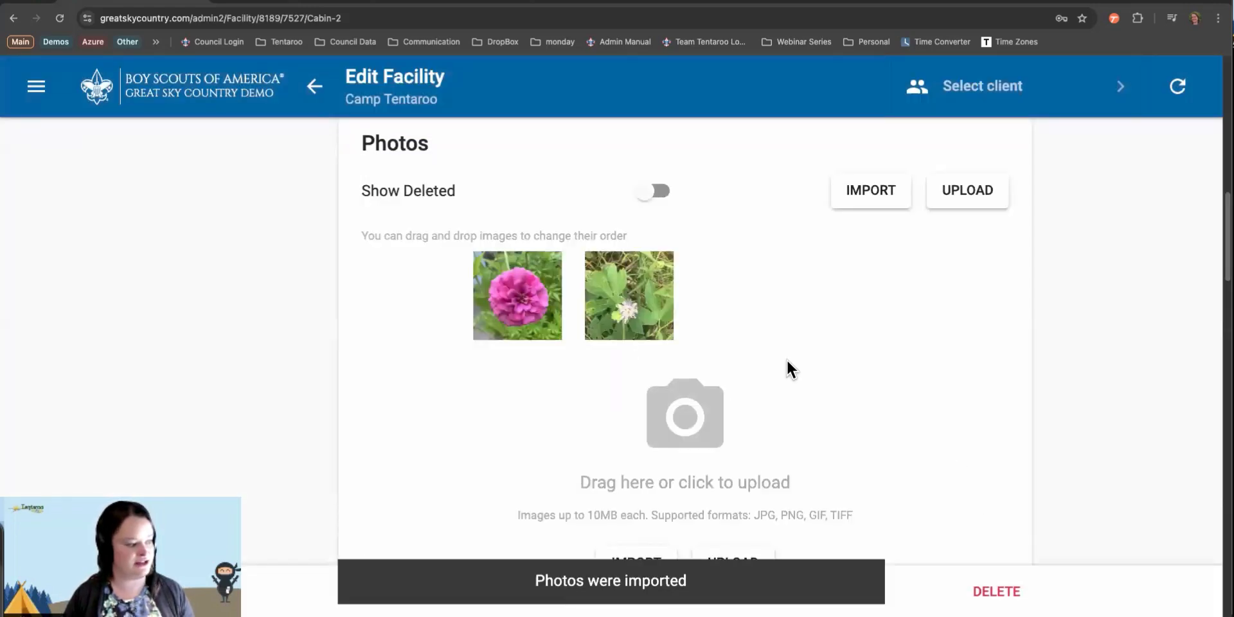
{"action": "left_click_drag", "start_coordinate": [662, 299], "coordinate": [434, 297]}
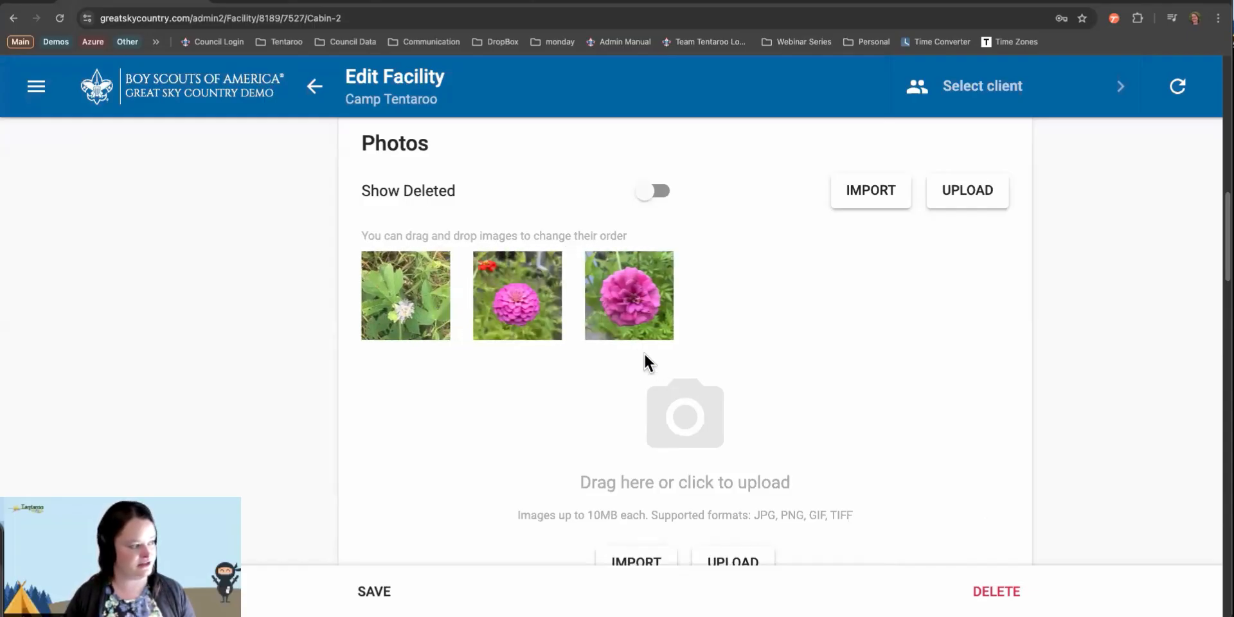
Import Cabin 1's pricing into Cabin 2 and save the facility.
{"action": "scroll", "coordinate": [644, 353], "scroll_direction": "down", "scroll_amount": 3}
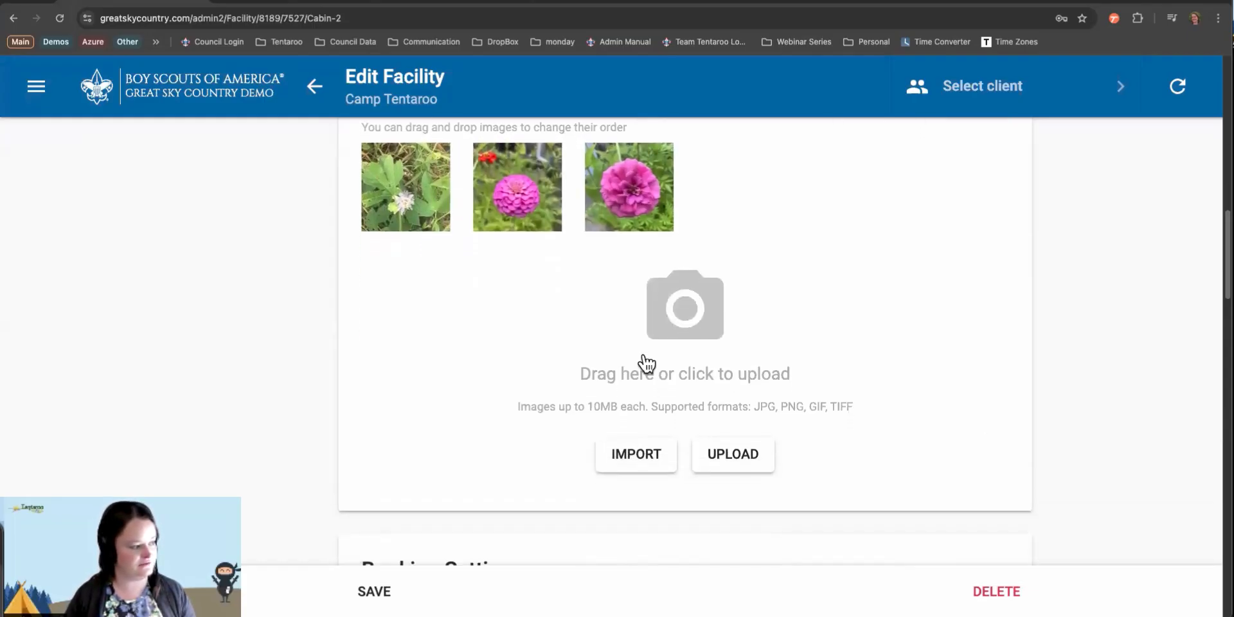
{"action": "scroll", "coordinate": [645, 363], "scroll_direction": "down", "scroll_amount": 10}
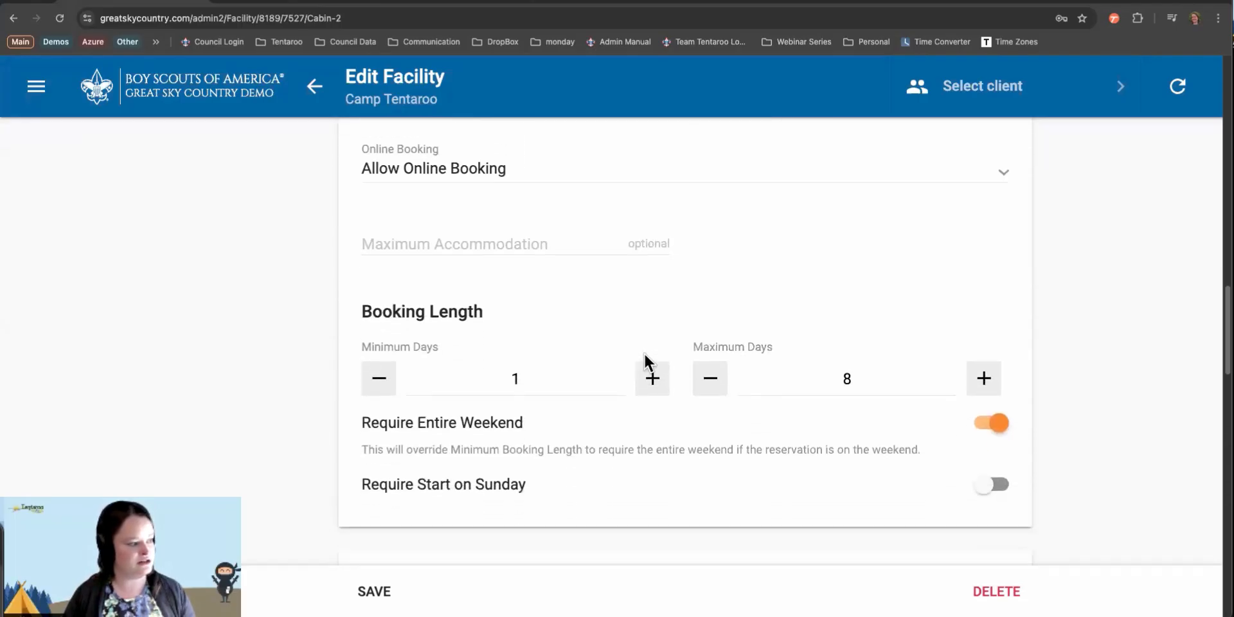
{"action": "scroll", "coordinate": [766, 380], "scroll_direction": "down", "scroll_amount": 6}
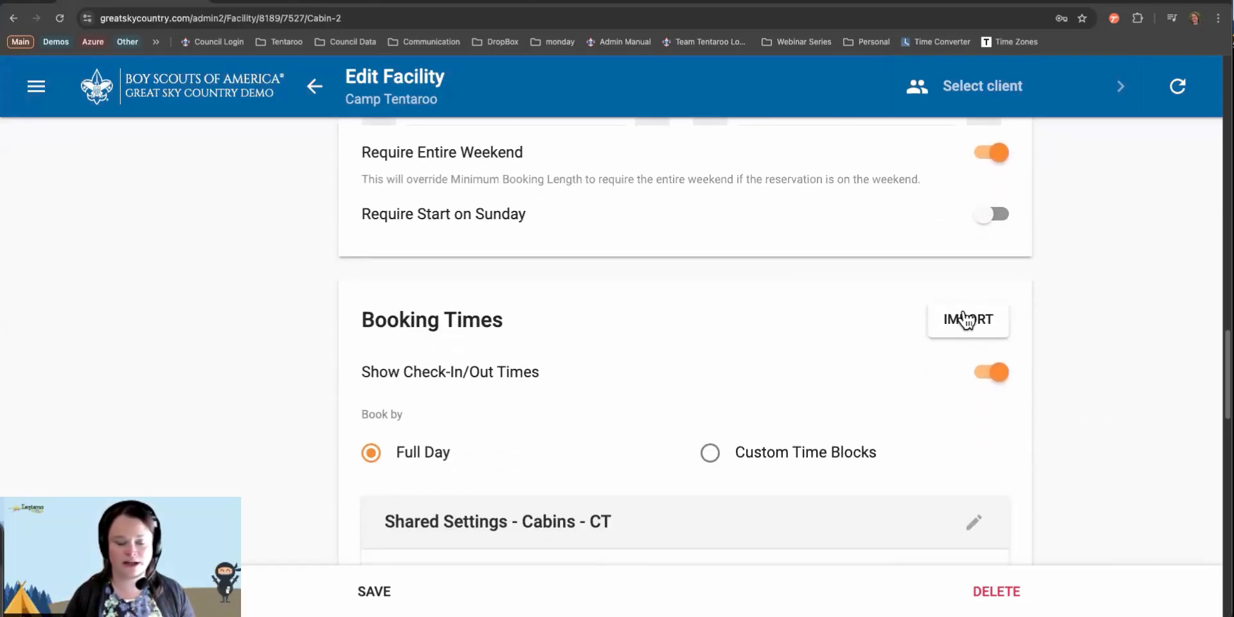
{"action": "scroll", "coordinate": [966, 320], "scroll_direction": "down", "scroll_amount": 6}
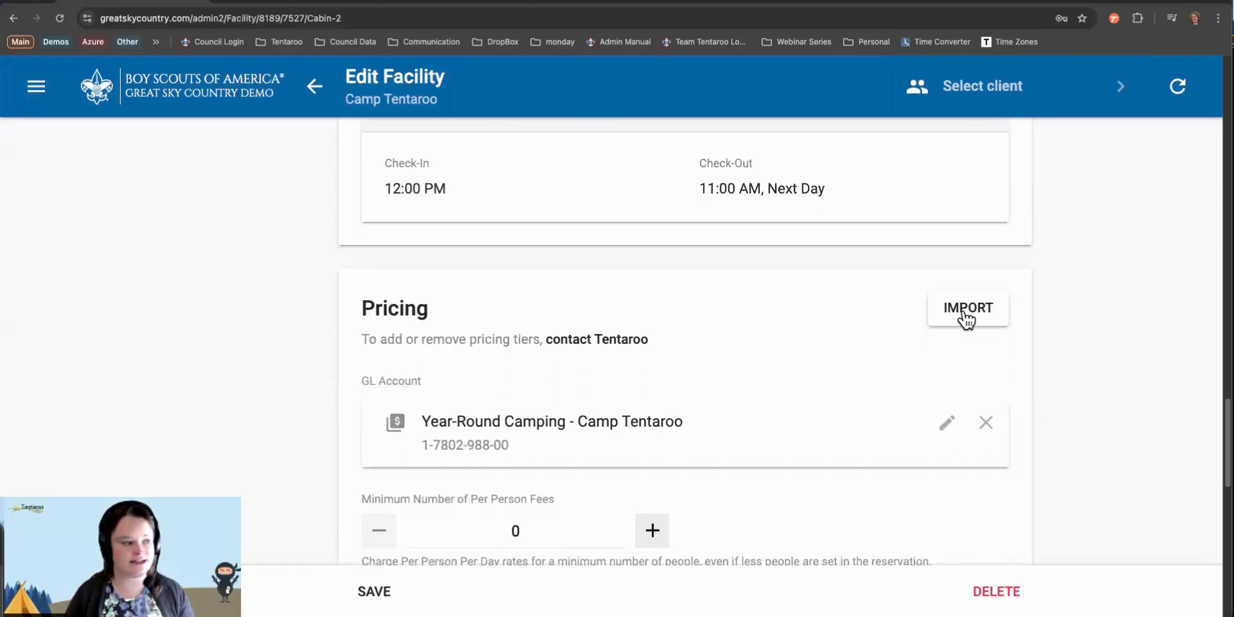
{"action": "scroll", "coordinate": [966, 320], "scroll_direction": "down", "scroll_amount": 1}
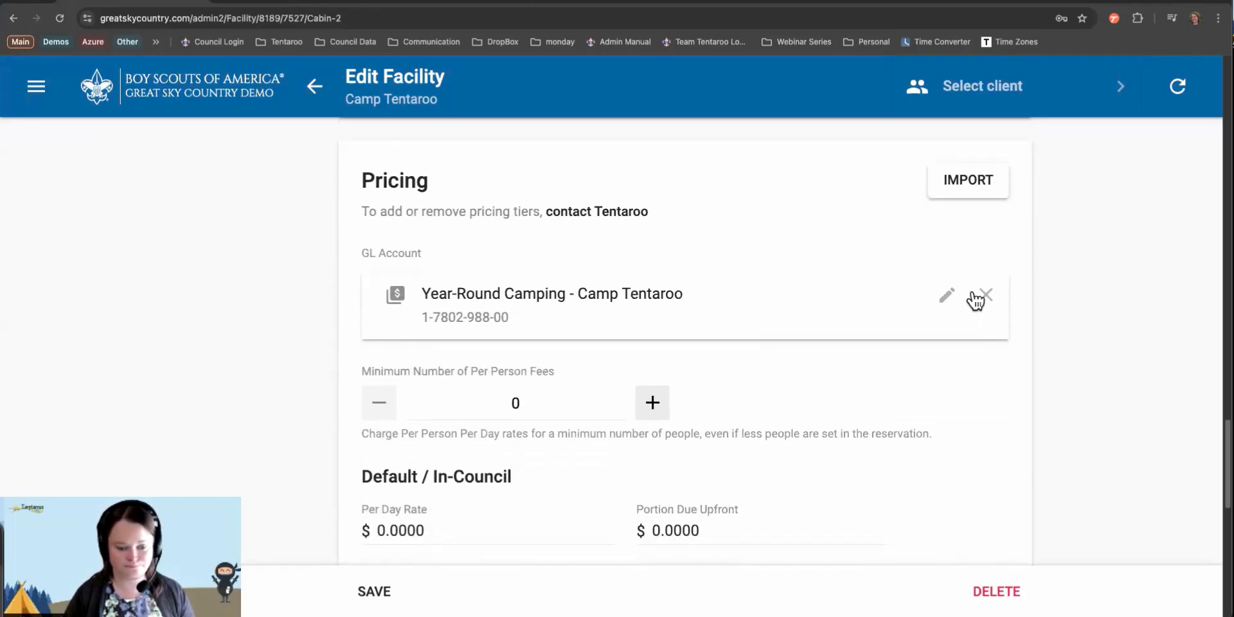
{"action": "left_click", "coordinate": [983, 185]}
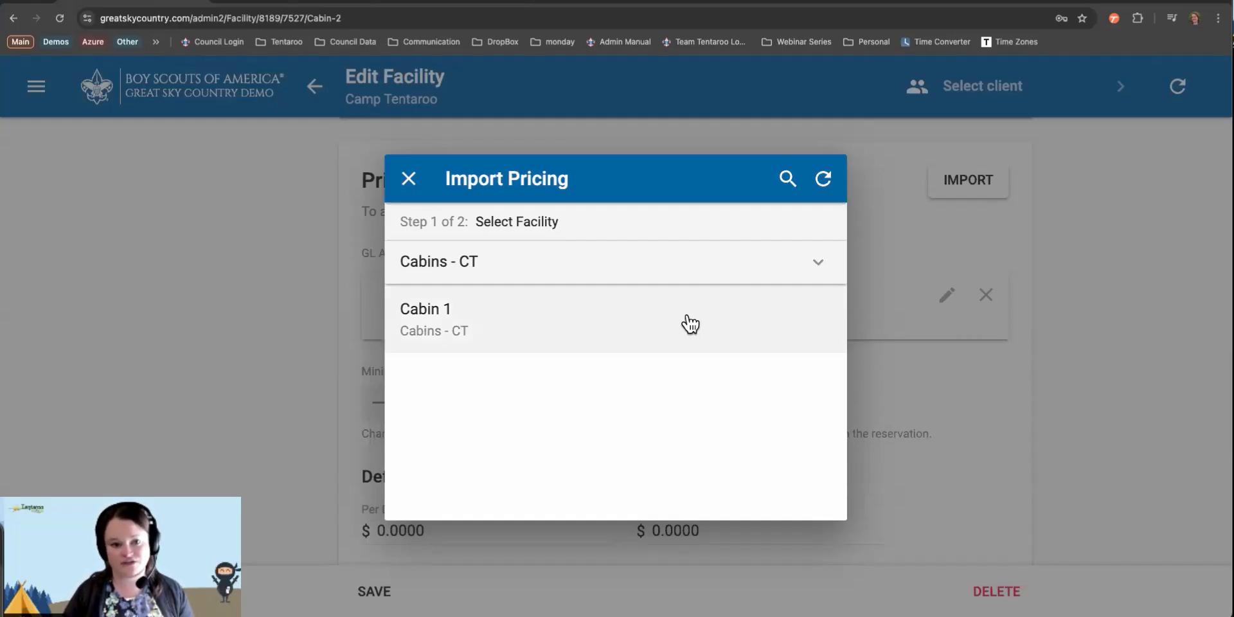
{"action": "left_click", "coordinate": [450, 319]}
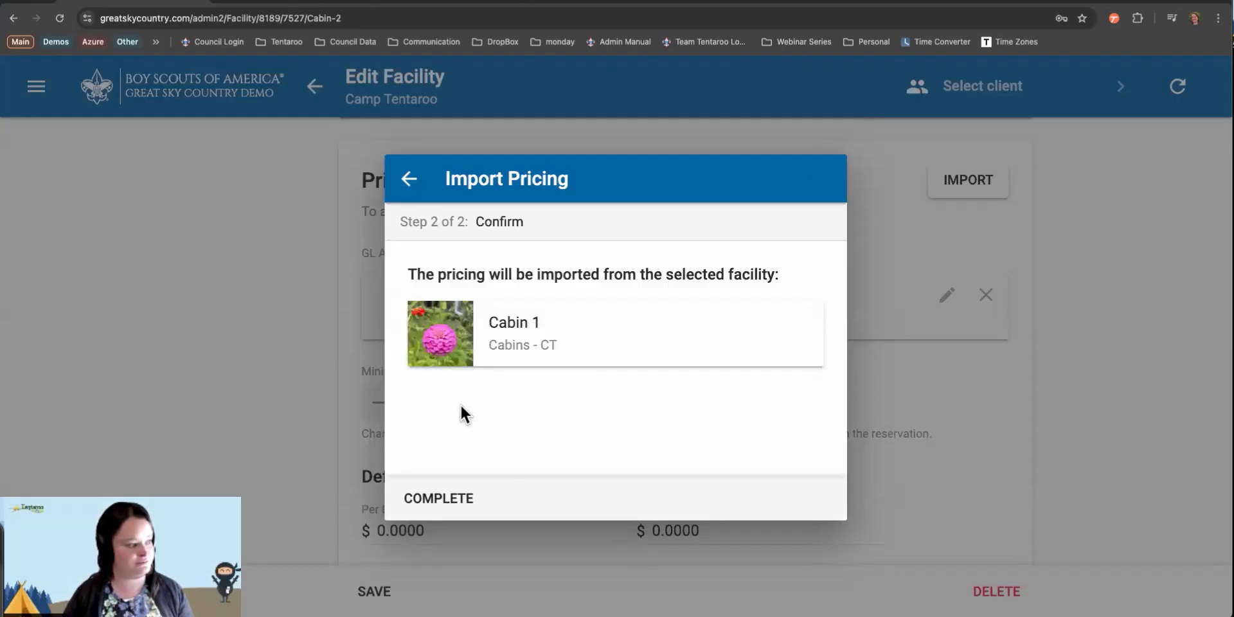
{"action": "left_click", "coordinate": [455, 506]}
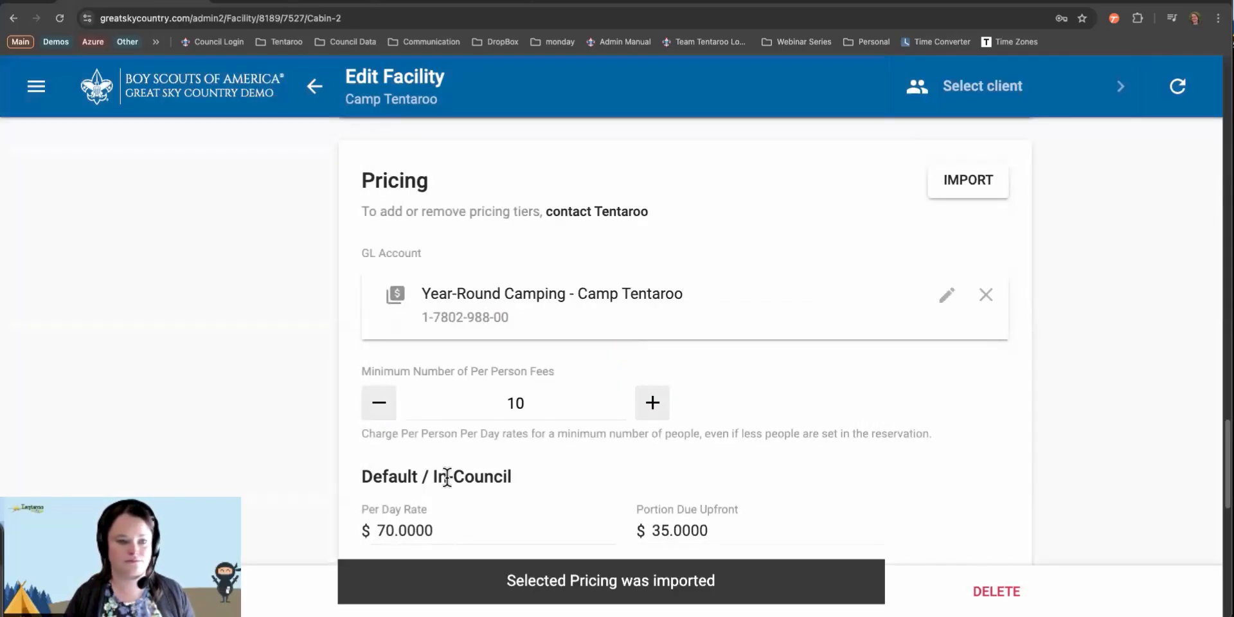
{"action": "scroll", "coordinate": [446, 477], "scroll_direction": "down", "scroll_amount": 7}
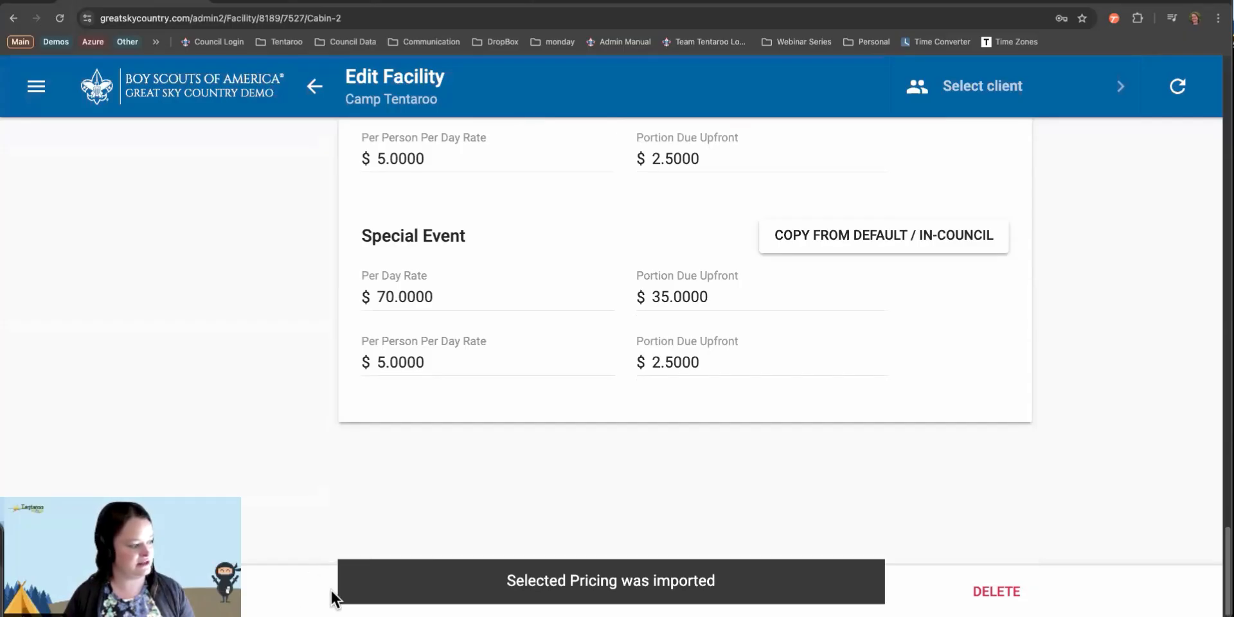
{"action": "left_click", "coordinate": [389, 593]}
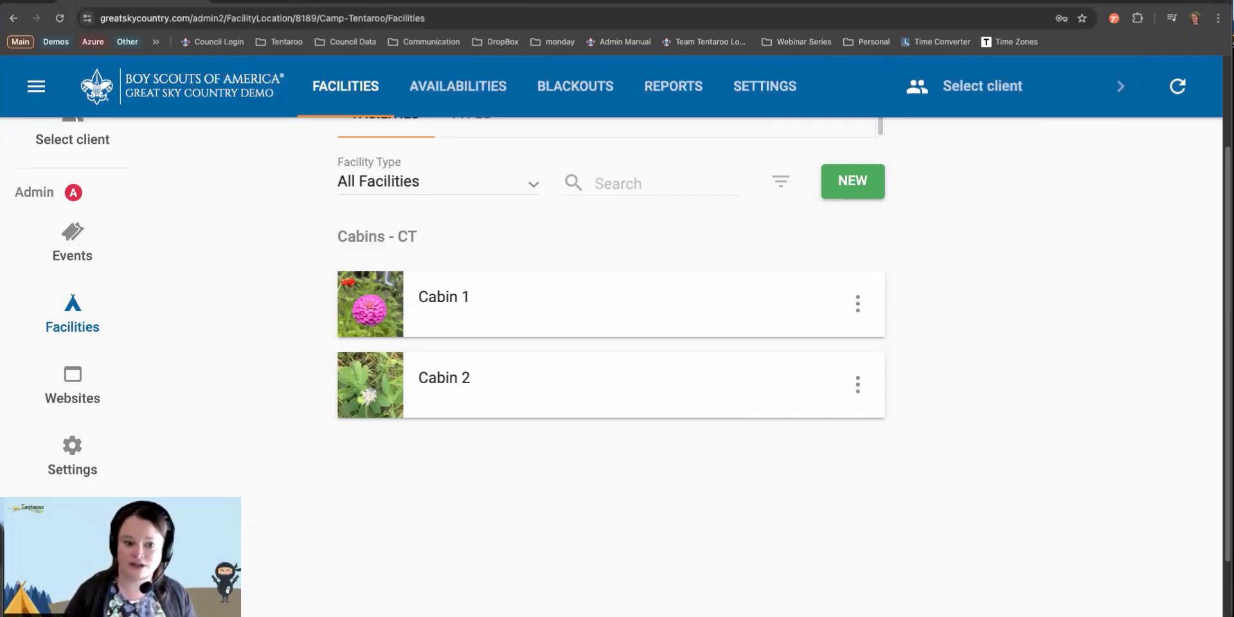
Start a new Camp Tentaroo facility type named Campsite Add-On, with Campsite Add-Ons as the plural name.
{"action": "scroll", "coordinate": [803, 302], "scroll_direction": "up", "scroll_amount": 3}
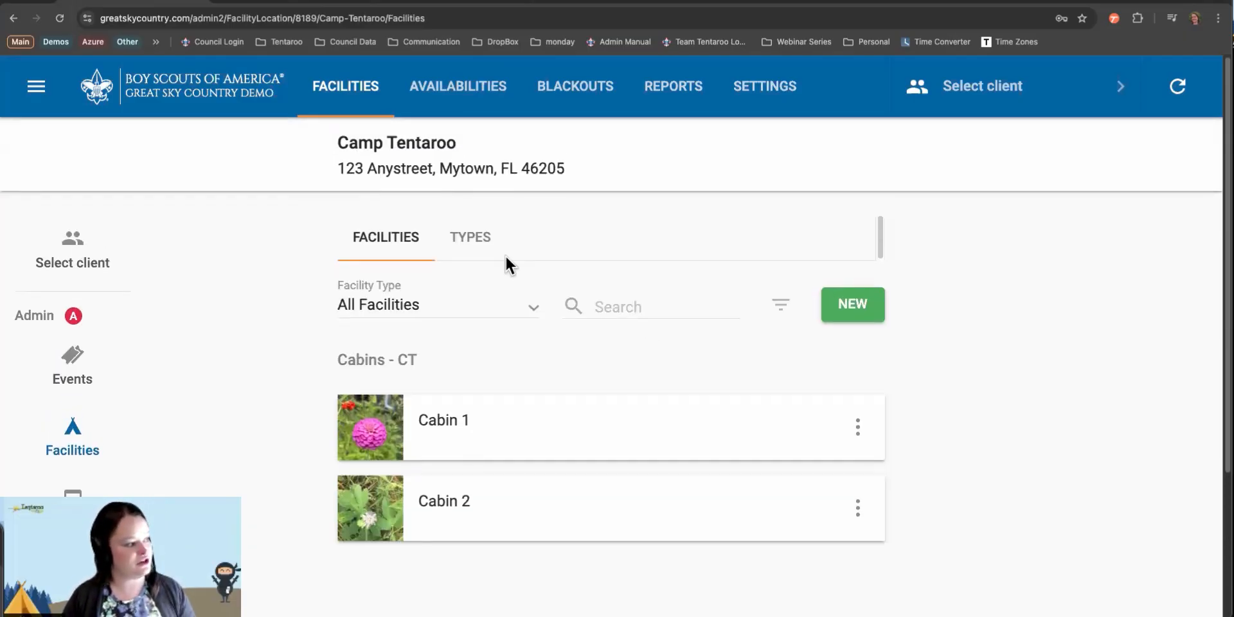
{"action": "left_click", "coordinate": [466, 237]}
{"action": "left_click", "coordinate": [842, 303]}
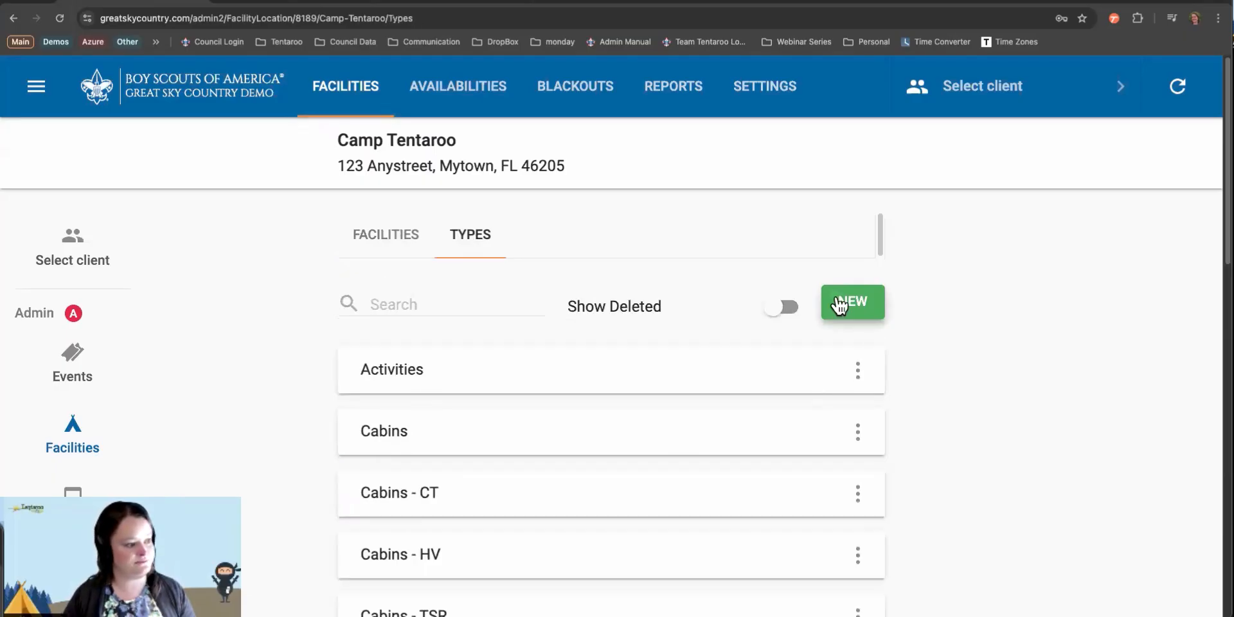
{"action": "left_click", "coordinate": [422, 178]}
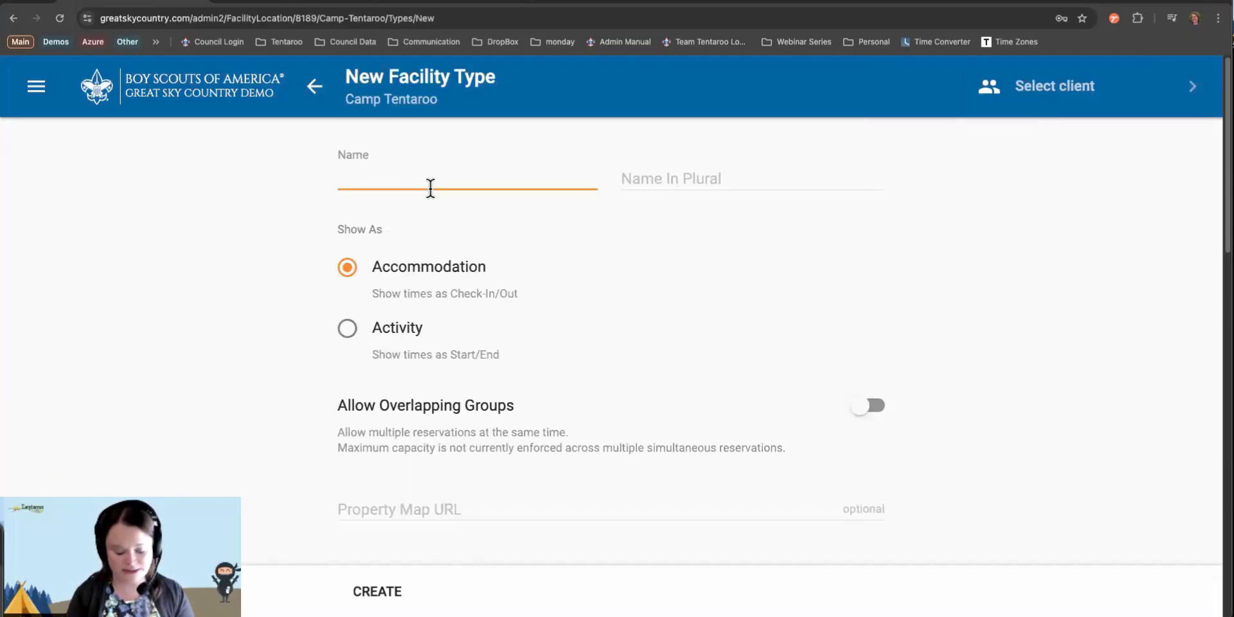
{"action": "type", "text": "Camps"}
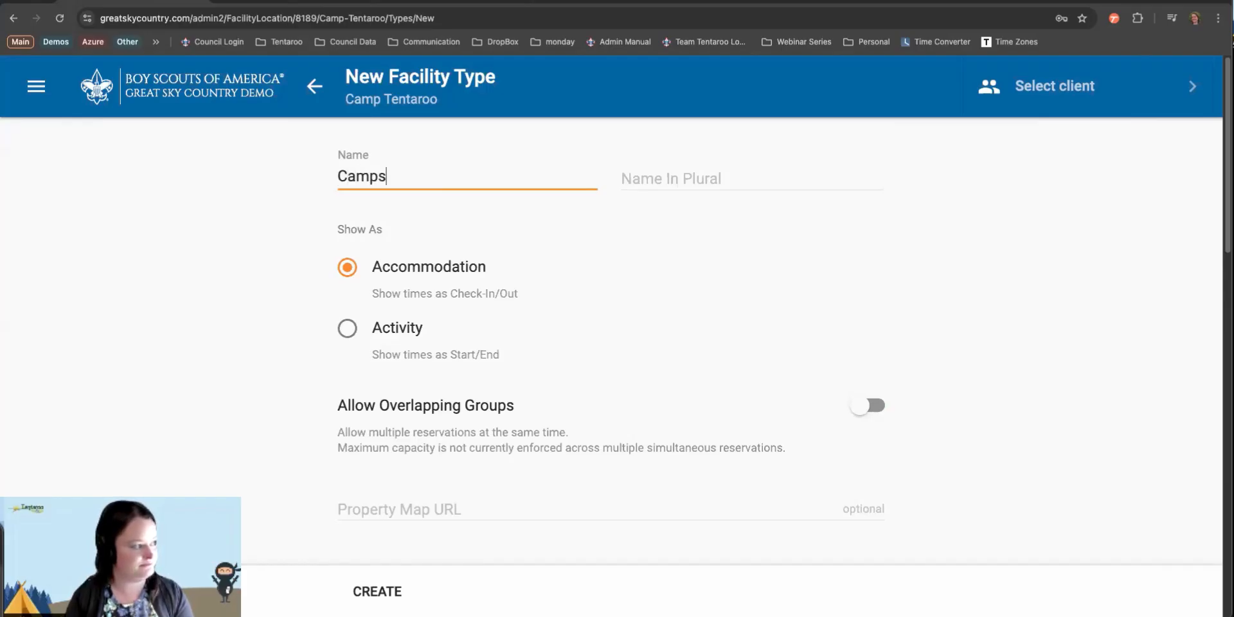
{"action": "type", "text": "ite Add-O"}
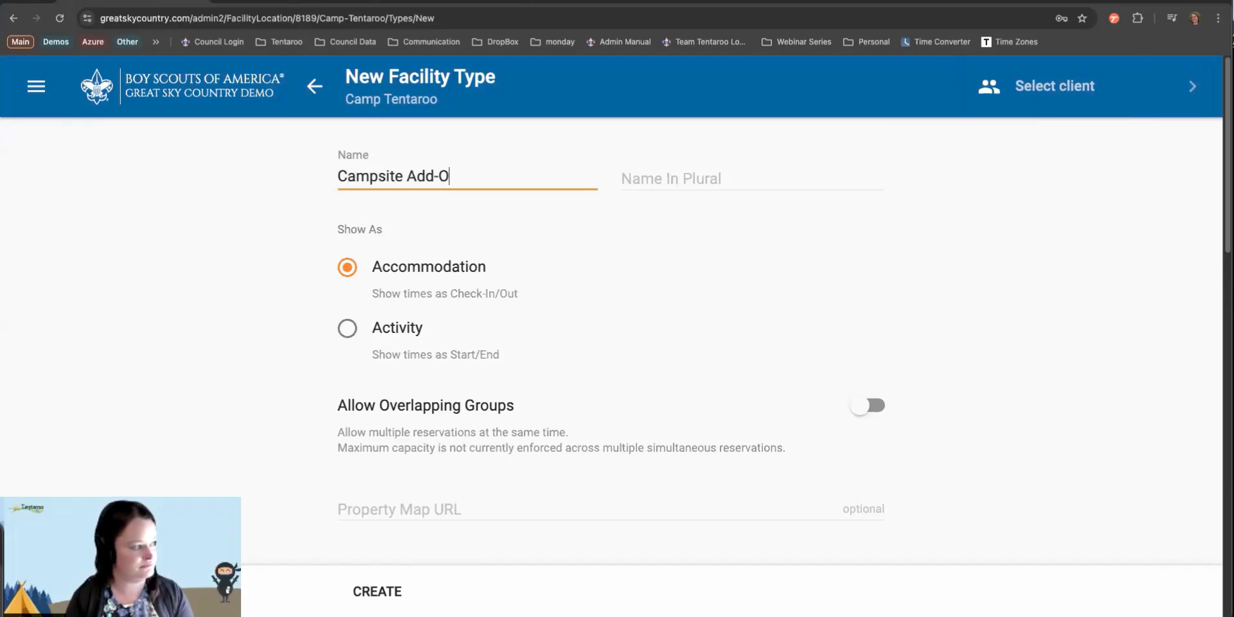
{"action": "type", "text": "n"}
{"action": "key", "text": "Tab"}
{"action": "type", "text": "Campsite"}
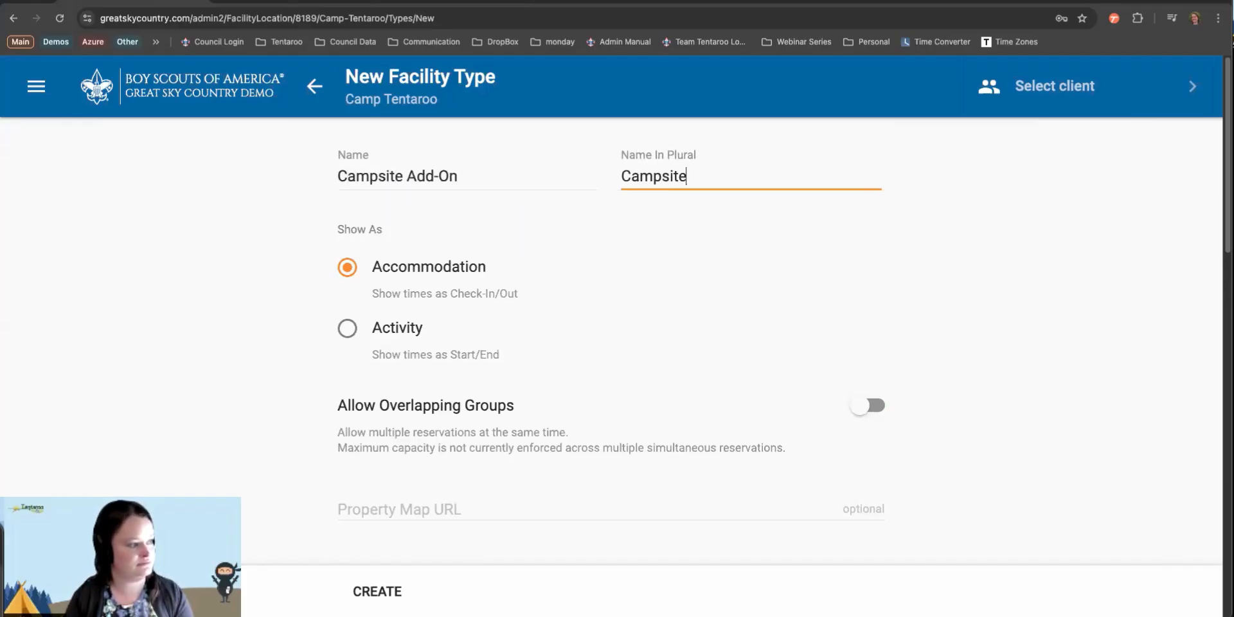
{"action": "type", "text": " Add-Ons"}
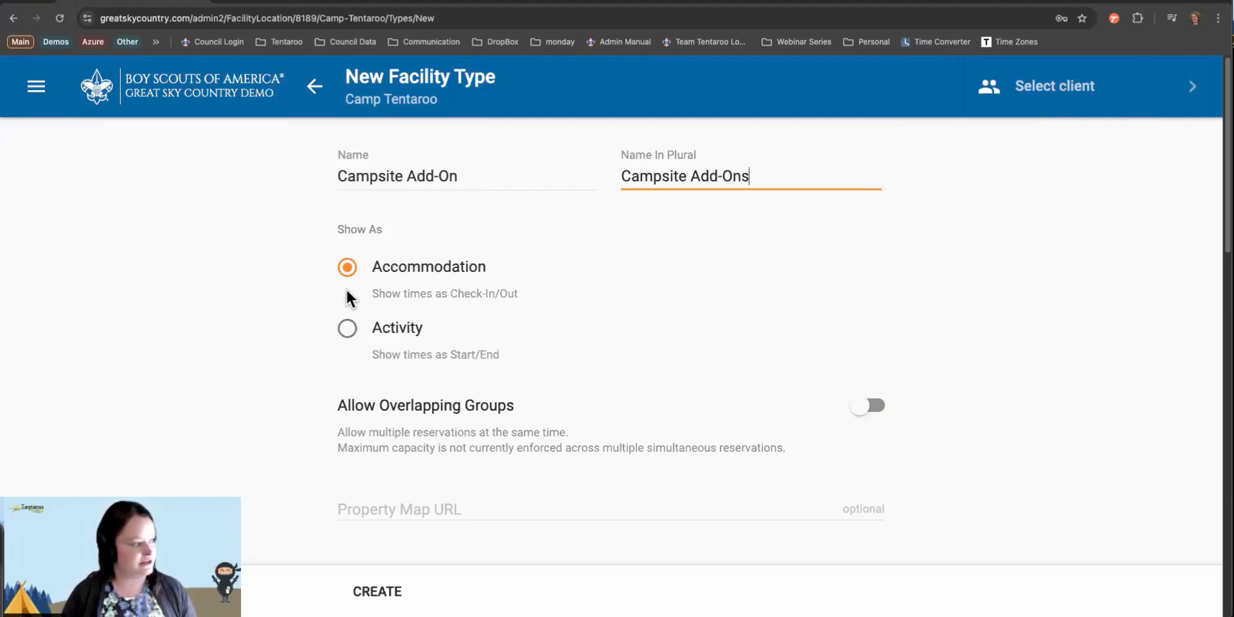
{"action": "scroll", "coordinate": [330, 221], "scroll_direction": "down", "scroll_amount": 2}
{"action": "scroll", "coordinate": [470, 321], "scroll_direction": "down", "scroll_amount": 1}
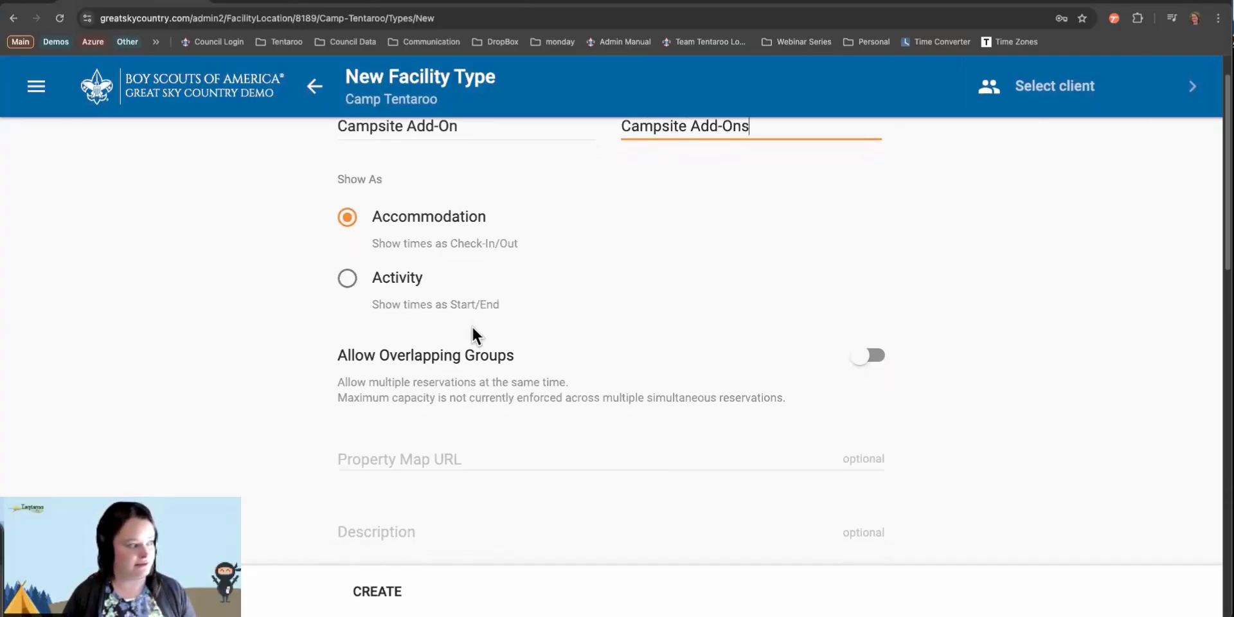
Allow overlapping groups and add a description inviting campsite bookers to add local firewood bundles (outside firewood is not allowed) or a dining fly.
{"action": "scroll", "coordinate": [472, 325], "scroll_direction": "down", "scroll_amount": 3}
{"action": "left_click", "coordinate": [876, 270]}
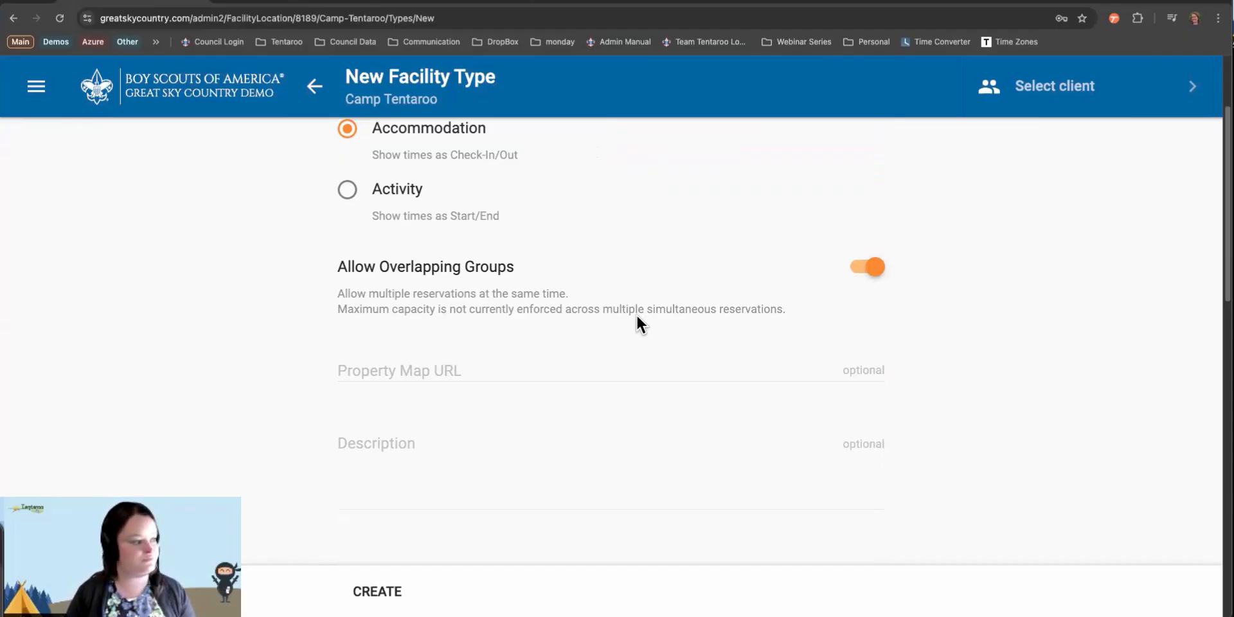
{"action": "scroll", "coordinate": [638, 321], "scroll_direction": "down", "scroll_amount": 5}
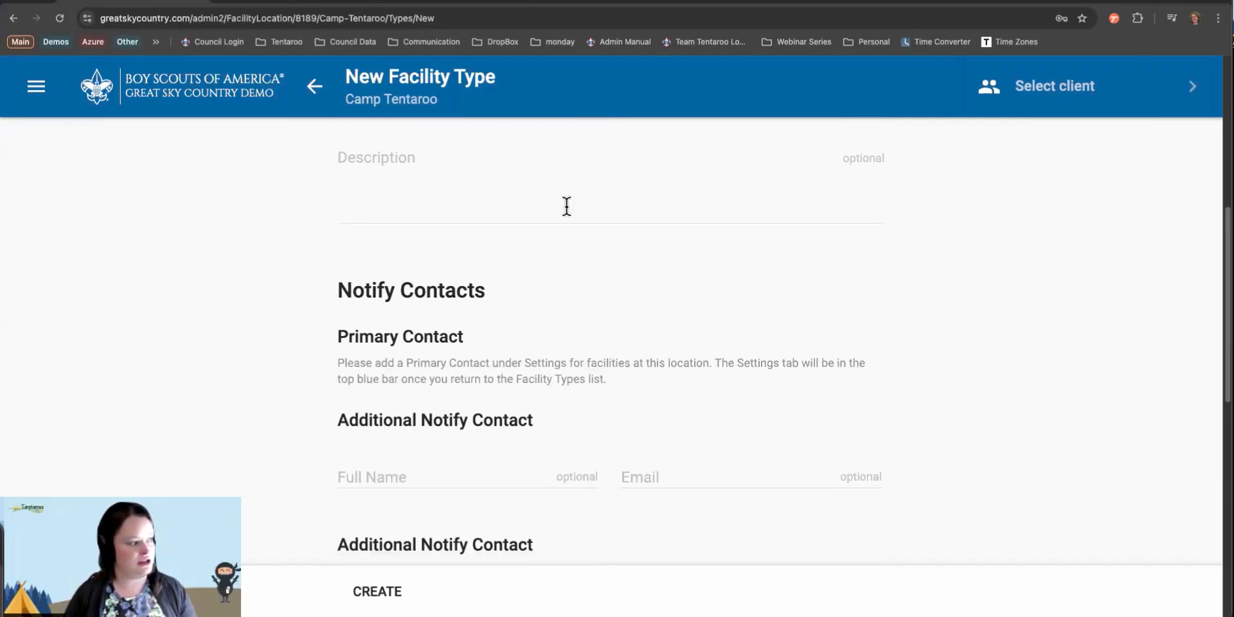
{"action": "left_click", "coordinate": [403, 173]}
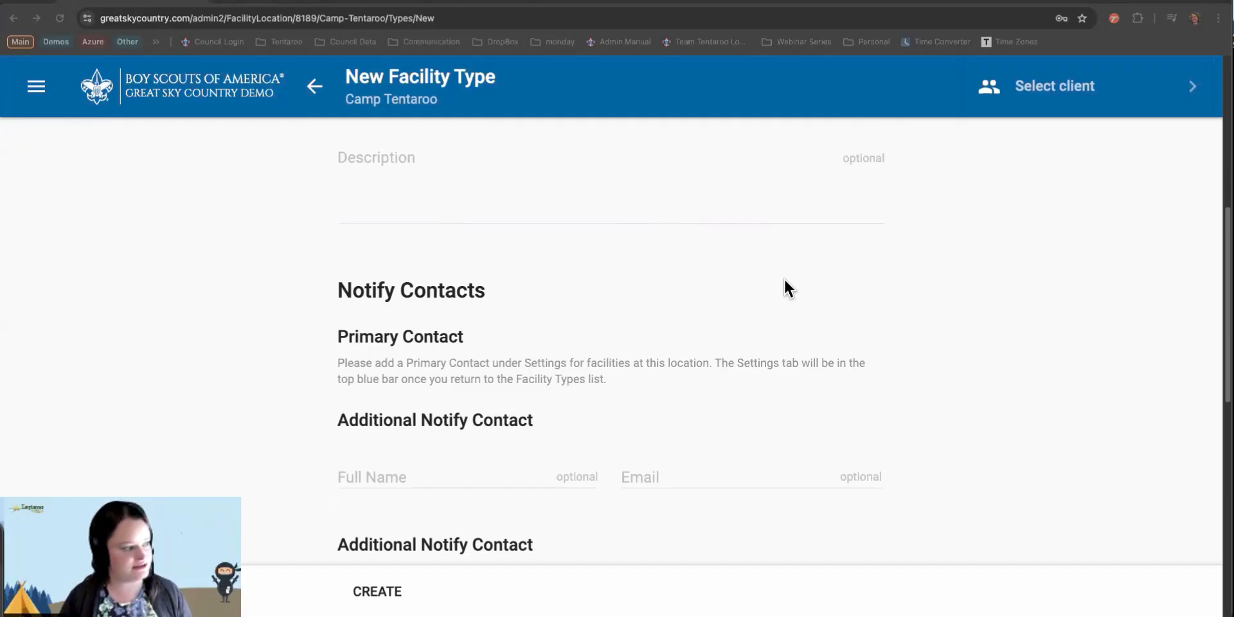
{"action": "left_click", "coordinate": [366, 179]}
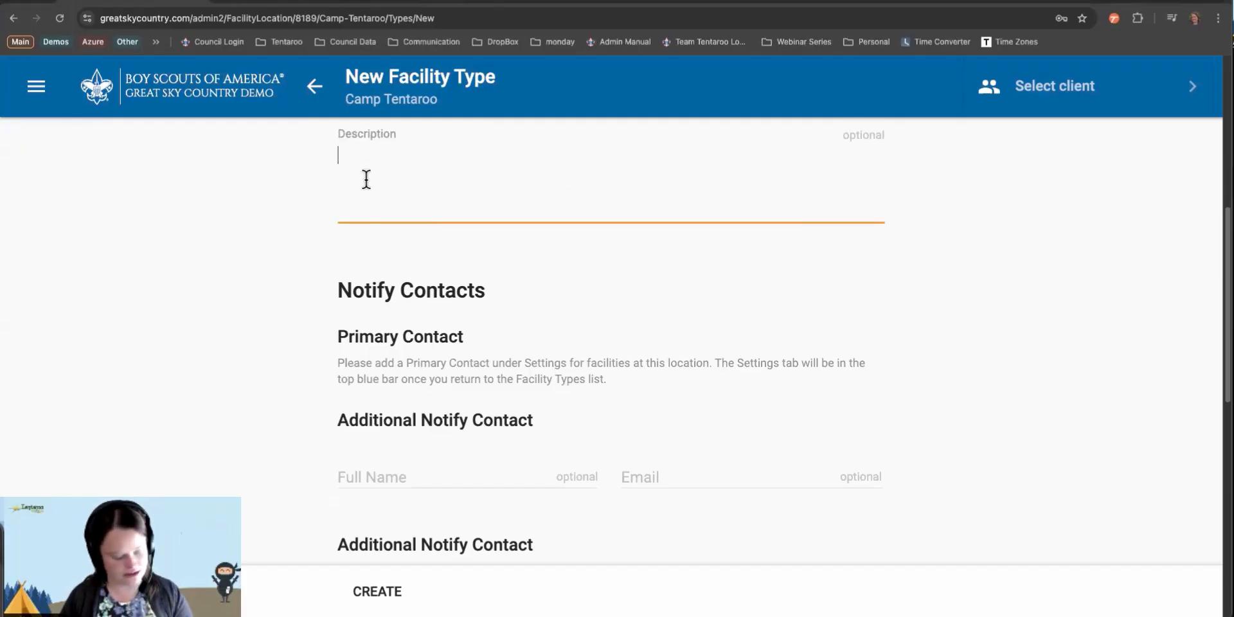
{"action": "type", "text": "When booking a campsite, feel free to add on additional options, like bundles of local firewood (outside firewood is not allowed) or a dining fly."}
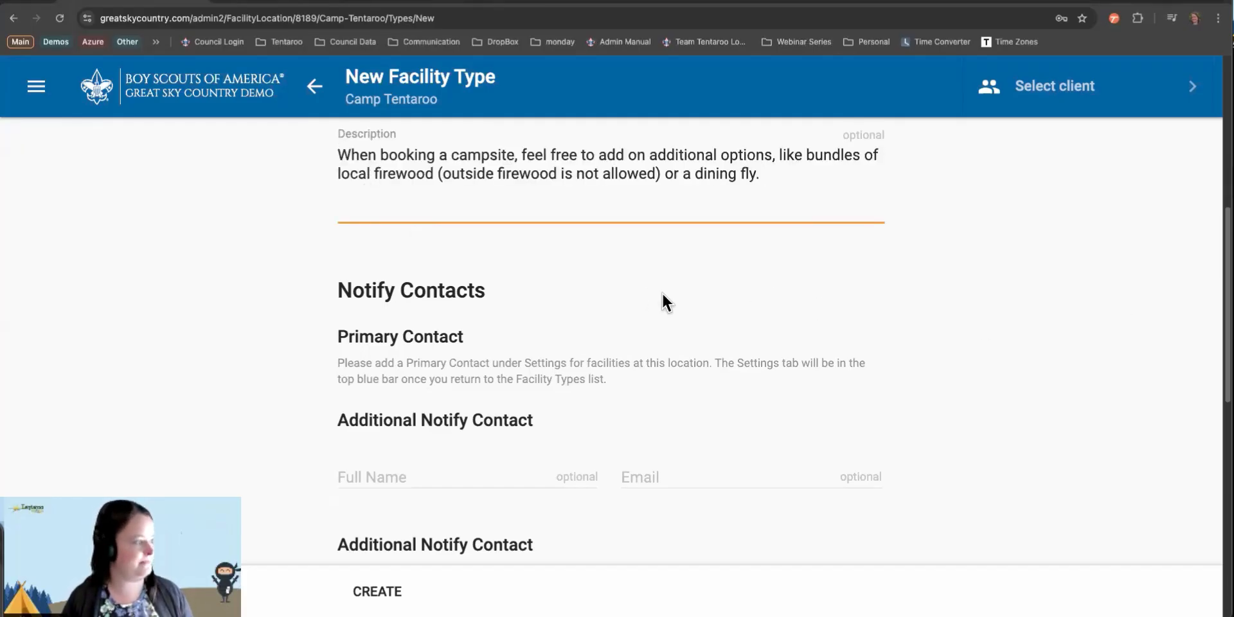
Set the booking times to 12:00 AM check-in and 11:00 PM check-out on the same day, and create the facility type.
{"action": "scroll", "coordinate": [660, 364], "scroll_direction": "down", "scroll_amount": 3}
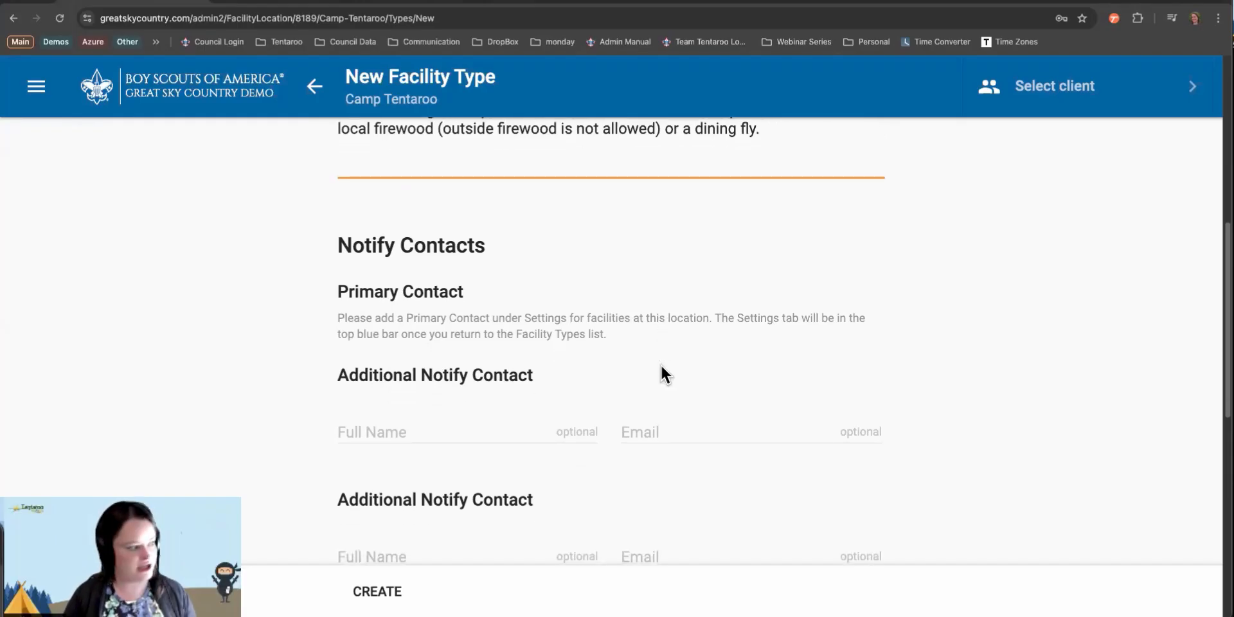
{"action": "scroll", "coordinate": [661, 363], "scroll_direction": "down", "scroll_amount": 5}
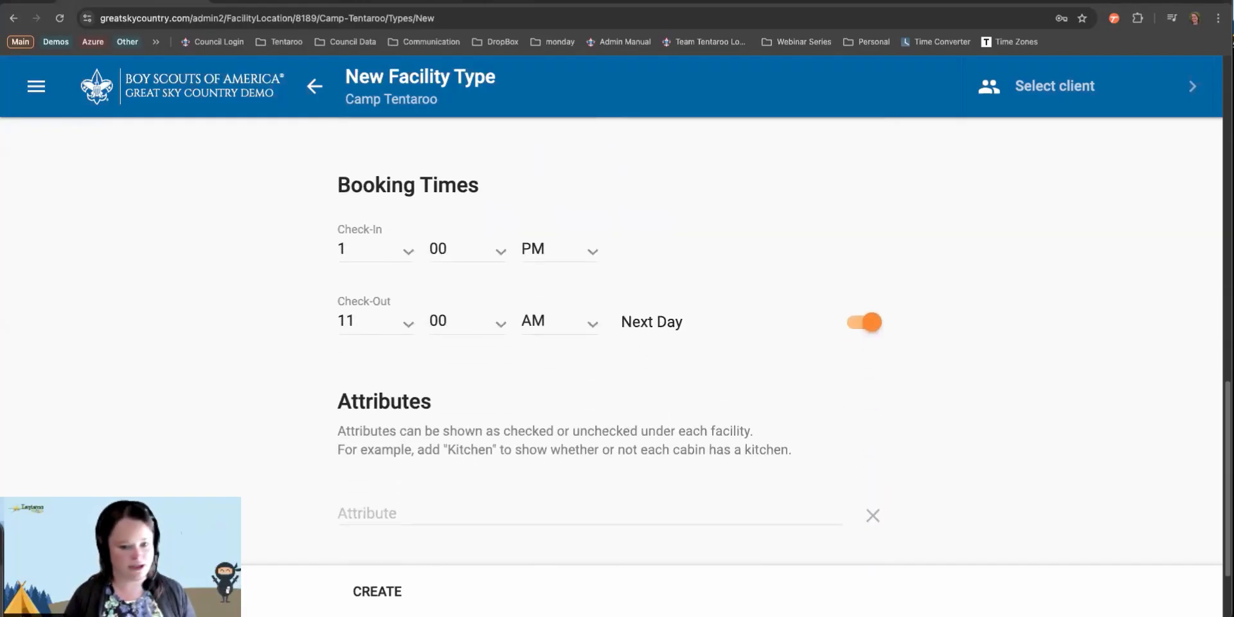
{"action": "key", "text": "super+Tab"}
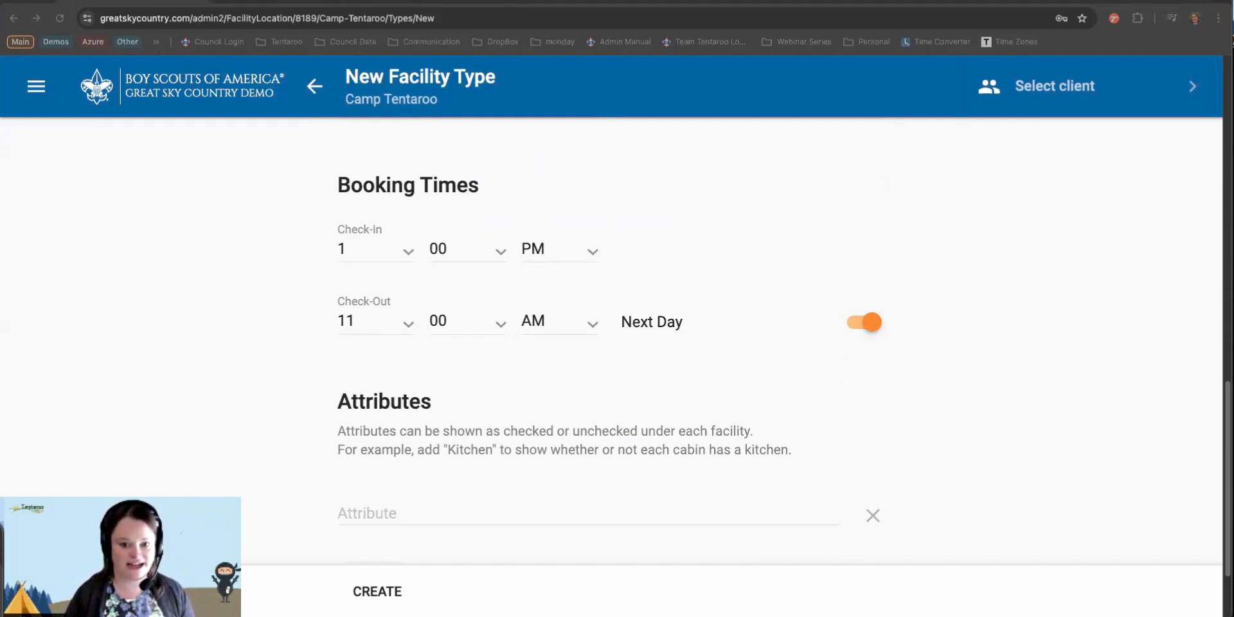
{"action": "left_click", "coordinate": [857, 323]}
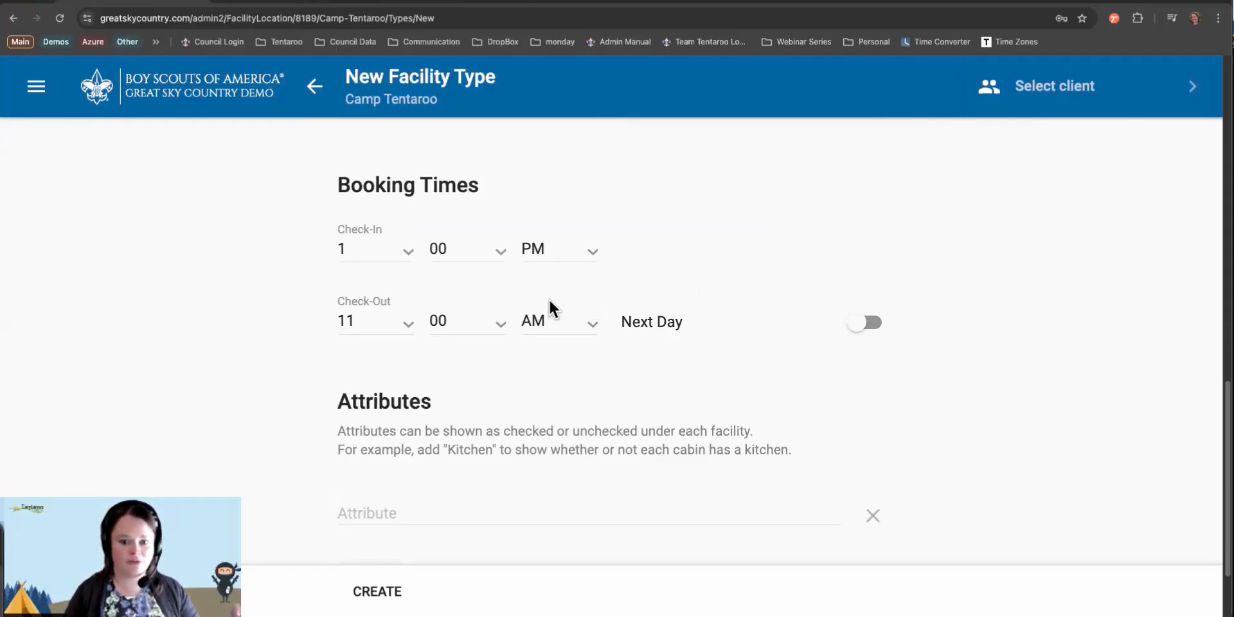
{"action": "left_click", "coordinate": [540, 252]}
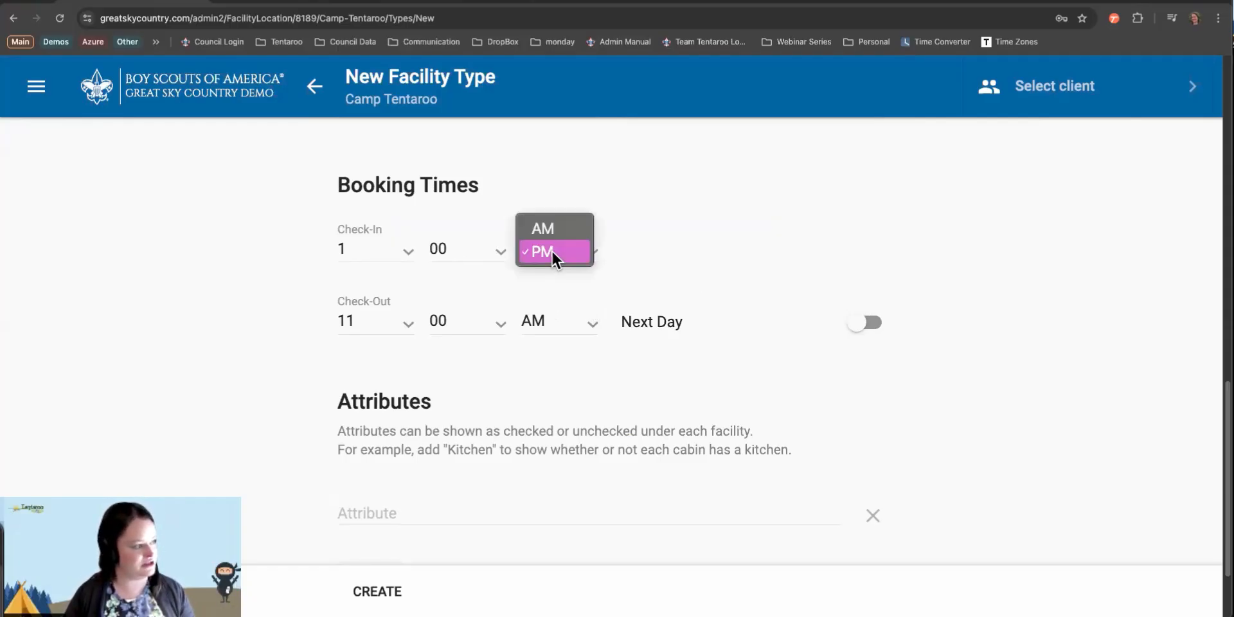
{"action": "left_click", "coordinate": [550, 229]}
{"action": "left_click", "coordinate": [544, 323]}
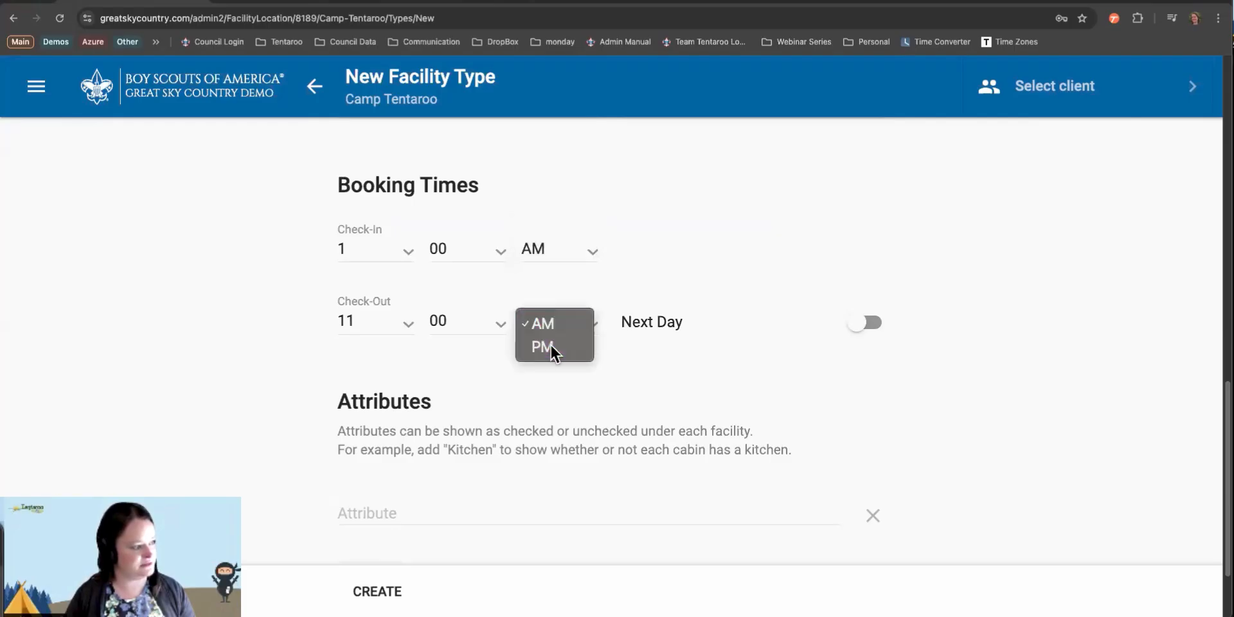
{"action": "left_click", "coordinate": [551, 344]}
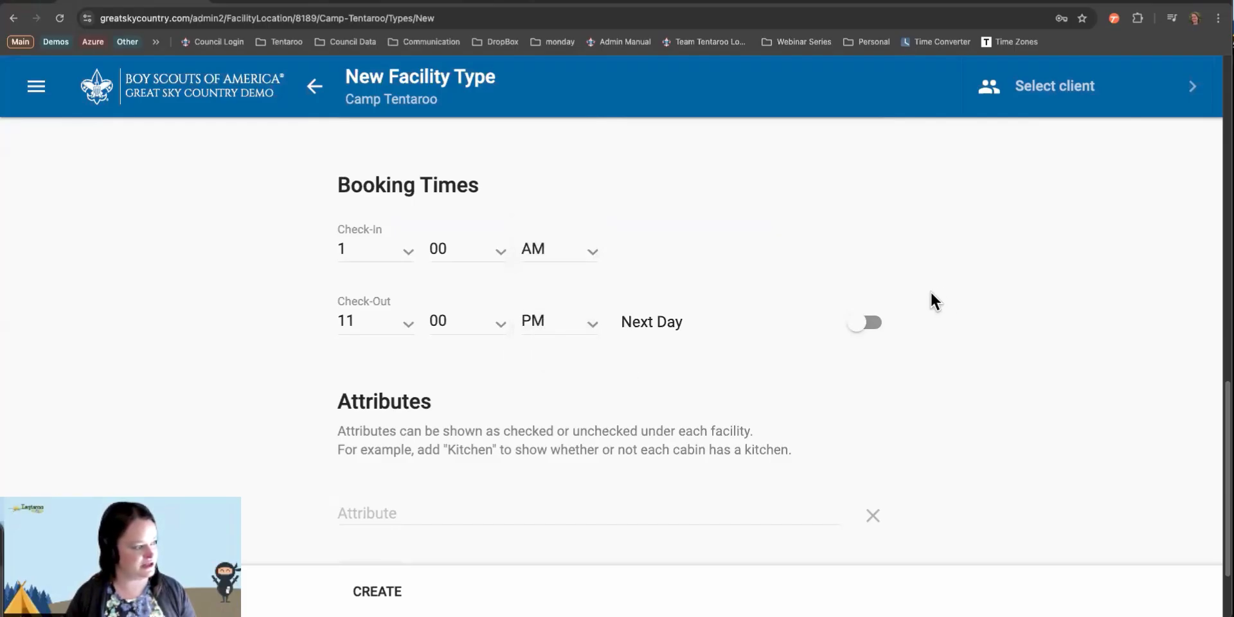
{"action": "scroll", "coordinate": [900, 312], "scroll_direction": "down", "scroll_amount": 1}
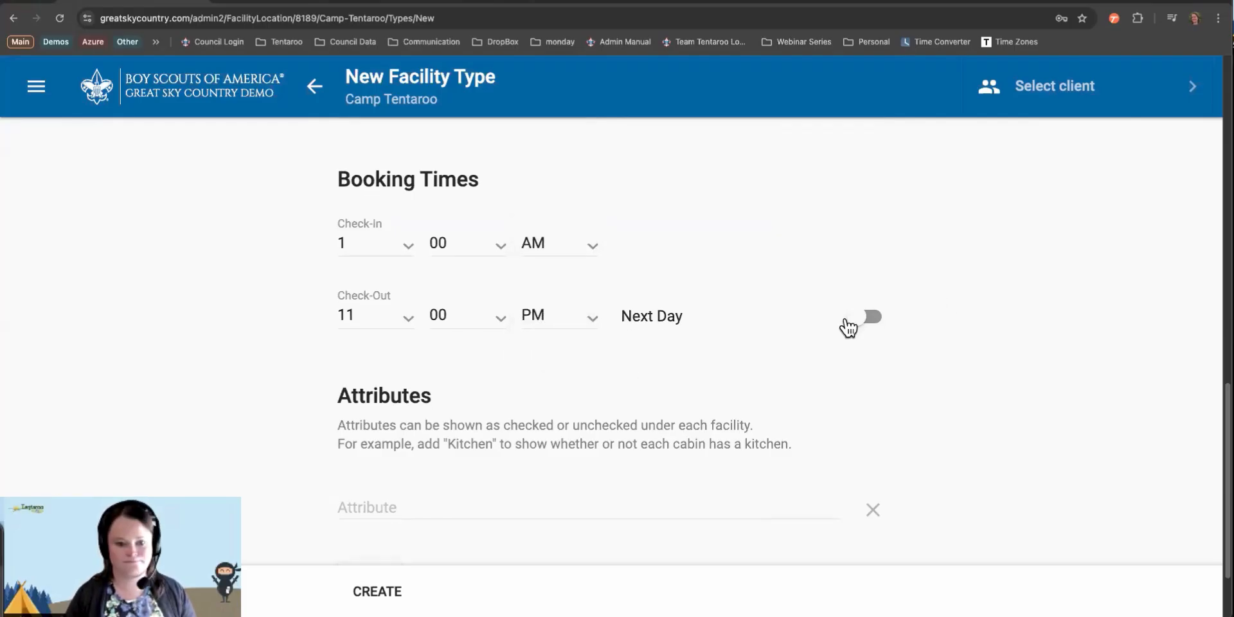
{"action": "left_click", "coordinate": [366, 601]}
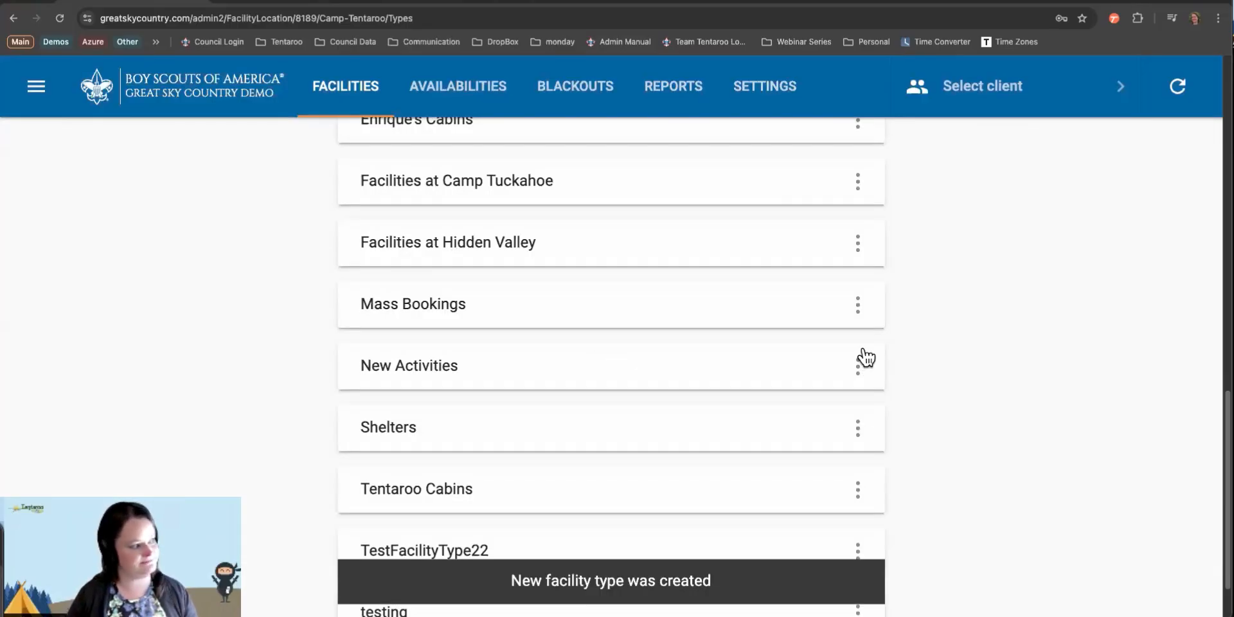
Start a new Camp Tentaroo facility of type Campsite Add-Ons and name it Firewood Bundle.
{"action": "scroll", "coordinate": [861, 358], "scroll_direction": "up", "scroll_amount": 3}
{"action": "scroll", "coordinate": [865, 356], "scroll_direction": "up", "scroll_amount": 5}
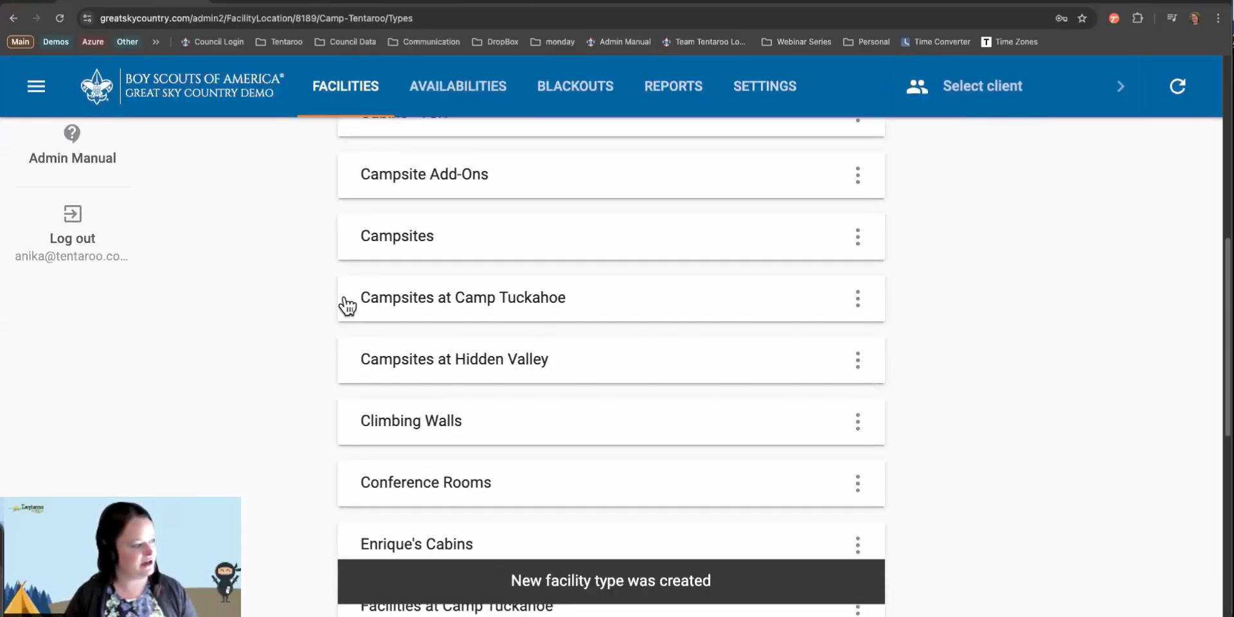
{"action": "scroll", "coordinate": [386, 231], "scroll_direction": "up", "scroll_amount": 1}
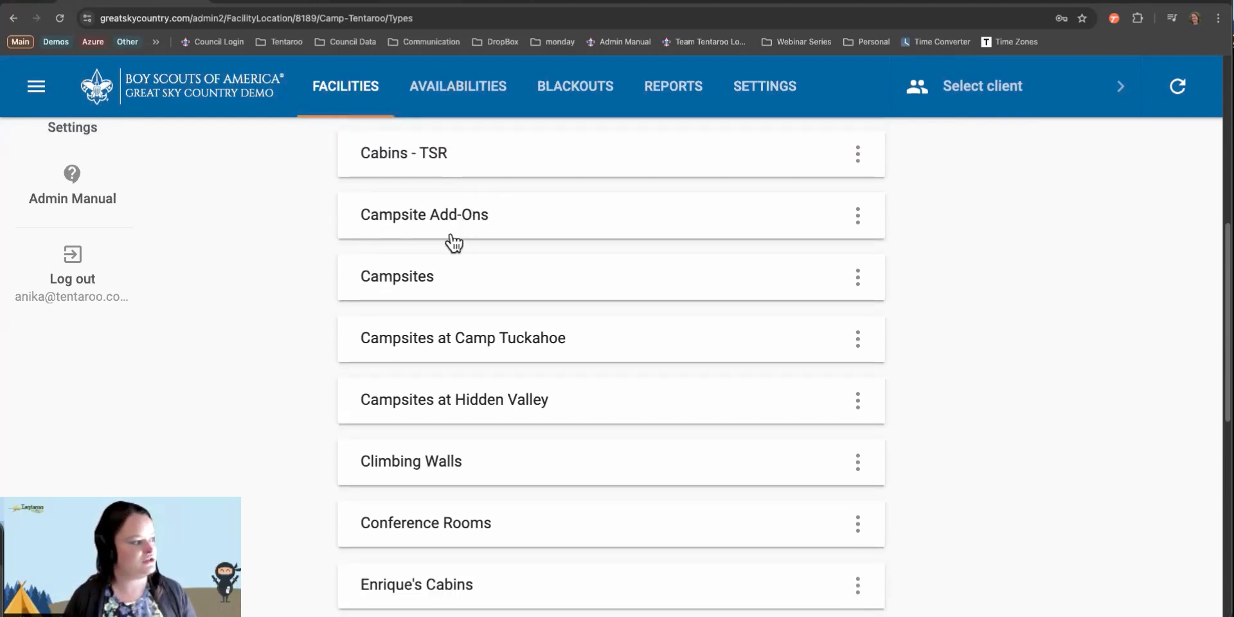
{"action": "scroll", "coordinate": [448, 239], "scroll_direction": "up", "scroll_amount": 3}
{"action": "scroll", "coordinate": [447, 238], "scroll_direction": "up", "scroll_amount": 5}
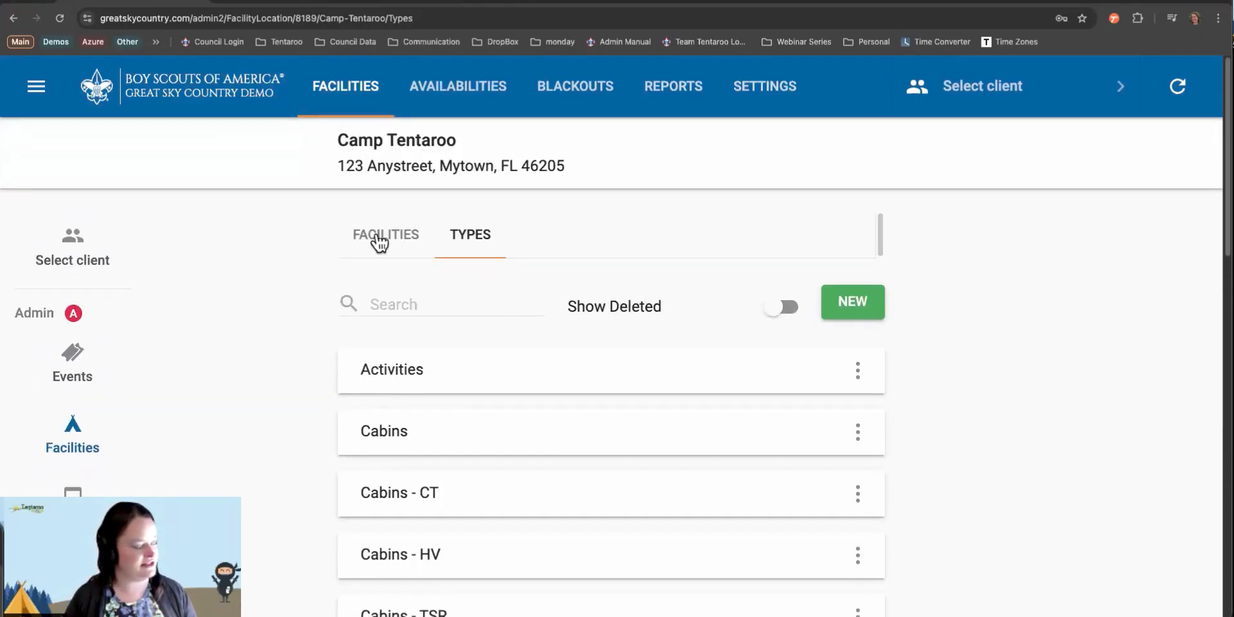
{"action": "left_click", "coordinate": [379, 238]}
{"action": "left_click", "coordinate": [860, 308]}
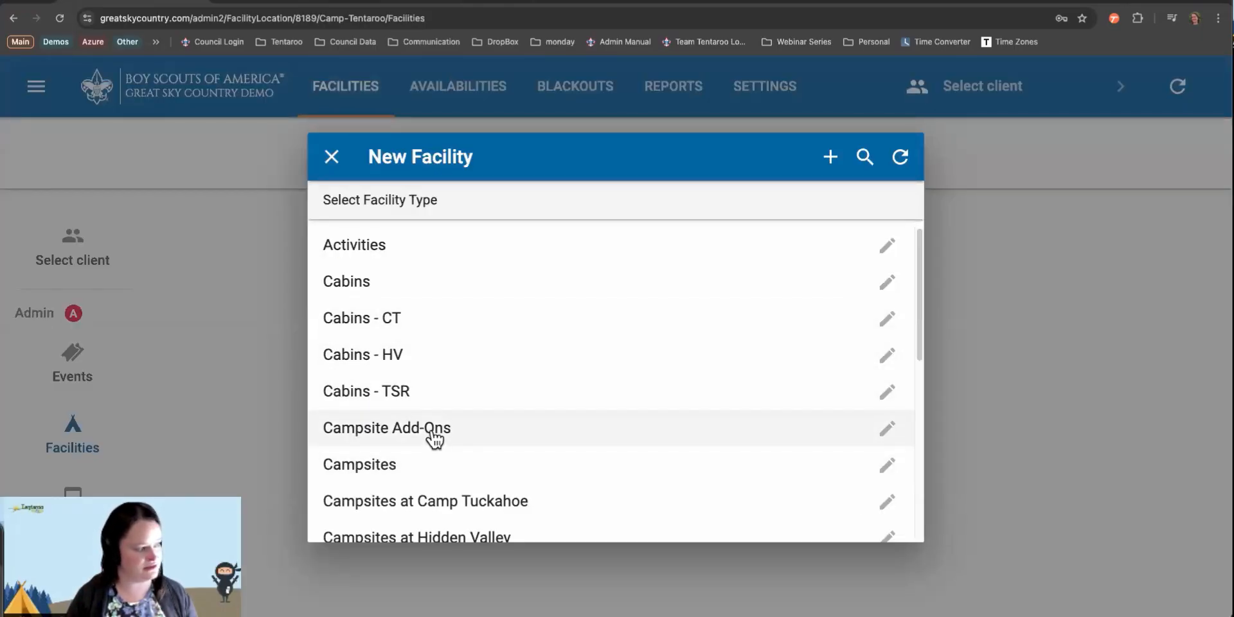
{"action": "left_click", "coordinate": [471, 434]}
{"action": "left_click", "coordinate": [505, 311]}
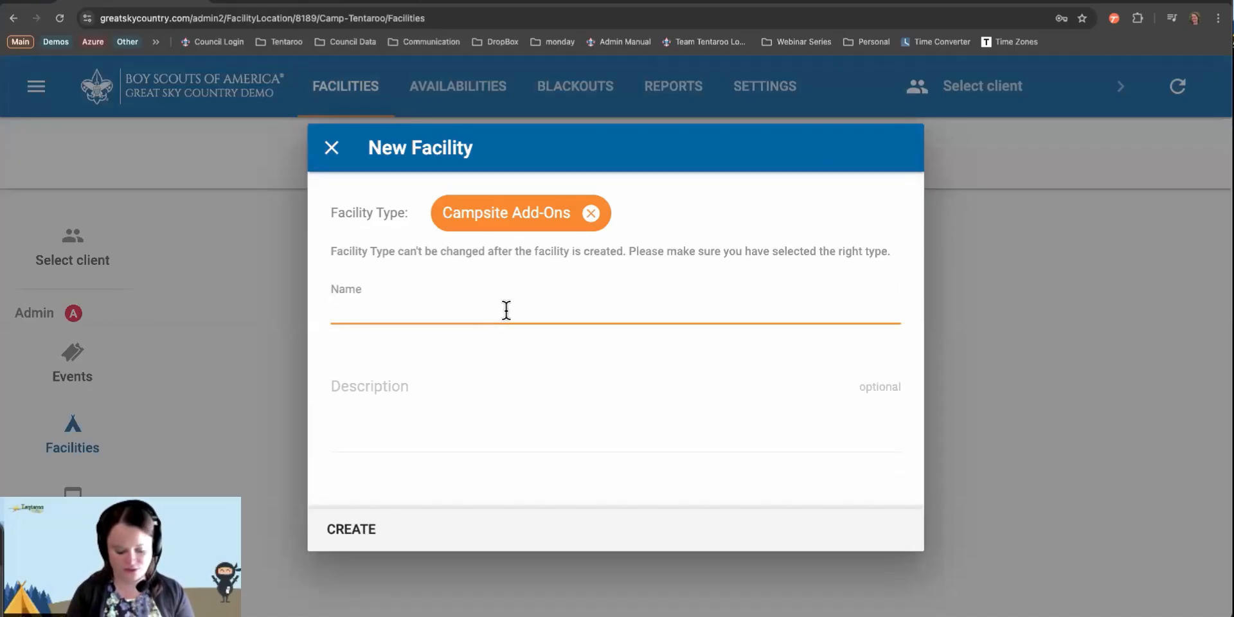
{"action": "type", "text": "Firewood Bundlke"}
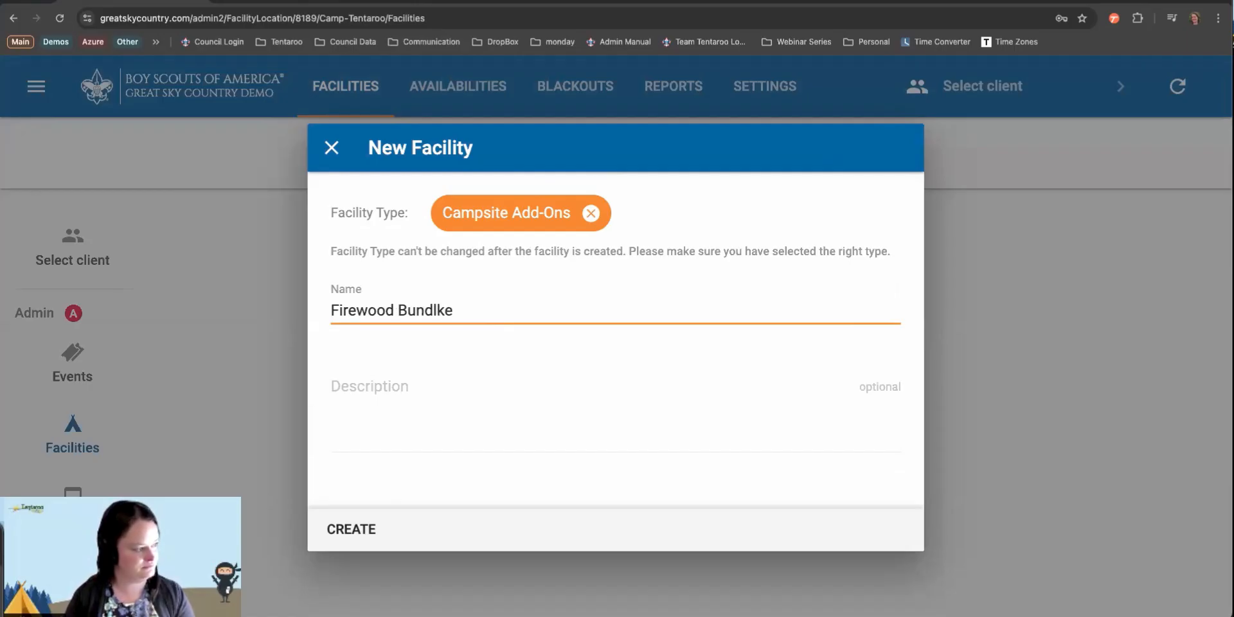
{"action": "key", "text": "BackSpace"}
{"action": "key", "text": "BackSpace"}
{"action": "type", "text": "e"}
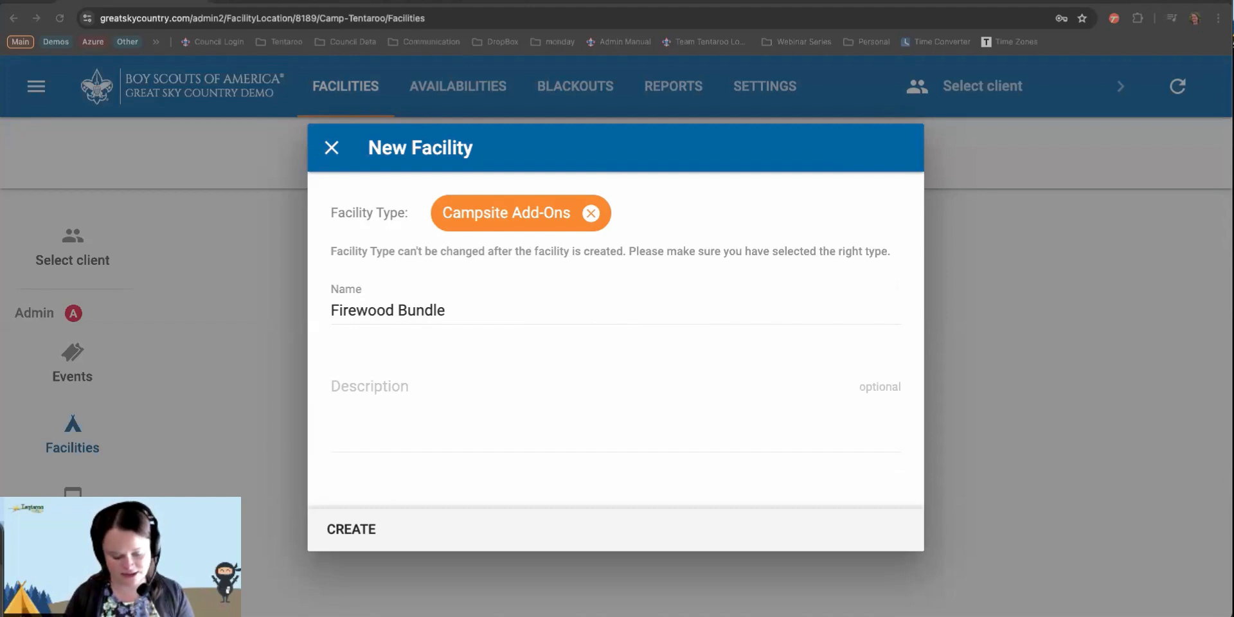
Describe the bundle as about 10 split, pre-seasoned local logs, up to 4 bundles per Trip, with contact for more, and create the facility.
{"action": "left_click", "coordinate": [422, 391]}
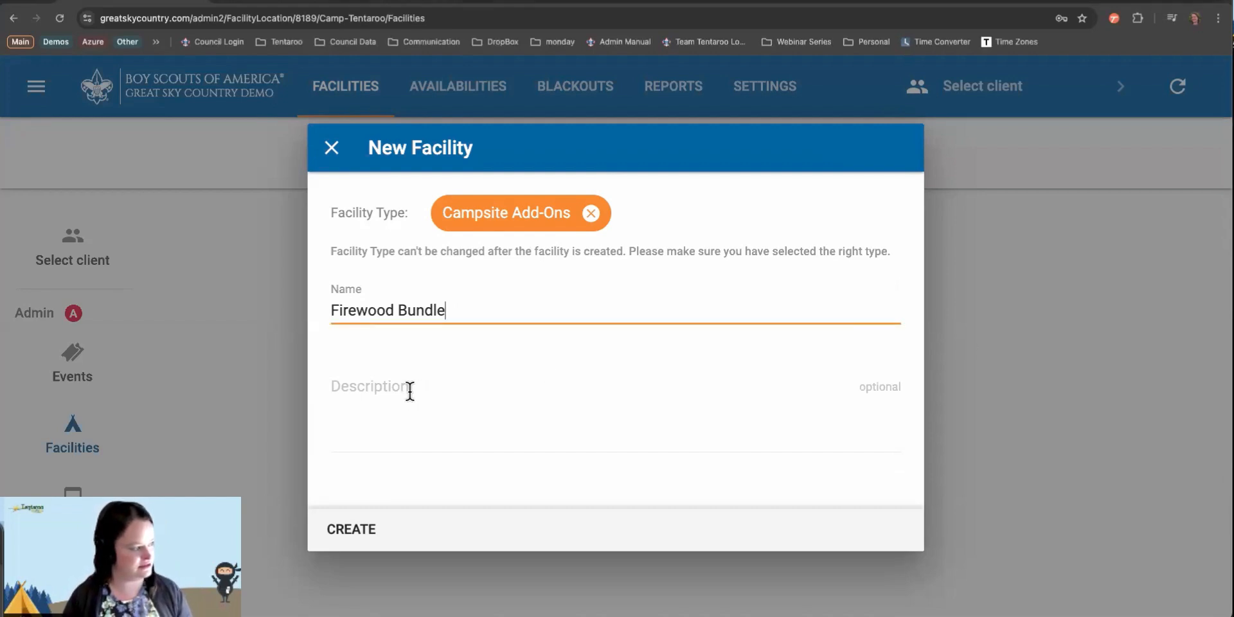
{"action": "left_click", "coordinate": [409, 390]}
{"action": "type", "text": "A bundle of firewood includes about 10 split logs from local sources, pre-seasoned to make for a pleasant fire. Add up to 4 bundles of firewood to your Trip. If you require more, please contact us."}
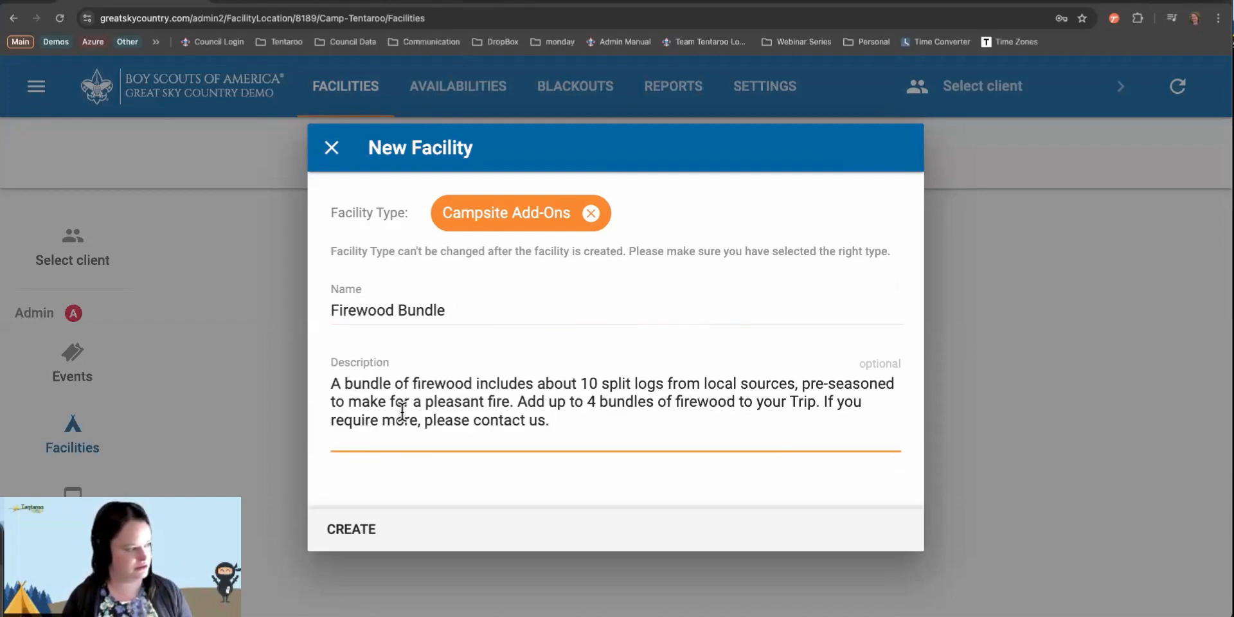
{"action": "left_click", "coordinate": [350, 530]}
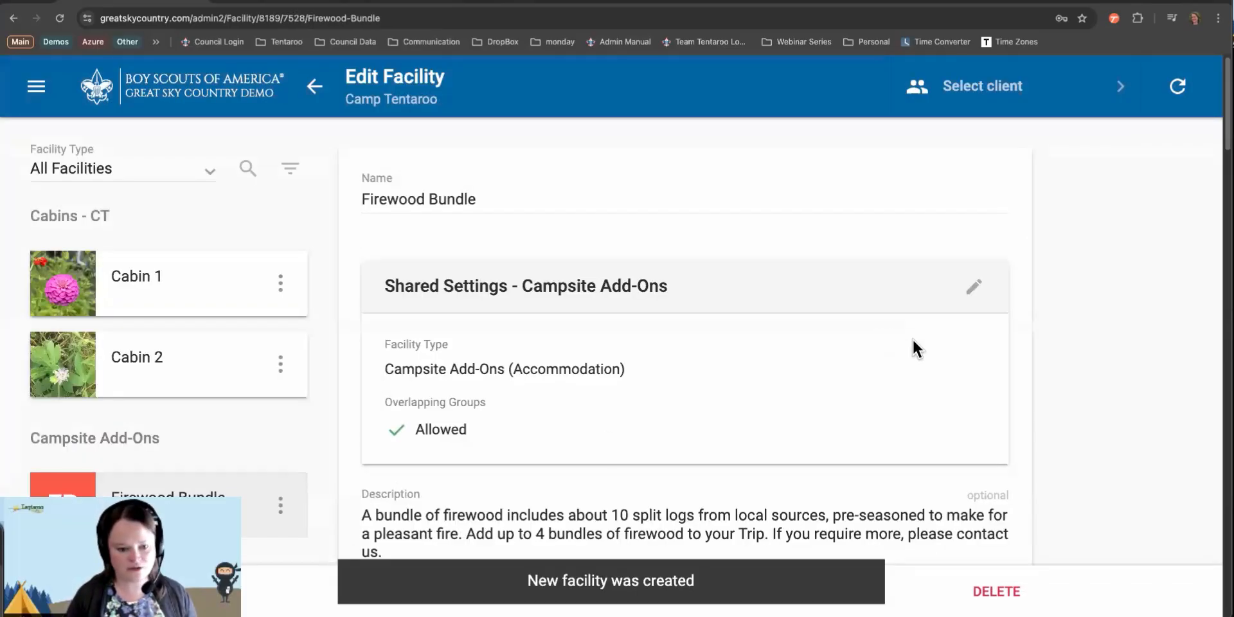
Review the Firewood Bundle's settings and examine the available Online Booking options.
{"action": "scroll", "coordinate": [818, 365], "scroll_direction": "down", "scroll_amount": 4}
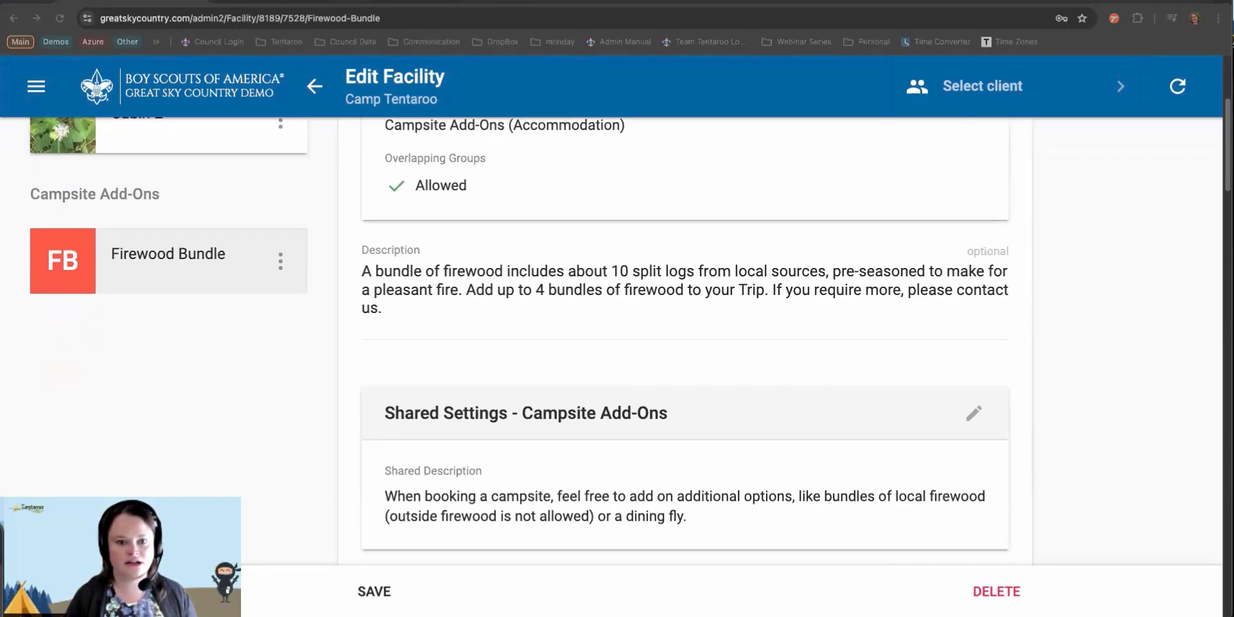
{"action": "scroll", "coordinate": [499, 267], "scroll_direction": "down", "scroll_amount": 11}
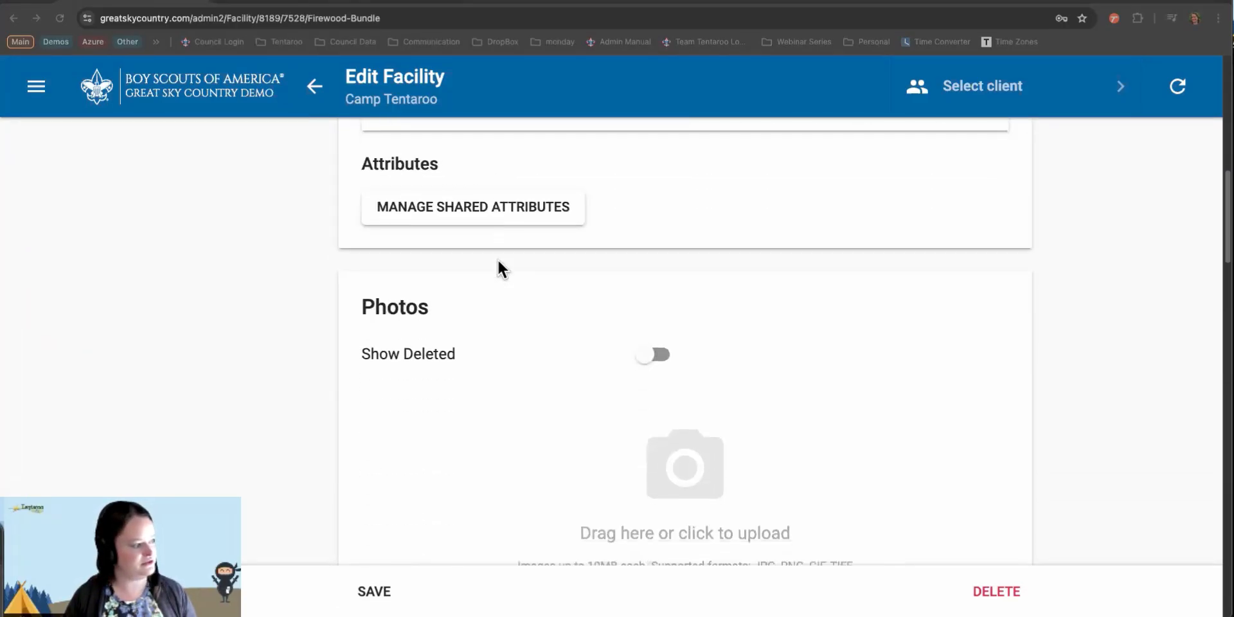
{"action": "scroll", "coordinate": [499, 261], "scroll_direction": "down", "scroll_amount": 5}
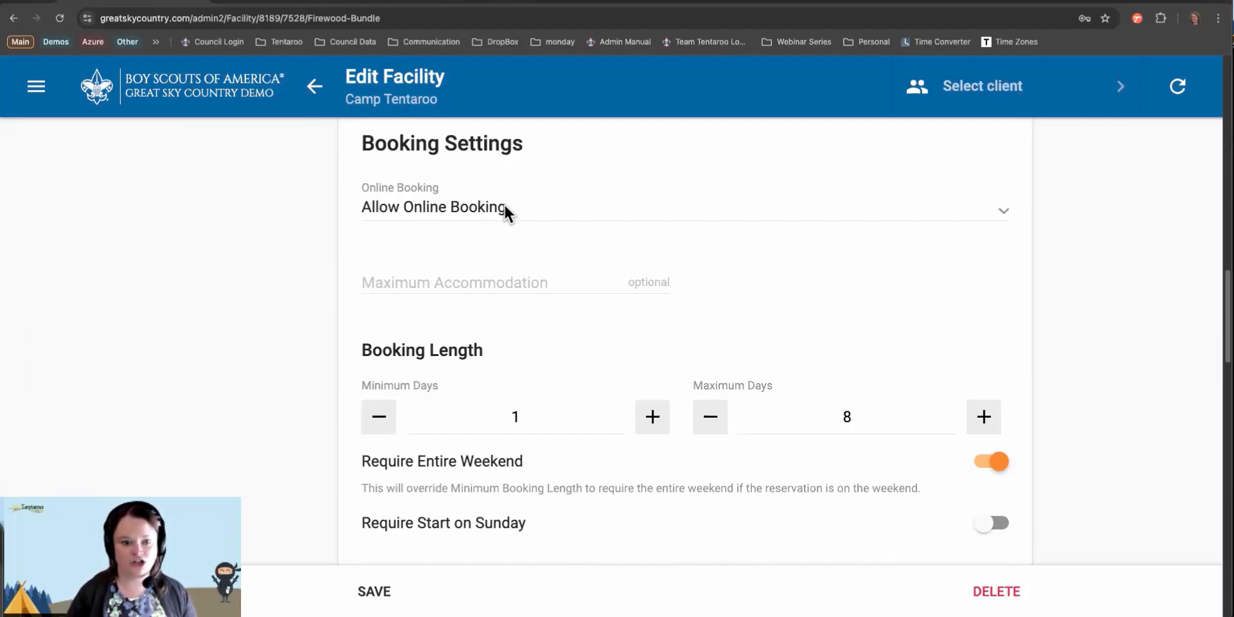
{"action": "left_click", "coordinate": [486, 207]}
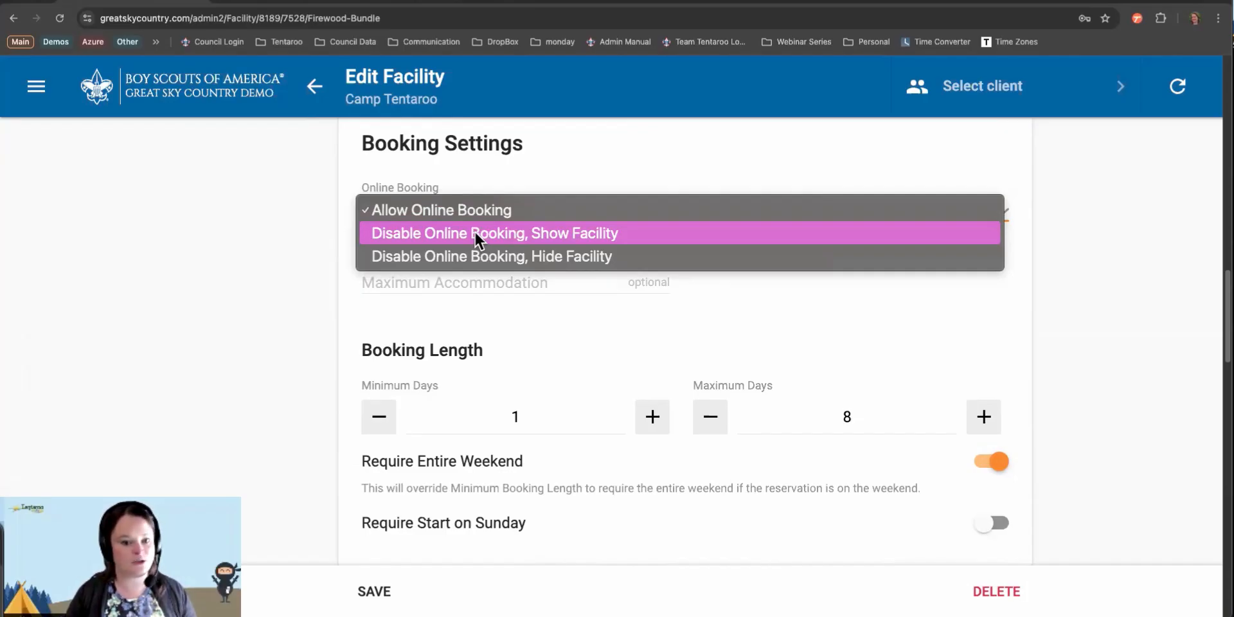
{"action": "left_click", "coordinate": [303, 232]}
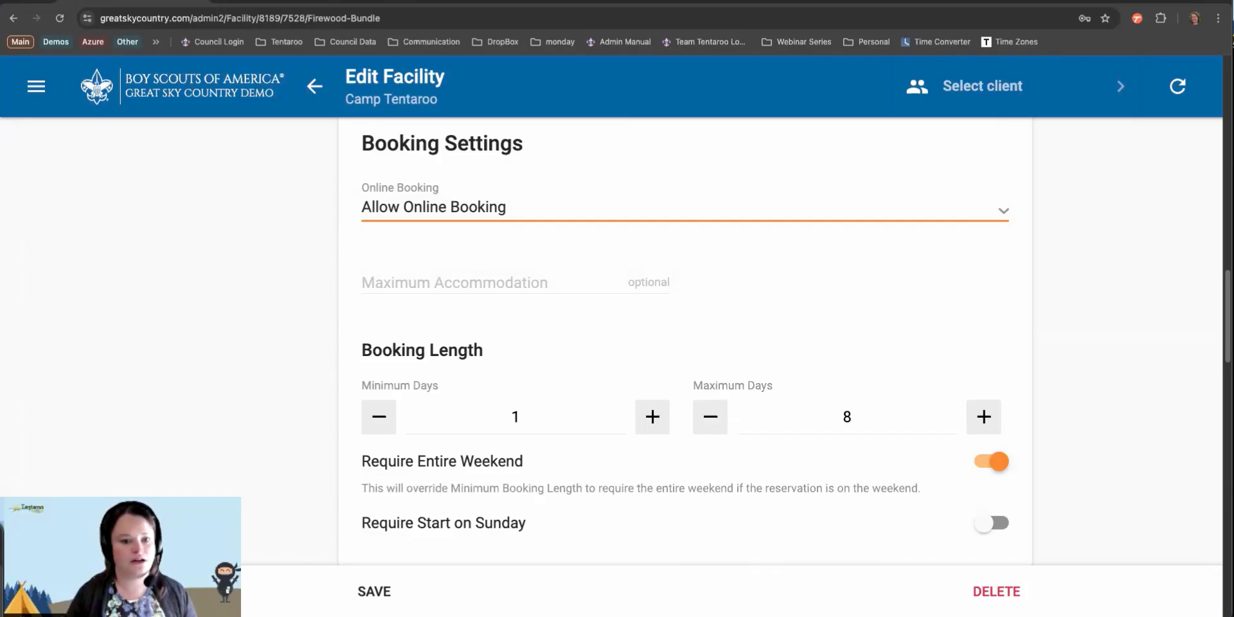
Set the Firewood Bundle's maximum booking length to 1 day and turn off the entire-weekend requirement.
{"action": "scroll", "coordinate": [537, 328], "scroll_direction": "down", "scroll_amount": 3}
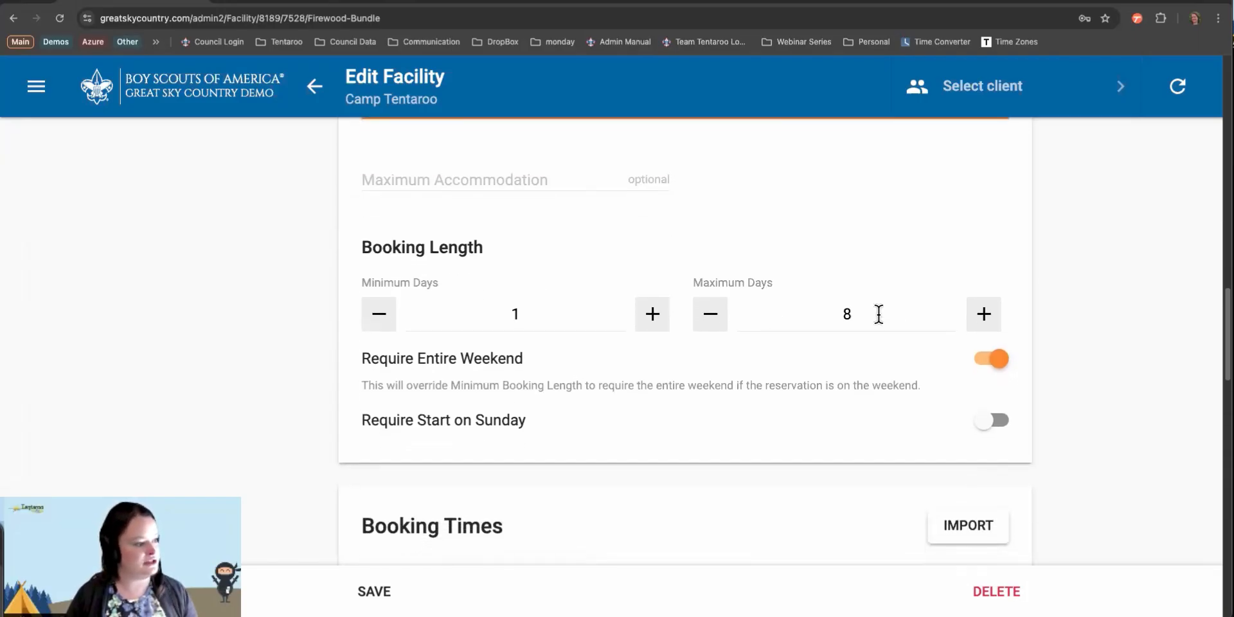
{"action": "double_click", "coordinate": [843, 314]}
{"action": "key", "text": "BackSpace"}
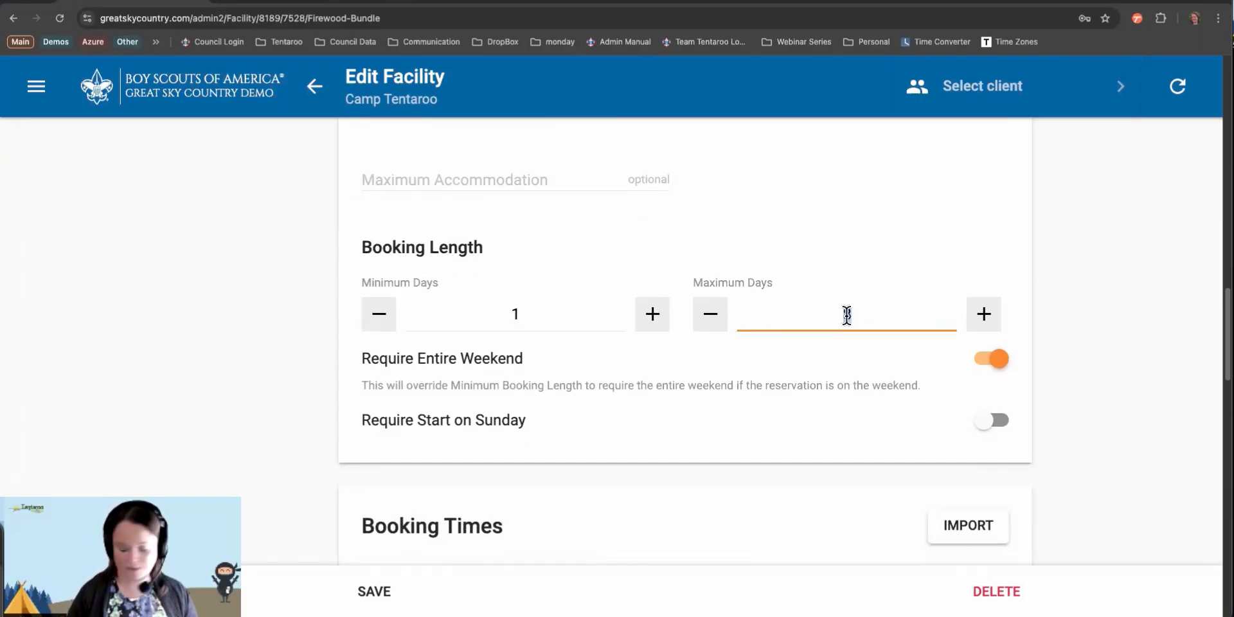
{"action": "type", "text": "1"}
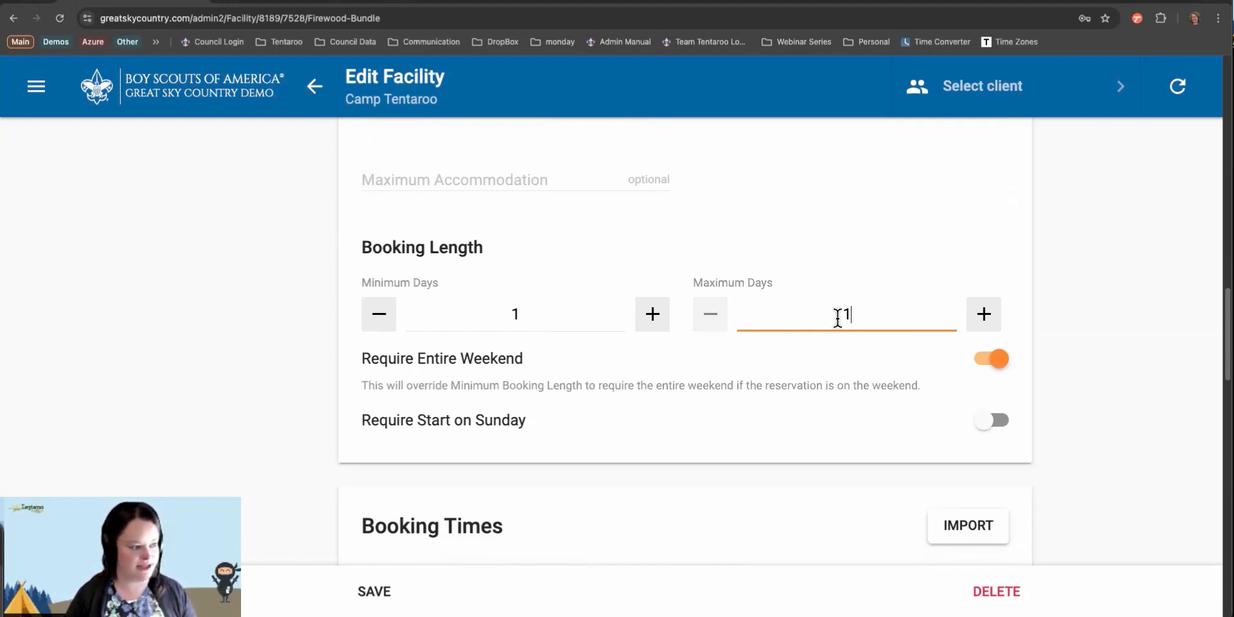
{"action": "left_click", "coordinate": [1041, 313]}
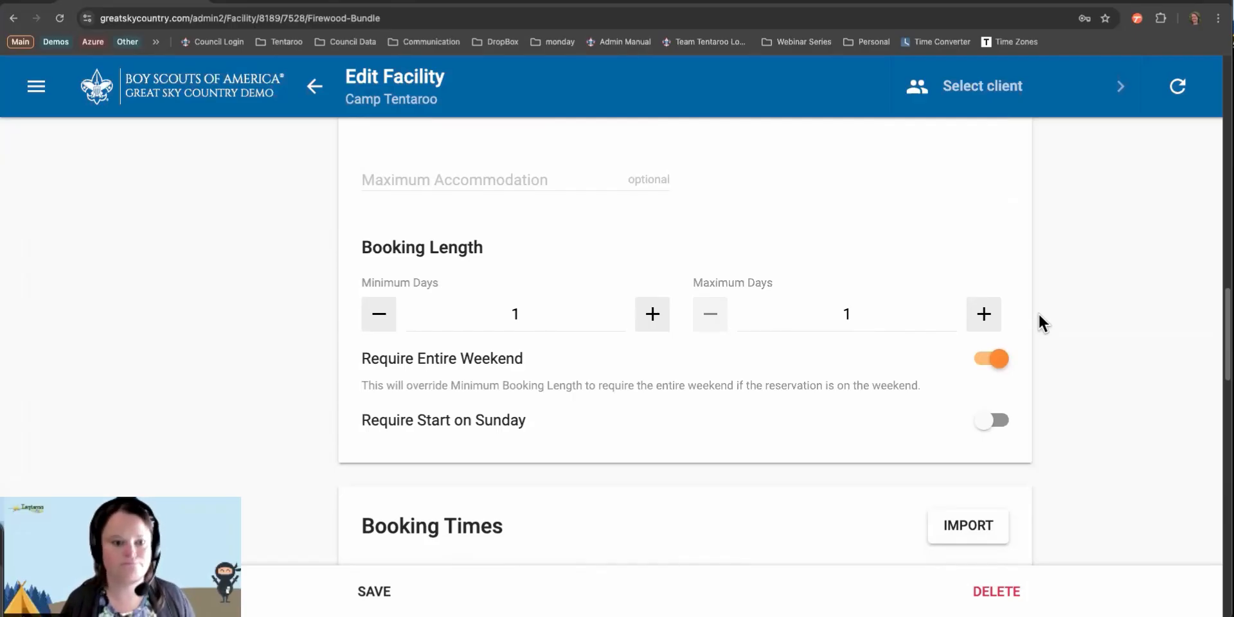
{"action": "left_click", "coordinate": [993, 366]}
{"action": "scroll", "coordinate": [971, 337], "scroll_direction": "down", "scroll_amount": 3}
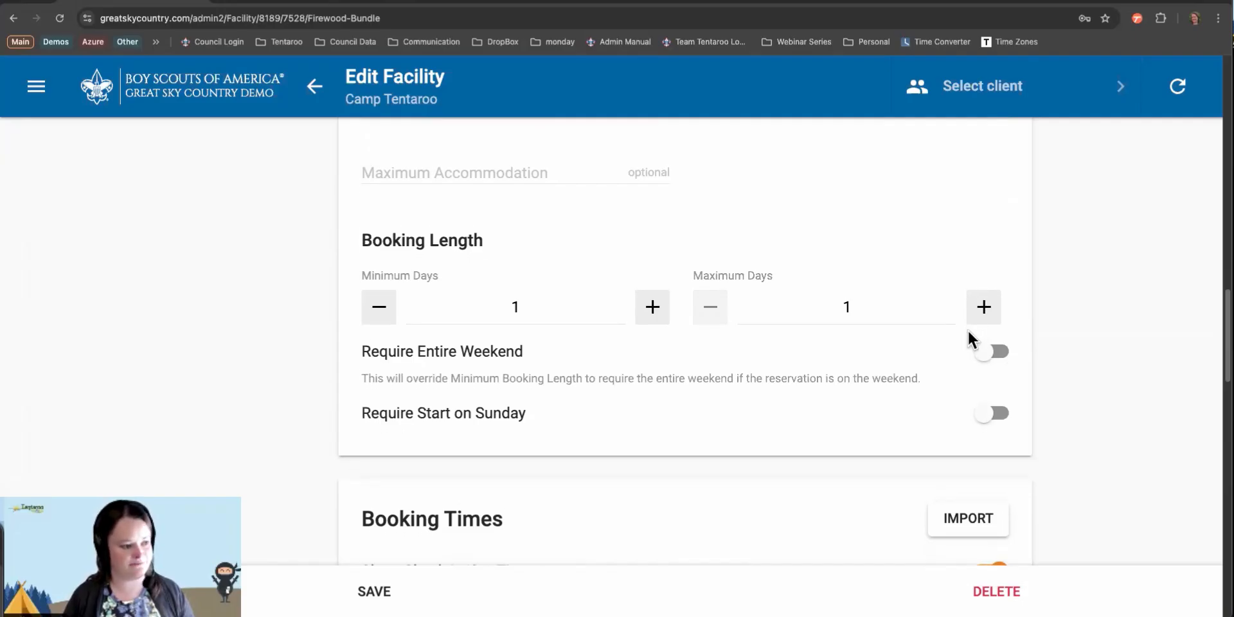
{"action": "scroll", "coordinate": [969, 337], "scroll_direction": "down", "scroll_amount": 4}
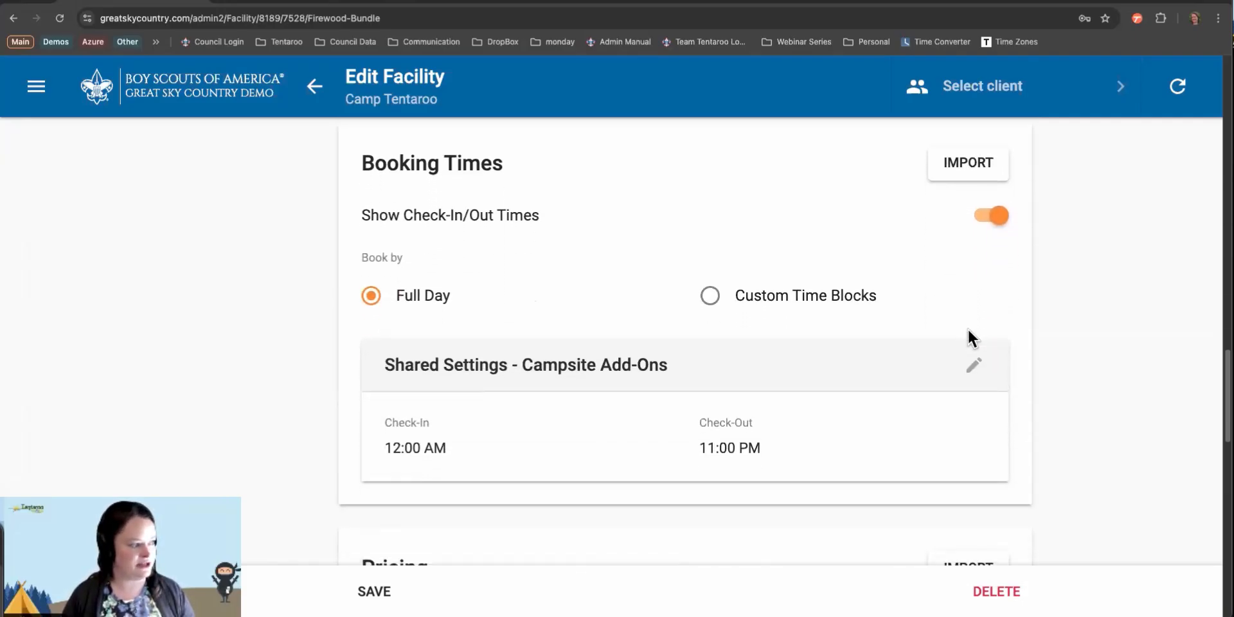
Hide the check-in/out times, switch booking to Custom Time Blocks, and add three more blocks for a total of four.
{"action": "left_click", "coordinate": [990, 218]}
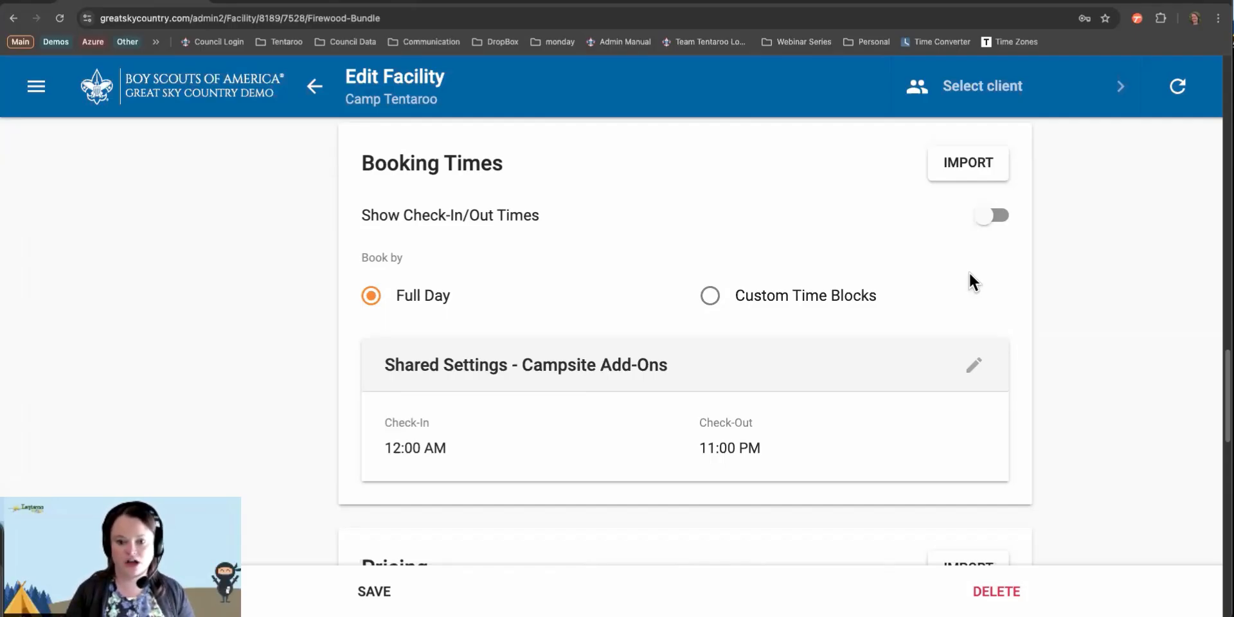
{"action": "left_click", "coordinate": [711, 297]}
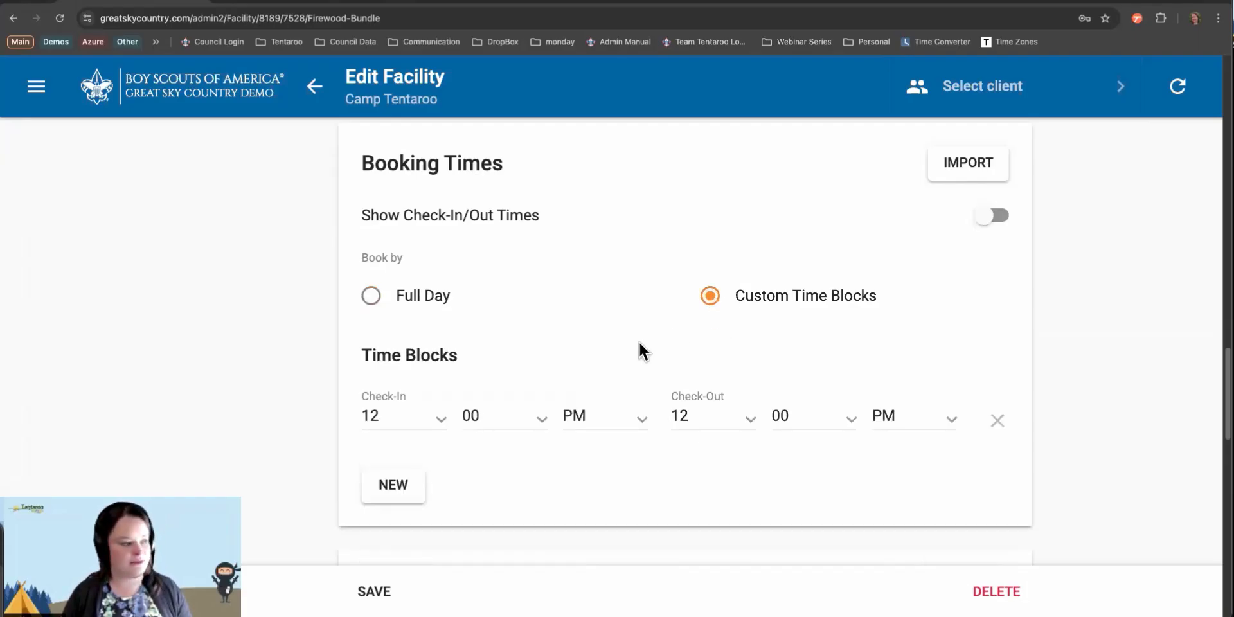
{"action": "left_click", "coordinate": [396, 486]}
{"action": "scroll", "coordinate": [405, 486], "scroll_direction": "down", "scroll_amount": 2}
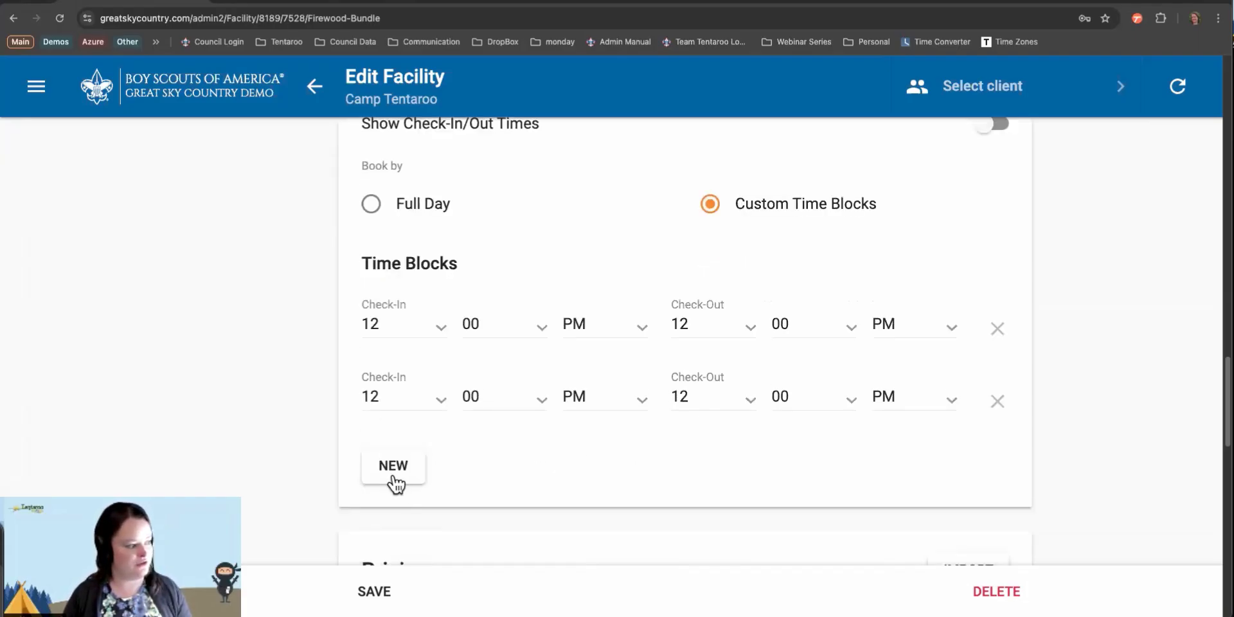
{"action": "left_click", "coordinate": [396, 483]}
{"action": "left_click", "coordinate": [388, 537]}
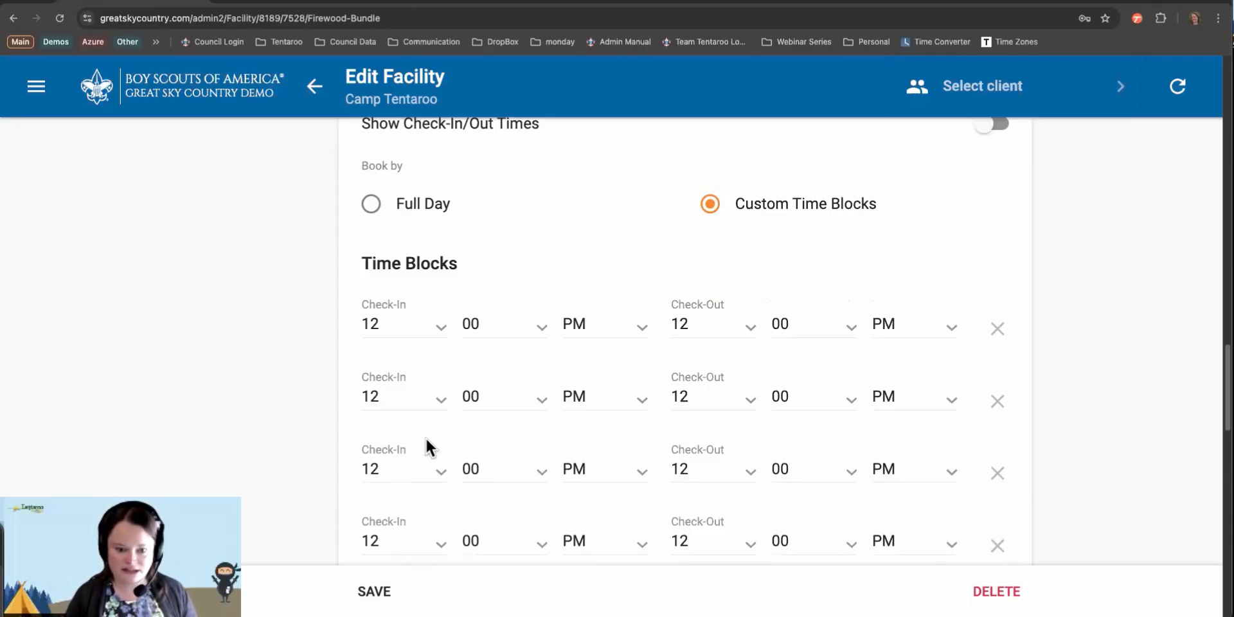
Set the first time block's check-out to 1:00 PM and the remaining blocks' check-ins to 1:00, 2:00 and 3:00 PM.
{"action": "left_click", "coordinate": [698, 329]}
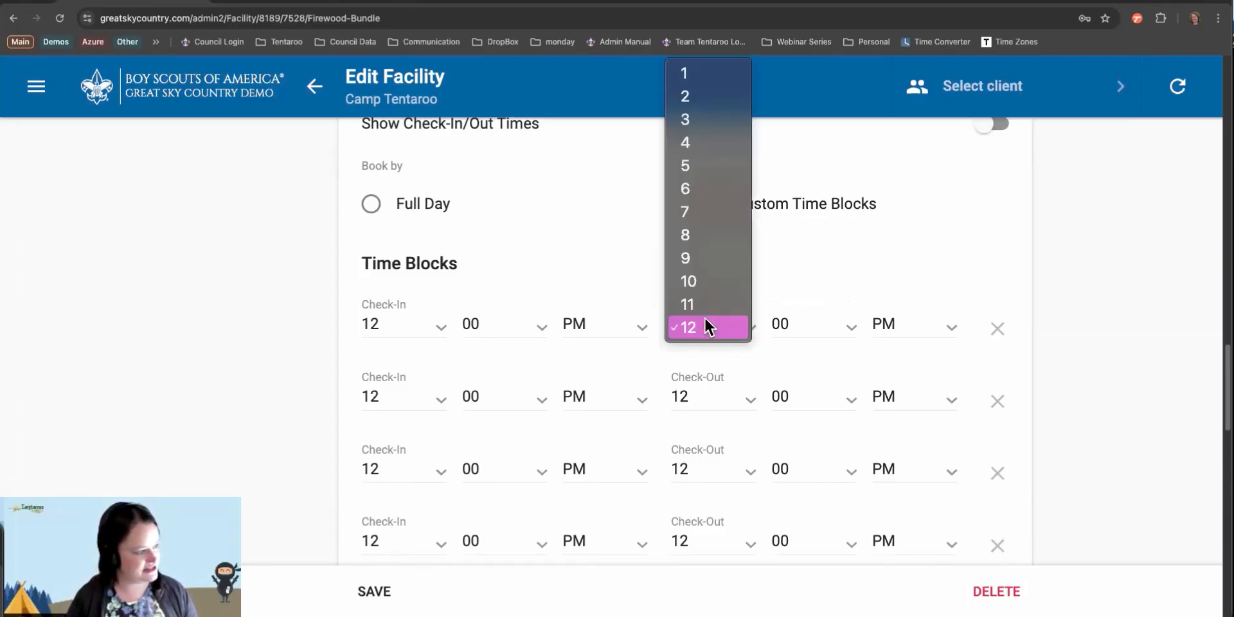
{"action": "left_click", "coordinate": [680, 74]}
{"action": "left_click", "coordinate": [904, 325]}
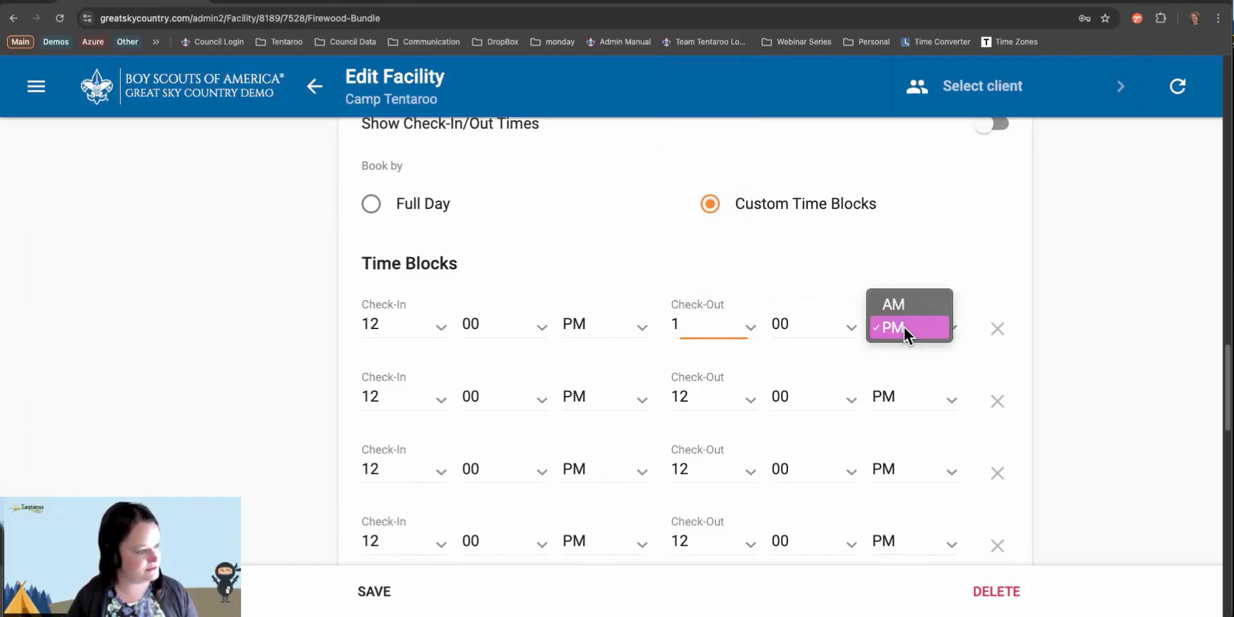
{"action": "left_click", "coordinate": [900, 328]}
{"action": "left_click", "coordinate": [405, 395]}
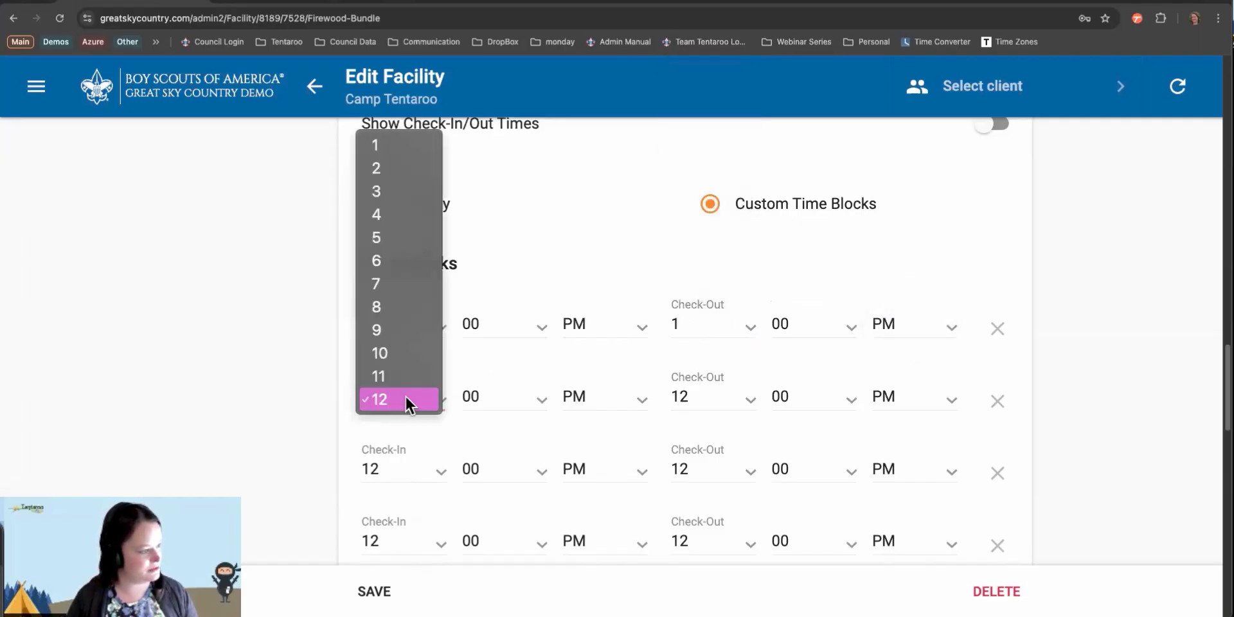
{"action": "left_click", "coordinate": [395, 148]}
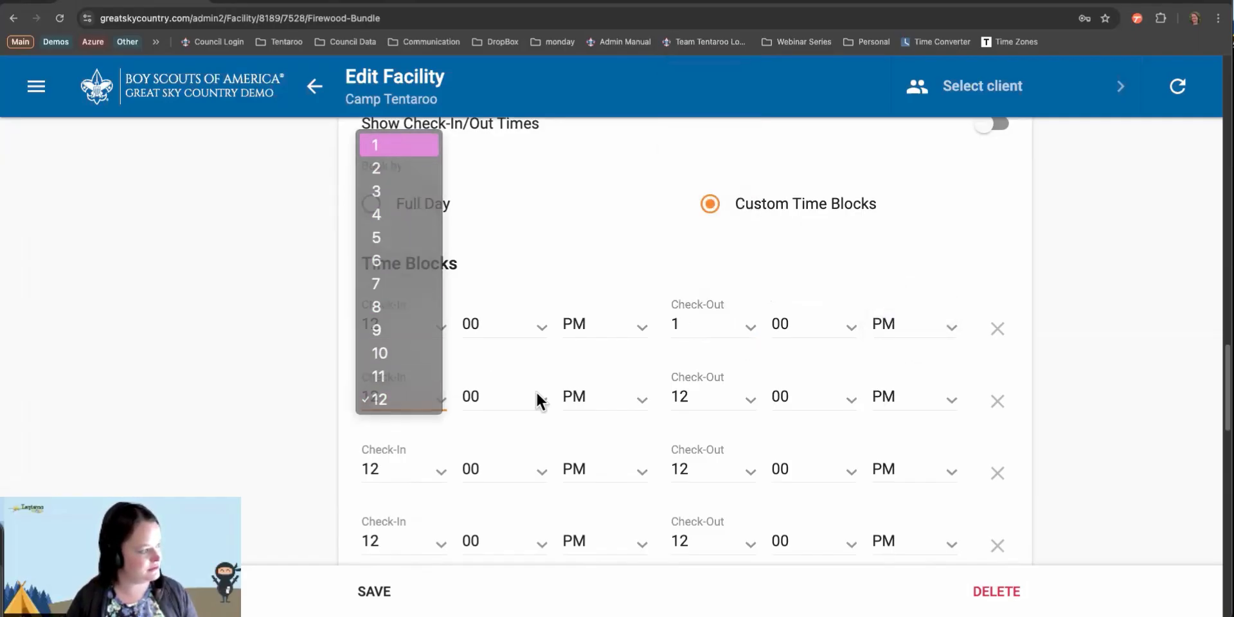
{"action": "left_click", "coordinate": [405, 469]}
{"action": "left_click", "coordinate": [390, 243]}
{"action": "left_click", "coordinate": [397, 544]}
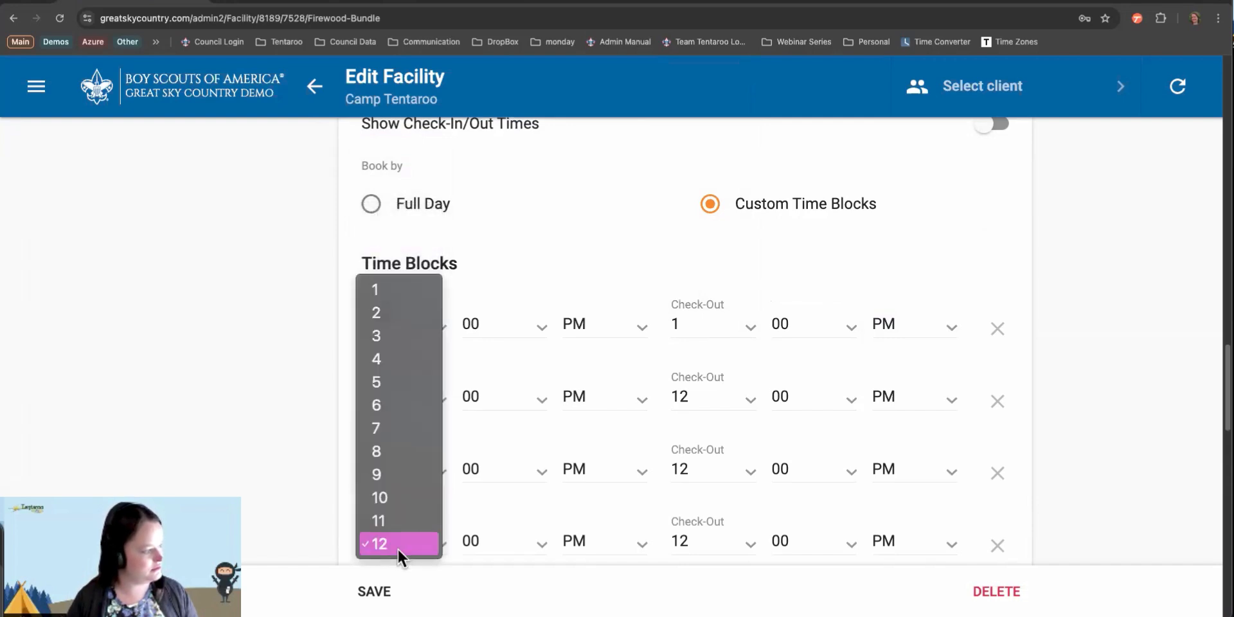
Set the check-outs of the second, third and fourth time blocks to 2:00, 3:00 and 4:00 PM.
{"action": "left_click", "coordinate": [698, 390]}
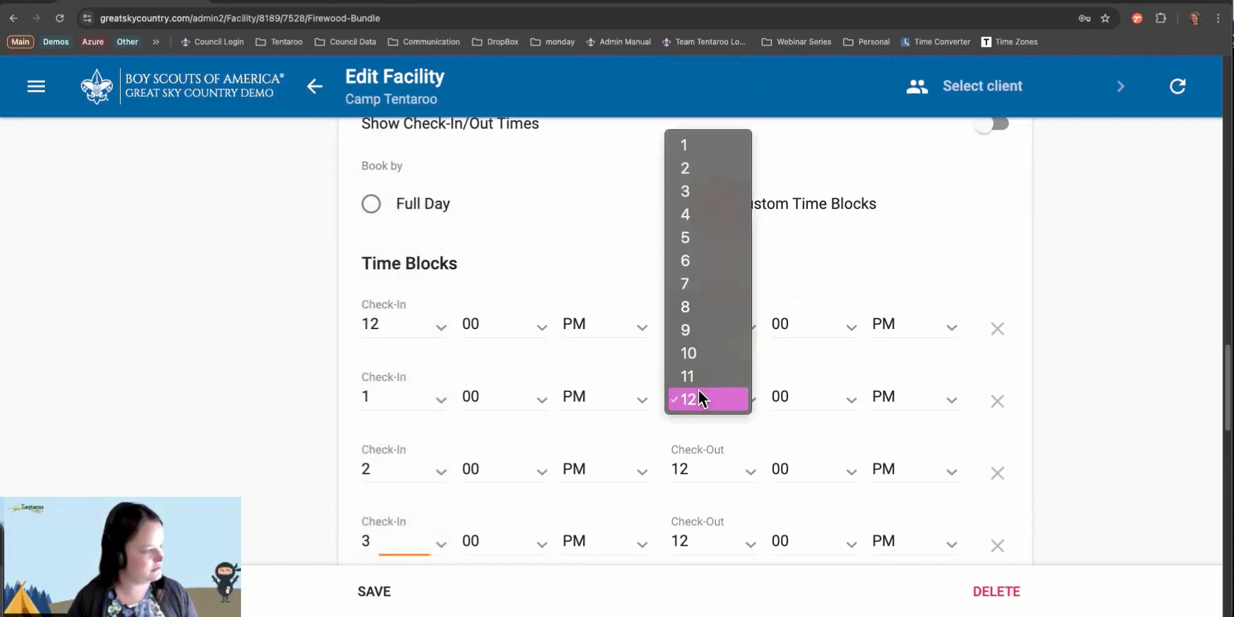
{"action": "left_click", "coordinate": [698, 166]}
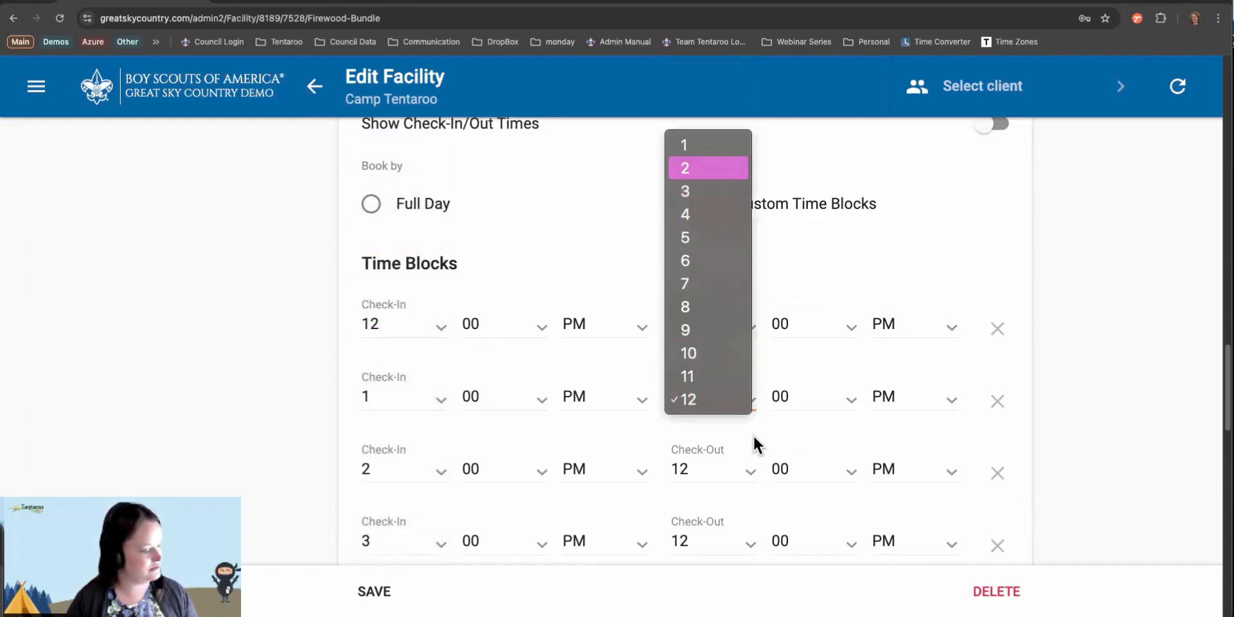
{"action": "left_click", "coordinate": [708, 476]}
{"action": "left_click", "coordinate": [712, 264]}
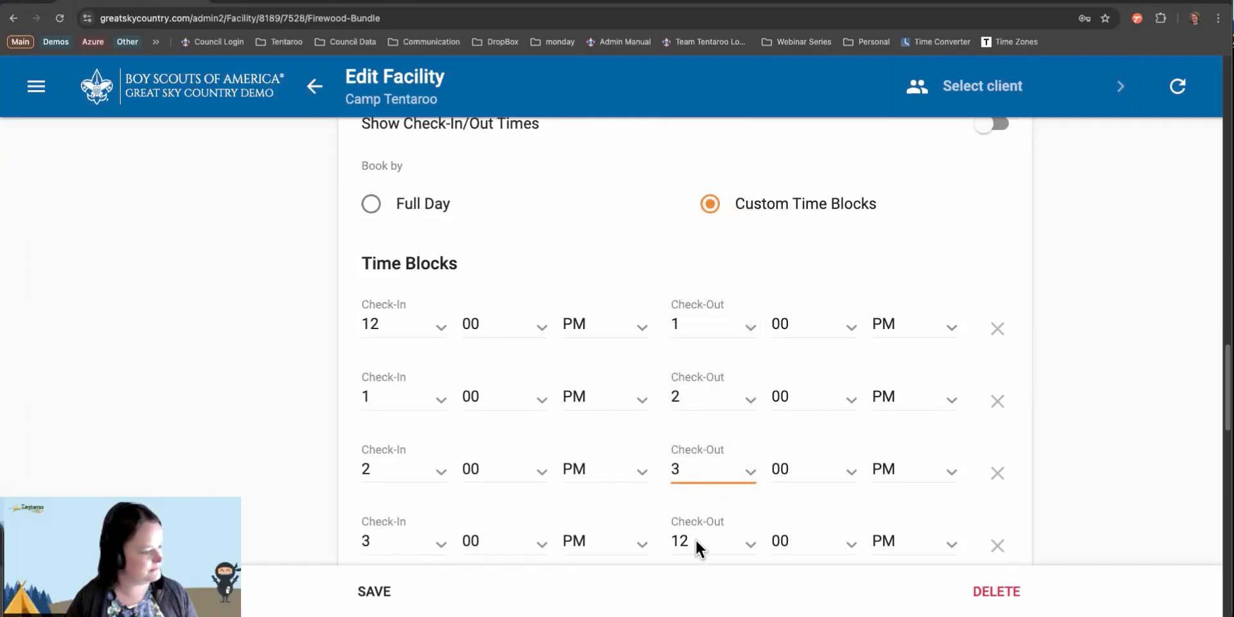
{"action": "left_click", "coordinate": [695, 541]}
{"action": "left_click", "coordinate": [701, 356]}
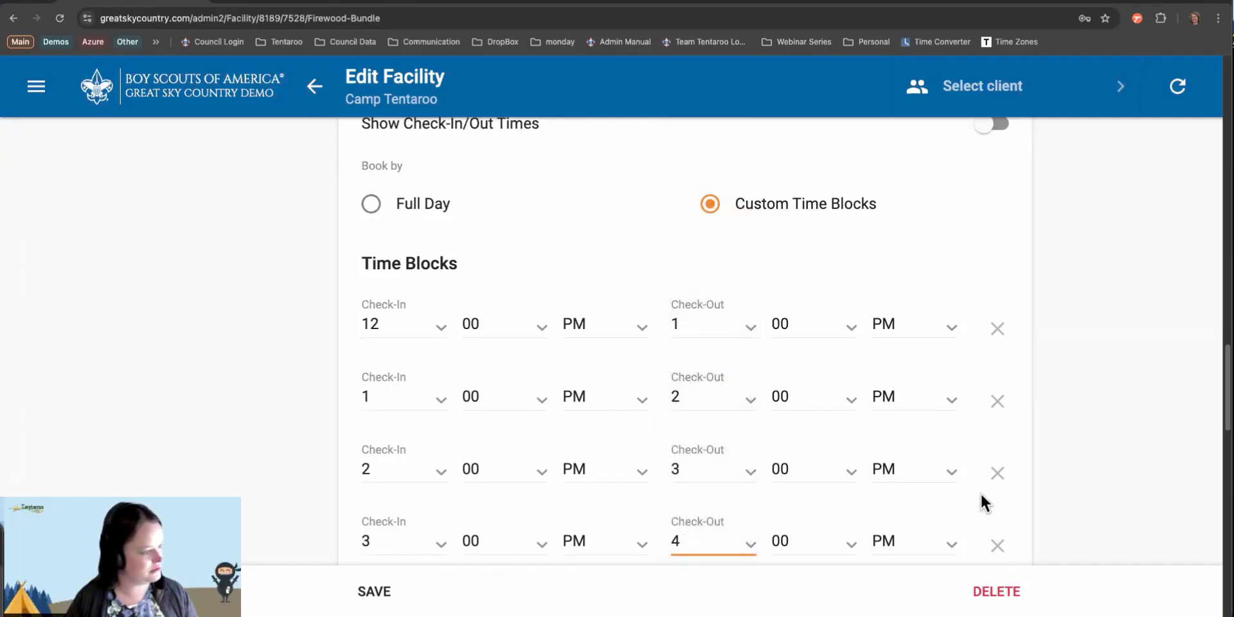
Search the GL accounts for "camp tent" and assign Year-Round Camping - Camp Tentaroo to the Firewood Bundle's pricing.
{"action": "scroll", "coordinate": [921, 476], "scroll_direction": "down", "scroll_amount": 3}
{"action": "scroll", "coordinate": [919, 483], "scroll_direction": "down", "scroll_amount": 1}
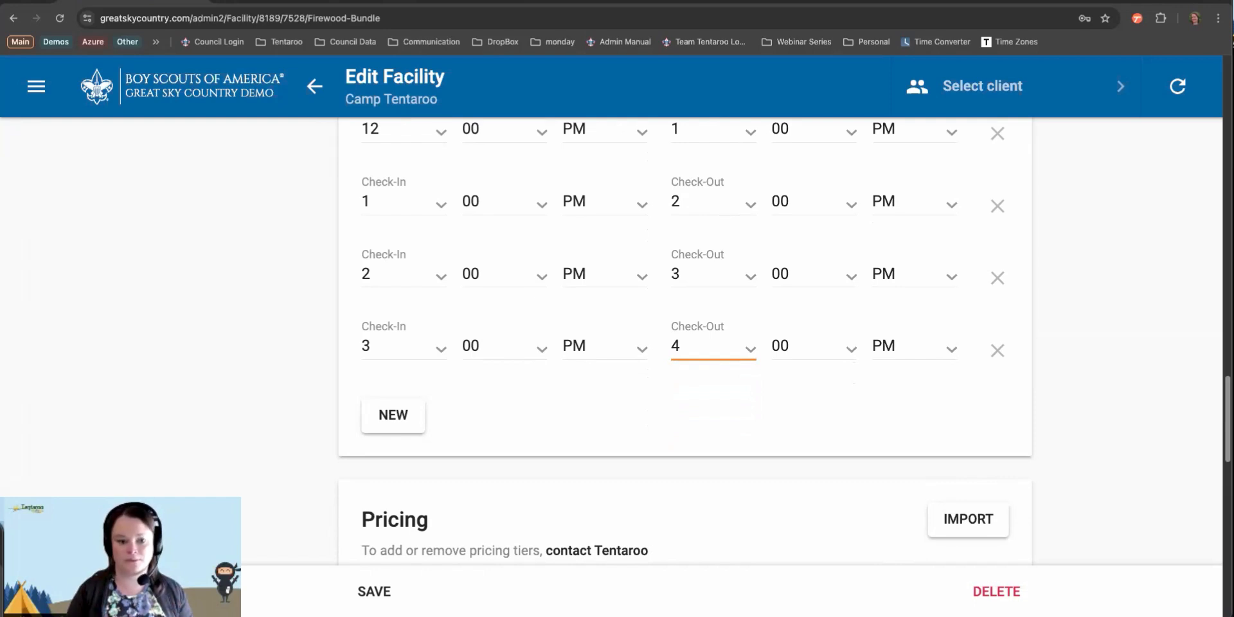
{"action": "scroll", "coordinate": [639, 328], "scroll_direction": "down", "scroll_amount": 5}
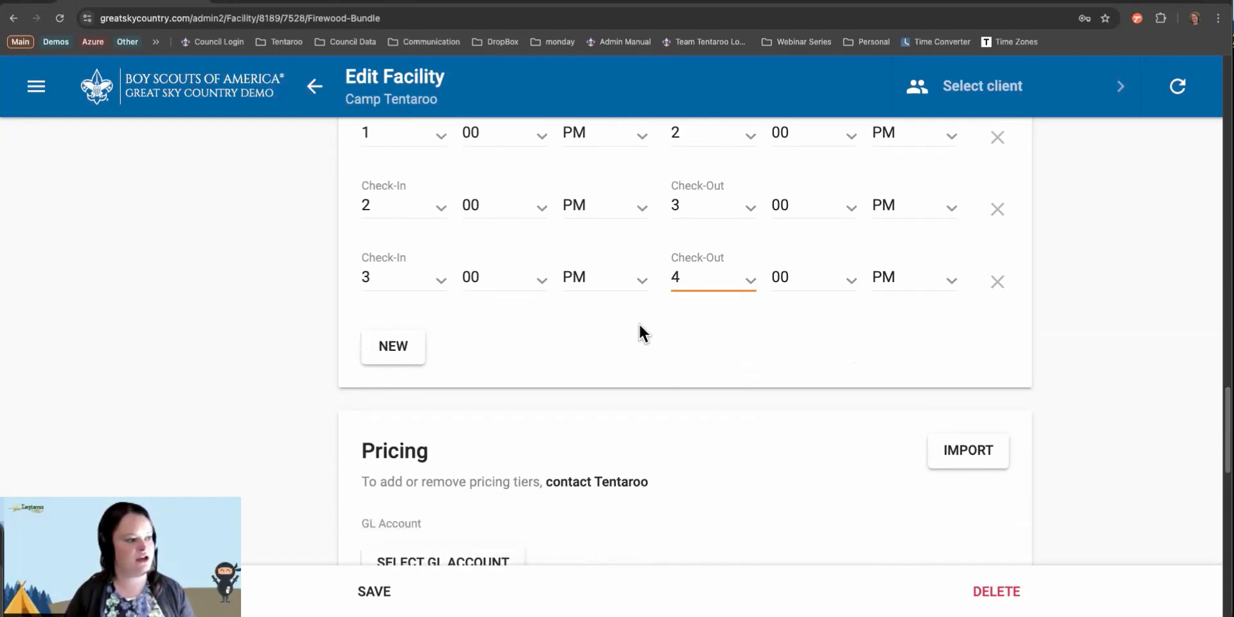
{"action": "scroll", "coordinate": [639, 328], "scroll_direction": "down", "scroll_amount": 2}
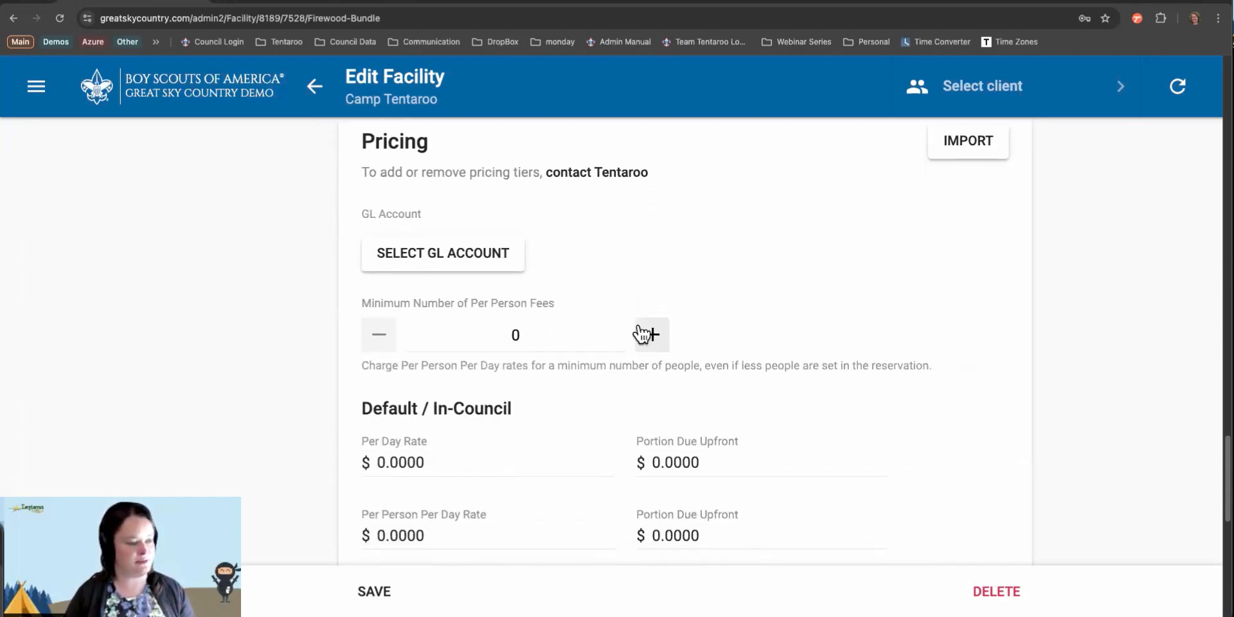
{"action": "left_click", "coordinate": [443, 255]}
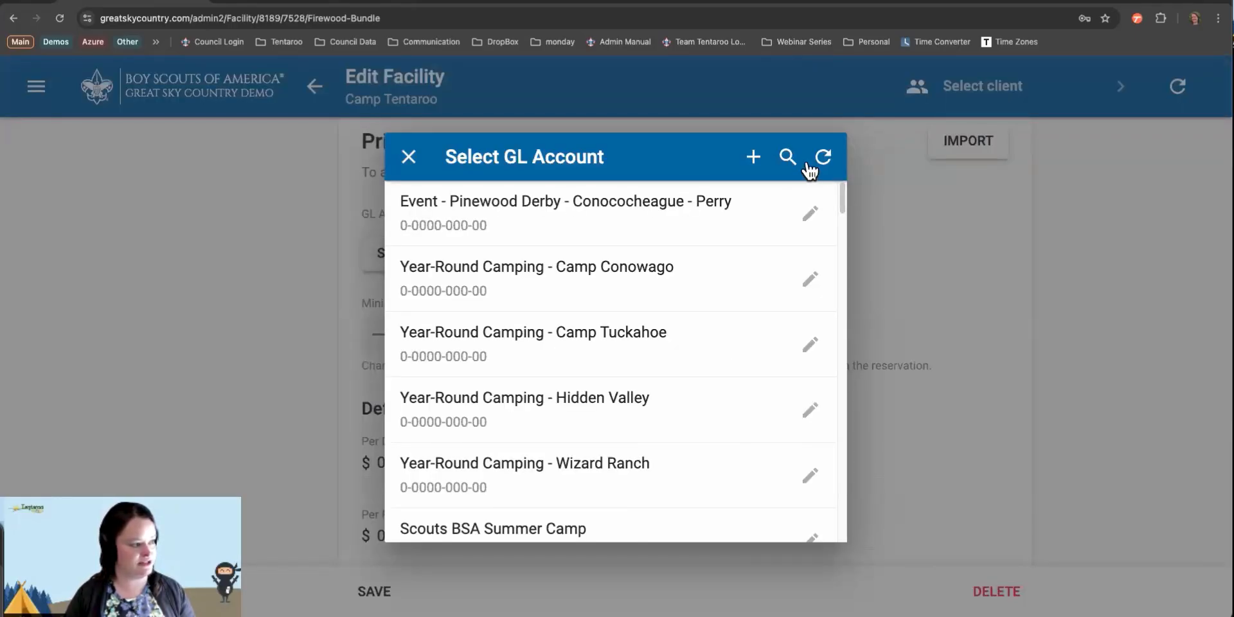
{"action": "left_click", "coordinate": [785, 155]}
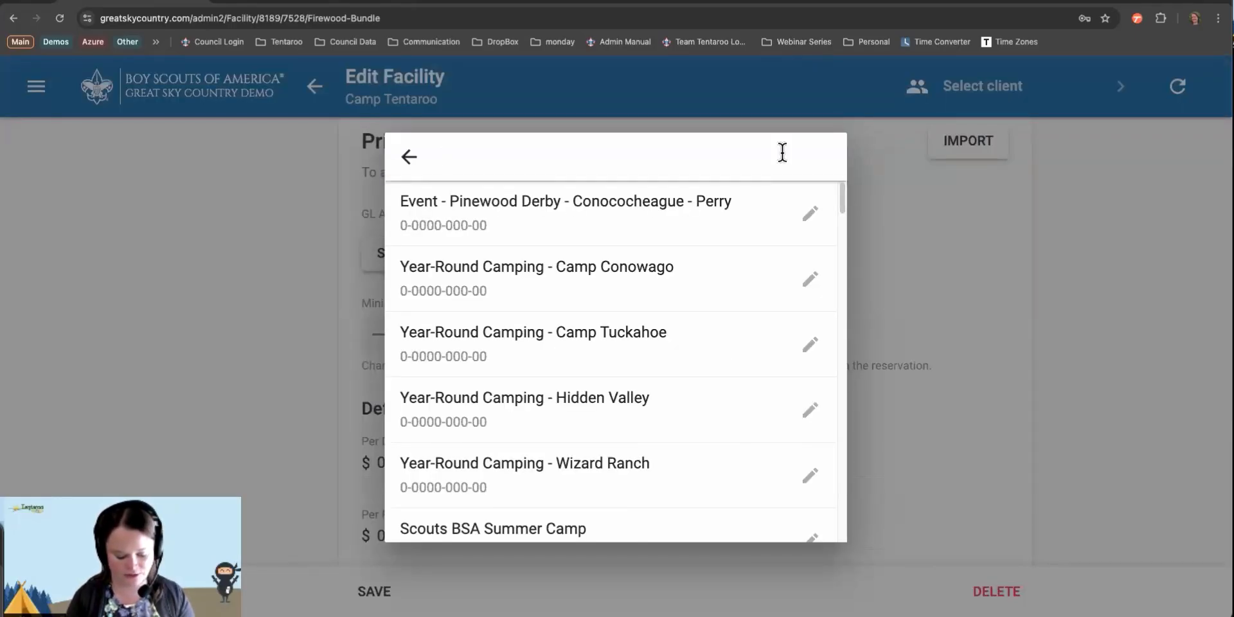
{"action": "type", "text": "camp tent"}
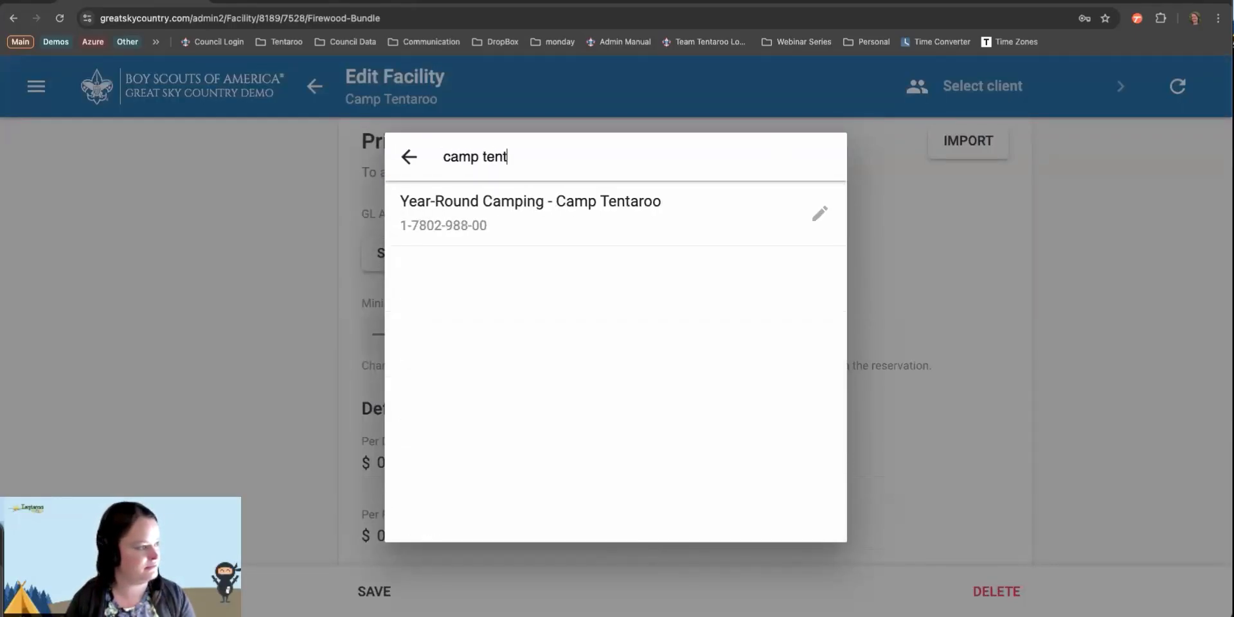
{"action": "left_click", "coordinate": [601, 217]}
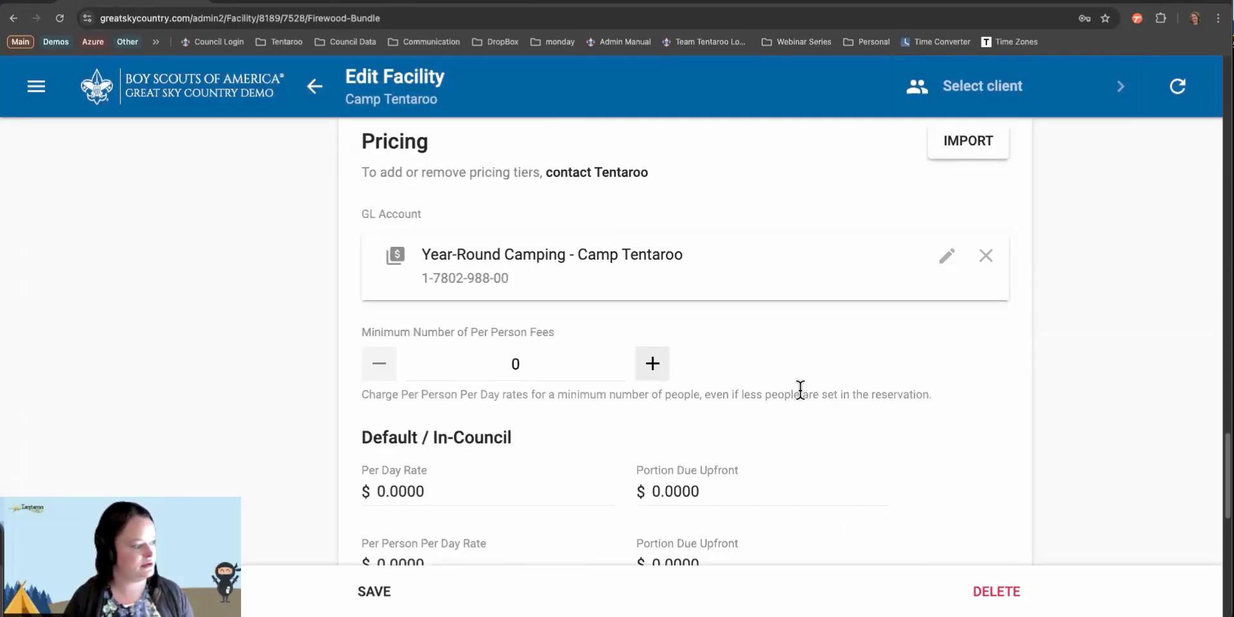
Set the Default / In-Council per day rate to $10 with $10 due upfront.
{"action": "scroll", "coordinate": [799, 388], "scroll_direction": "down", "scroll_amount": 5}
{"action": "scroll", "coordinate": [799, 390], "scroll_direction": "down", "scroll_amount": 1}
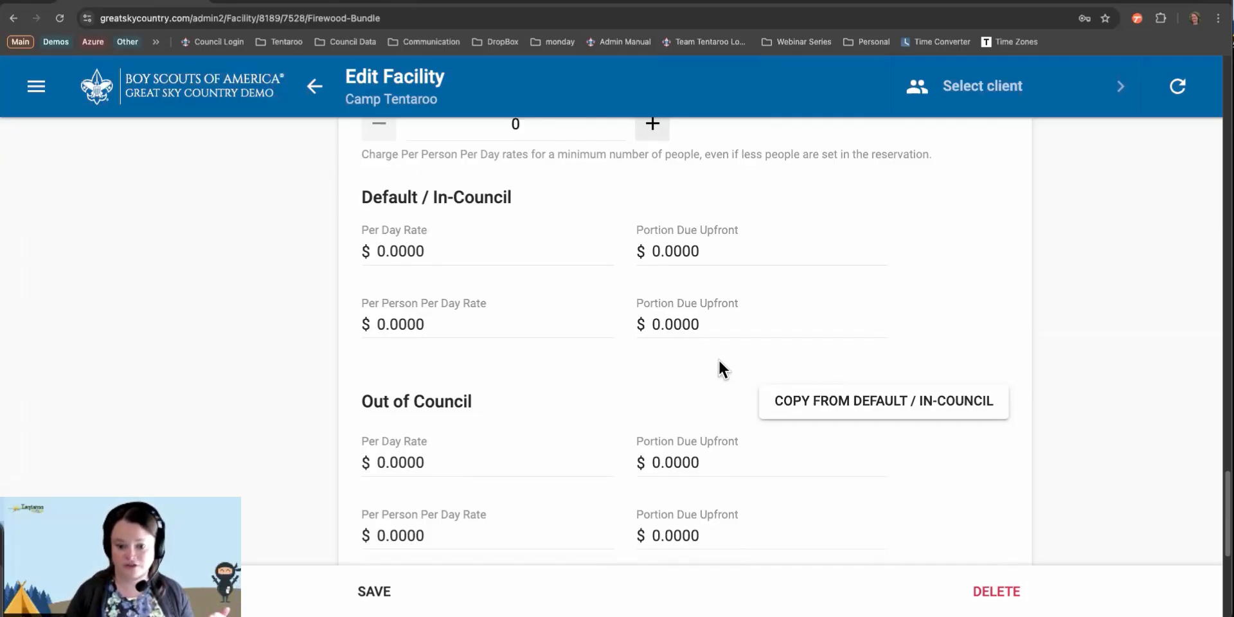
{"action": "left_click", "coordinate": [381, 251]}
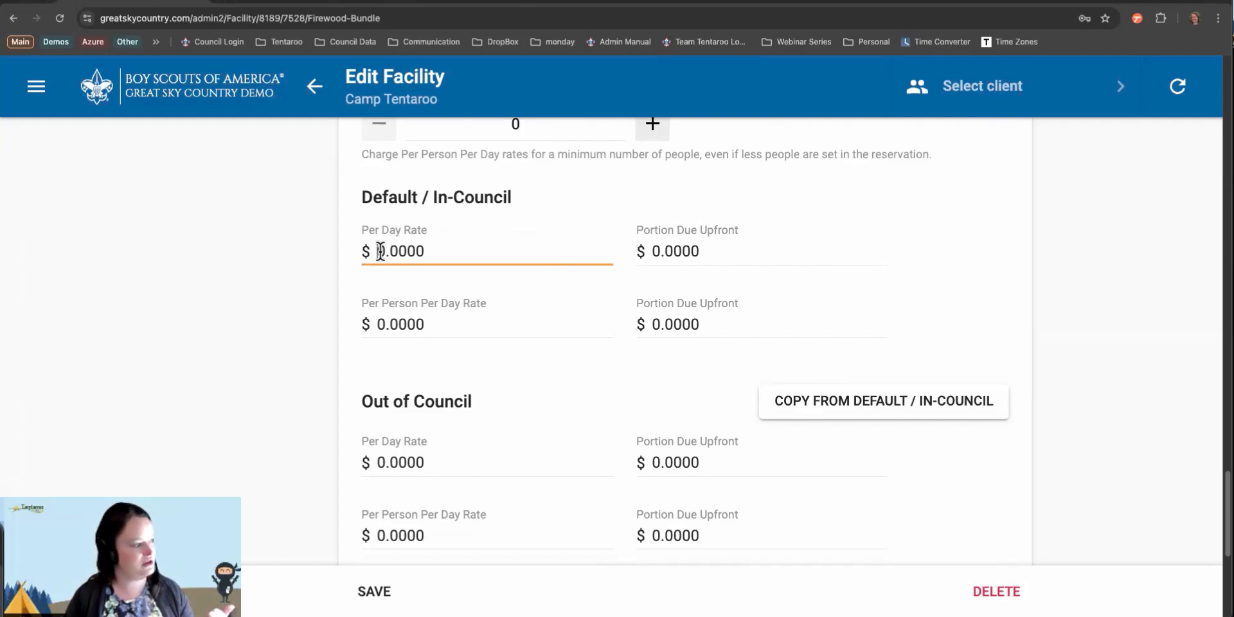
{"action": "type", "text": "1"}
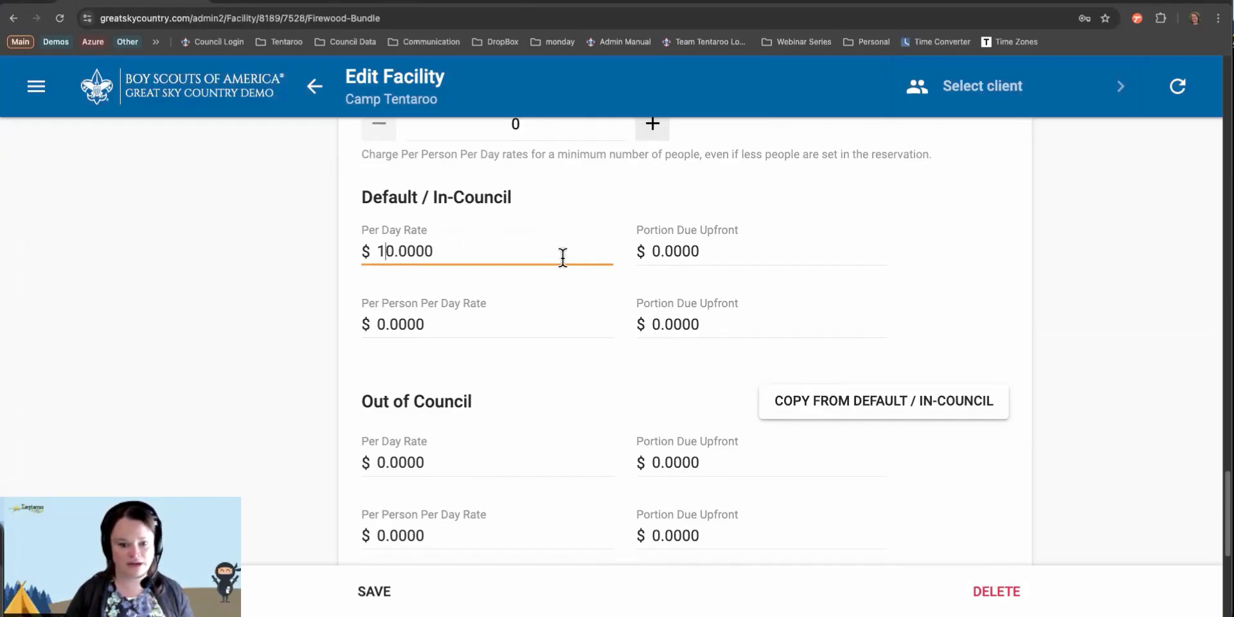
{"action": "left_click", "coordinate": [650, 252]}
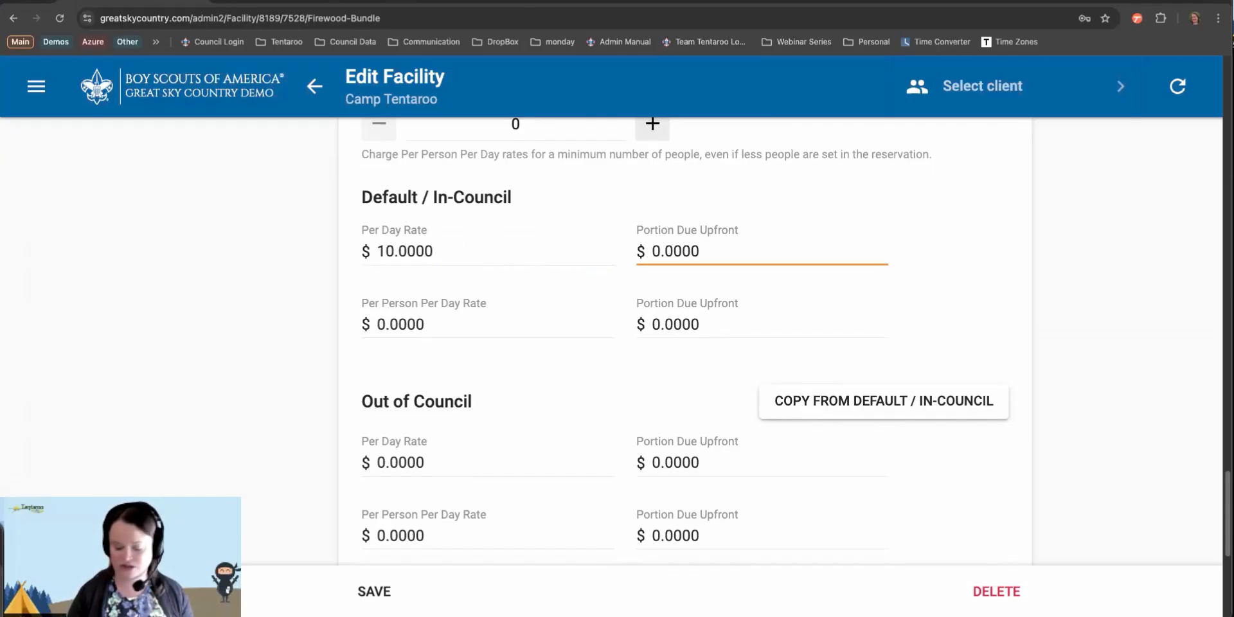
{"action": "type", "text": "1"}
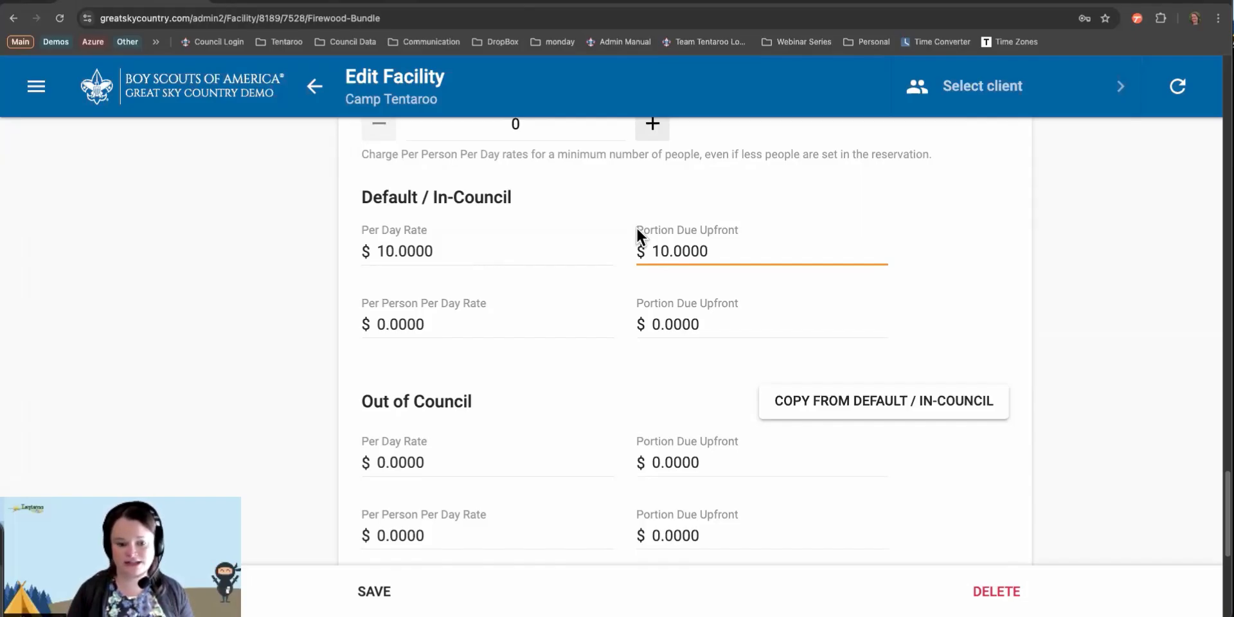
{"action": "left_click", "coordinate": [377, 327]}
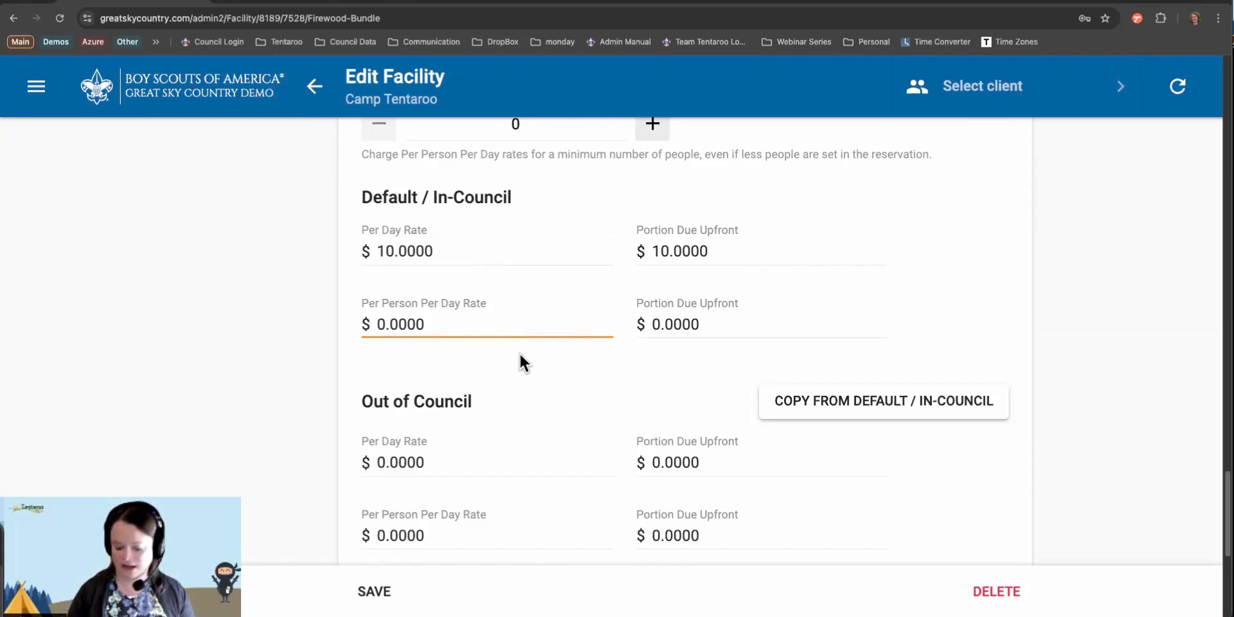
{"action": "type", "text": "2"}
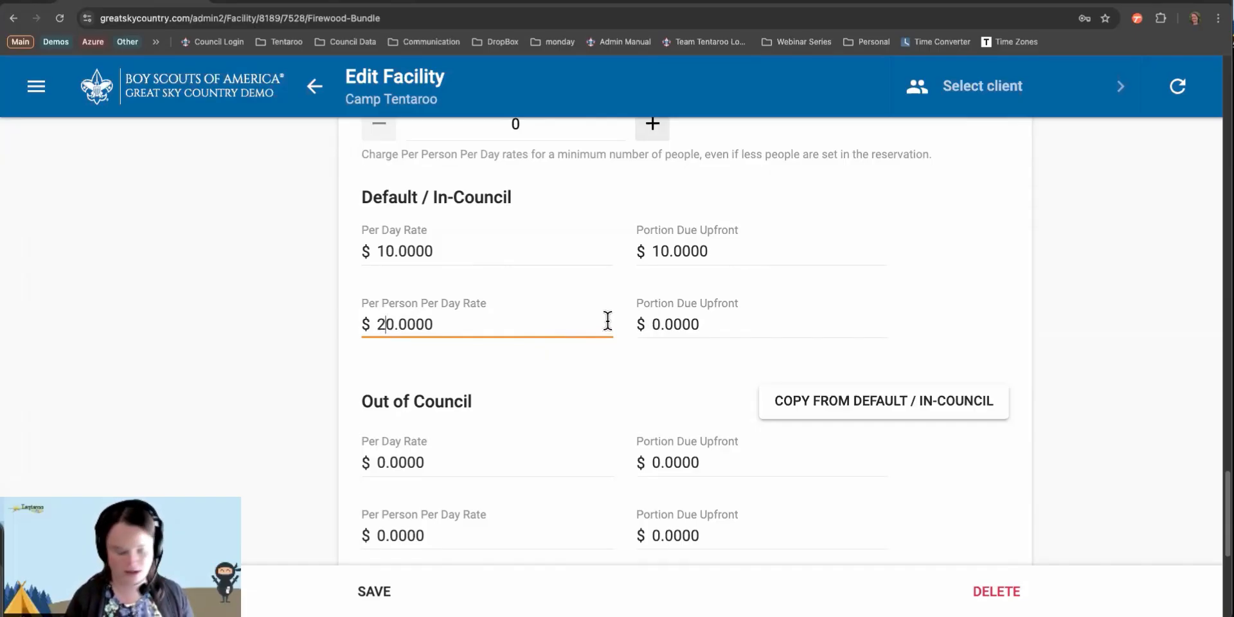
{"action": "key", "text": "BackSpace"}
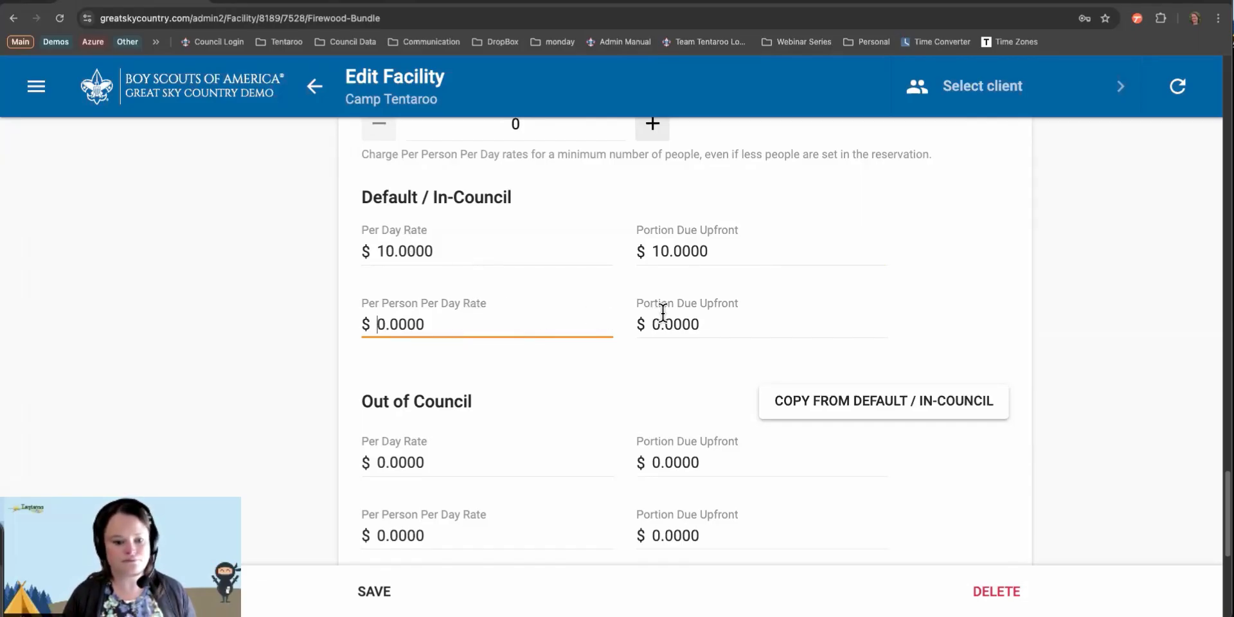
Copy the Default / In-Council rates to the Out of Council and Special Event tiers and save the Firewood Bundle.
{"action": "scroll", "coordinate": [733, 334], "scroll_direction": "down", "scroll_amount": 2}
{"action": "left_click", "coordinate": [832, 352]}
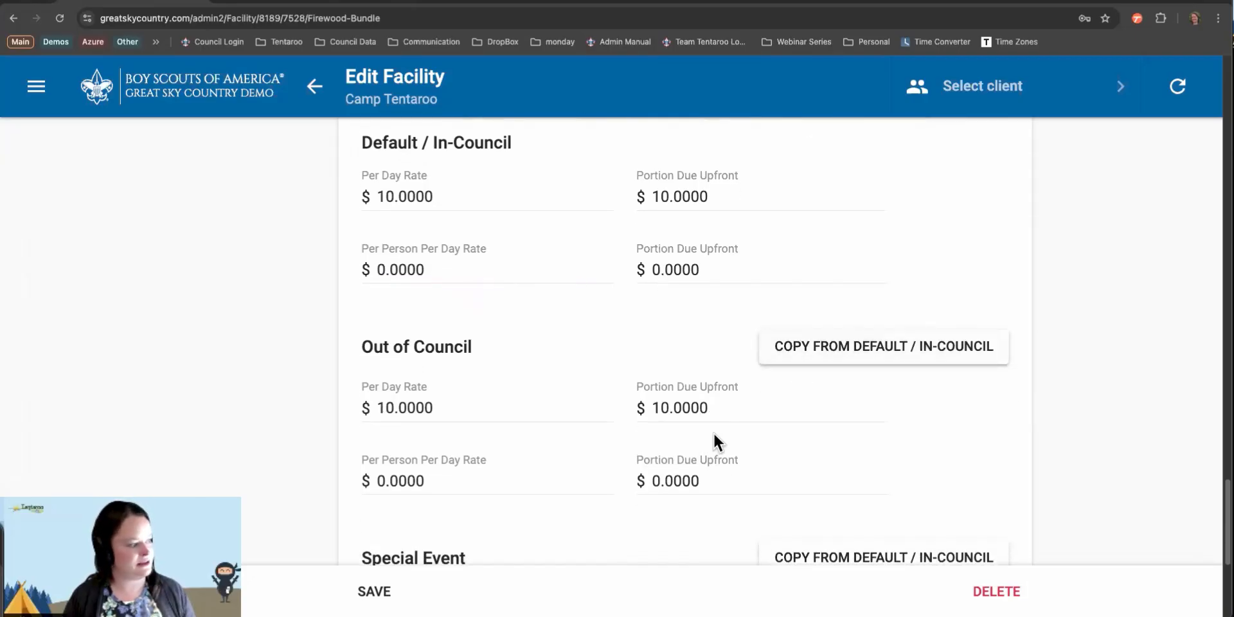
{"action": "scroll", "coordinate": [758, 399], "scroll_direction": "down", "scroll_amount": 3}
{"action": "left_click", "coordinate": [813, 358]}
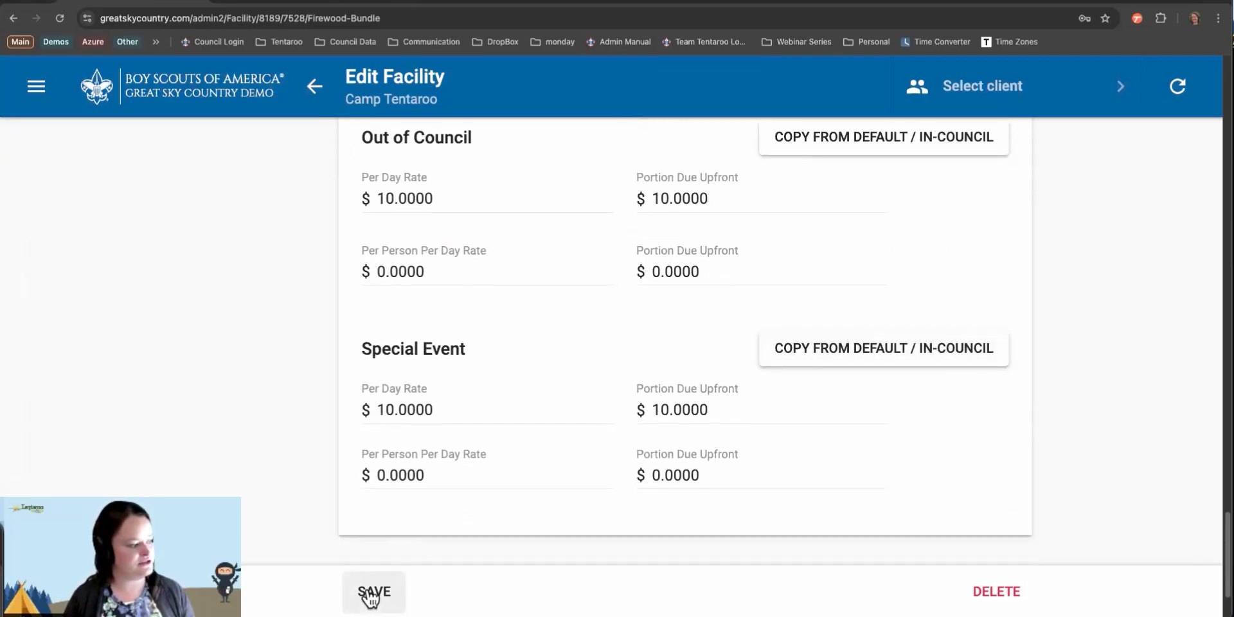
{"action": "left_click", "coordinate": [371, 598]}
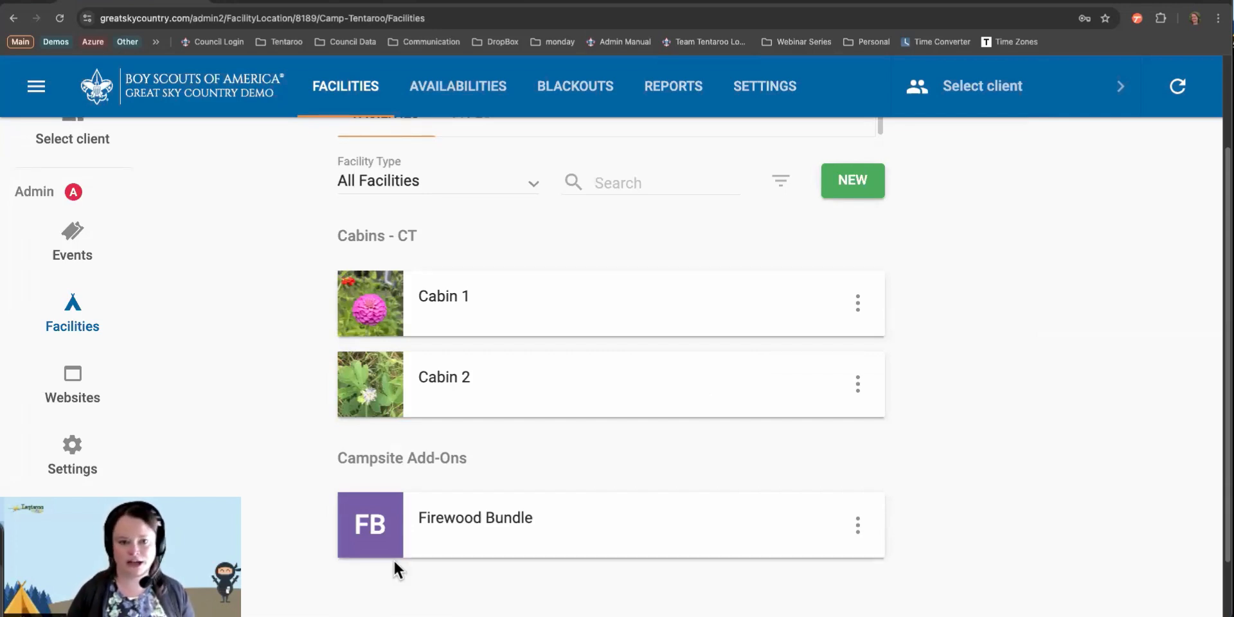
Switch to the troop's client view of Facilities, refresh the available locations, and open Camp Tentaroo.
{"action": "left_click", "coordinate": [264, 3]}
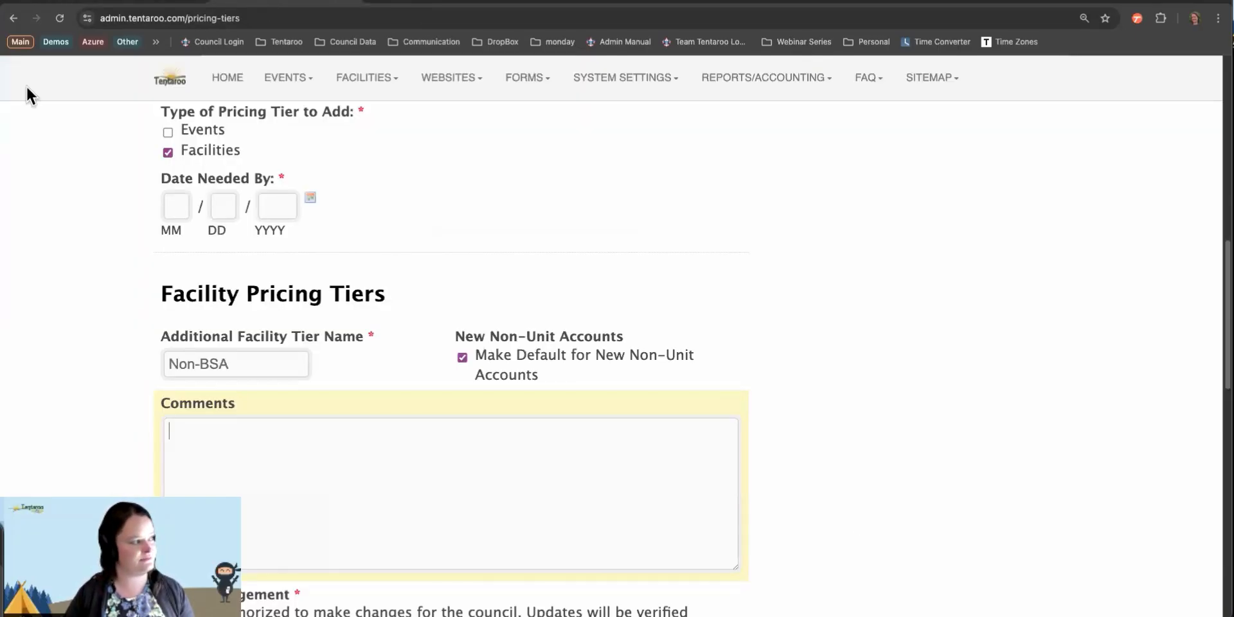
{"action": "left_click", "coordinate": [390, 7]}
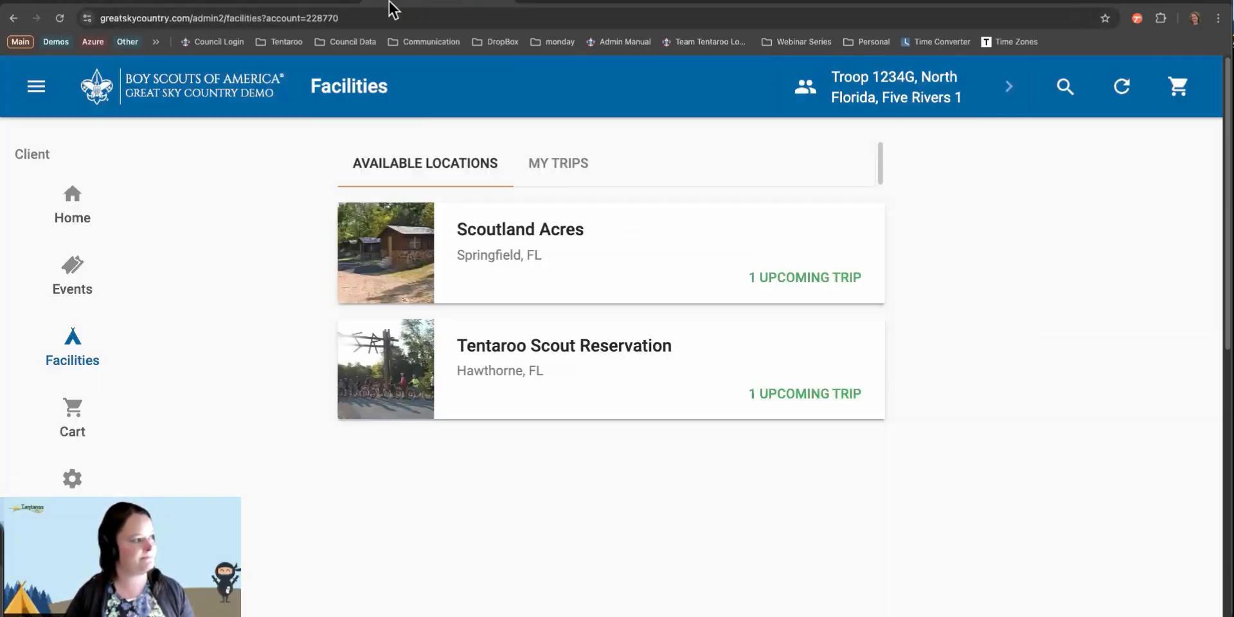
{"action": "left_click", "coordinate": [1122, 87]}
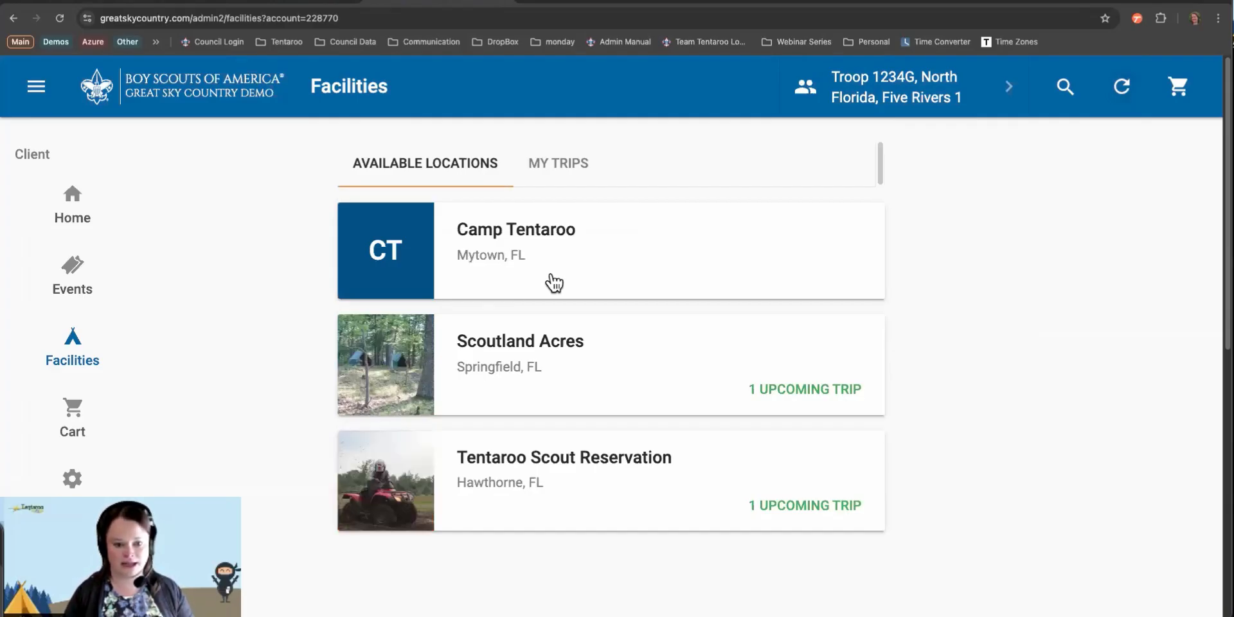
{"action": "left_click", "coordinate": [478, 242]}
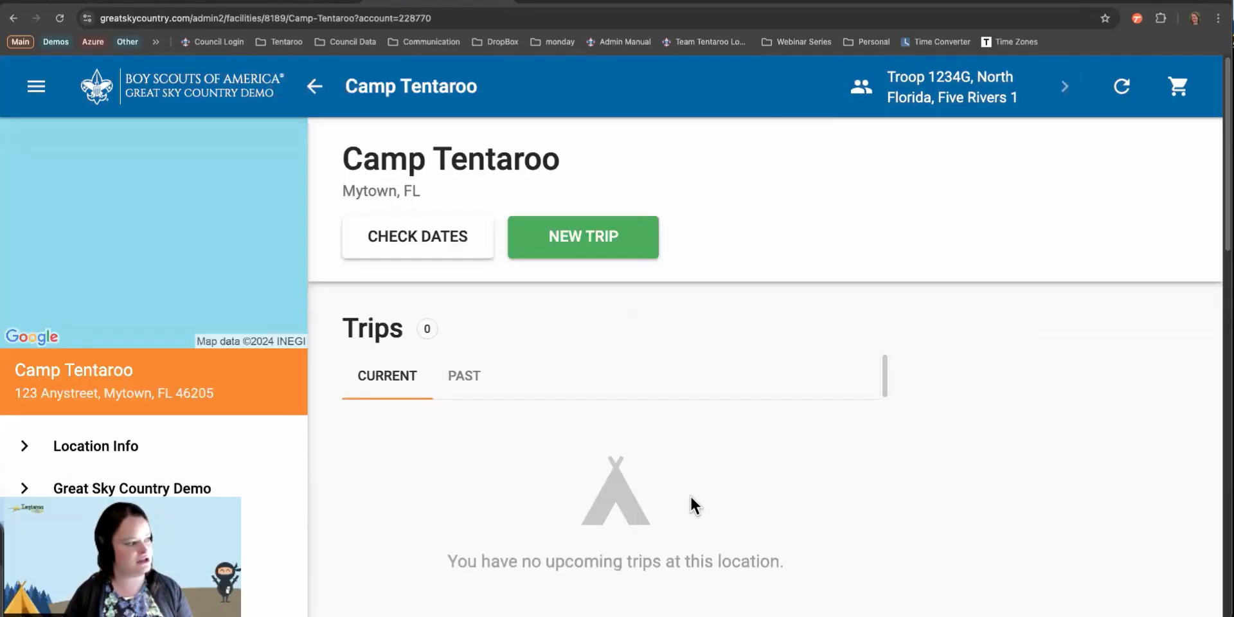
Examine the Campsite Add-Ons listings, prices and availability calendars under Camp Tentaroo's Check Dates, and return to the available locations.
{"action": "scroll", "coordinate": [549, 349], "scroll_direction": "down", "scroll_amount": 1}
{"action": "scroll", "coordinate": [623, 367], "scroll_direction": "down", "scroll_amount": 5}
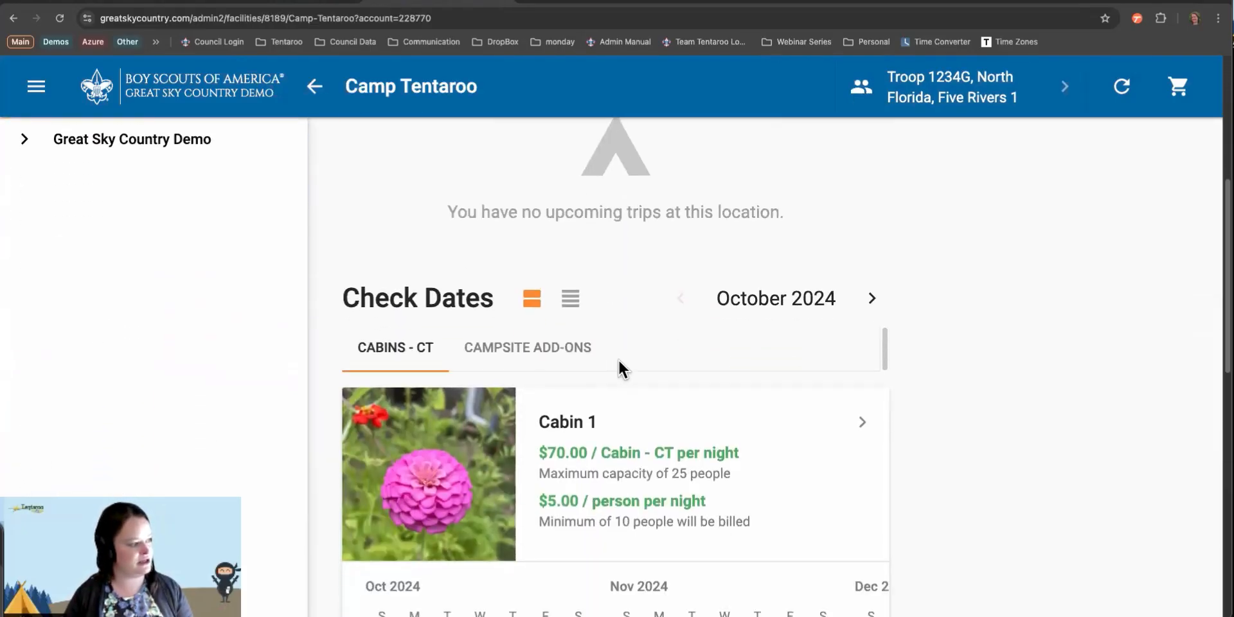
{"action": "left_click", "coordinate": [496, 353]}
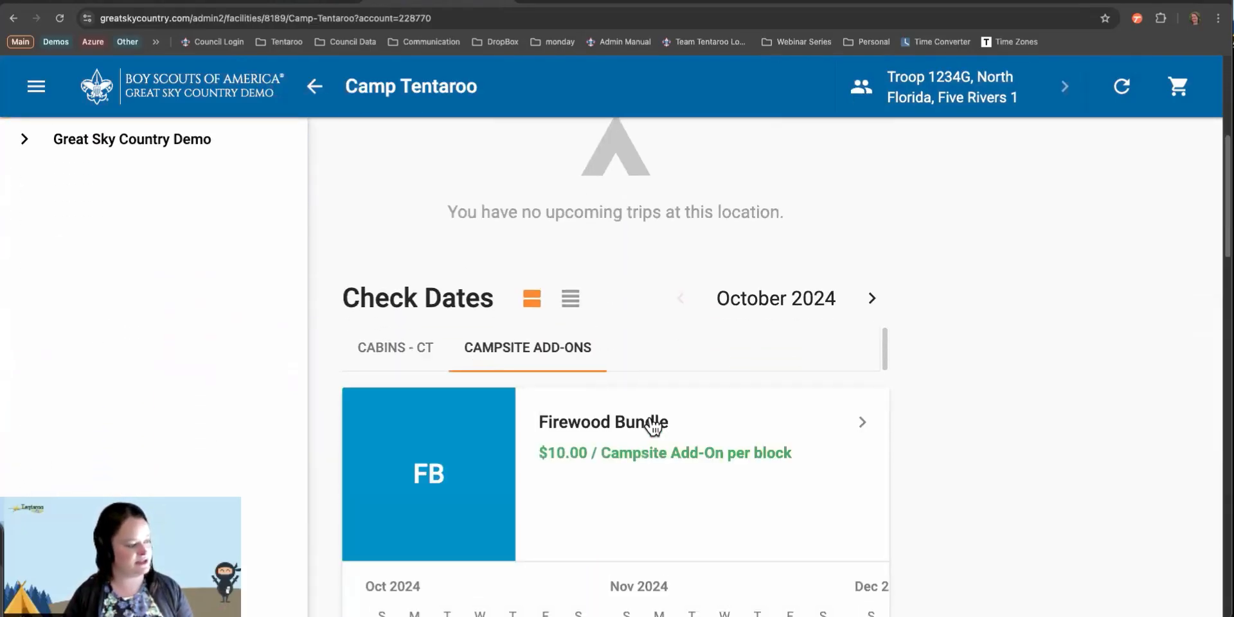
{"action": "scroll", "coordinate": [649, 421], "scroll_direction": "down", "scroll_amount": 4}
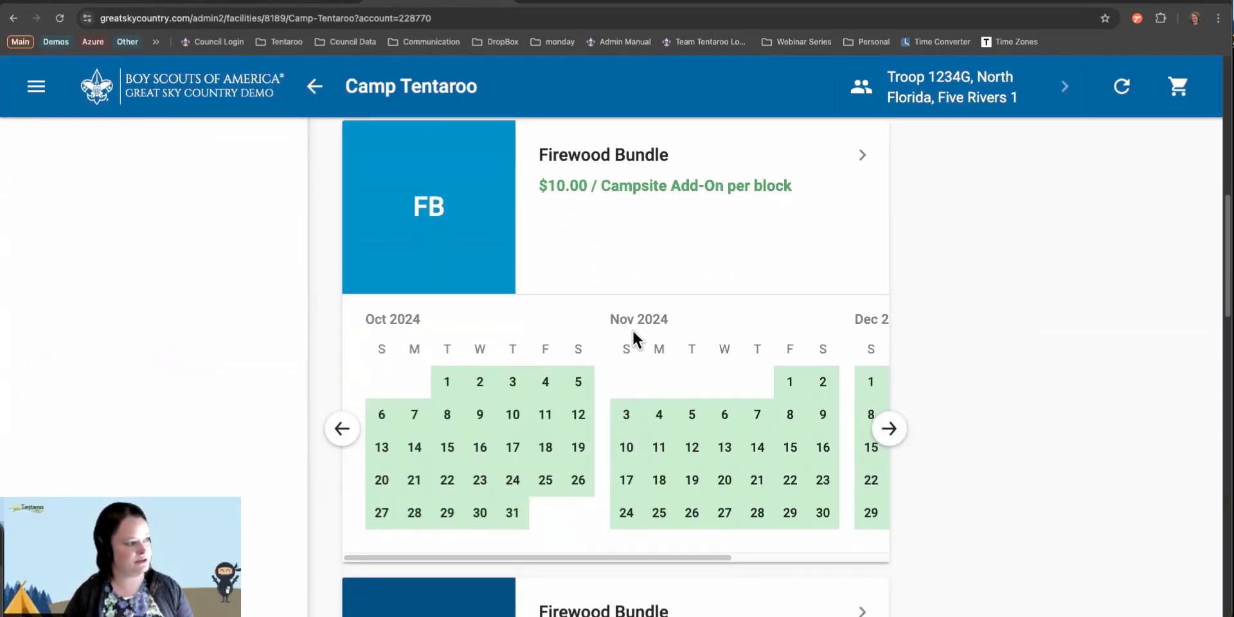
{"action": "scroll", "coordinate": [632, 329], "scroll_direction": "down", "scroll_amount": 5}
{"action": "scroll", "coordinate": [633, 326], "scroll_direction": "down", "scroll_amount": 5}
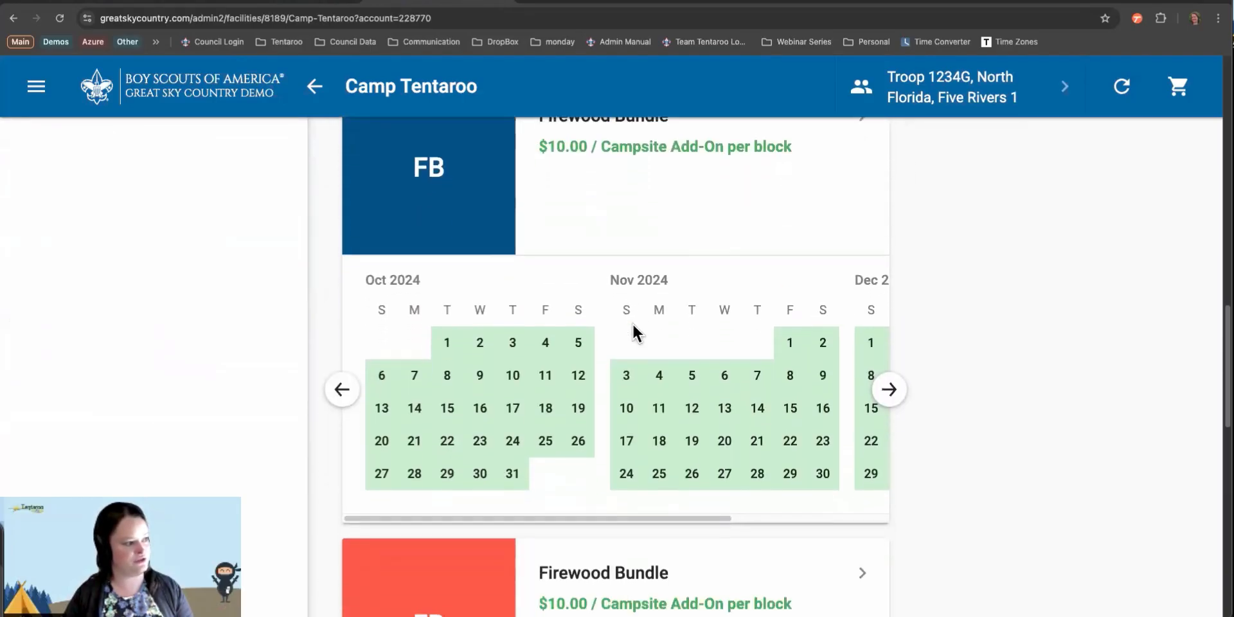
{"action": "scroll", "coordinate": [634, 326], "scroll_direction": "down", "scroll_amount": 2}
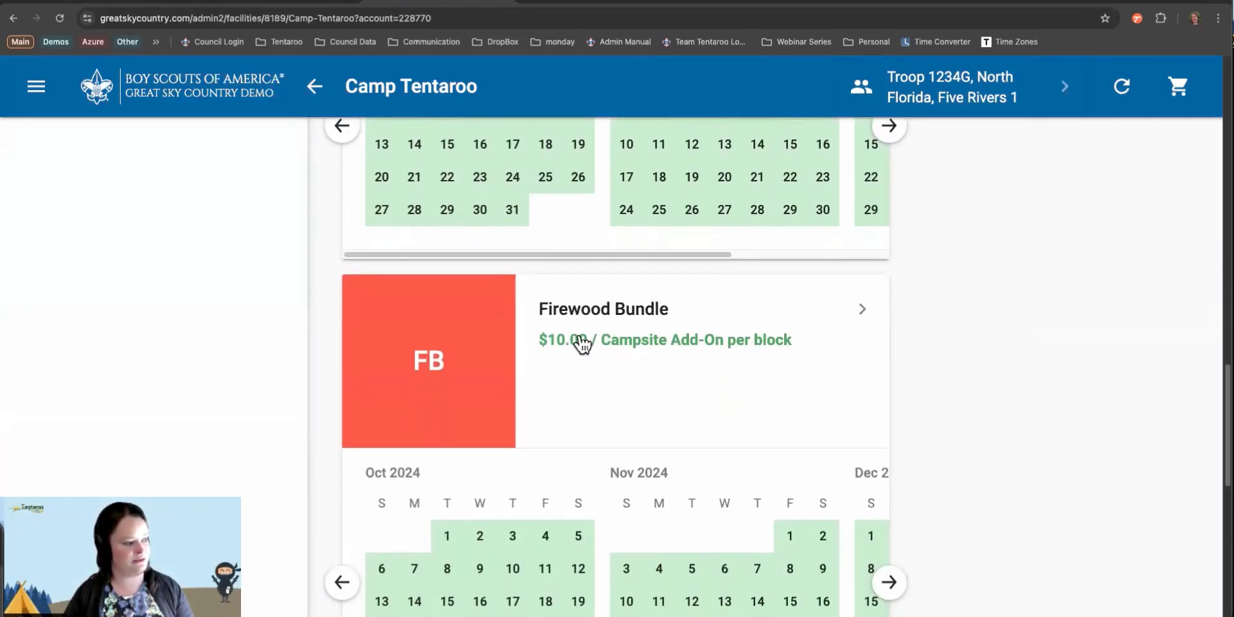
{"action": "scroll", "coordinate": [765, 399], "scroll_direction": "down", "scroll_amount": 6}
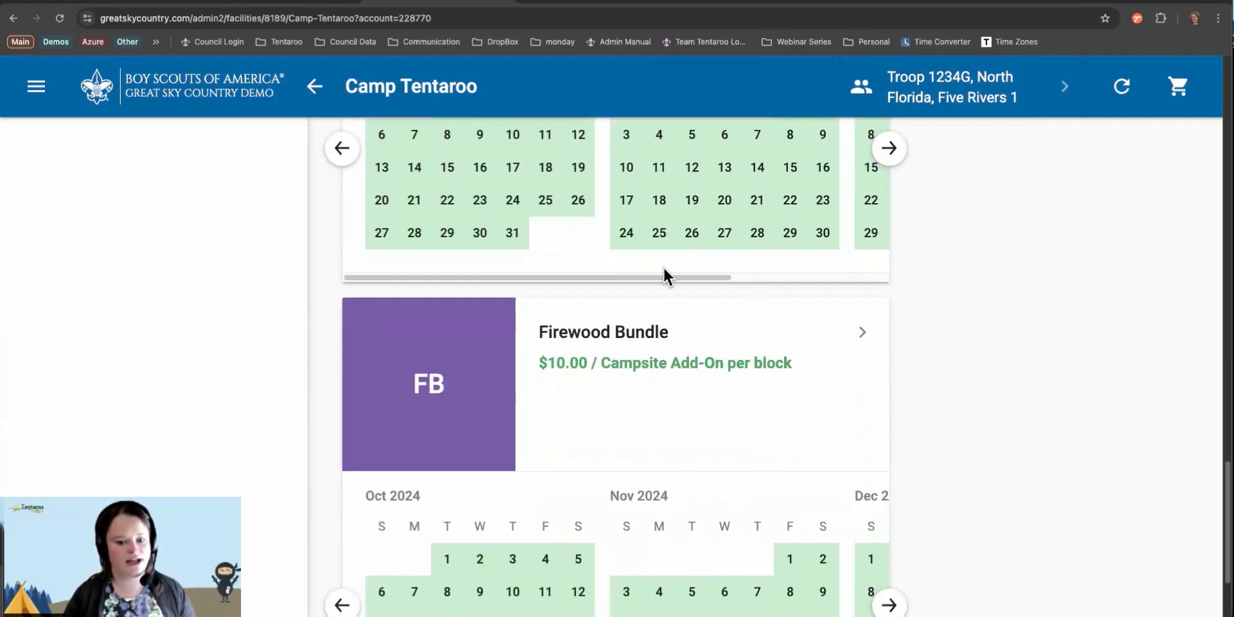
{"action": "scroll", "coordinate": [664, 269], "scroll_direction": "up", "scroll_amount": 3}
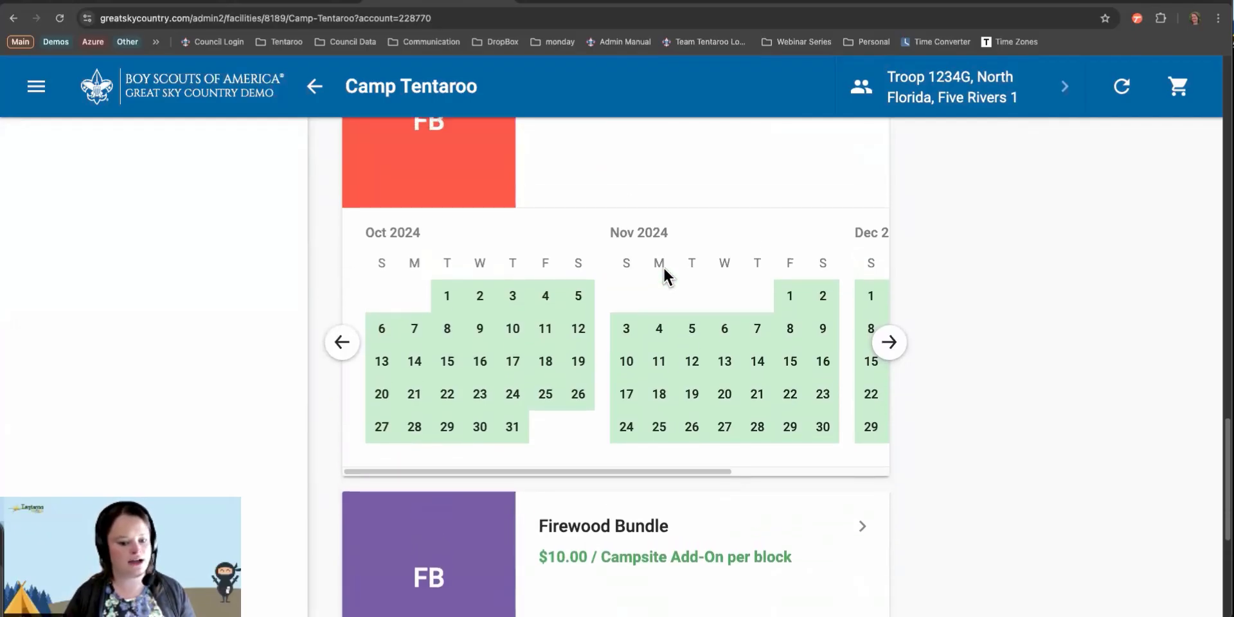
{"action": "scroll", "coordinate": [663, 266], "scroll_direction": "up", "scroll_amount": 4}
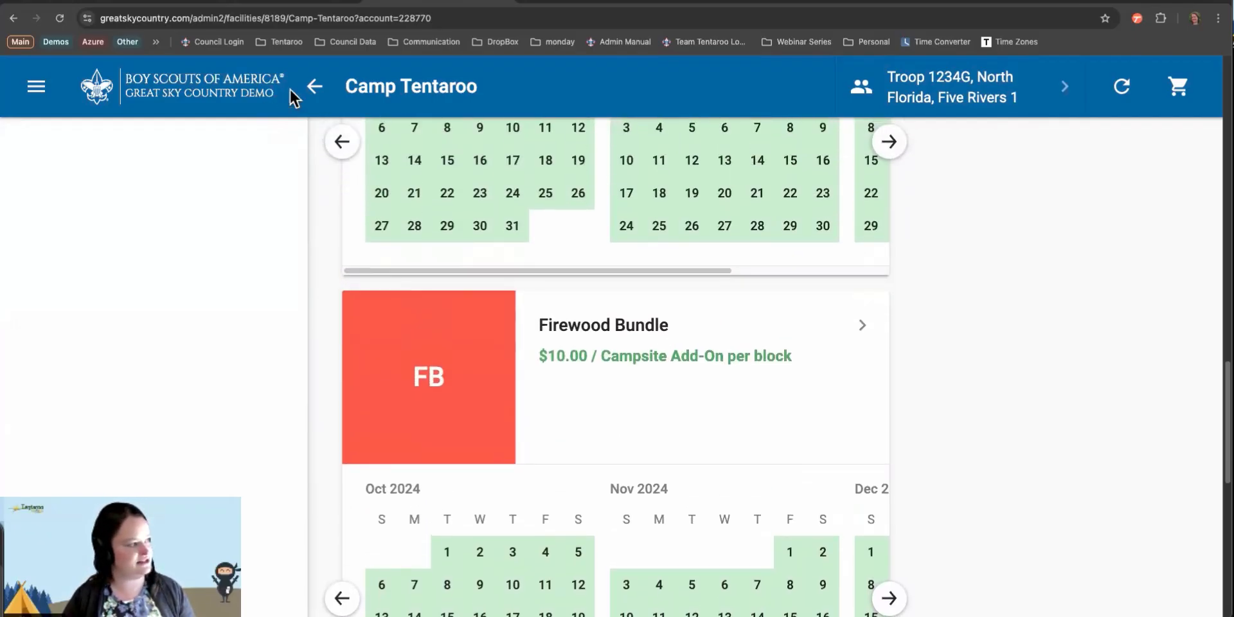
{"action": "left_click", "coordinate": [315, 86]}
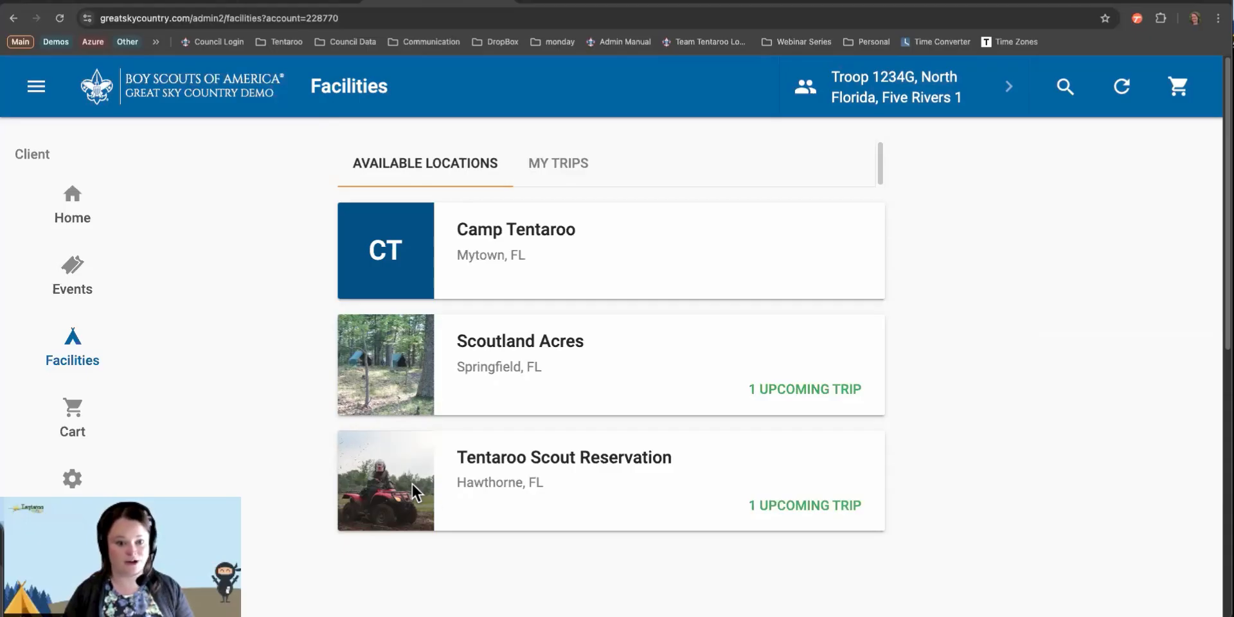
Switch to the admin view of Camp Tentaroo and start a new blackout date.
{"action": "left_click", "coordinate": [129, 2]}
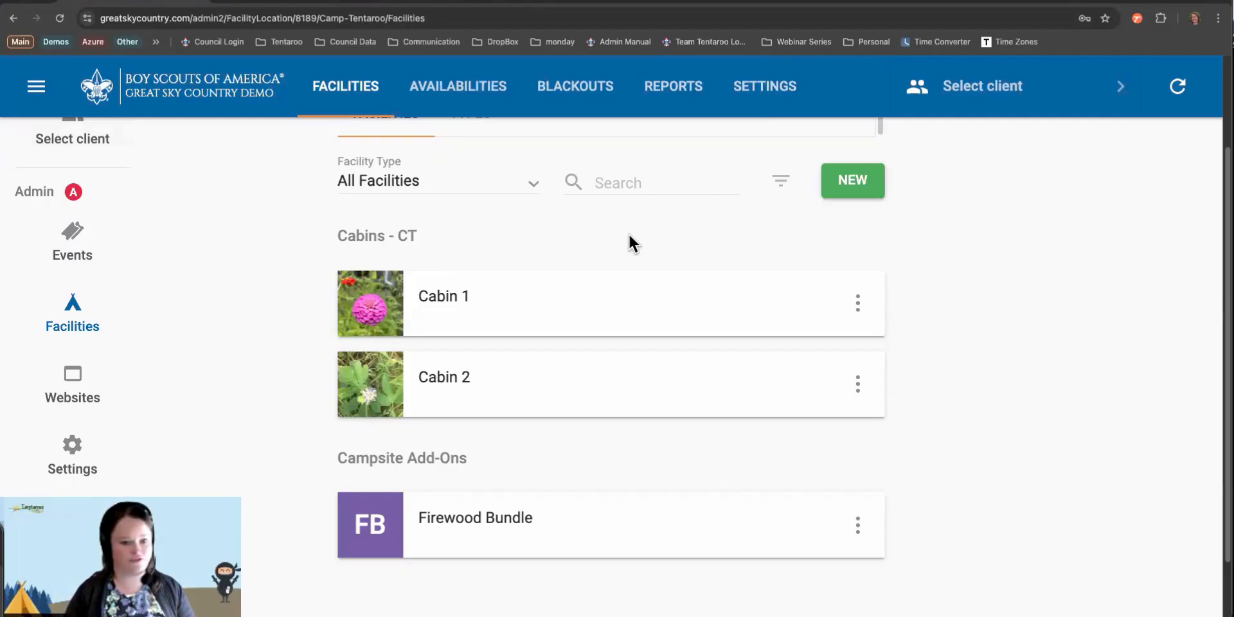
{"action": "scroll", "coordinate": [629, 235], "scroll_direction": "up", "scroll_amount": 2}
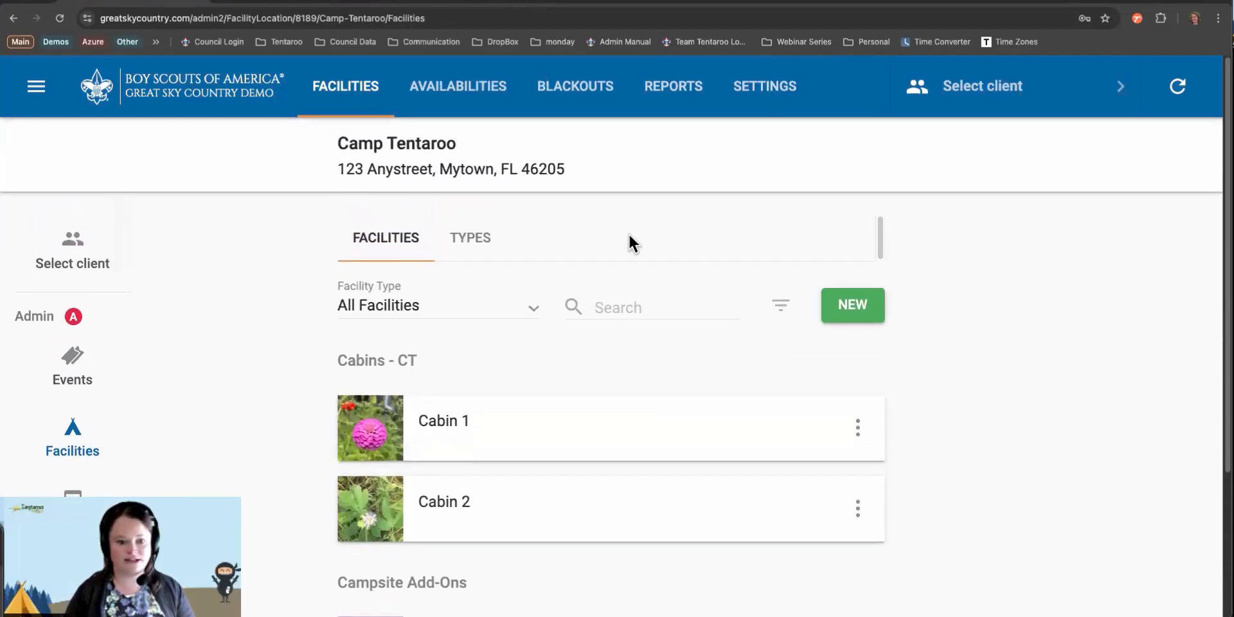
{"action": "left_click", "coordinate": [560, 90]}
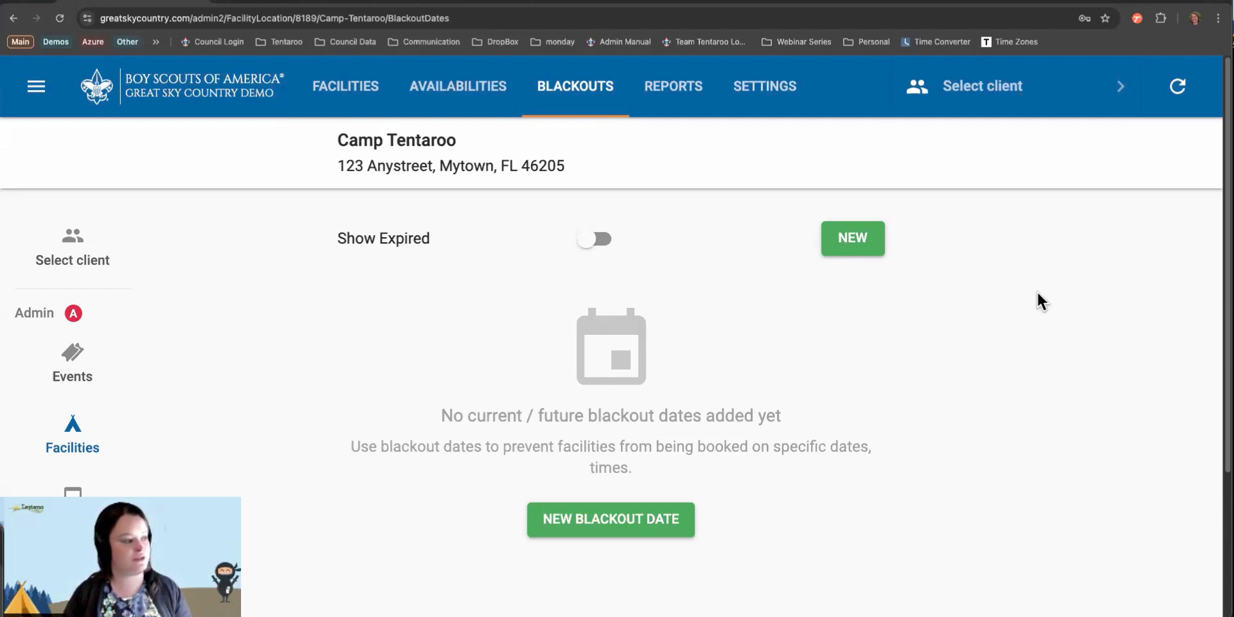
{"action": "left_click", "coordinate": [858, 228]}
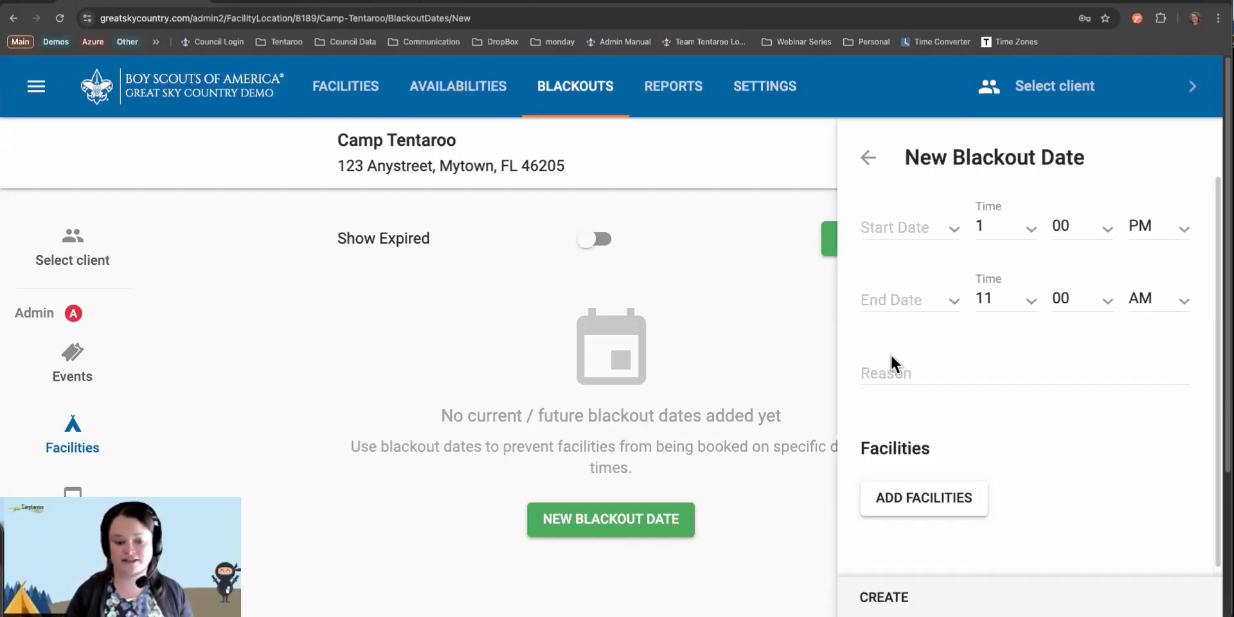
Set the blackout's start date to 11/14/2024 and its end date to 11/18/2024.
{"action": "left_click", "coordinate": [881, 232]}
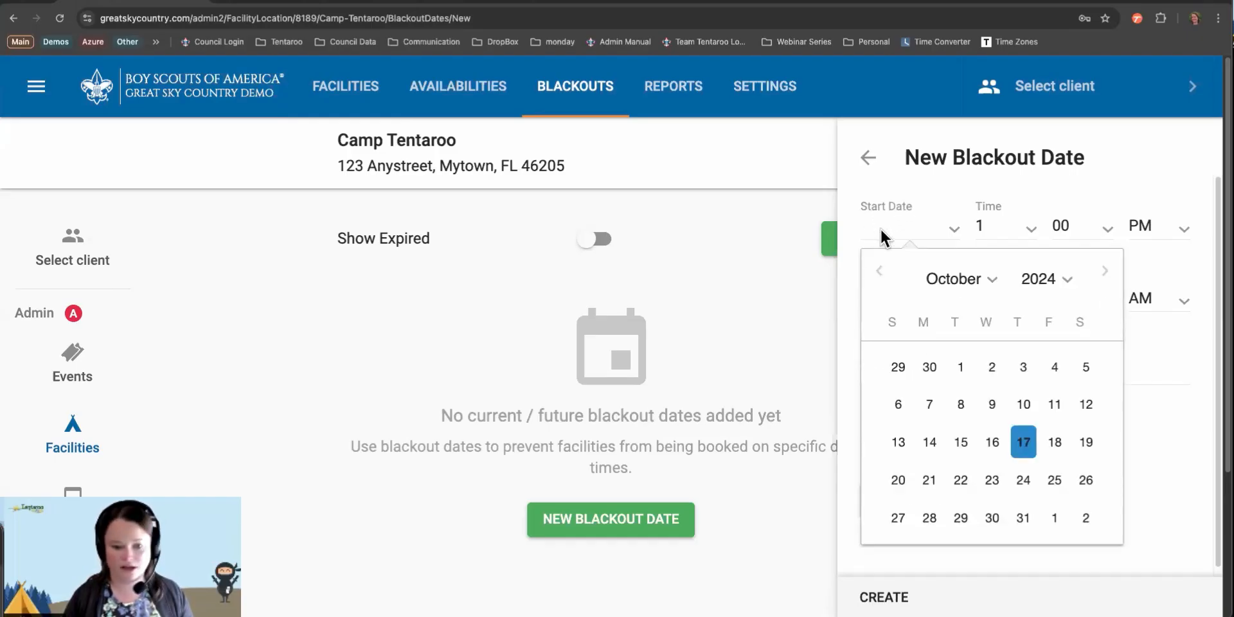
{"action": "left_click", "coordinate": [1102, 273]}
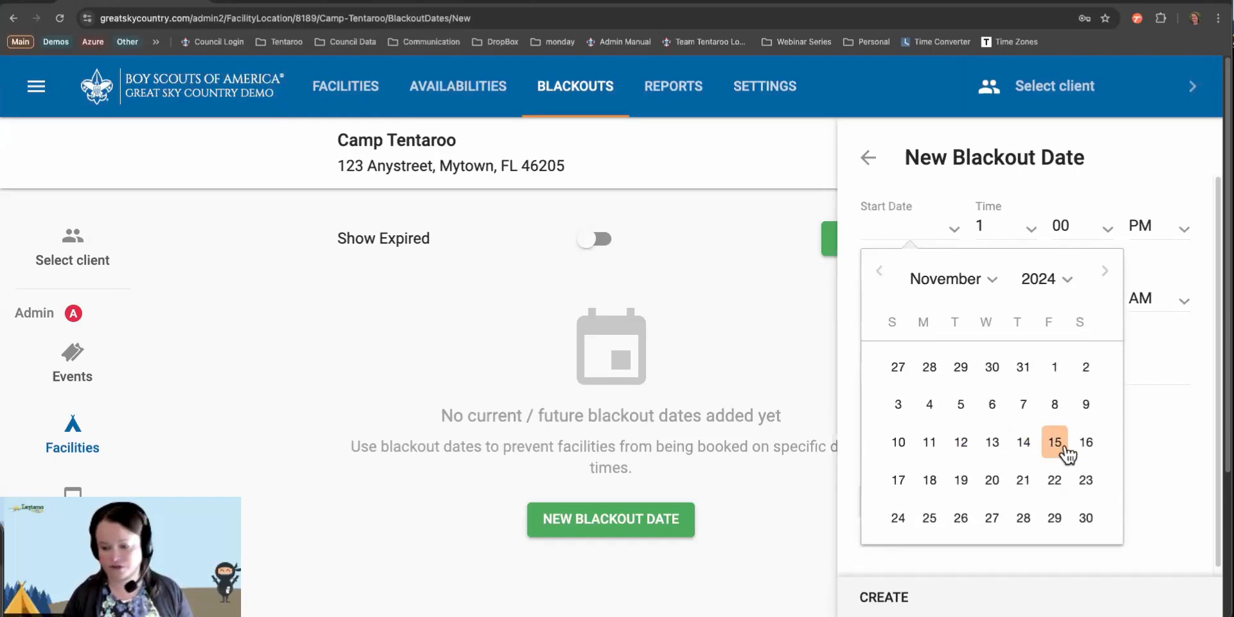
{"action": "left_click", "coordinate": [1024, 442]}
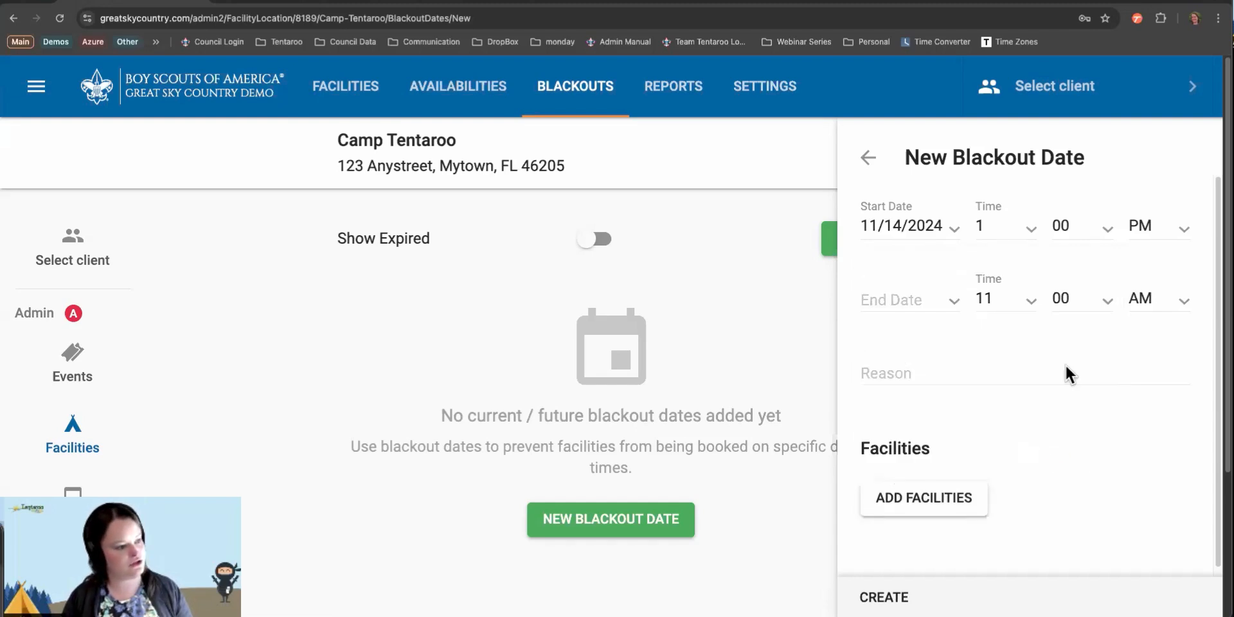
{"action": "left_click", "coordinate": [917, 310]}
{"action": "left_click", "coordinate": [1106, 345]}
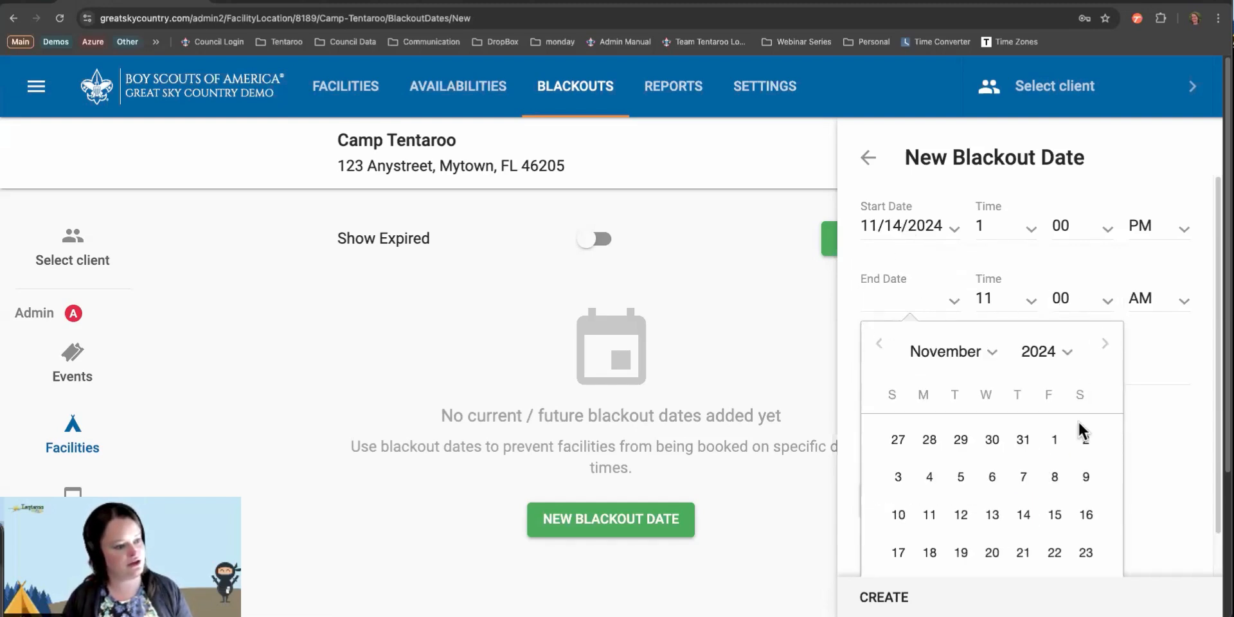
{"action": "scroll", "coordinate": [1078, 424], "scroll_direction": "down", "scroll_amount": 1}
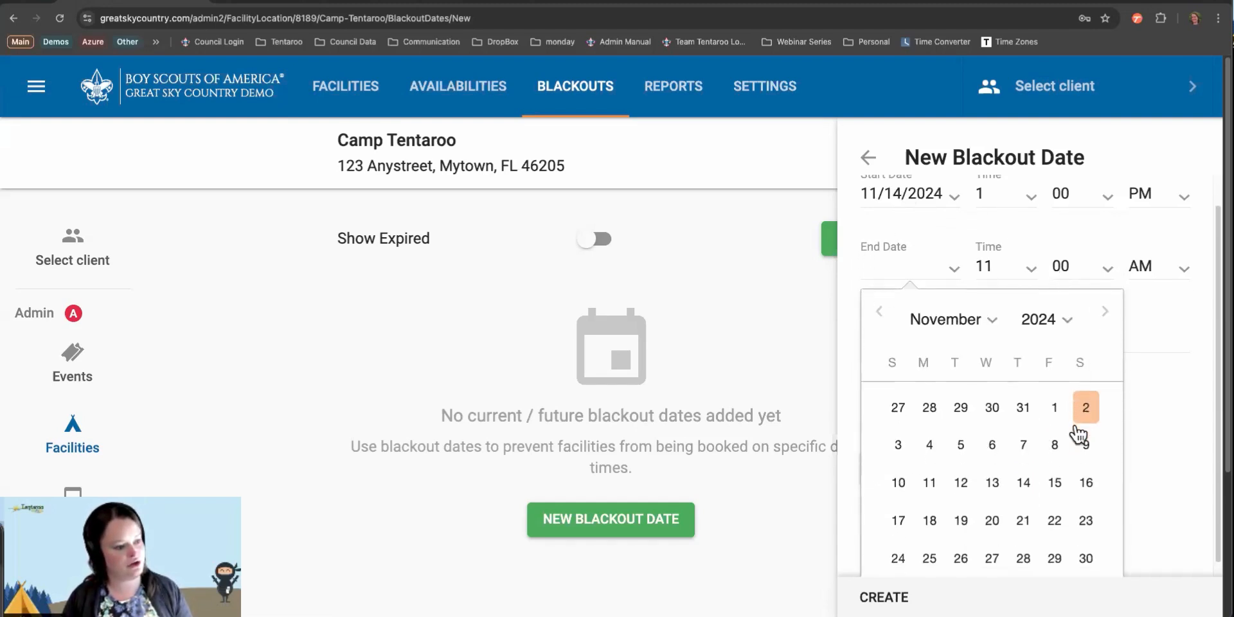
{"action": "left_click", "coordinate": [934, 509]}
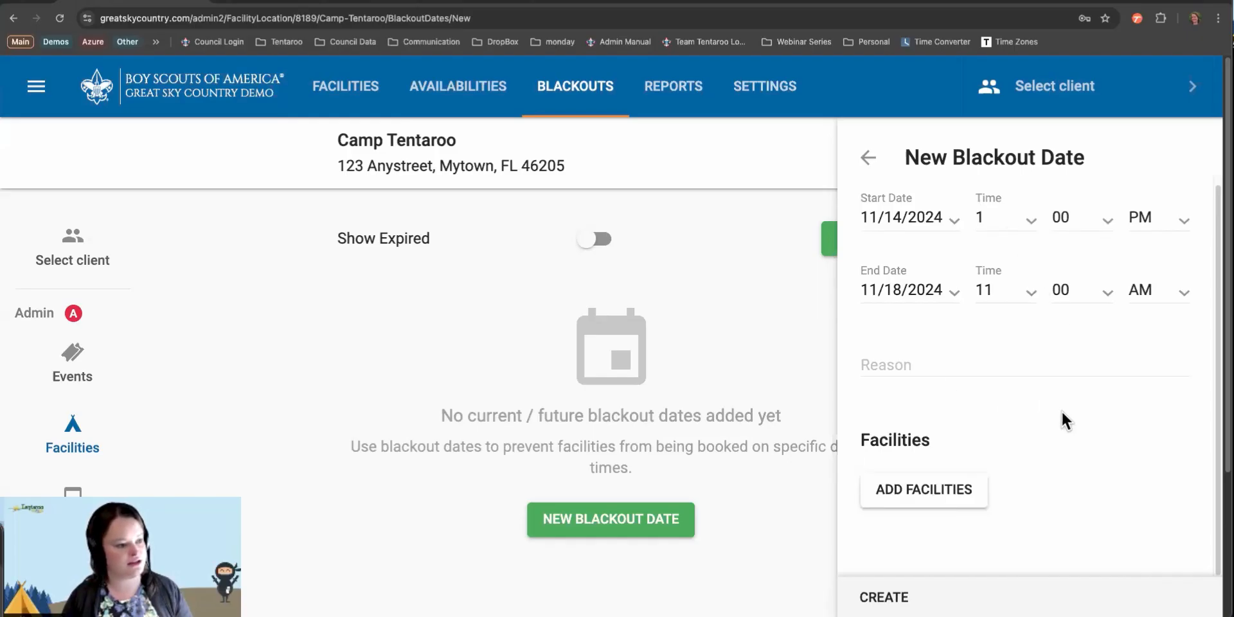
Enter Fall Camporee as the reason for the blackout.
{"action": "left_click", "coordinate": [919, 364]}
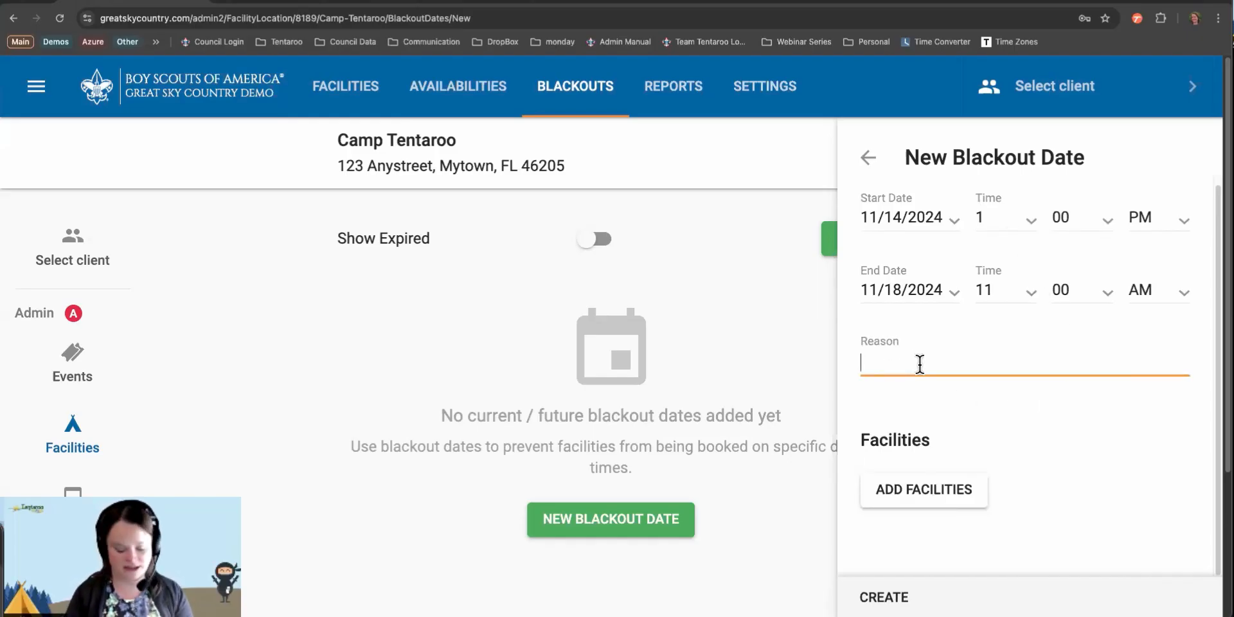
{"action": "type", "text": "Fall Campor"}
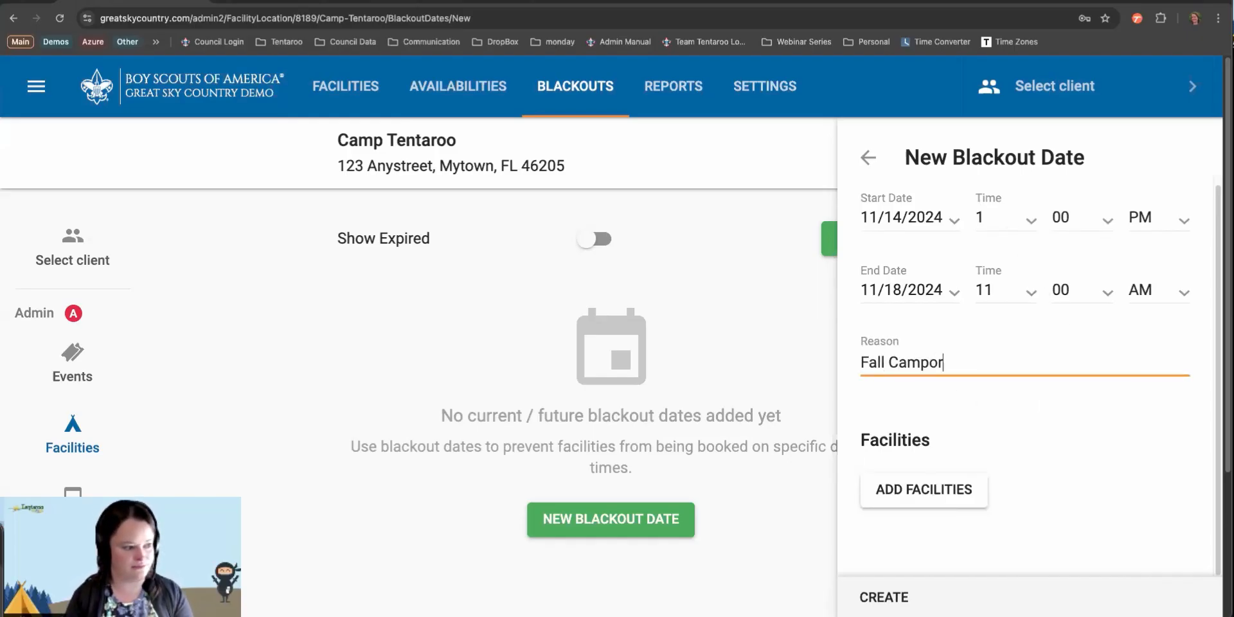
{"action": "type", "text": "ee"}
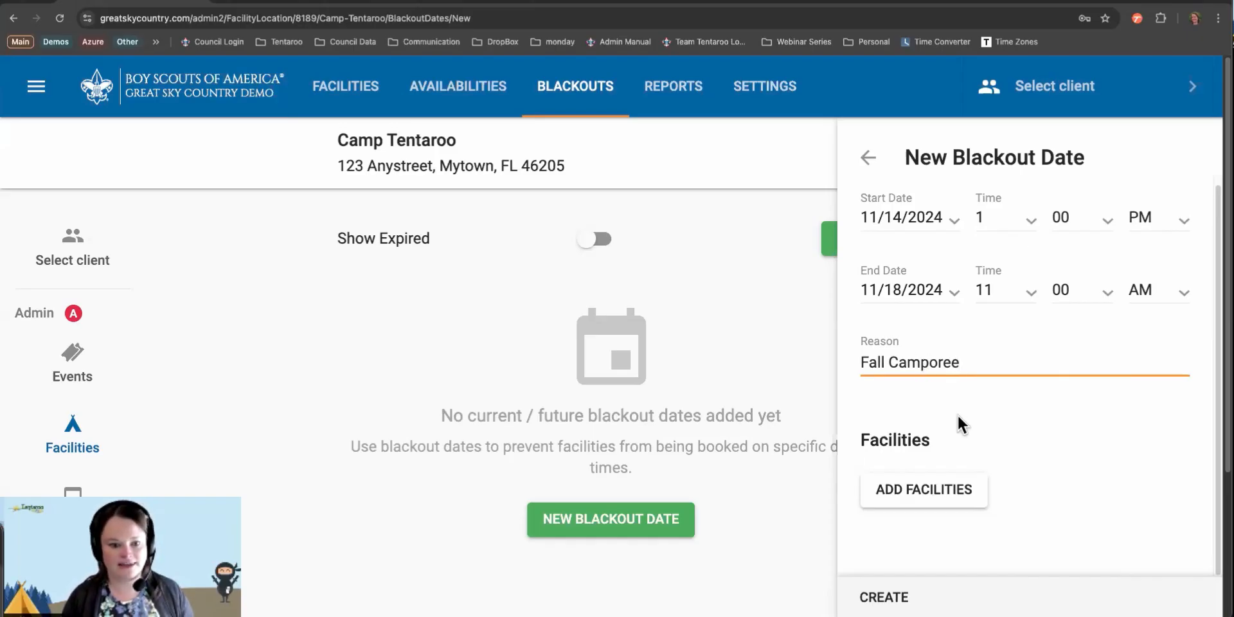
Open the facility selection for the blackout and include Cabin 1 and Cabin 2.
{"action": "left_click", "coordinate": [918, 492]}
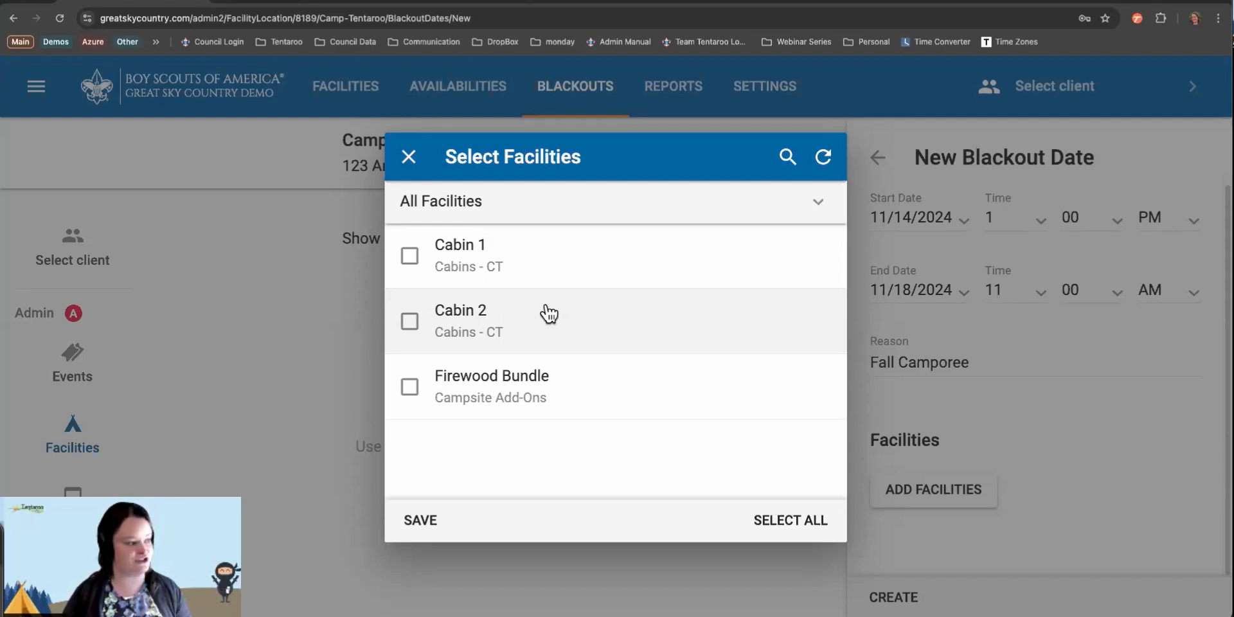
{"action": "left_click", "coordinate": [409, 261]}
{"action": "left_click", "coordinate": [409, 328]}
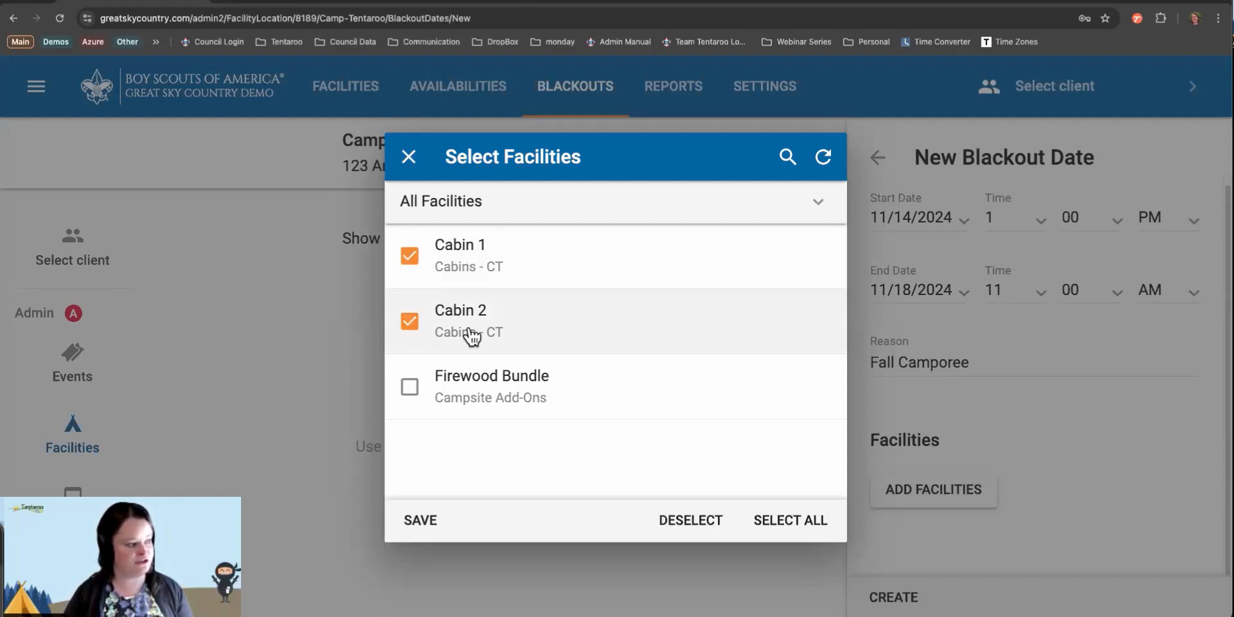
Filter the facility selection to Campsite Add-Ons and select all facilities of that type.
{"action": "left_click", "coordinate": [607, 206]}
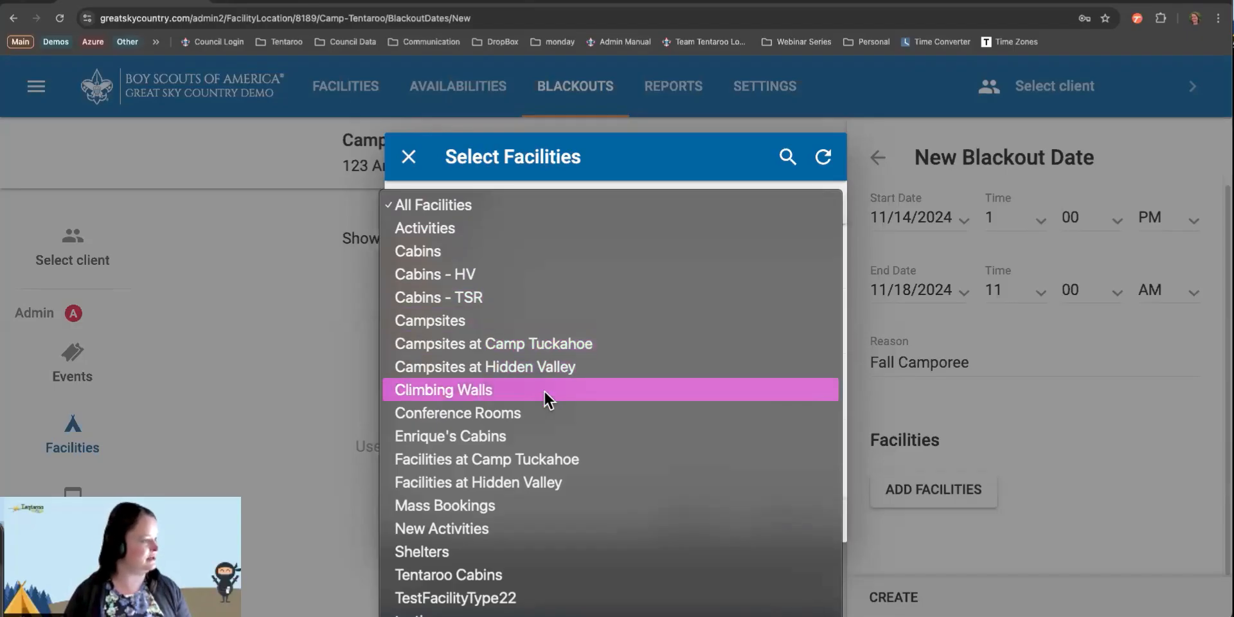
{"action": "scroll", "coordinate": [547, 399], "scroll_direction": "down", "scroll_amount": 2}
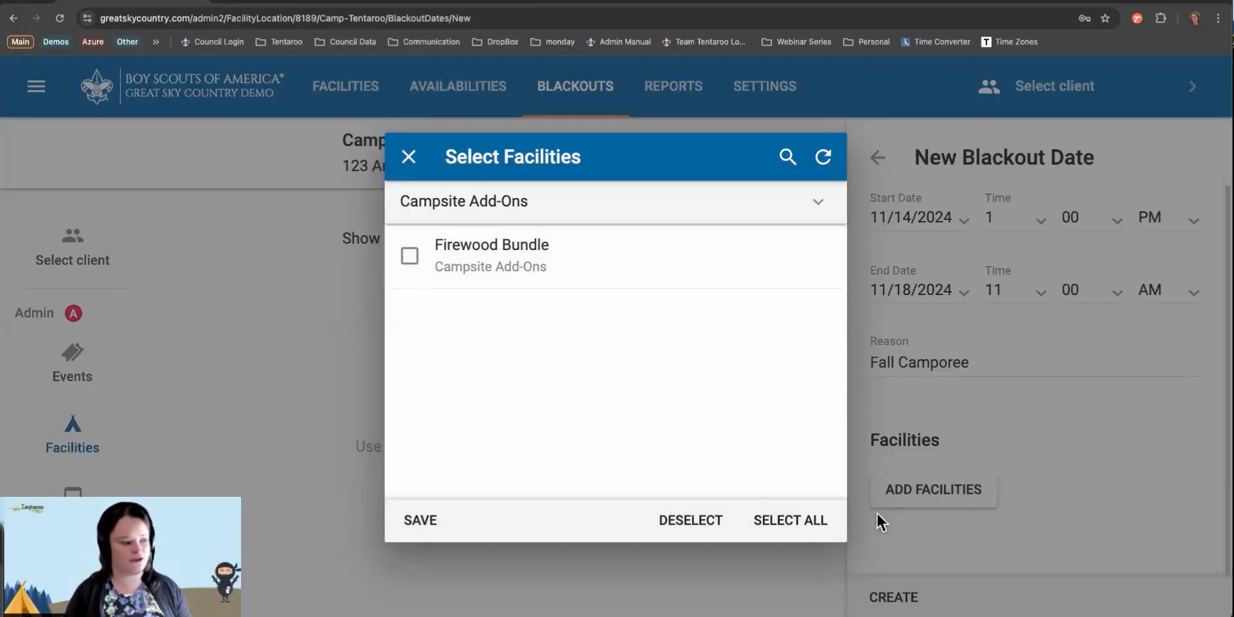
{"action": "left_click", "coordinate": [782, 528]}
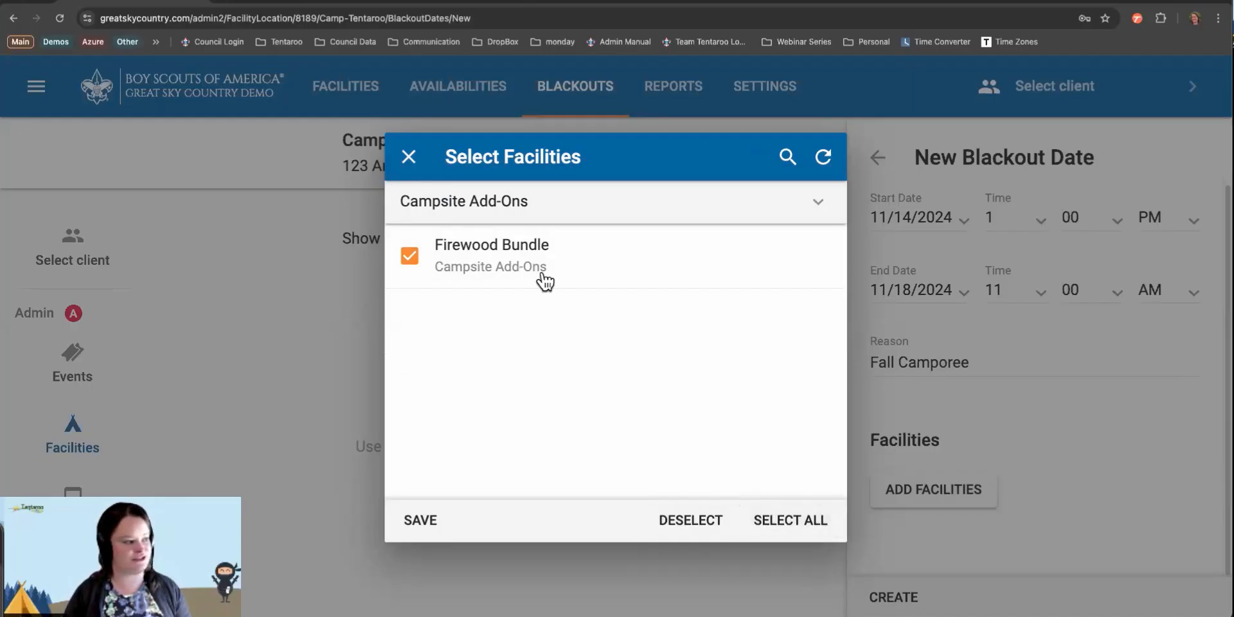
Reset the filter to All Facilities, save the facility selection, and create the Fall Camporee blackout.
{"action": "left_click", "coordinate": [476, 207]}
{"action": "scroll", "coordinate": [540, 76], "scroll_direction": "up", "scroll_amount": 4}
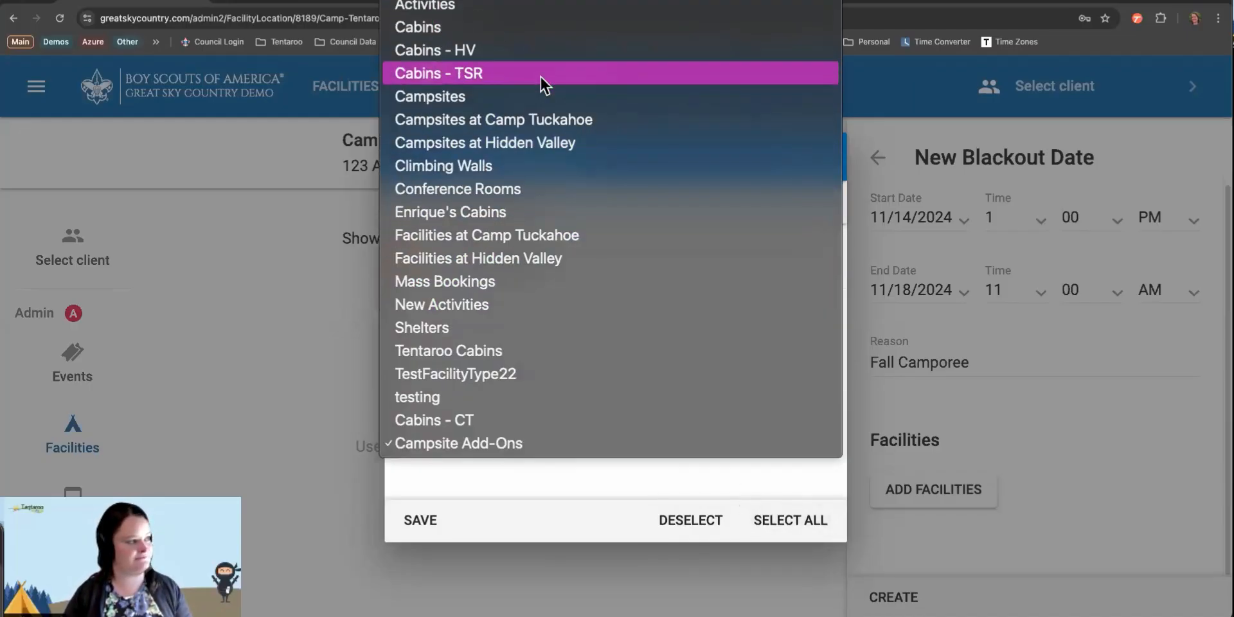
{"action": "left_click", "coordinate": [482, 0]}
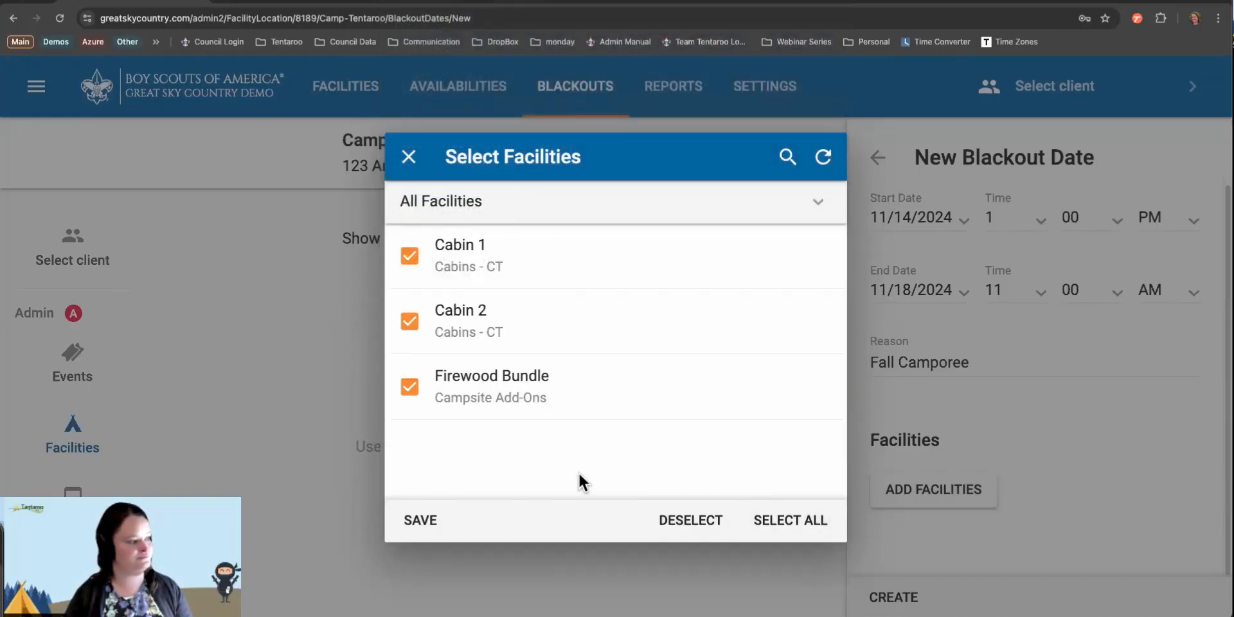
{"action": "left_click", "coordinate": [424, 521]}
{"action": "scroll", "coordinate": [1031, 453], "scroll_direction": "down", "scroll_amount": 3}
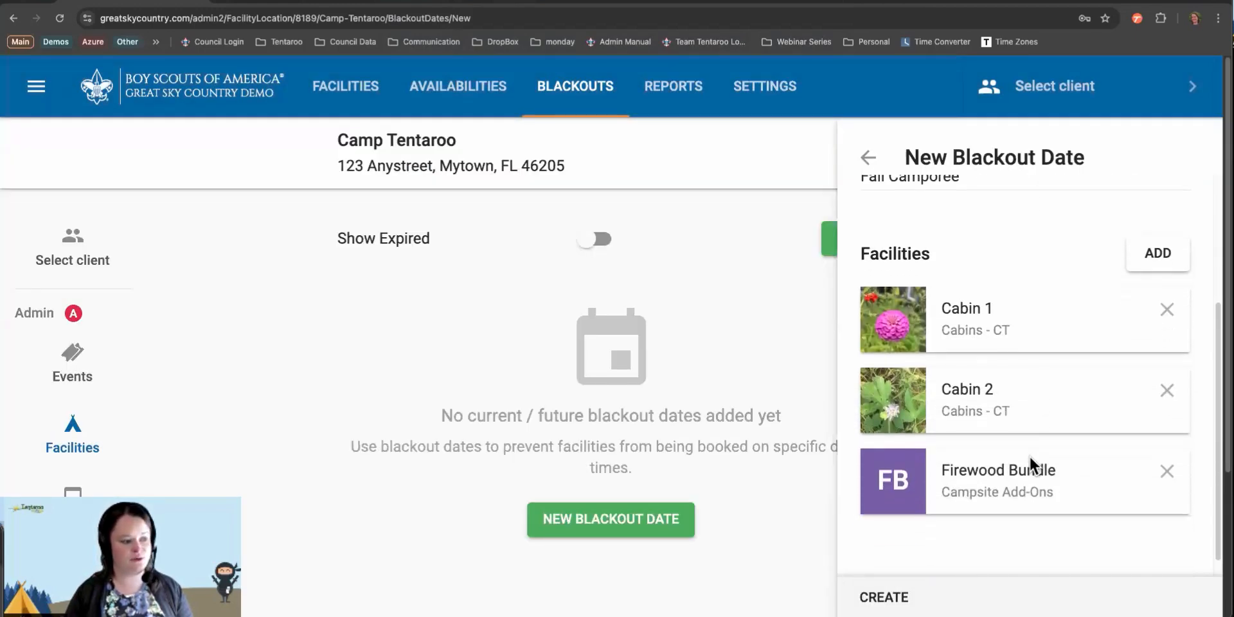
{"action": "scroll", "coordinate": [1031, 457], "scroll_direction": "down", "scroll_amount": 1}
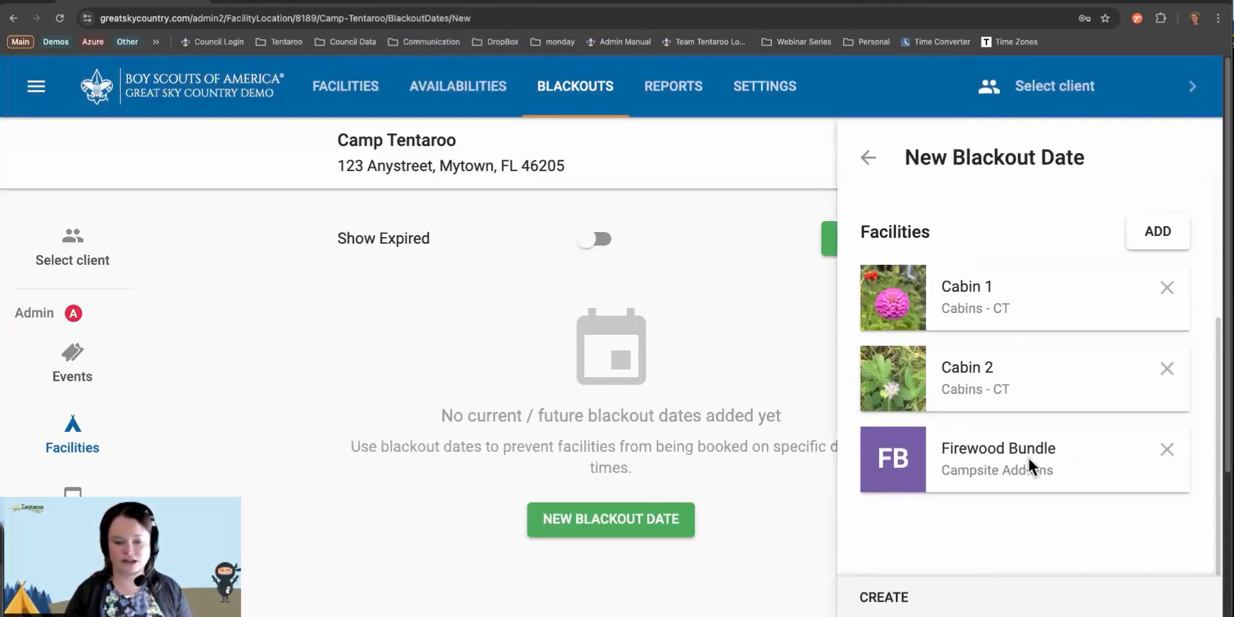
{"action": "left_click", "coordinate": [879, 598]}
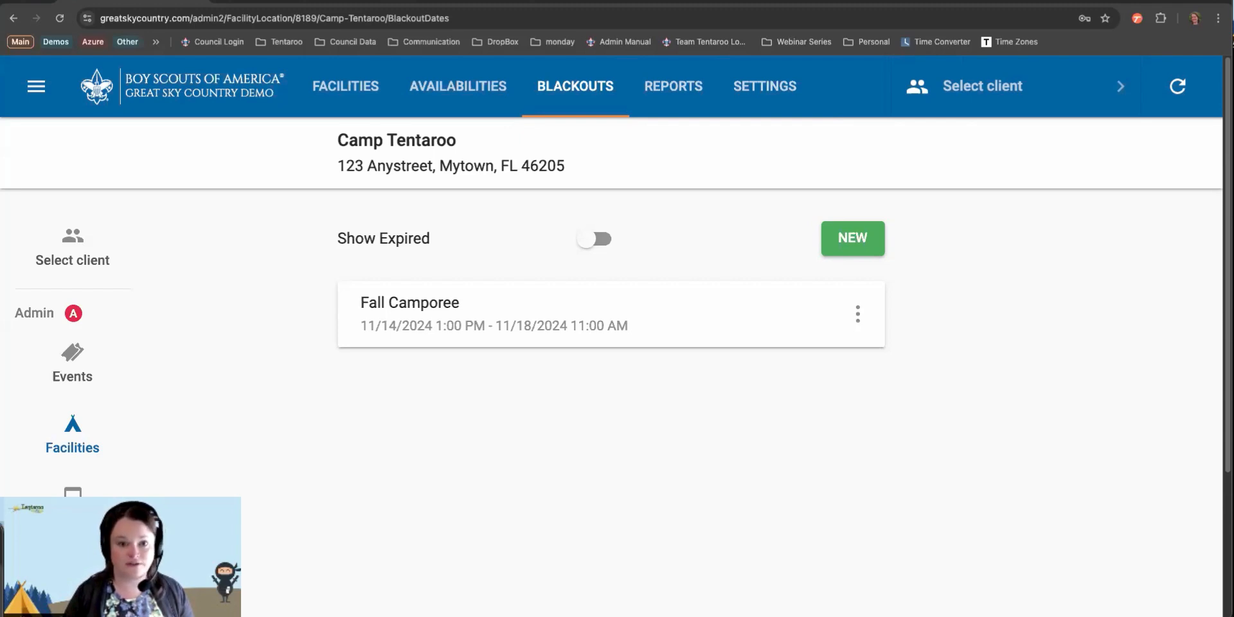
Start another new blackout date and enter Annual Blackout as its reason.
{"action": "left_click", "coordinate": [861, 242]}
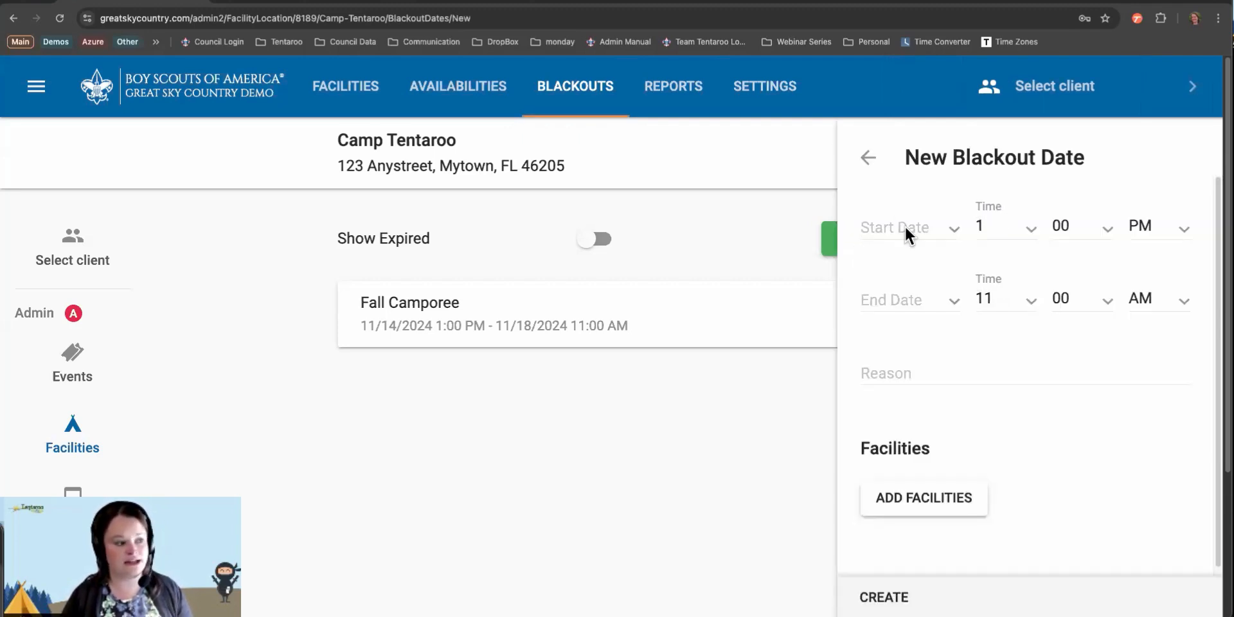
{"action": "left_click", "coordinate": [910, 369]}
{"action": "type", "text": "Annul"}
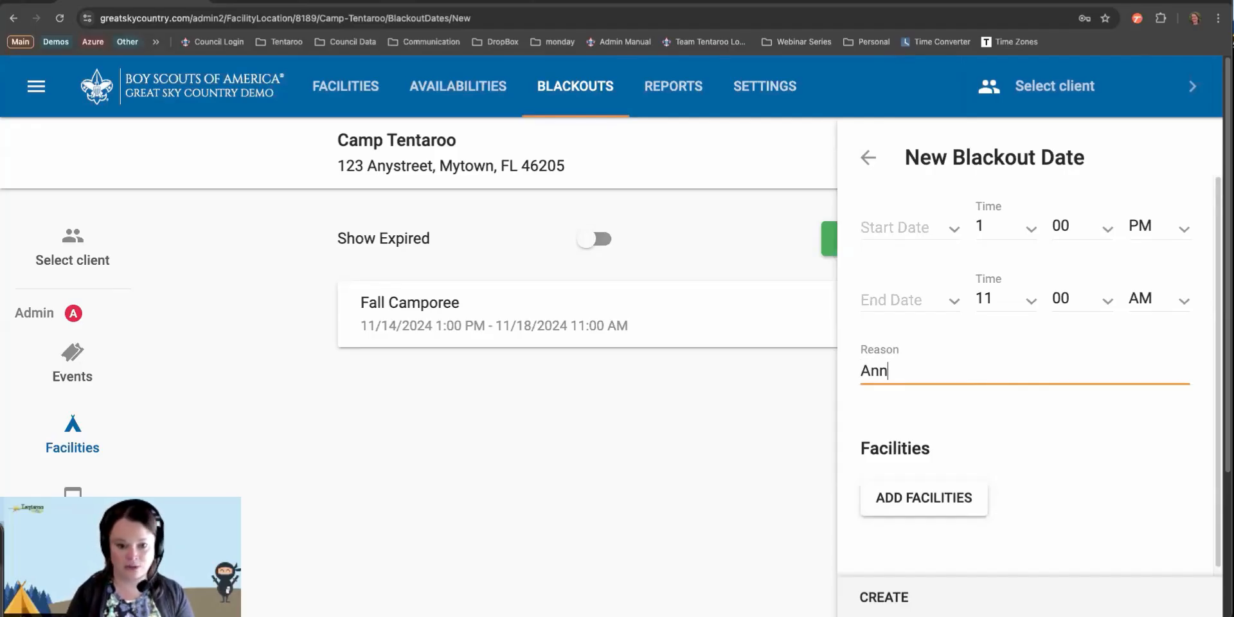
{"action": "key", "text": "BackSpace"}
{"action": "type", "text": "al Blackout"}
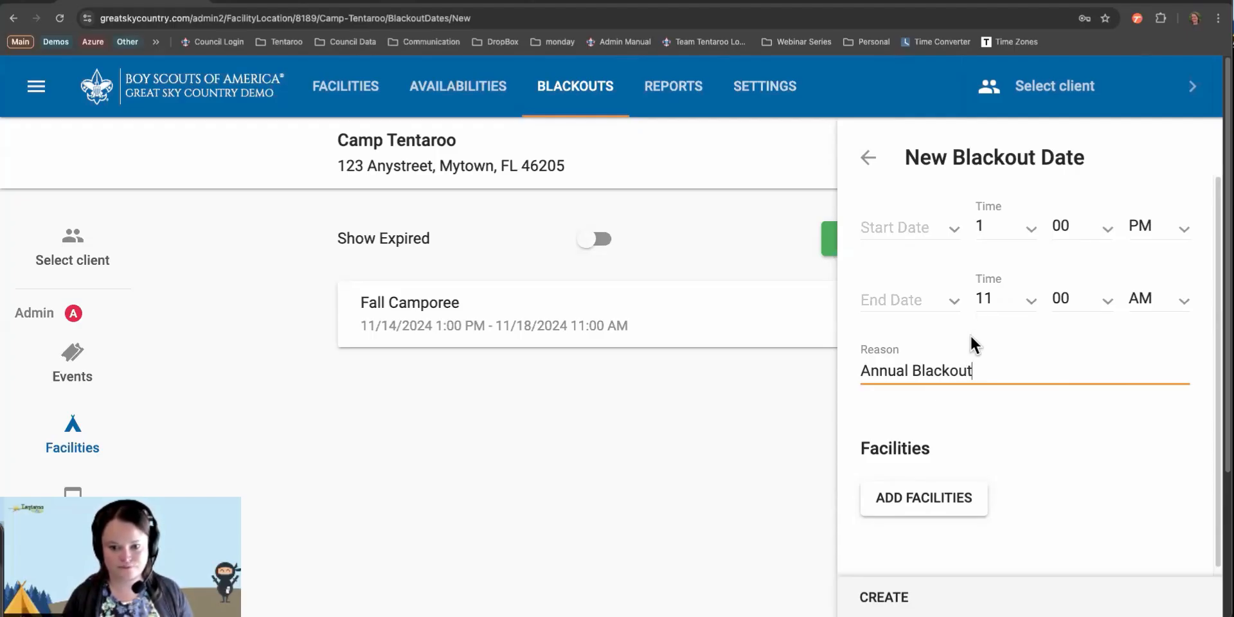
Set the new blackout's start date to 4/1/2025.
{"action": "left_click", "coordinate": [884, 228]}
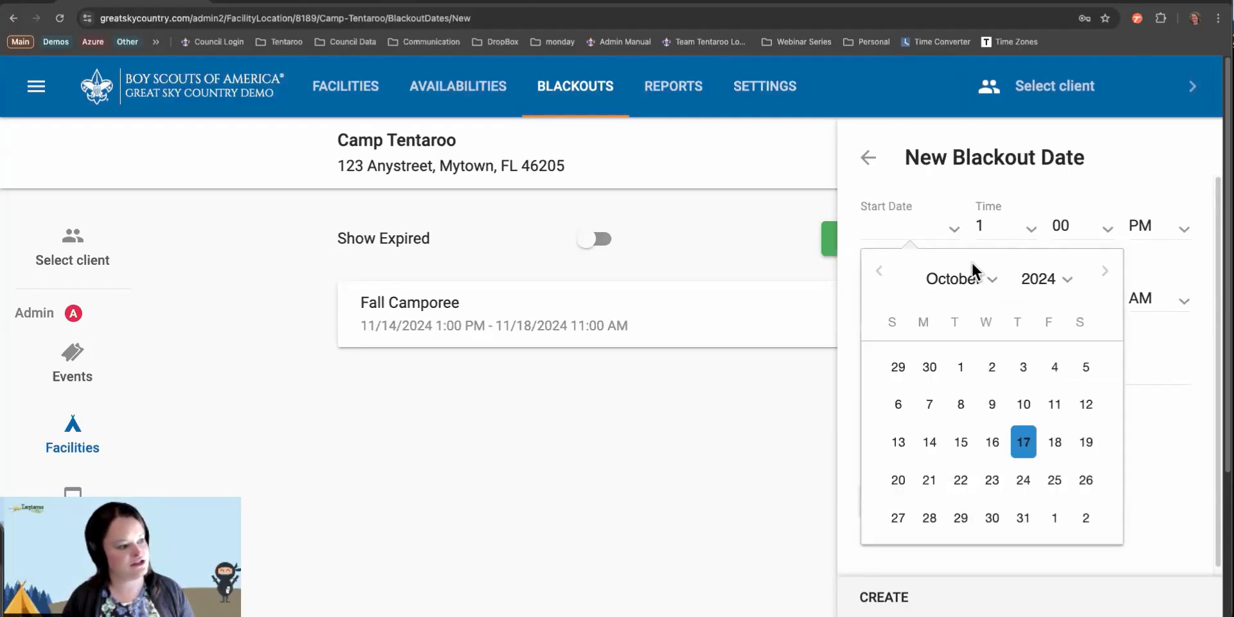
{"action": "left_click", "coordinate": [1061, 280]}
{"action": "left_click", "coordinate": [1058, 305]}
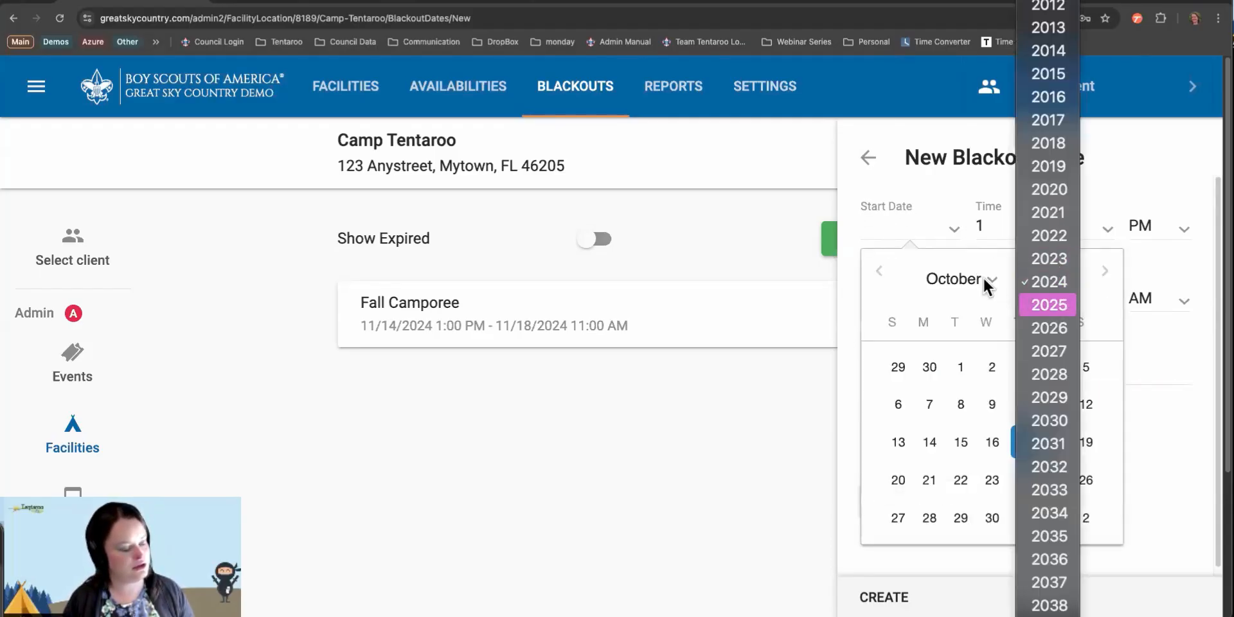
{"action": "left_click", "coordinate": [984, 283]}
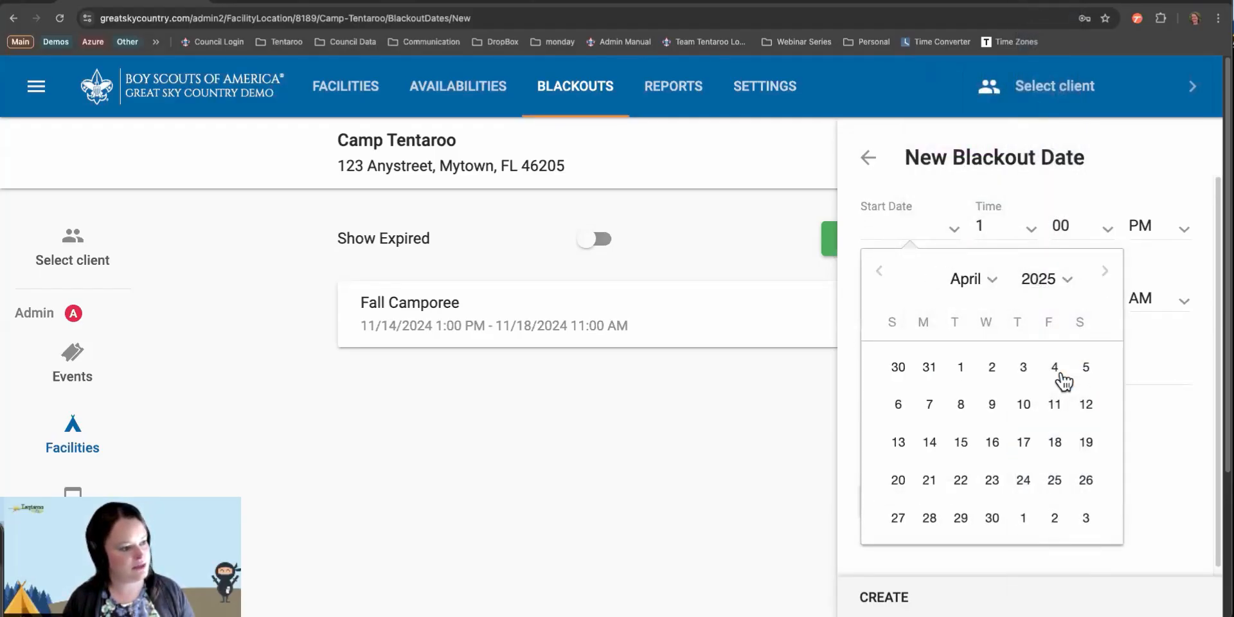
{"action": "left_click", "coordinate": [961, 367]}
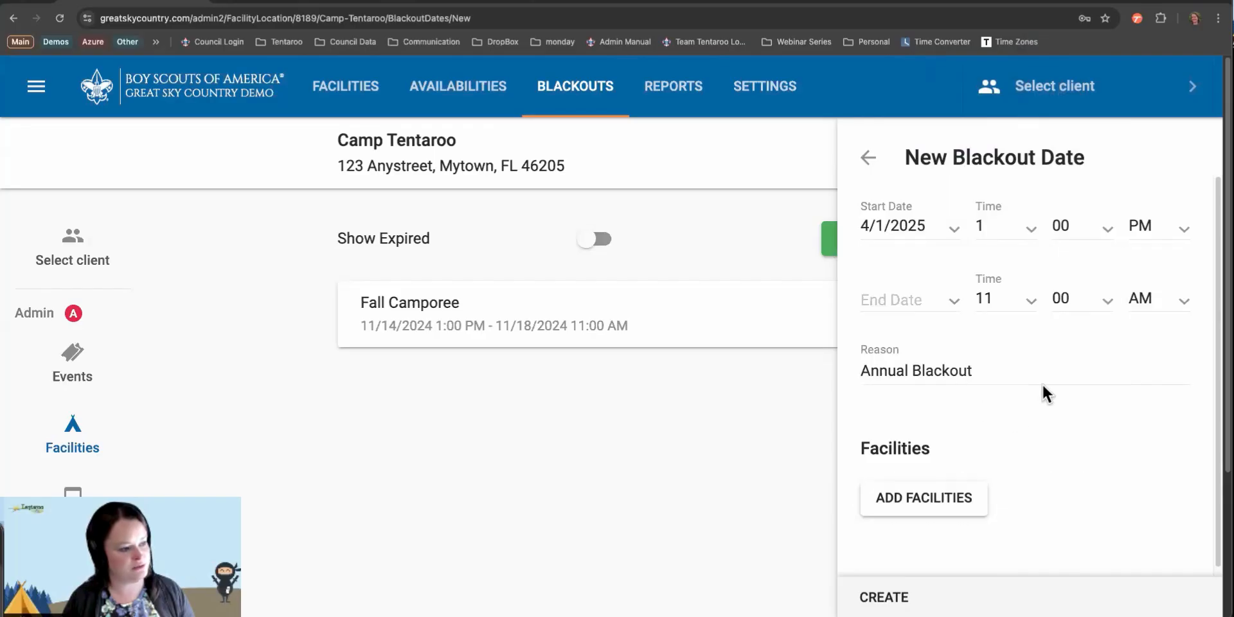
Set the blackout's end date to 3/31/2026.
{"action": "left_click", "coordinate": [918, 300]}
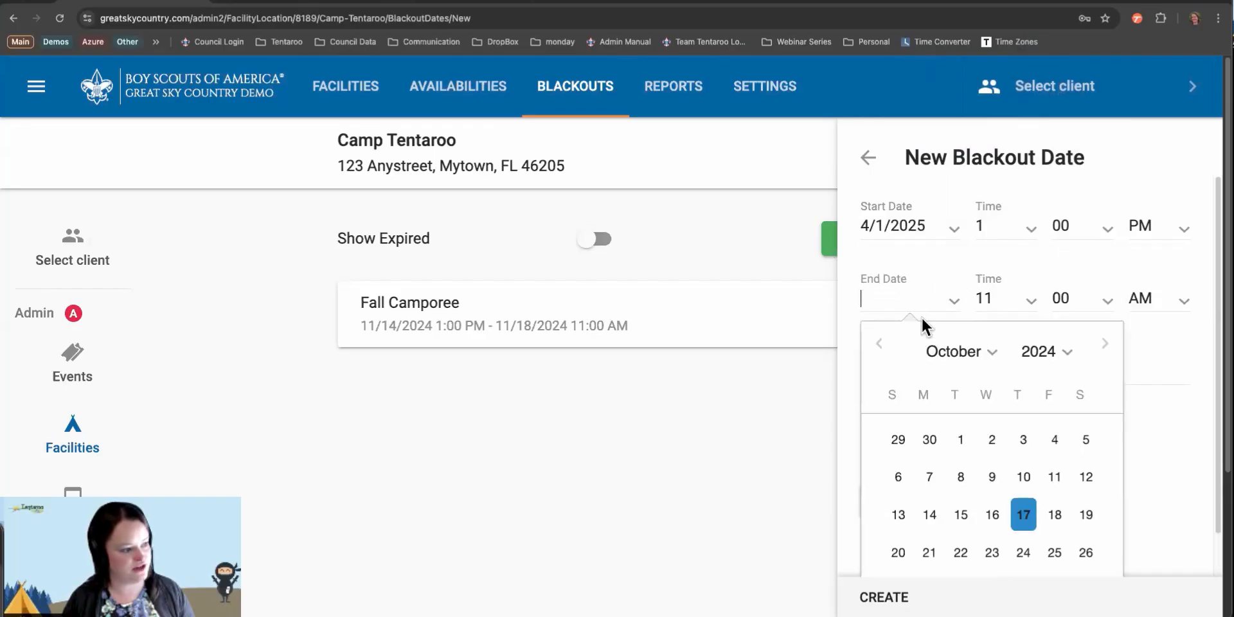
{"action": "left_click", "coordinate": [1053, 350]}
{"action": "left_click", "coordinate": [1051, 400]}
{"action": "left_click", "coordinate": [978, 352]}
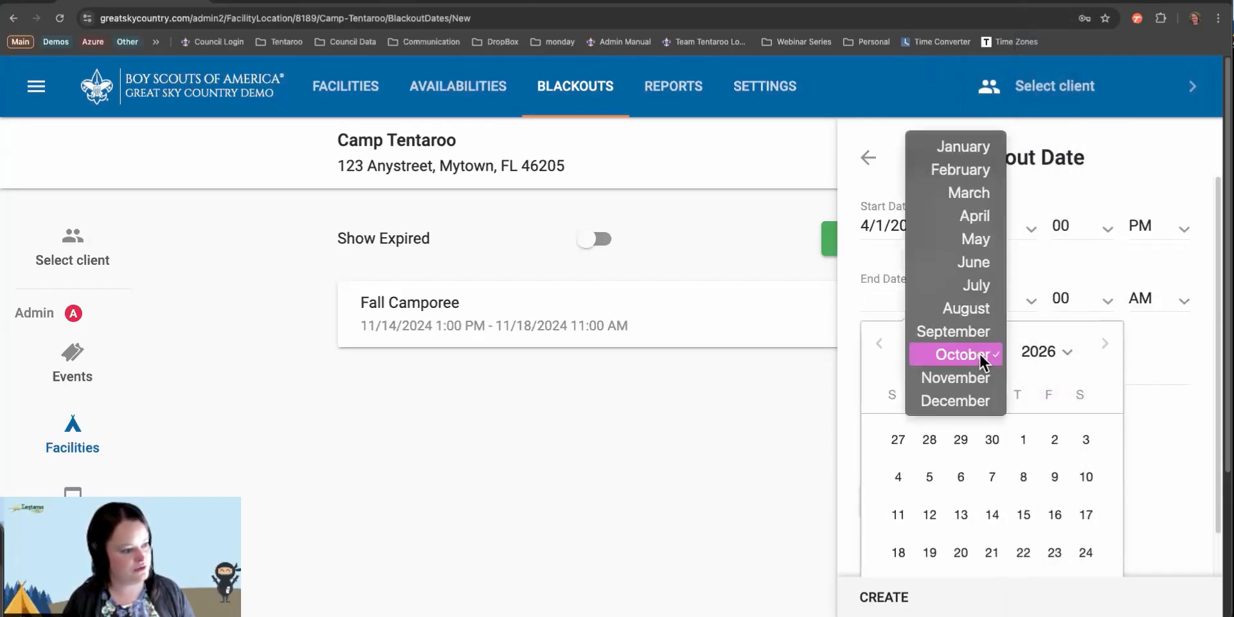
{"action": "left_click", "coordinate": [969, 193]}
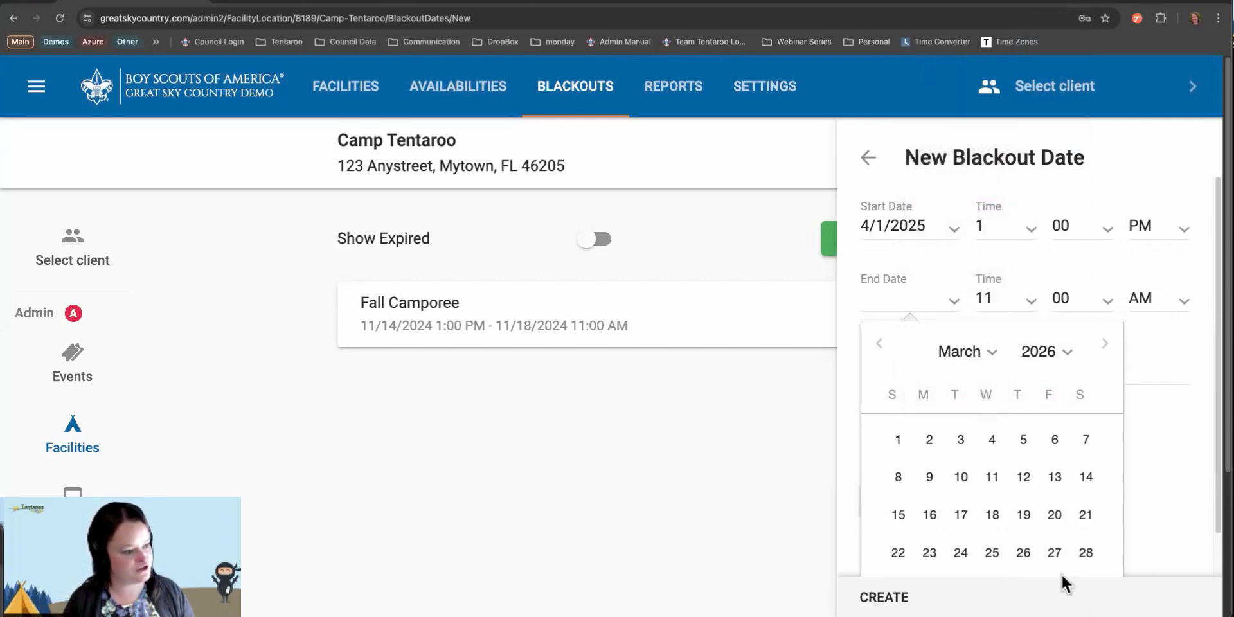
{"action": "scroll", "coordinate": [1055, 553], "scroll_direction": "down", "scroll_amount": 1}
{"action": "left_click", "coordinate": [962, 542]}
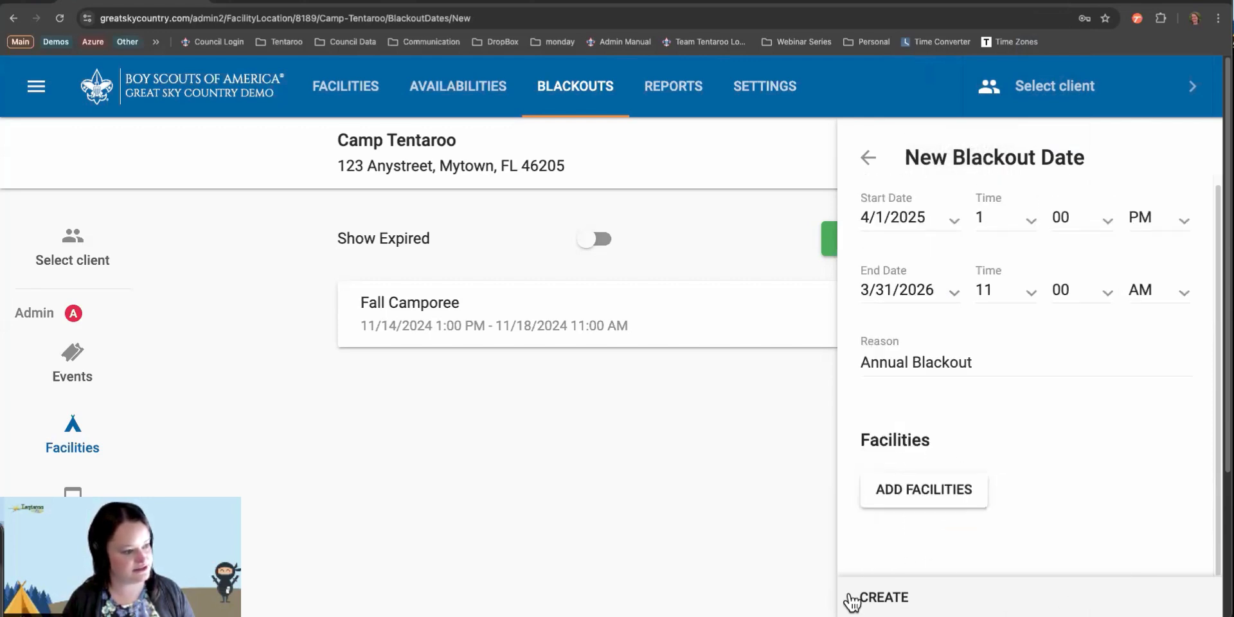
Add all facilities to the Annual Blackout, save the selection, and create the blackout.
{"action": "left_click", "coordinate": [914, 489]}
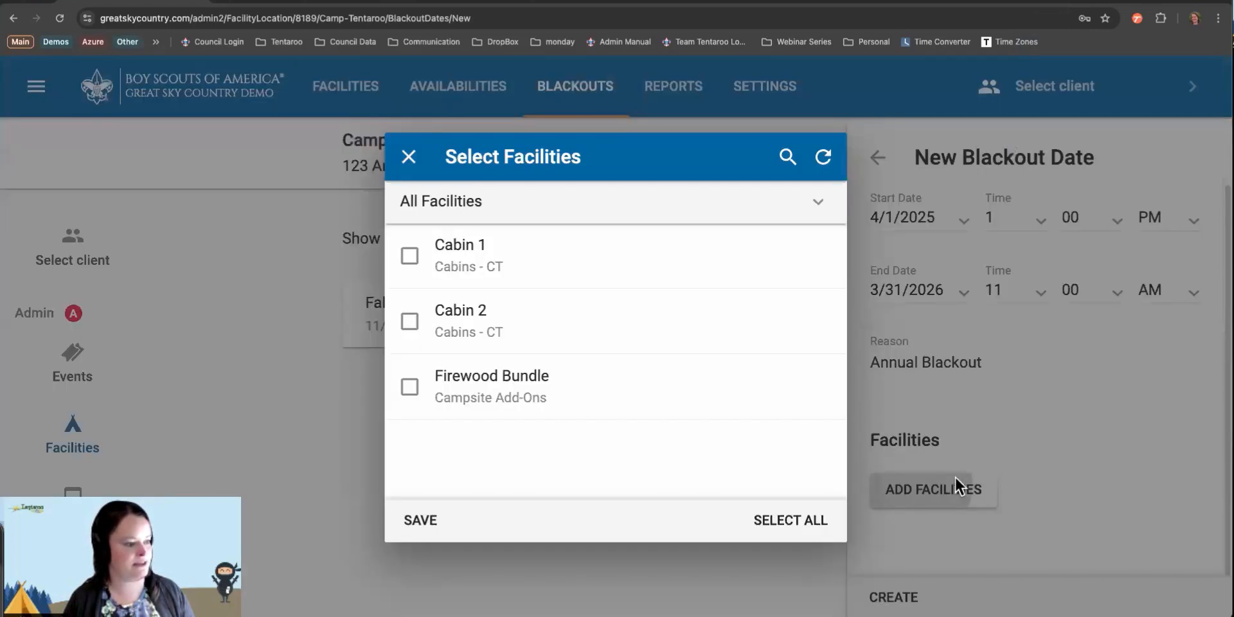
{"action": "left_click", "coordinate": [765, 534]}
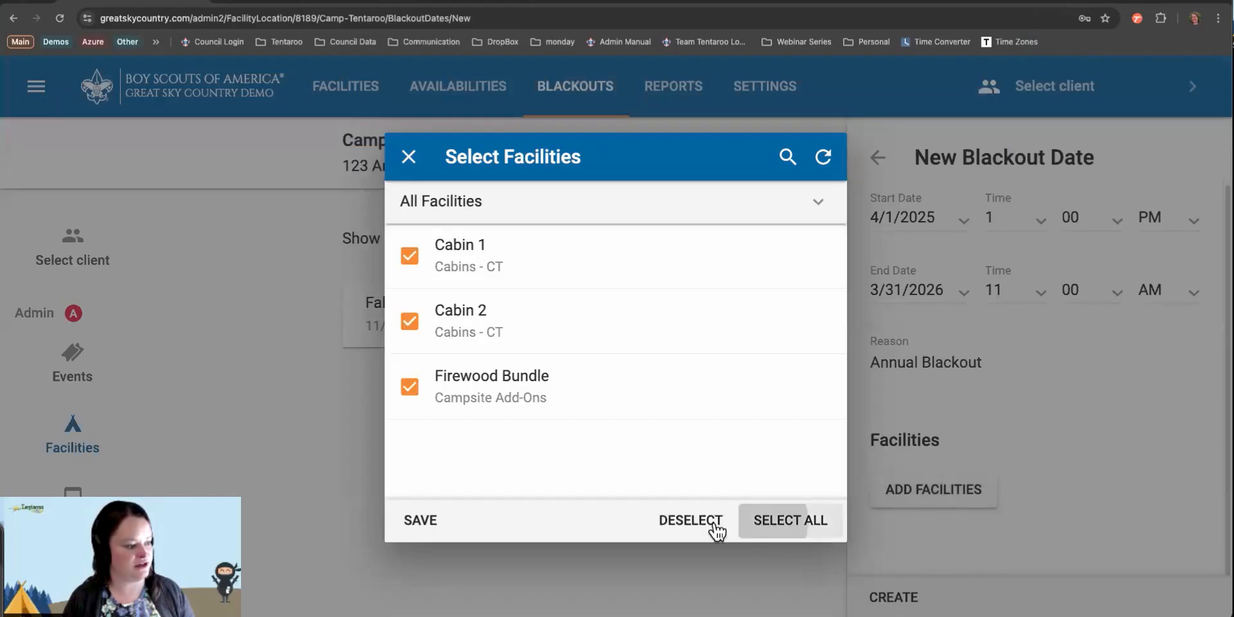
{"action": "left_click", "coordinate": [422, 533]}
{"action": "left_click", "coordinate": [880, 595]}
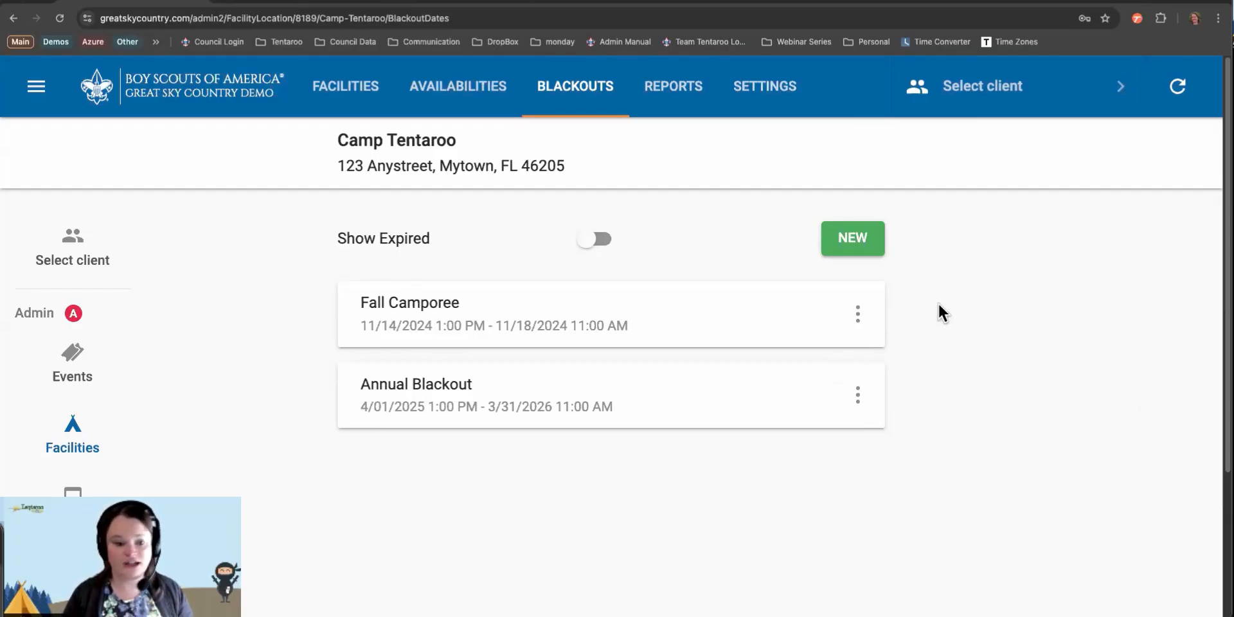
Try moving the Annual Blackout to 4/1/2026 through 3/31/2027, leaving the edit without saving.
{"action": "left_click", "coordinate": [435, 388]}
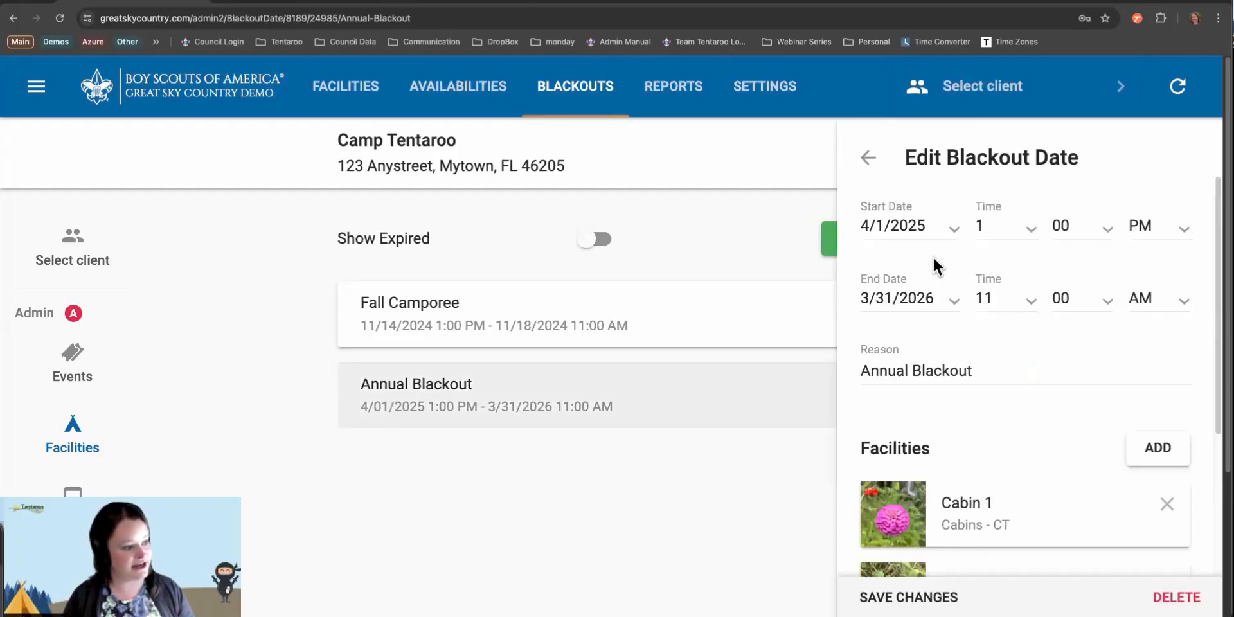
{"action": "left_click", "coordinate": [924, 225]}
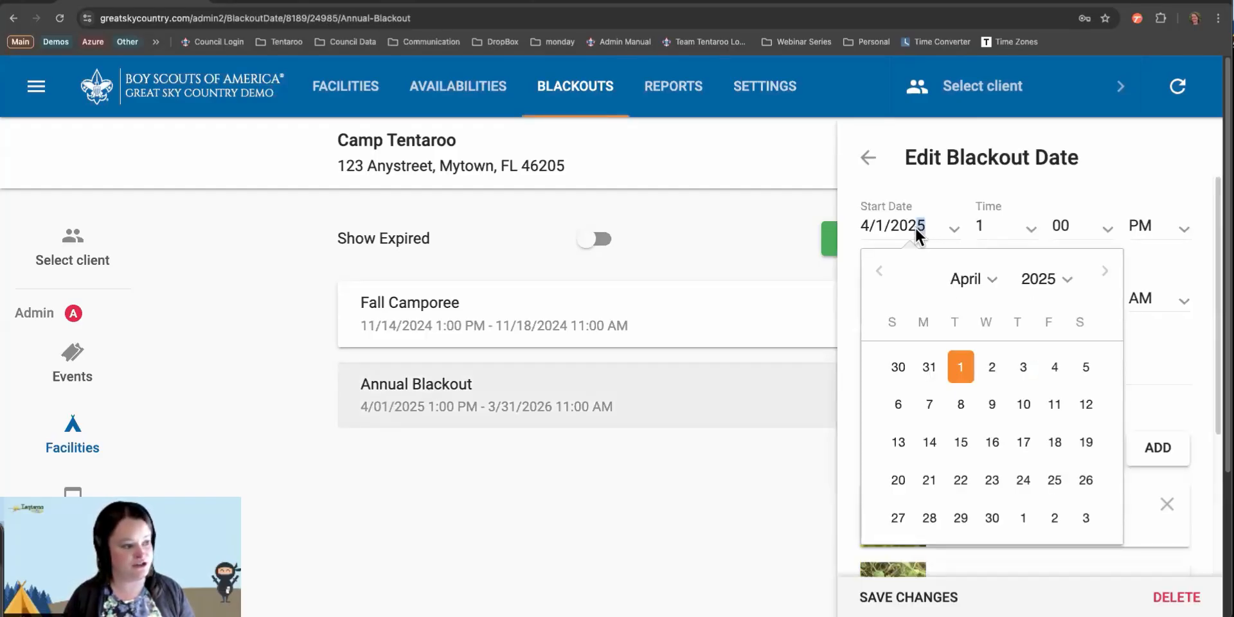
{"action": "type", "text": "6"}
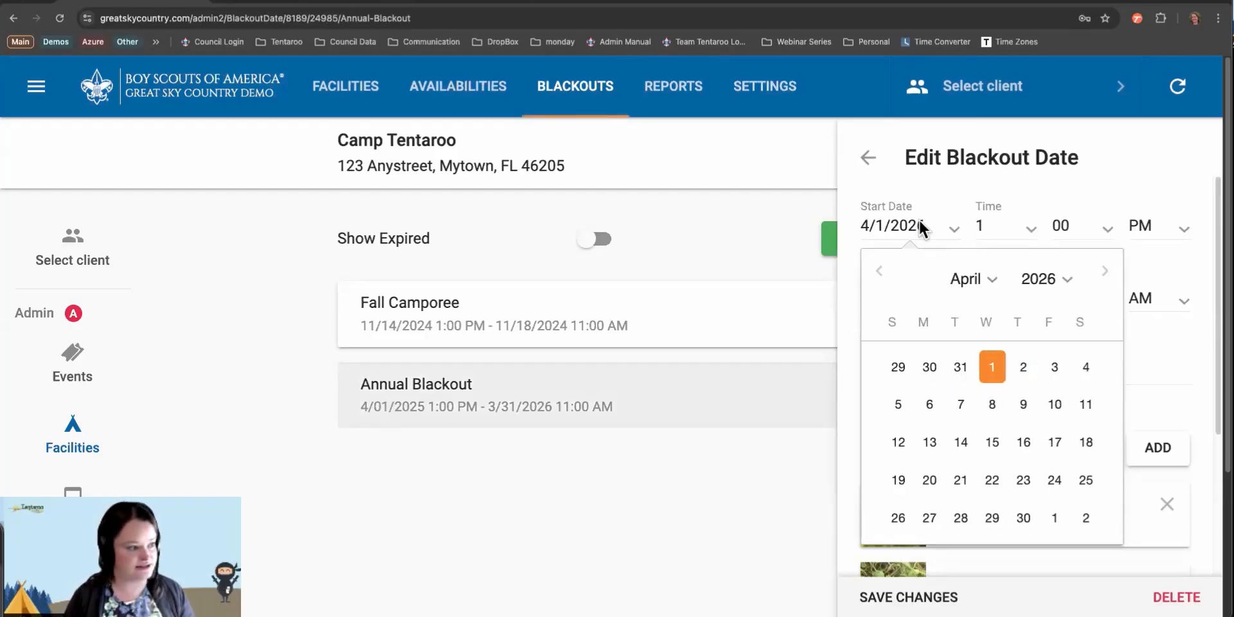
{"action": "left_click", "coordinate": [943, 171]}
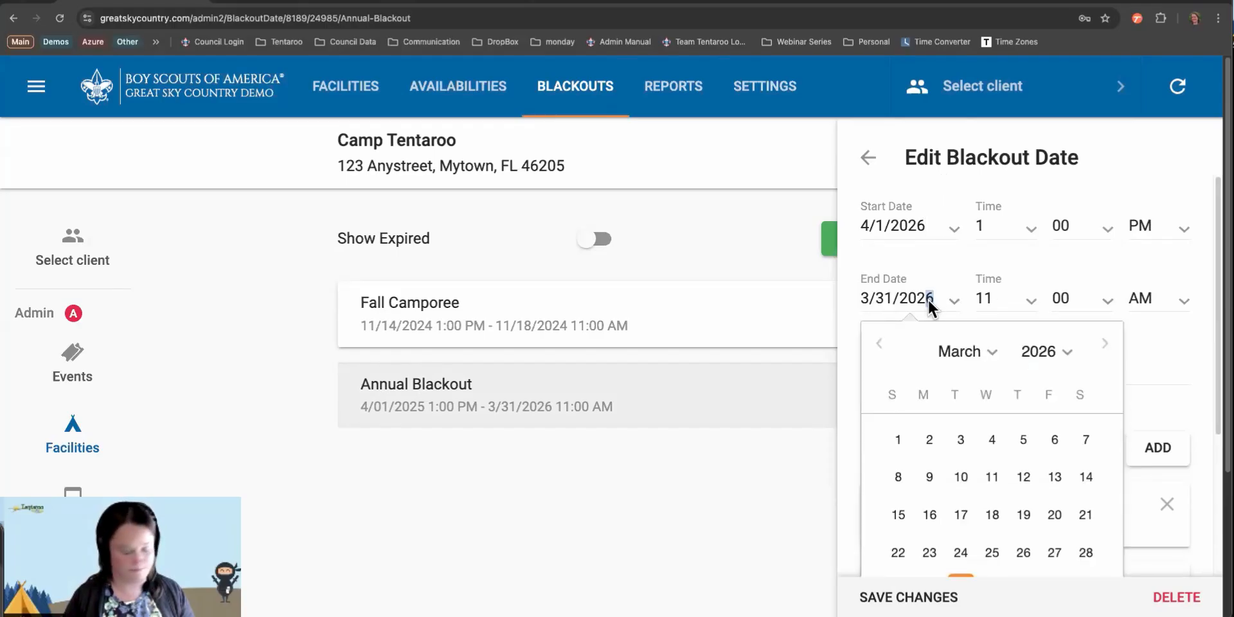
{"action": "type", "text": "7"}
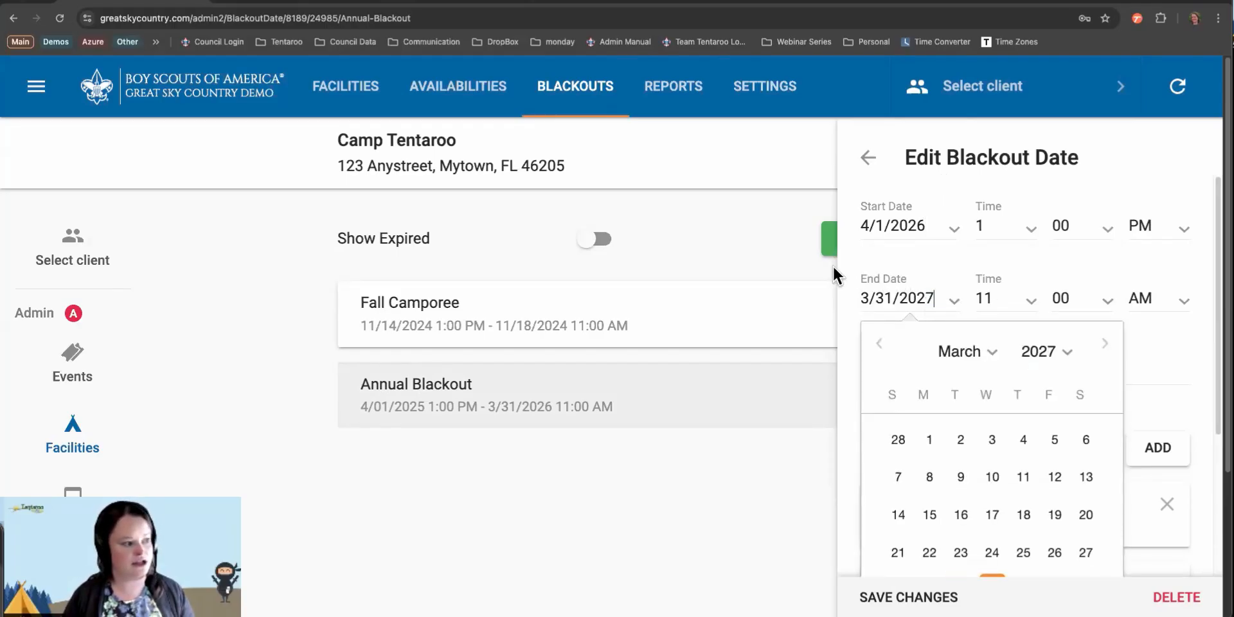
{"action": "left_click", "coordinate": [848, 274]}
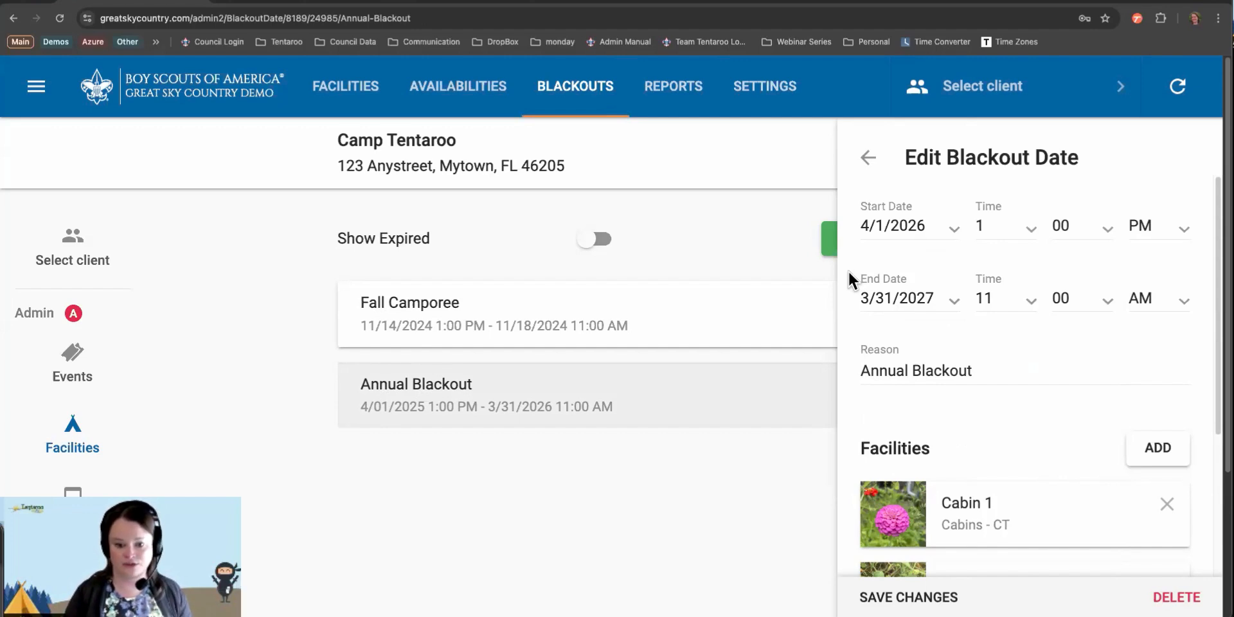
{"action": "left_click", "coordinate": [869, 157]}
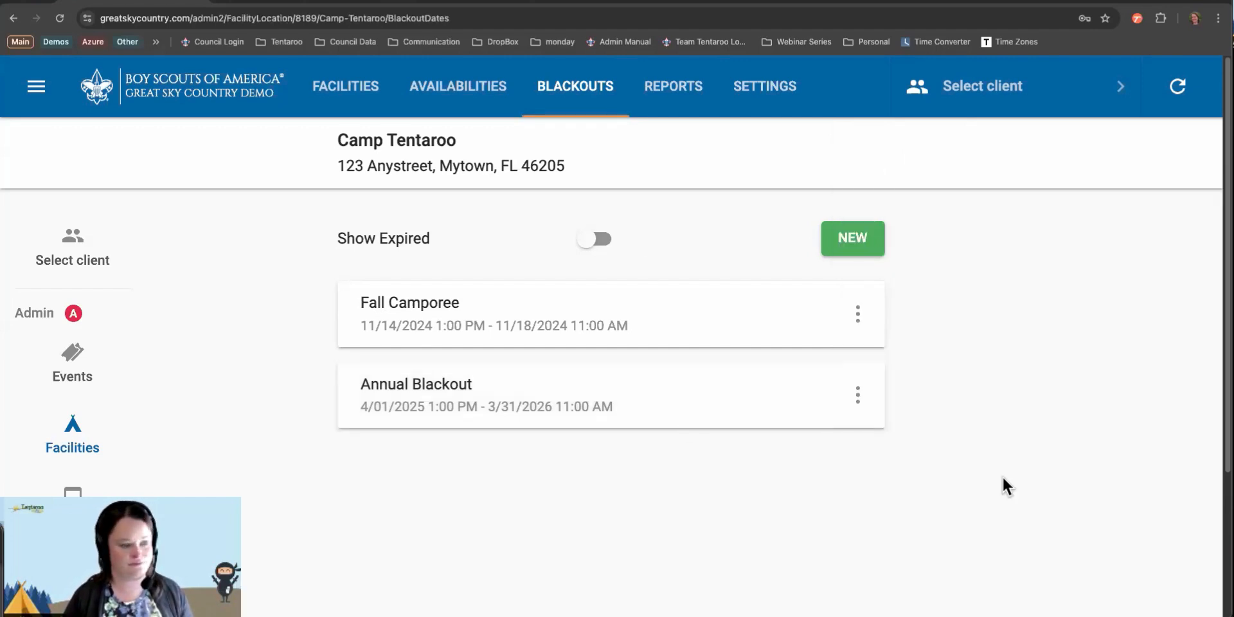
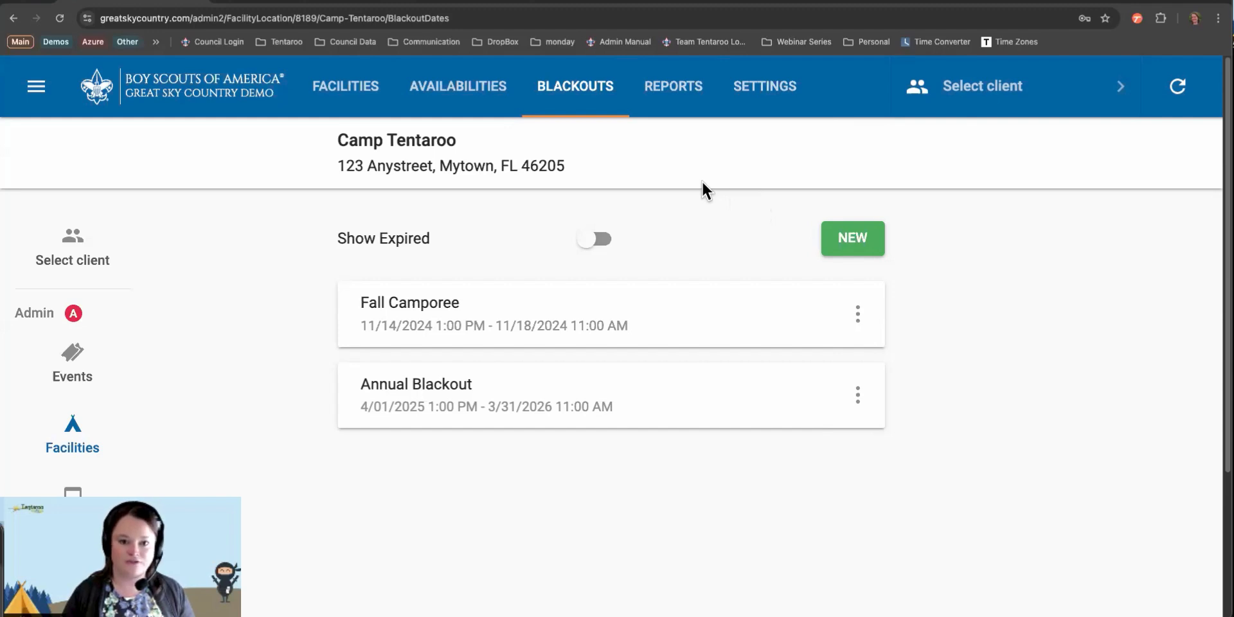
View the camp's cabin availabilities and examine Cabin 1's calendar from October through December 2024.
{"action": "left_click", "coordinate": [440, 101]}
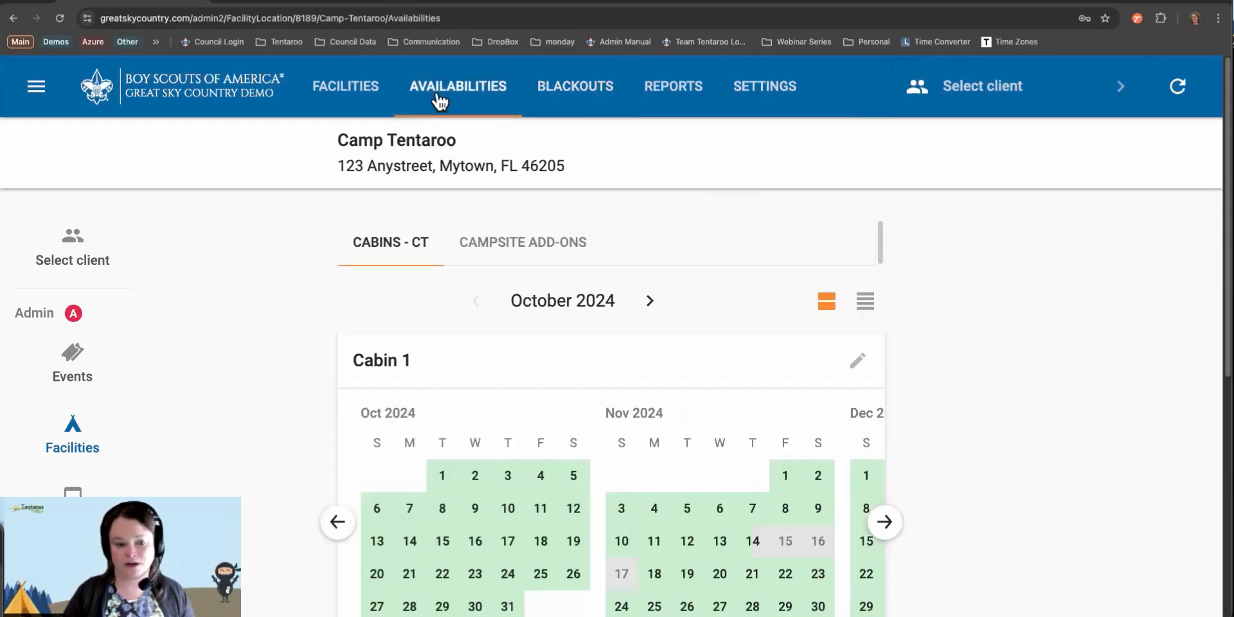
{"action": "scroll", "coordinate": [674, 352], "scroll_direction": "down", "scroll_amount": 3}
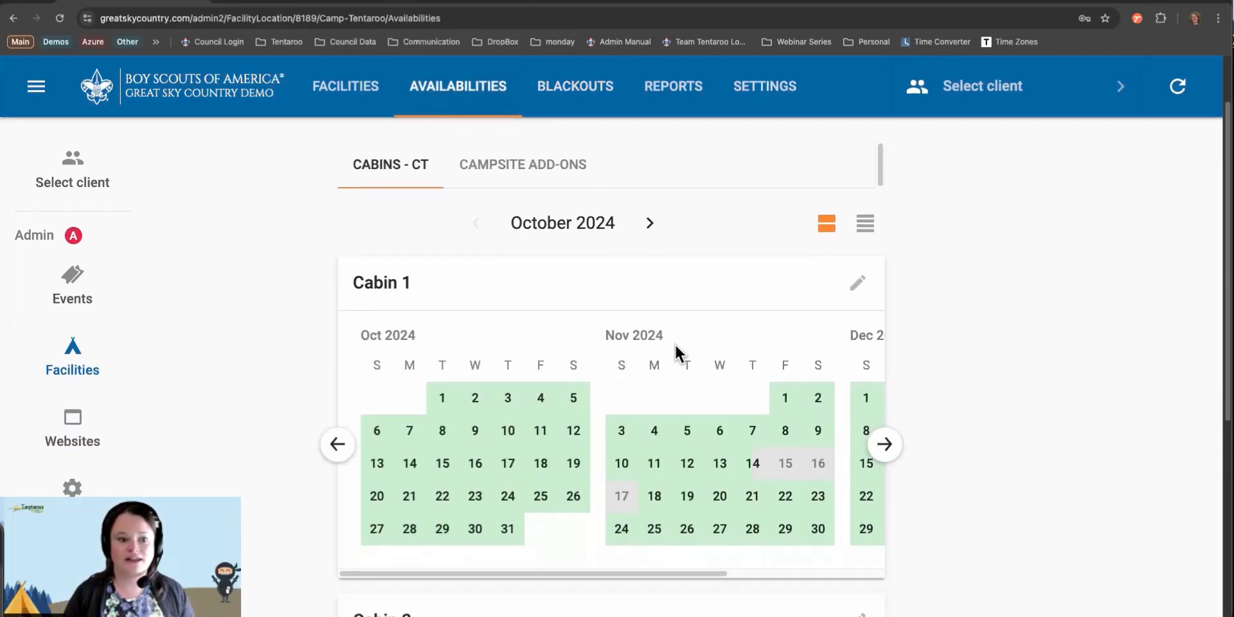
{"action": "scroll", "coordinate": [787, 421], "scroll_direction": "down", "scroll_amount": 1}
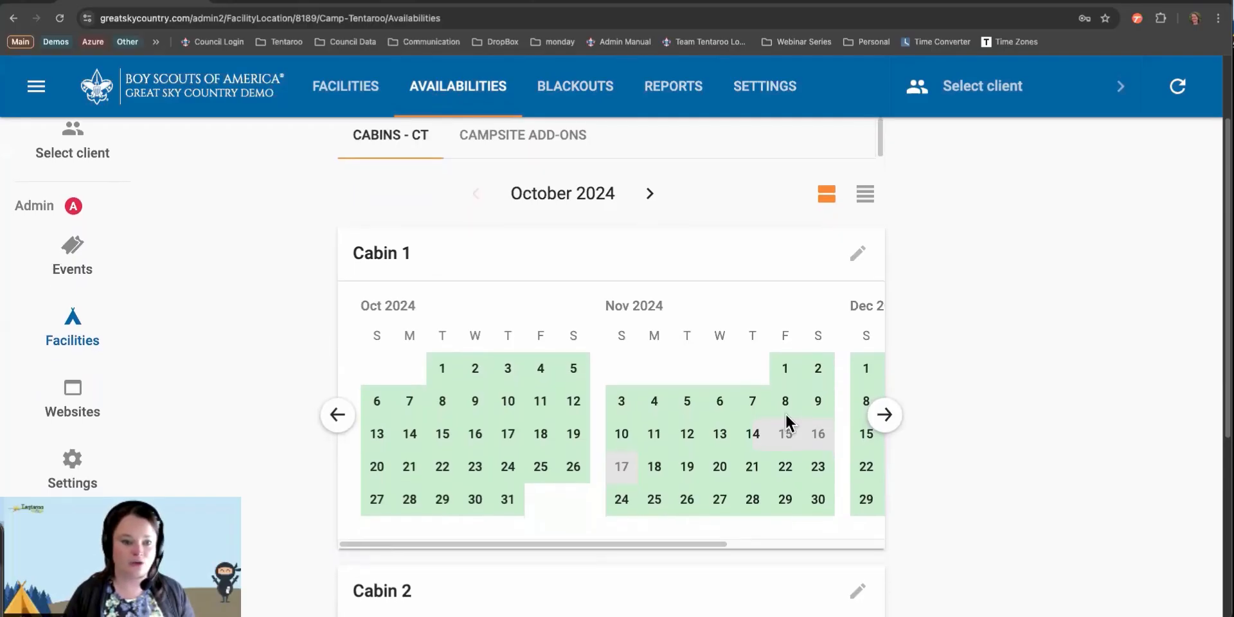
{"action": "left_click", "coordinate": [887, 417]}
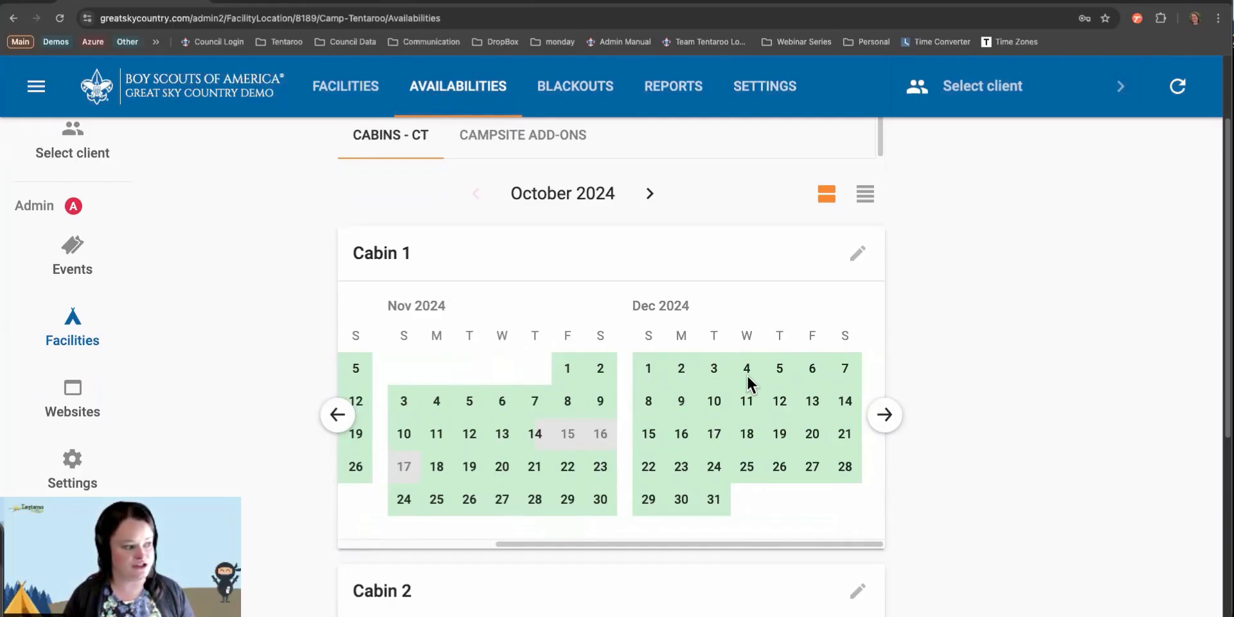
{"action": "scroll", "coordinate": [747, 374], "scroll_direction": "up", "scroll_amount": 2}
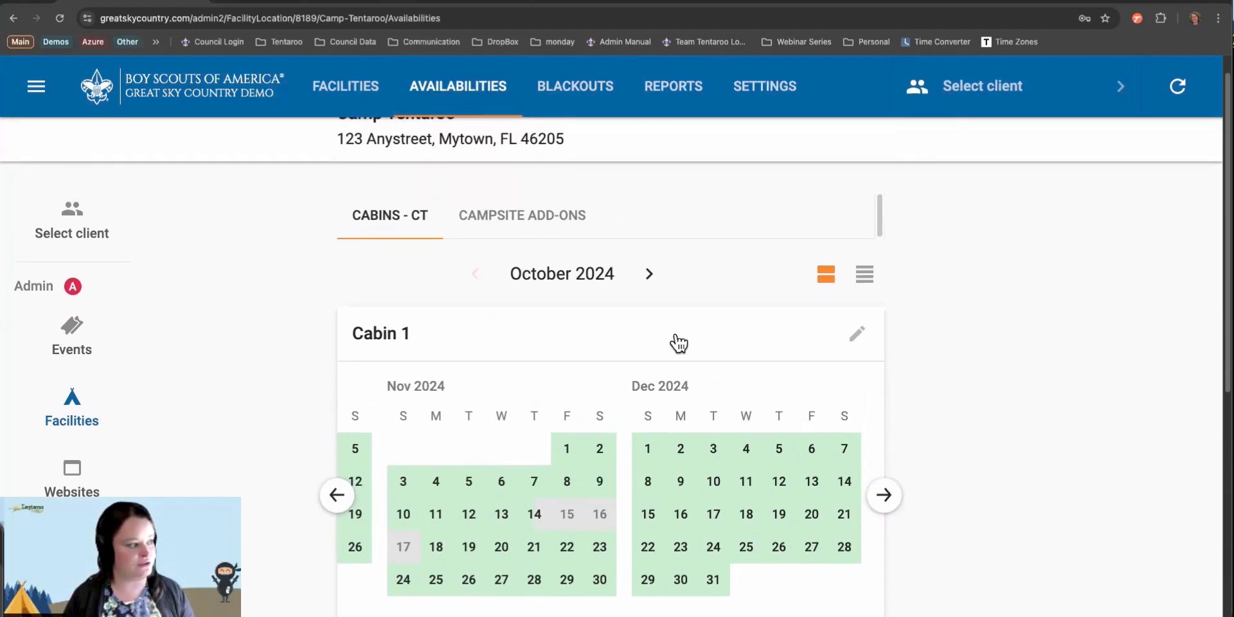
Advance the cabin availability calendar to March 2025 and examine where the Annual Blackout begins for Cabin 1.
{"action": "left_click", "coordinate": [531, 281]}
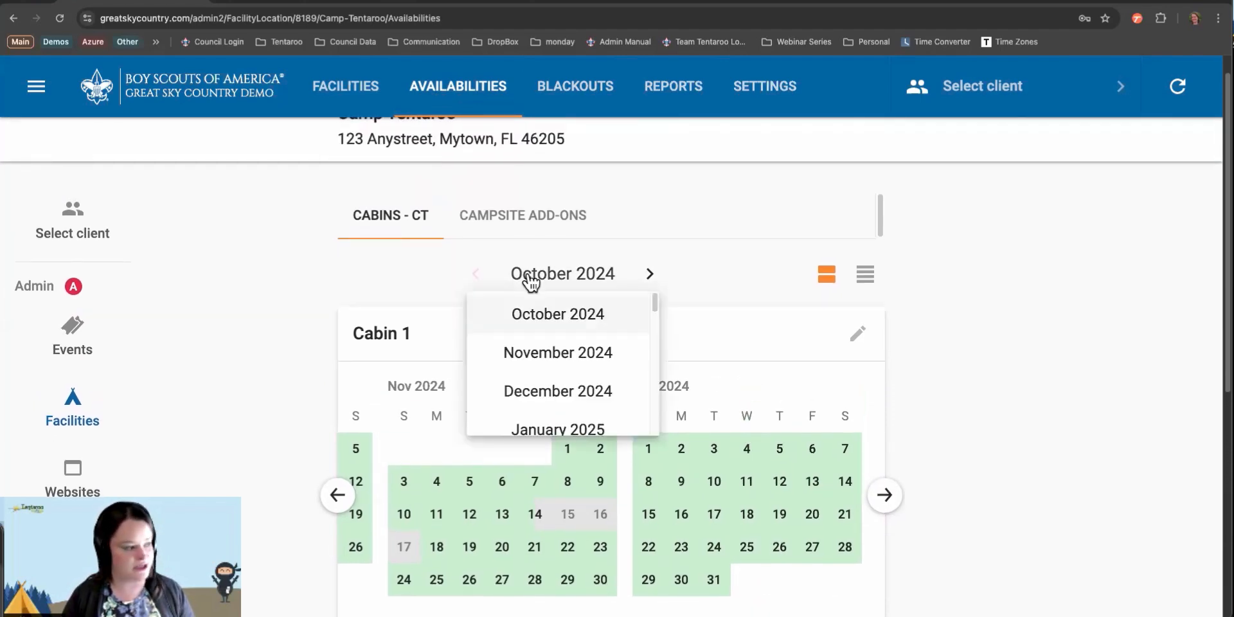
{"action": "left_click", "coordinate": [557, 425]}
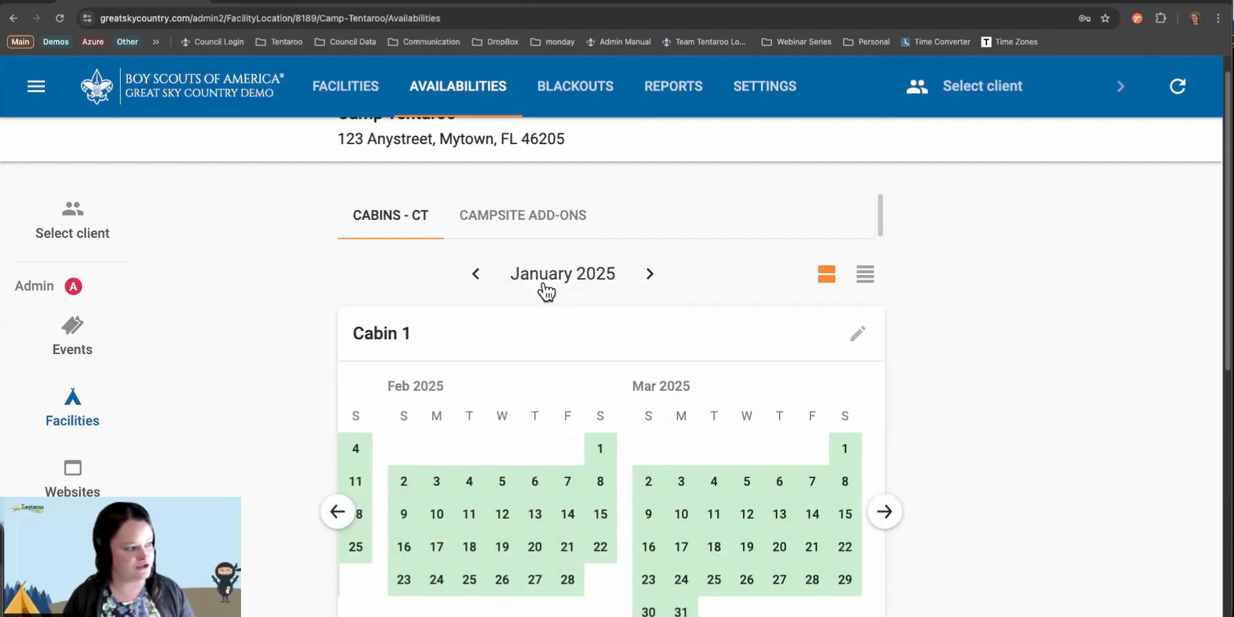
{"action": "left_click", "coordinate": [650, 276]}
{"action": "left_click", "coordinate": [650, 276]}
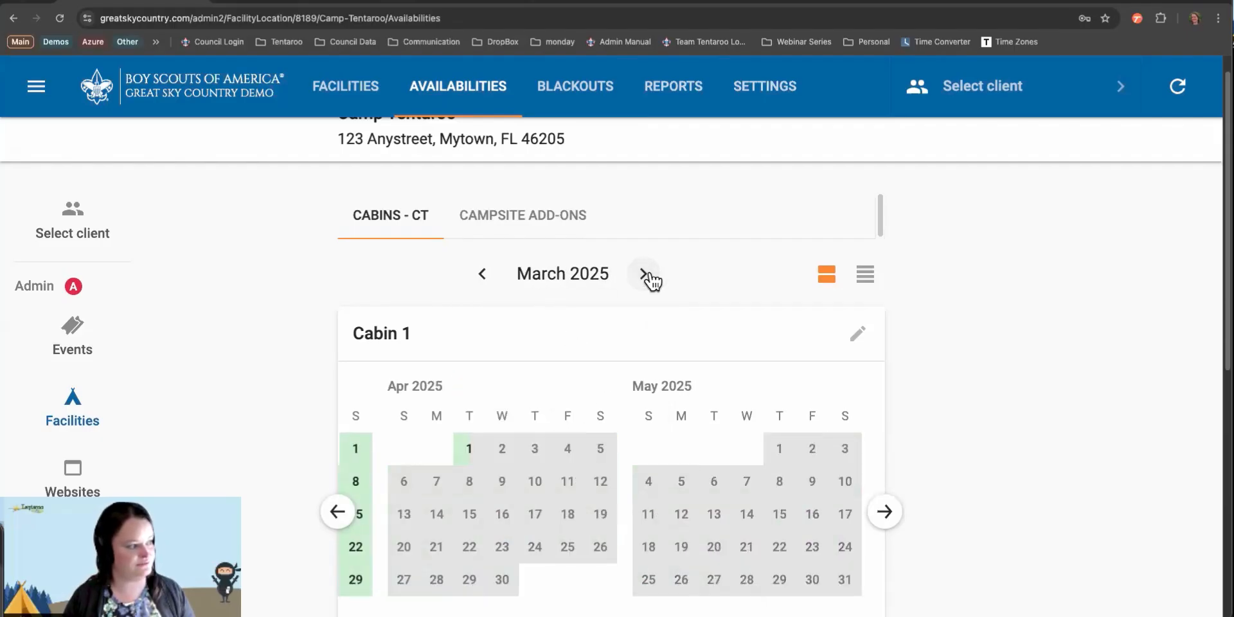
{"action": "scroll", "coordinate": [564, 394], "scroll_direction": "down", "scroll_amount": 2}
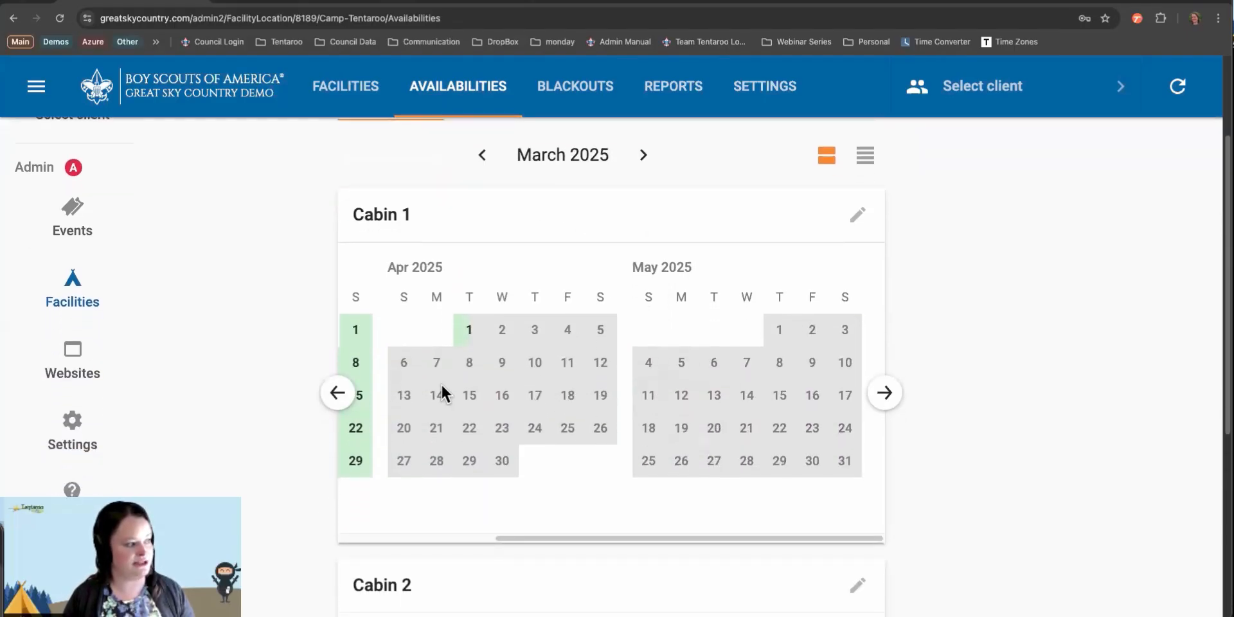
{"action": "left_click", "coordinate": [337, 405]}
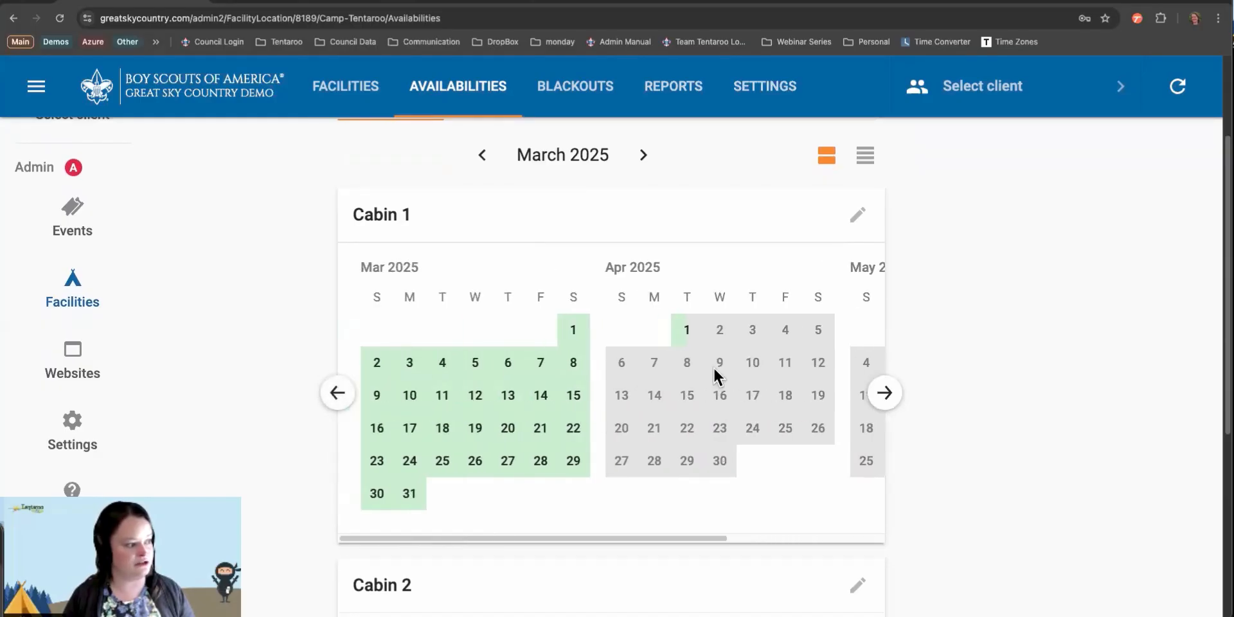
{"action": "left_click", "coordinate": [889, 390]}
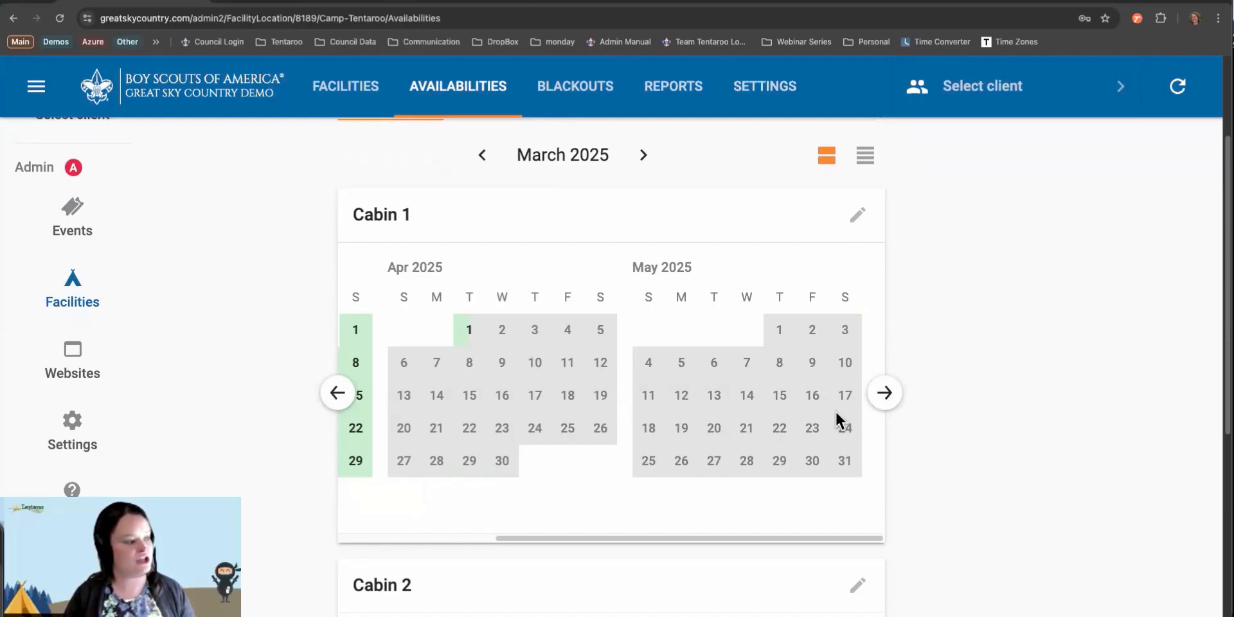
{"action": "scroll", "coordinate": [835, 416], "scroll_direction": "up", "scroll_amount": 1}
{"action": "scroll", "coordinate": [366, 400], "scroll_direction": "down", "scroll_amount": 1}
{"action": "scroll", "coordinate": [424, 405], "scroll_direction": "up", "scroll_amount": 3}
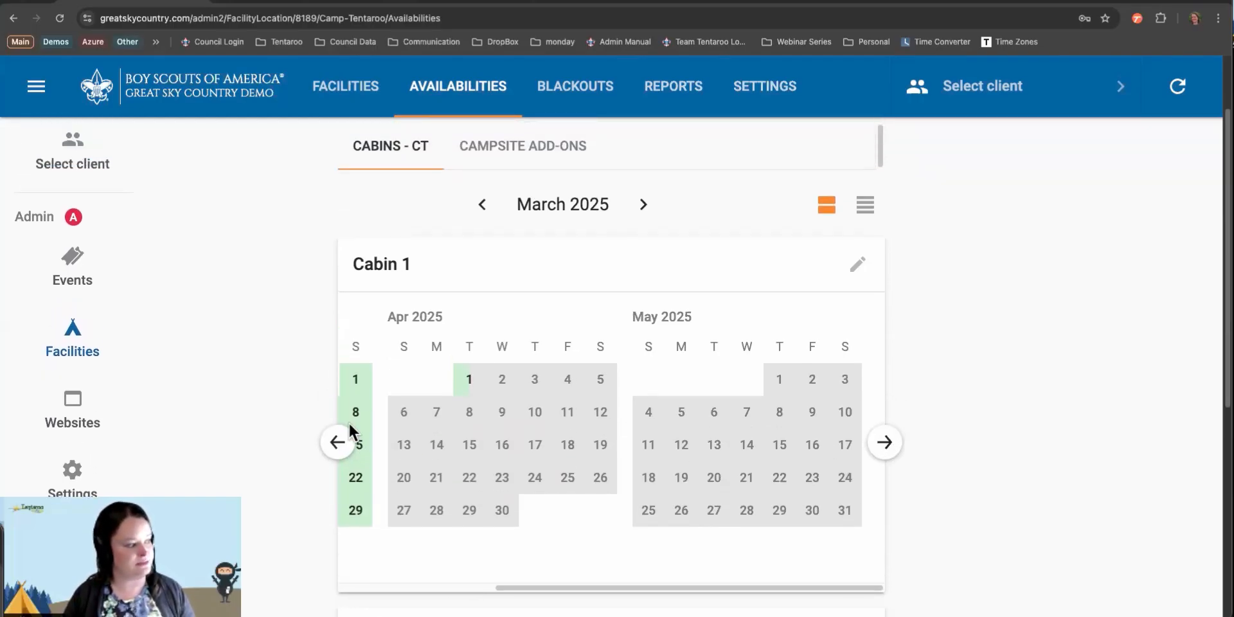
{"action": "left_click", "coordinate": [339, 443]}
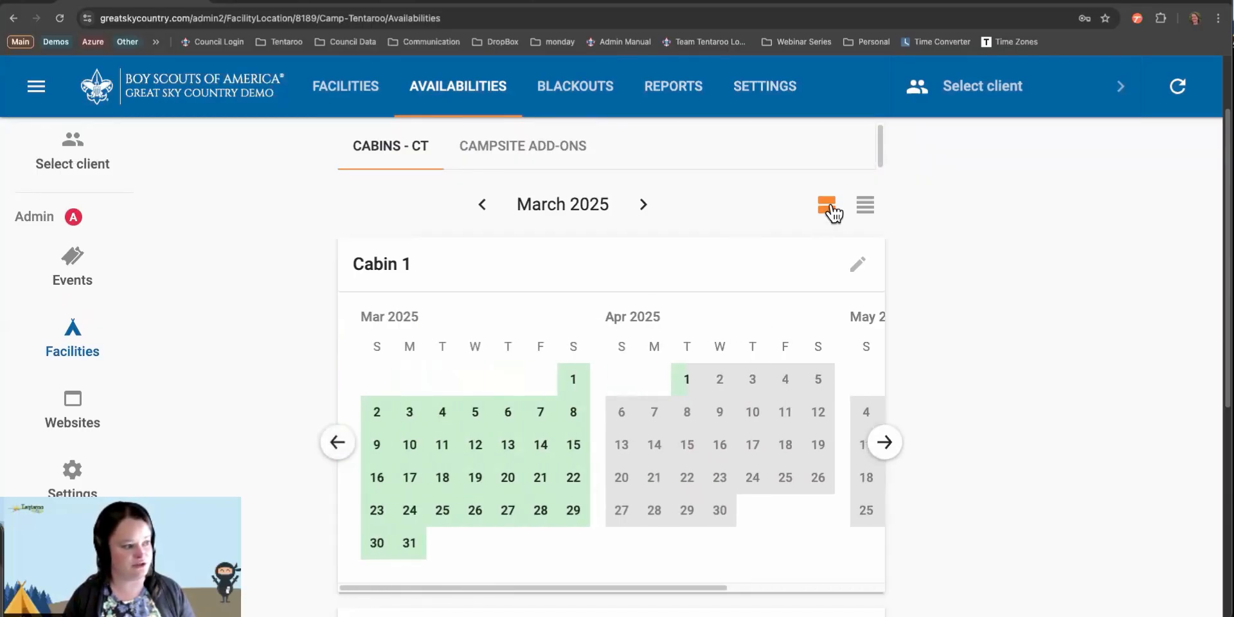
Switch the cabin availabilities to the compact list layout and compare both cabins around the start of April 2025.
{"action": "left_click", "coordinate": [866, 206]}
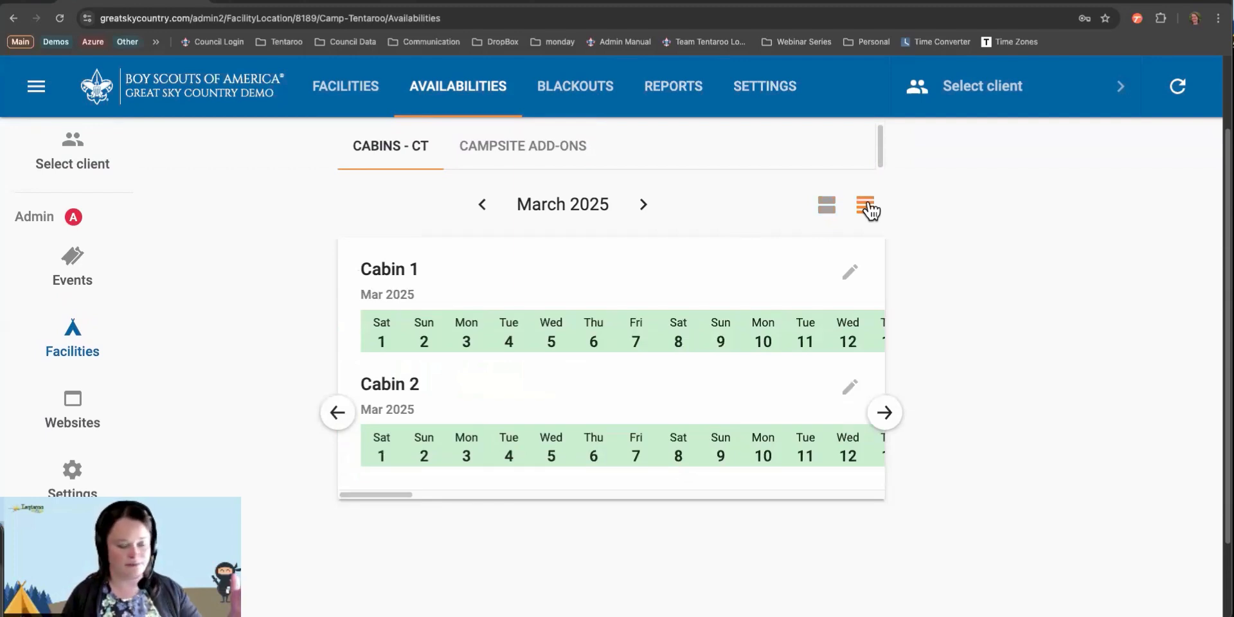
{"action": "left_click", "coordinate": [886, 415]}
{"action": "left_click", "coordinate": [886, 414]}
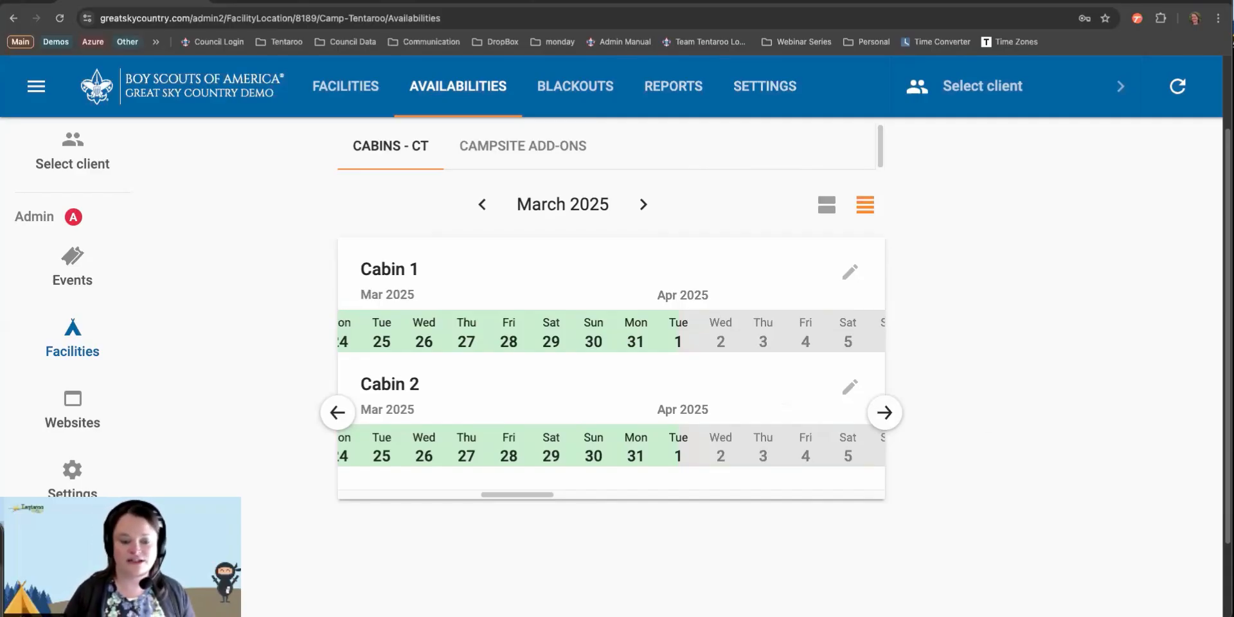
Leave the camp's cabin availabilities, switch to the Tentaroo Scout Reservation location and open its reports.
{"action": "left_click", "coordinate": [415, 281]}
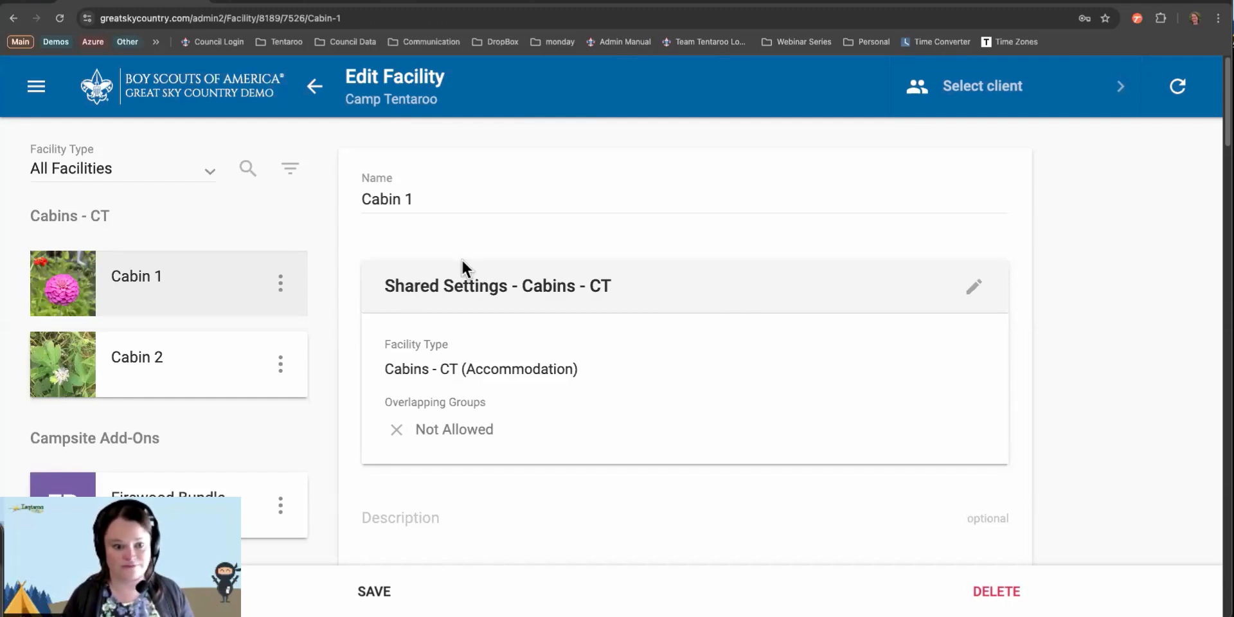
{"action": "left_click", "coordinate": [313, 86]}
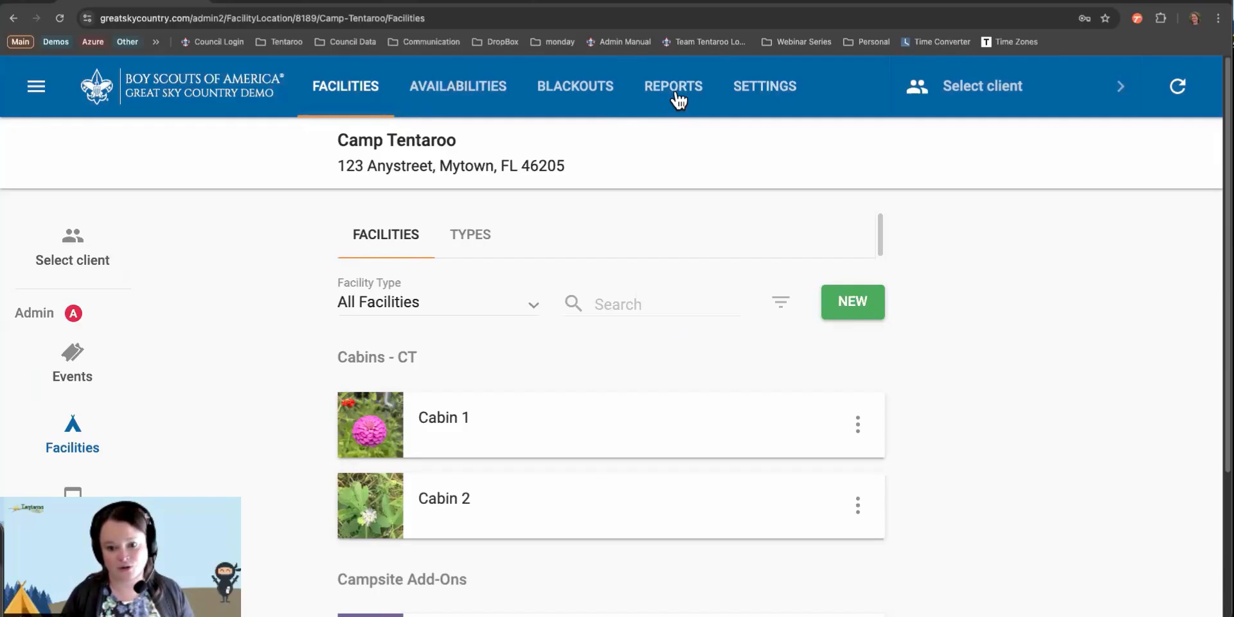
{"action": "left_click", "coordinate": [63, 456]}
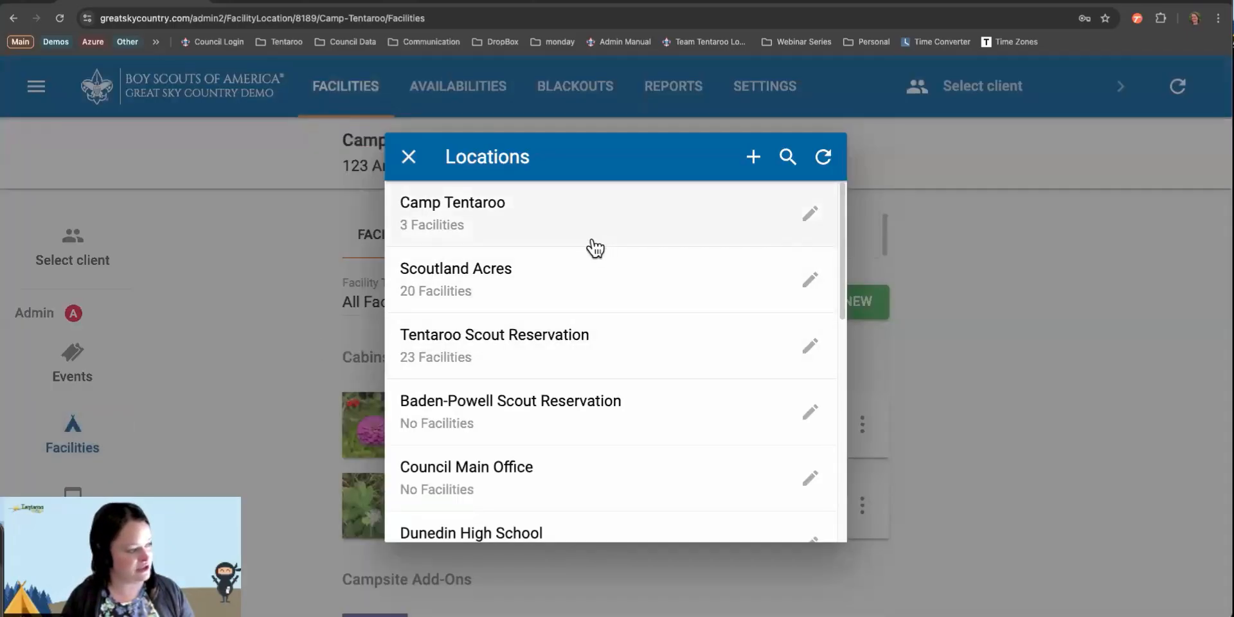
{"action": "left_click", "coordinate": [554, 341]}
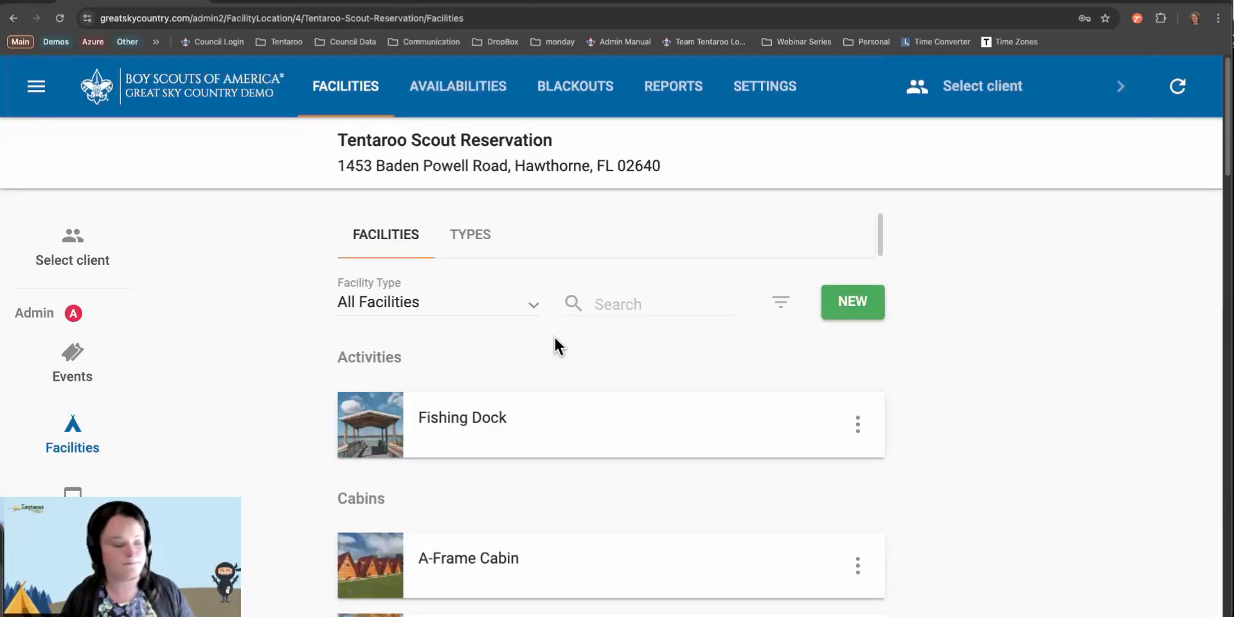
{"action": "left_click", "coordinate": [674, 106]}
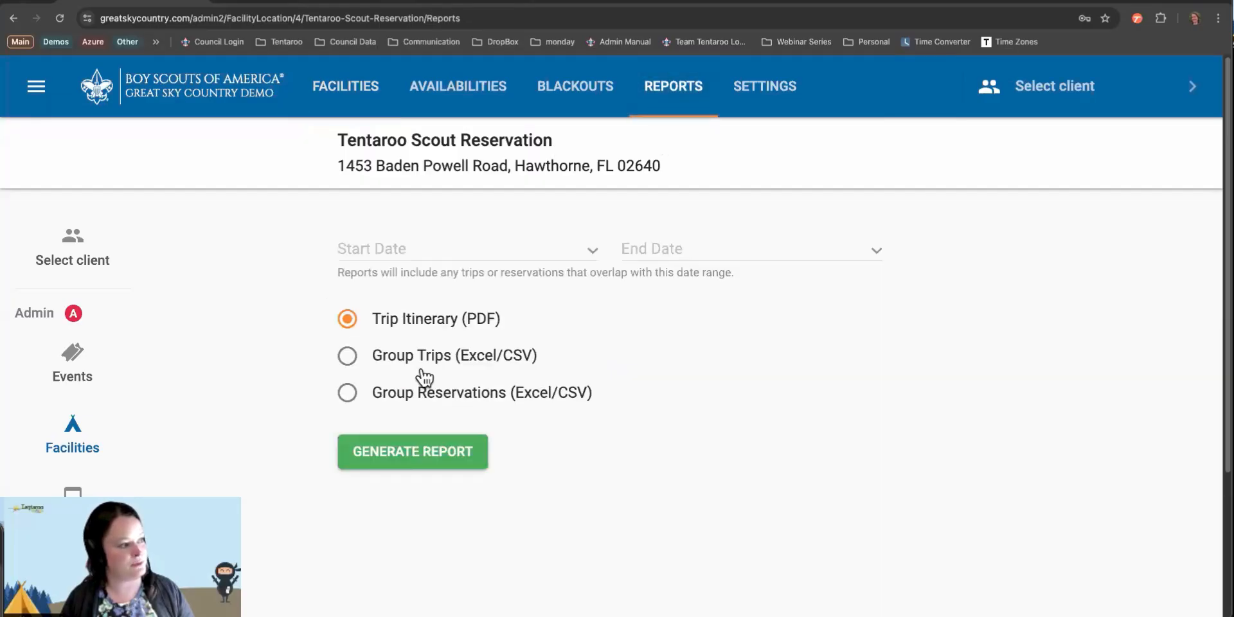
Generate a Trip Itinerary (PDF) report for the date range 10/1/2024 through 12/31/2024.
{"action": "left_click", "coordinate": [460, 246]}
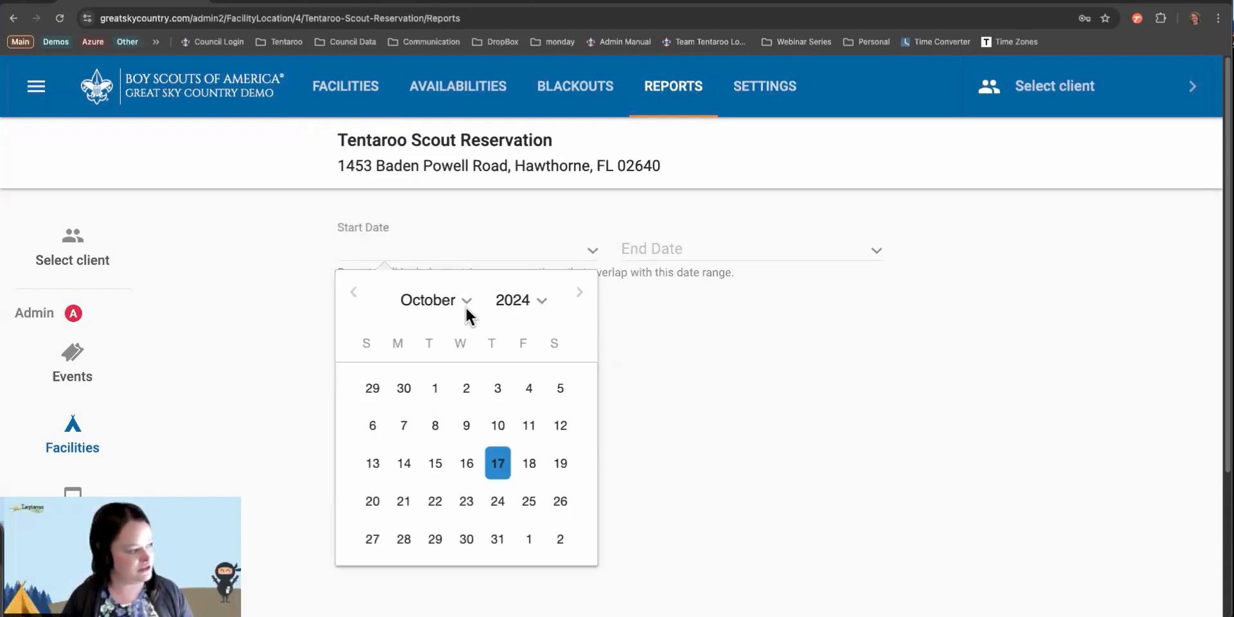
{"action": "left_click", "coordinate": [434, 389]}
{"action": "left_click", "coordinate": [665, 255]}
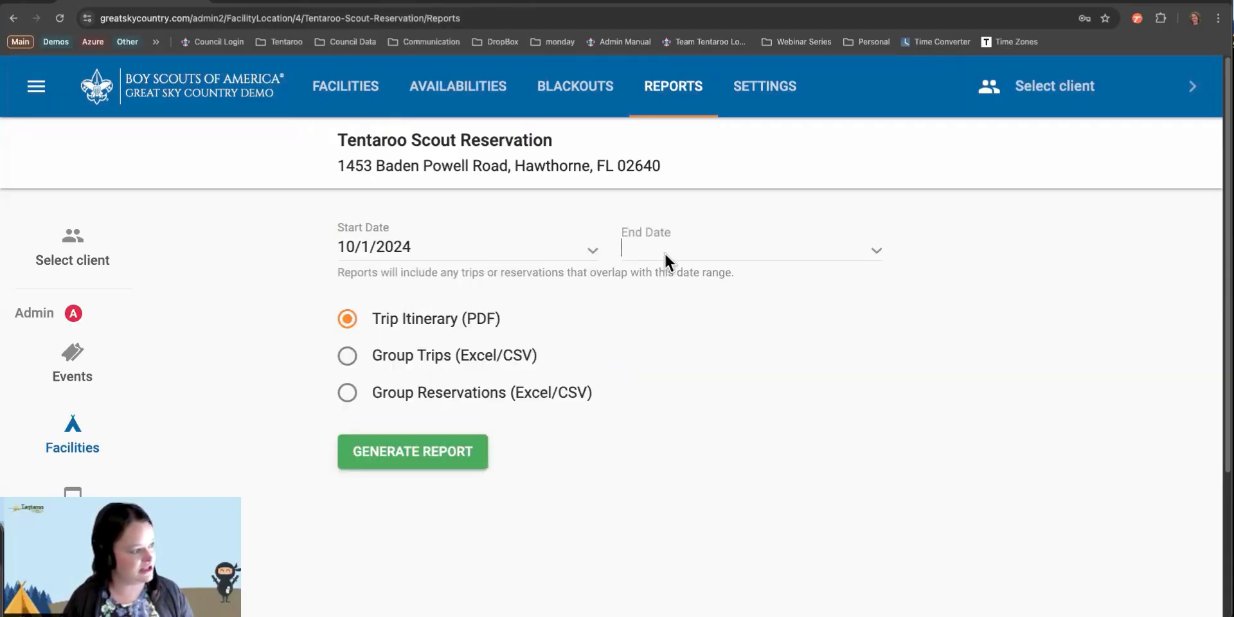
{"action": "left_click", "coordinate": [864, 295]}
{"action": "left_click", "coordinate": [864, 294]}
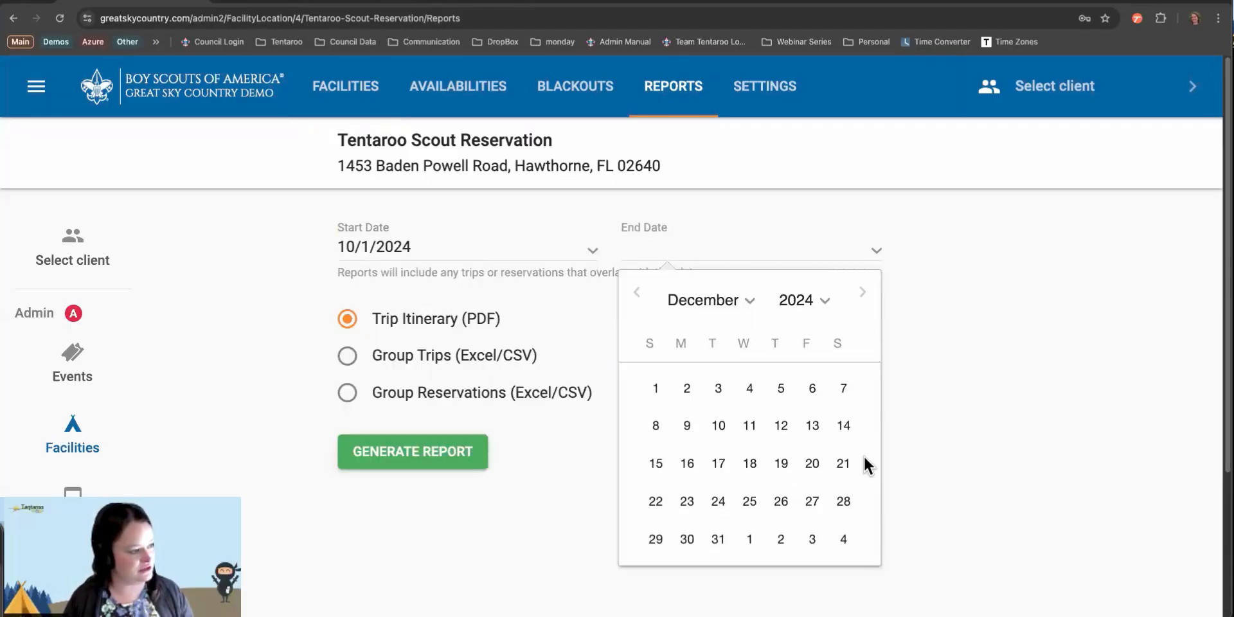
{"action": "left_click", "coordinate": [718, 539]}
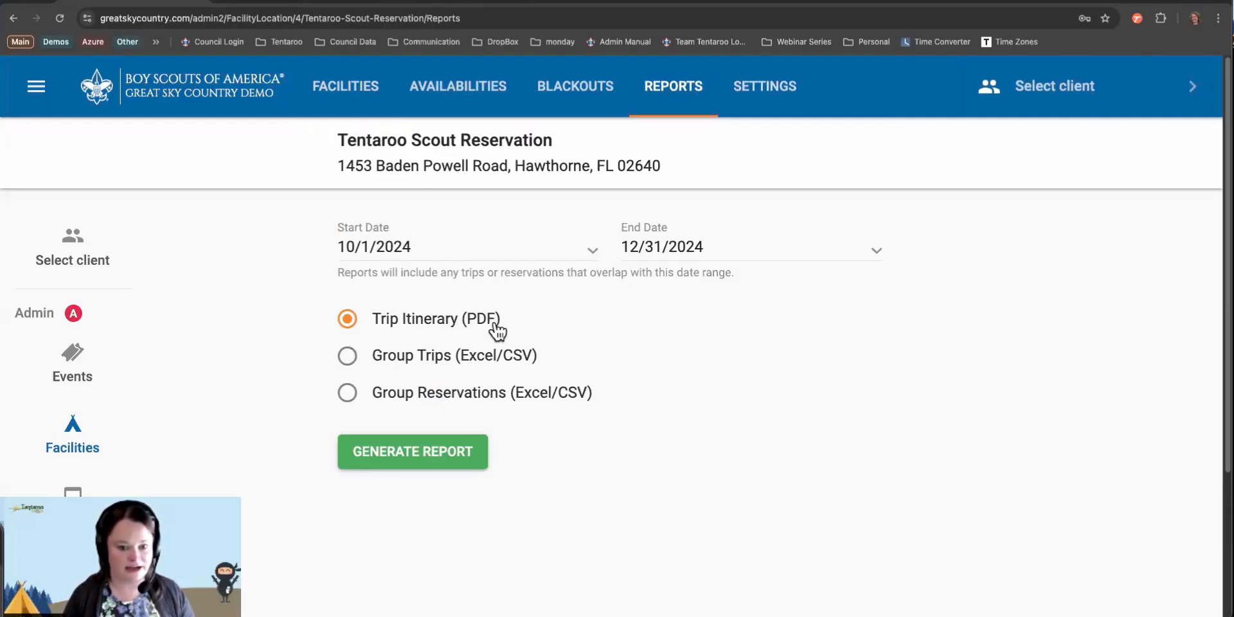
{"action": "left_click", "coordinate": [390, 458]}
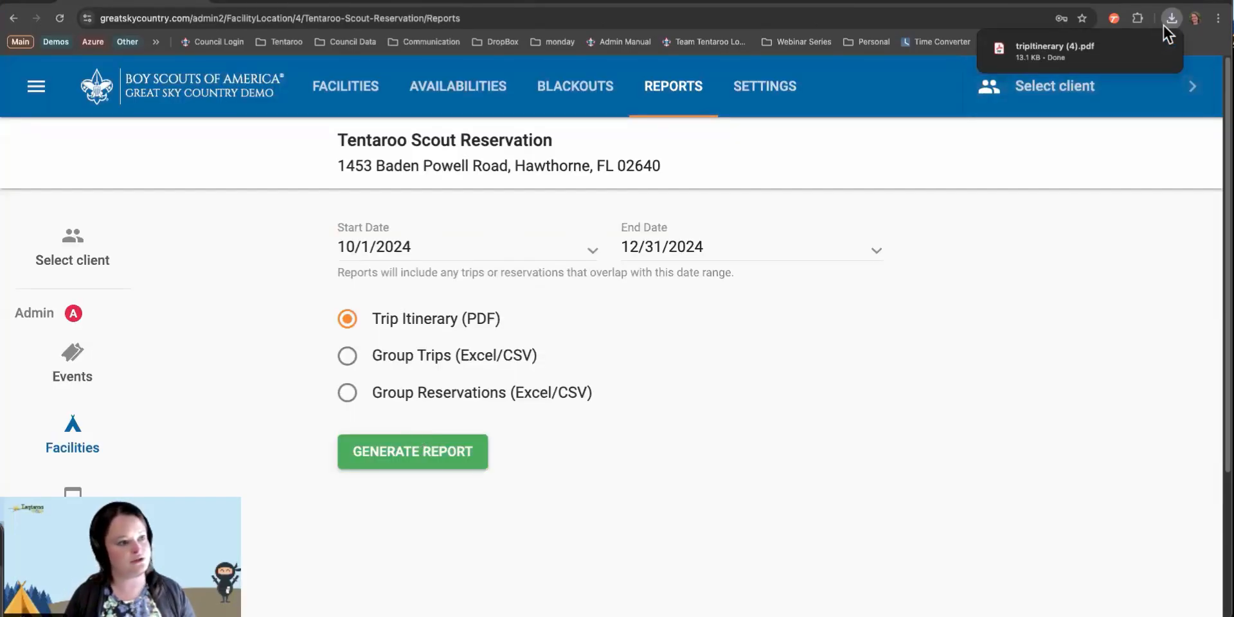
Open the downloaded trip itinerary PDF, examine each group's reservations, amounts and balances, and return to the reports page.
{"action": "left_click", "coordinate": [1033, 52]}
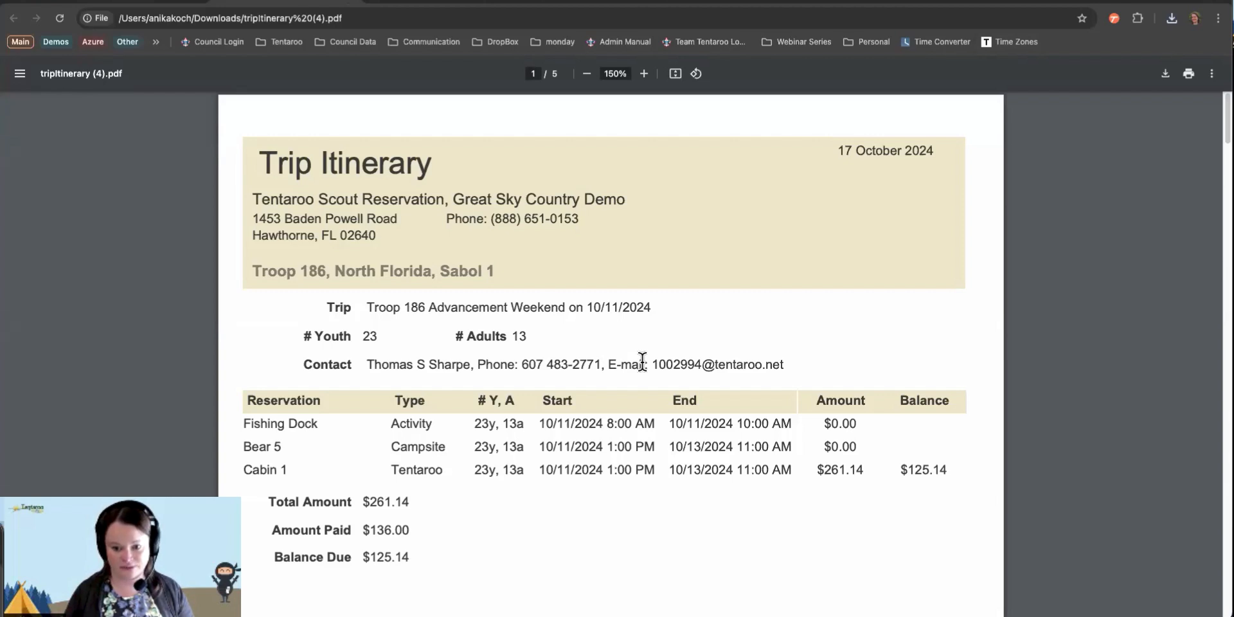
{"action": "scroll", "coordinate": [642, 362], "scroll_direction": "down", "scroll_amount": 2}
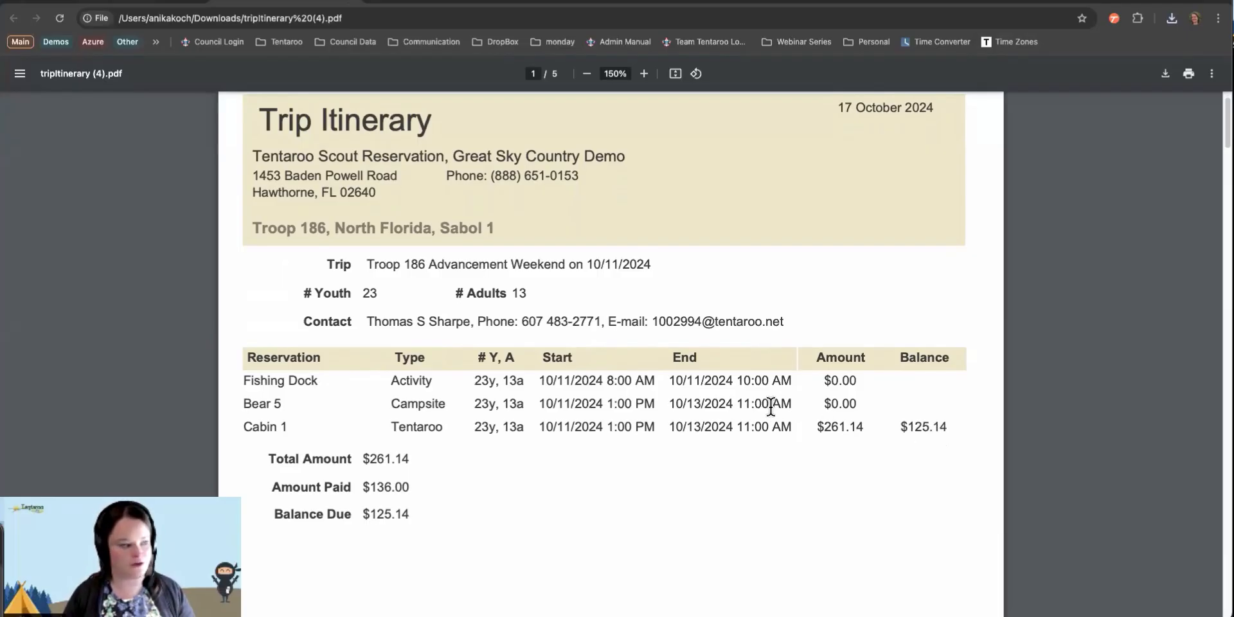
{"action": "scroll", "coordinate": [771, 405], "scroll_direction": "down", "scroll_amount": 10}
{"action": "scroll", "coordinate": [770, 405], "scroll_direction": "down", "scroll_amount": 10}
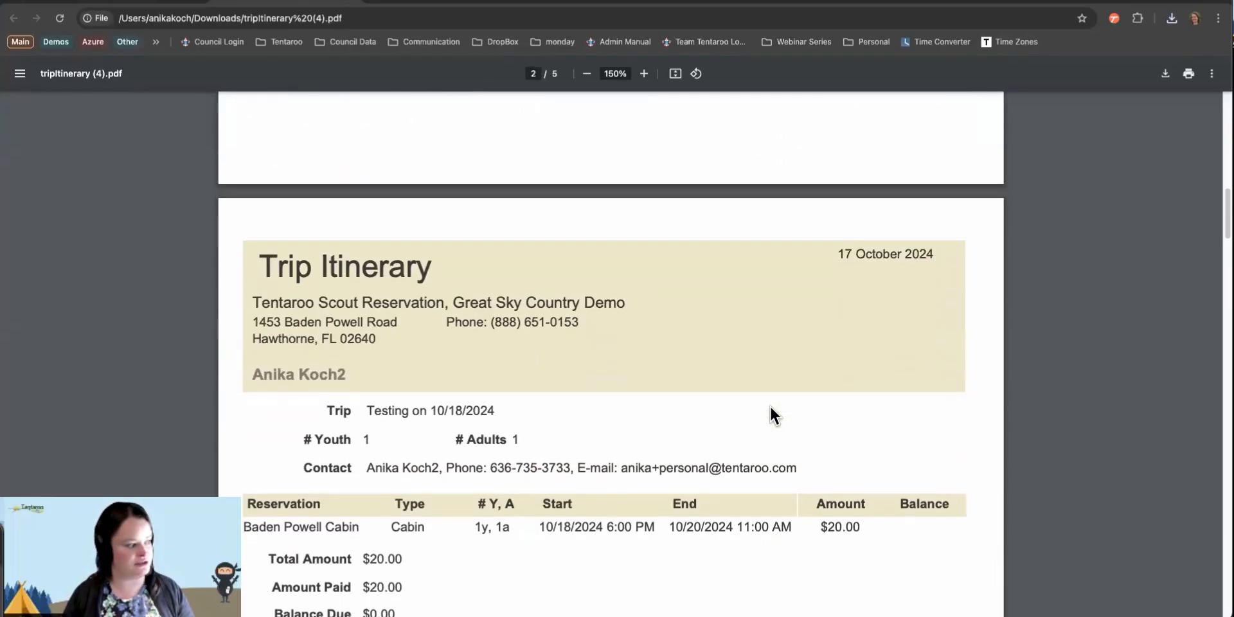
{"action": "scroll", "coordinate": [770, 405], "scroll_direction": "down", "scroll_amount": 10}
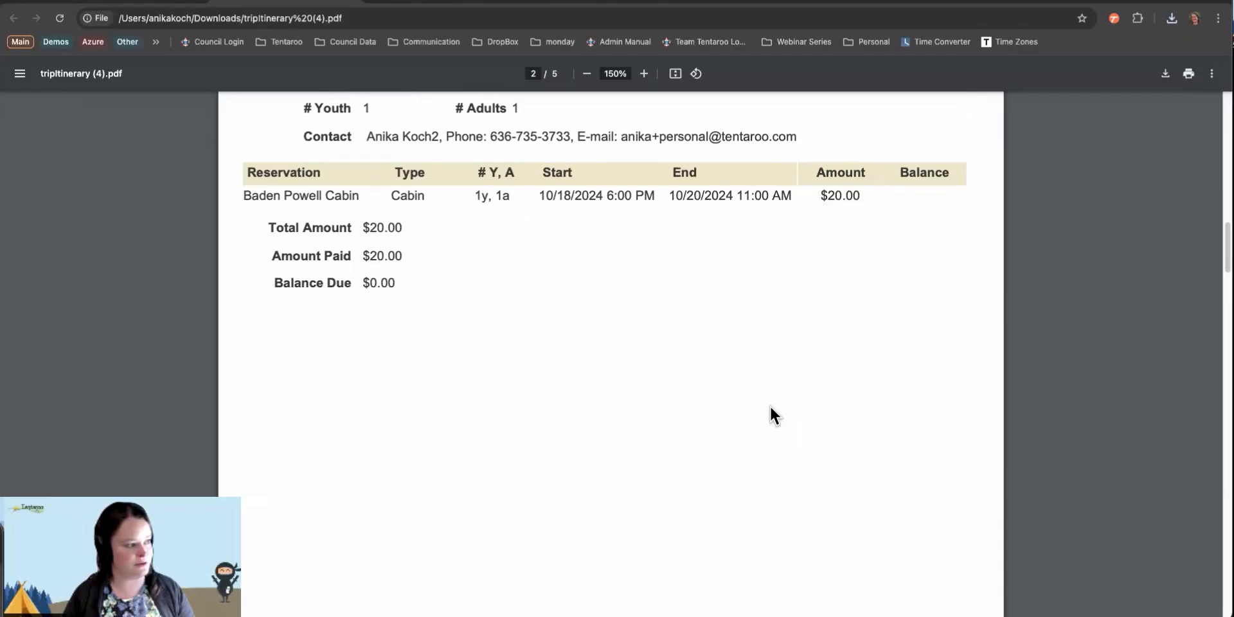
{"action": "scroll", "coordinate": [771, 405], "scroll_direction": "down", "scroll_amount": 5}
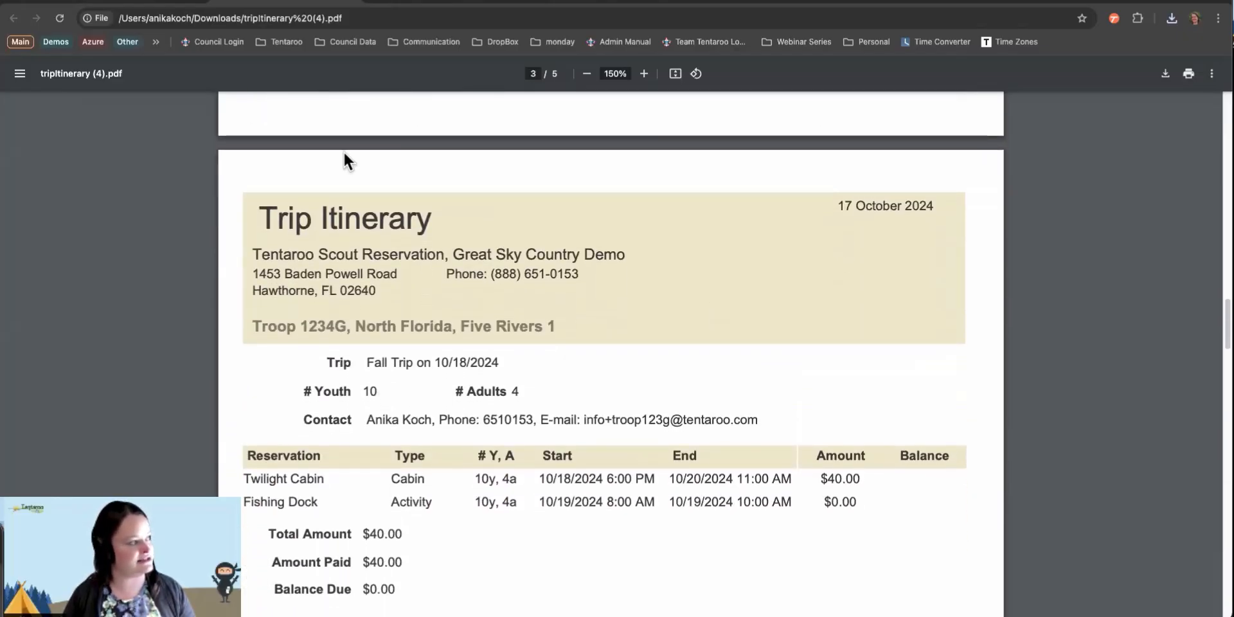
{"action": "left_click", "coordinate": [164, 2]}
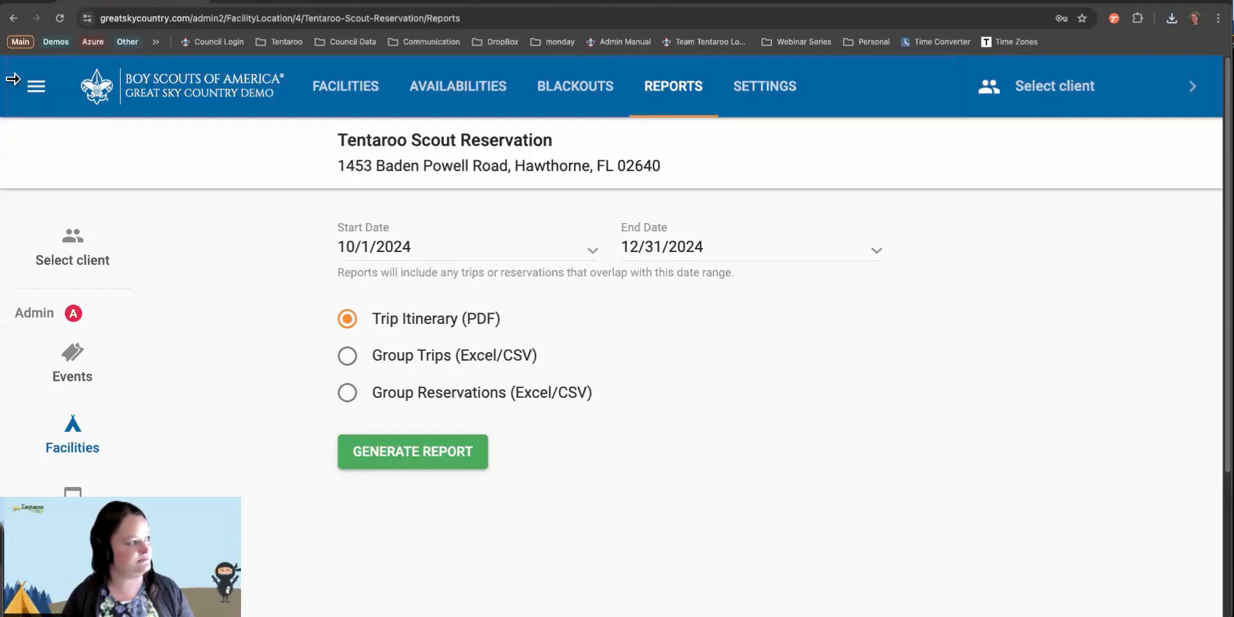
Generate the Group Trips (Excel/CSV) report with blackout dates included and open it in Excel.
{"action": "left_click", "coordinate": [346, 364]}
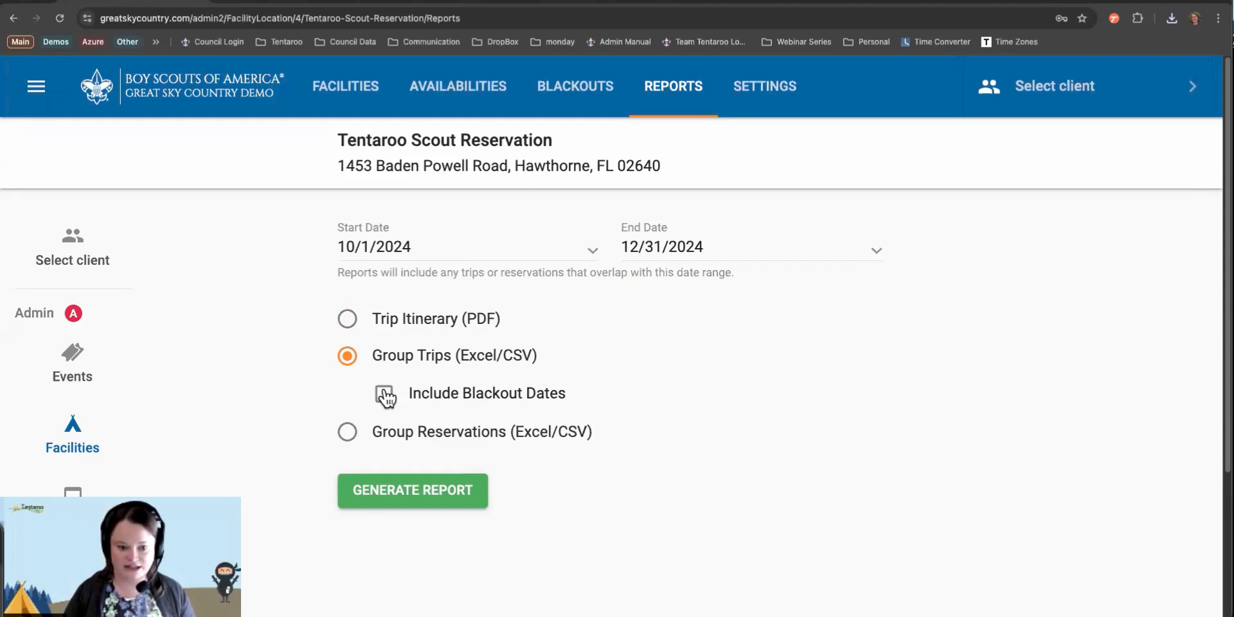
{"action": "left_click", "coordinate": [385, 395]}
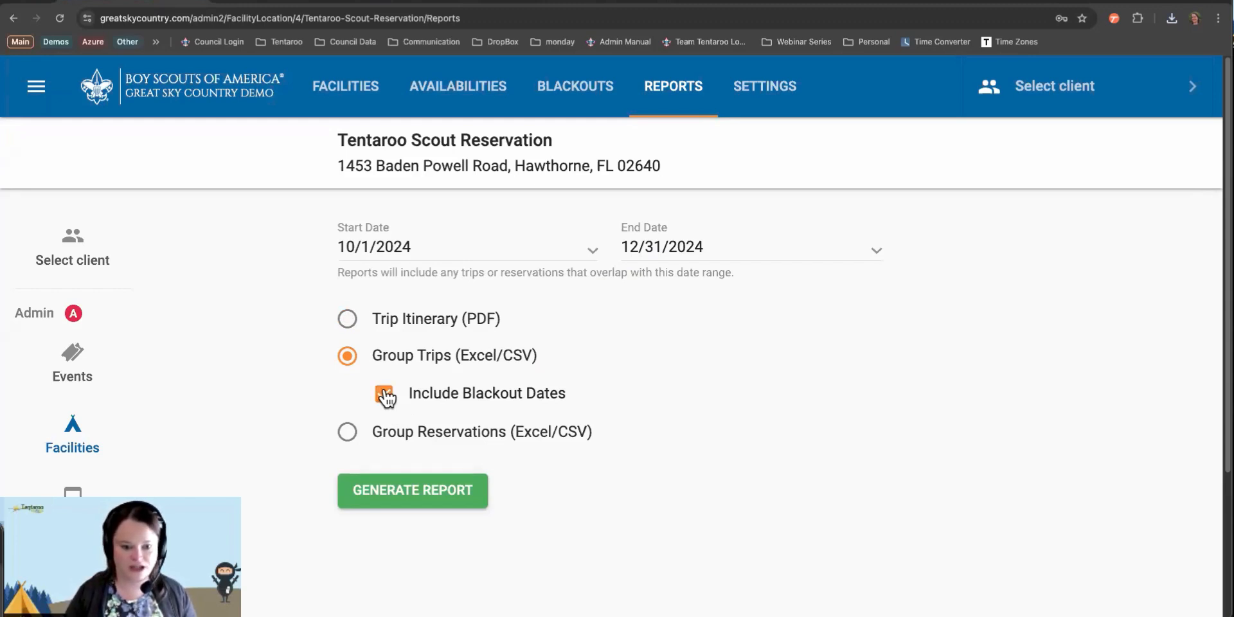
{"action": "left_click", "coordinate": [387, 494]}
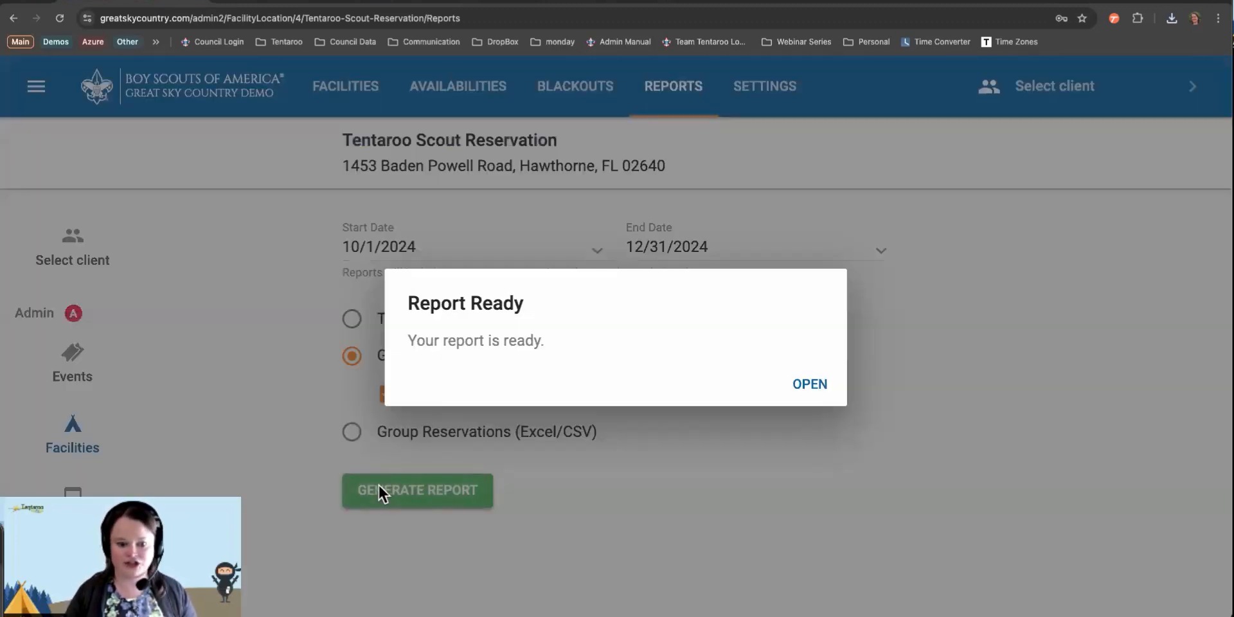
{"action": "left_click", "coordinate": [813, 402]}
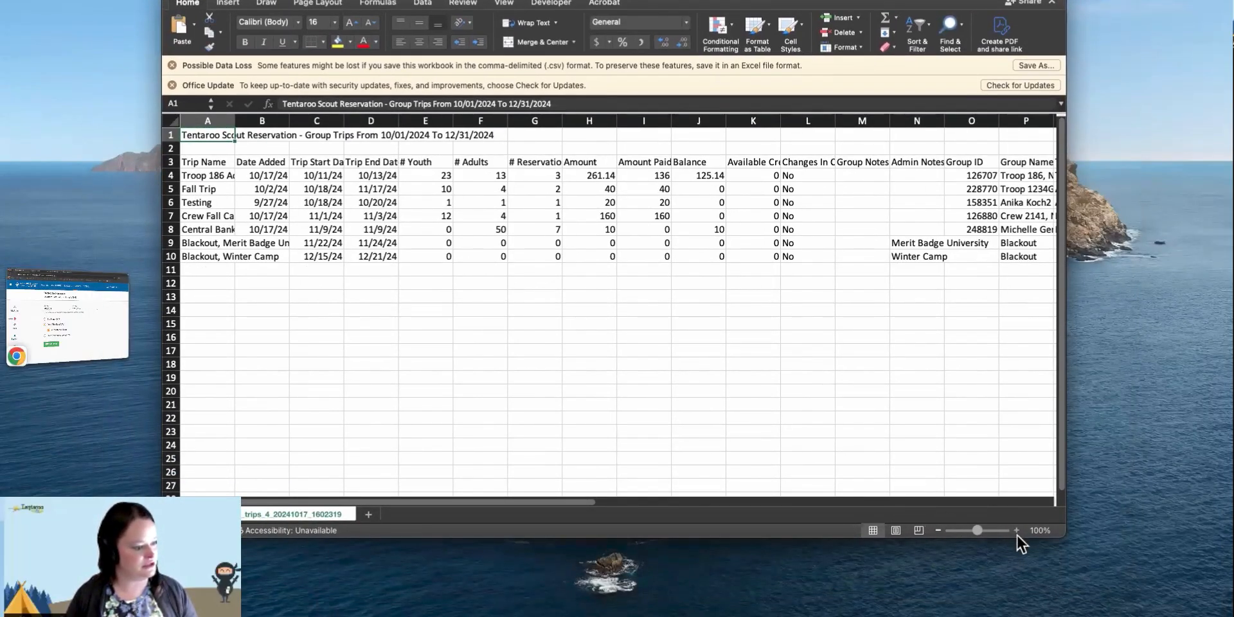
Autofit all columns of the Group Trips spreadsheet so that the full cell contents are readable.
{"action": "left_click", "coordinate": [988, 532]}
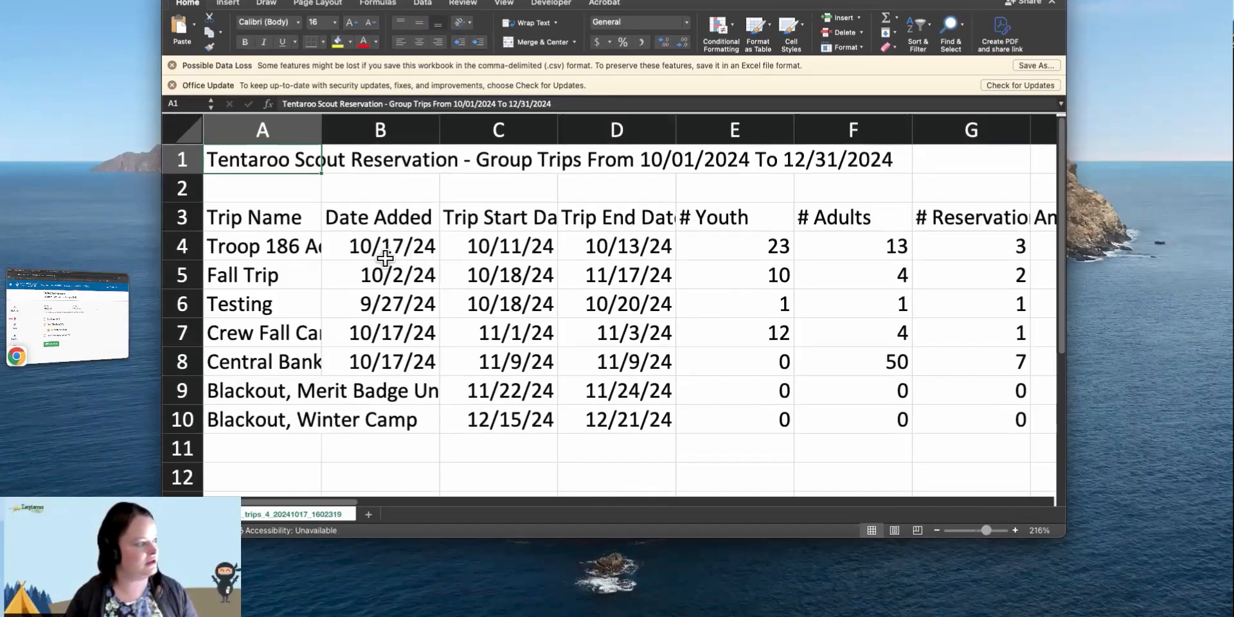
{"action": "left_click", "coordinate": [185, 131]}
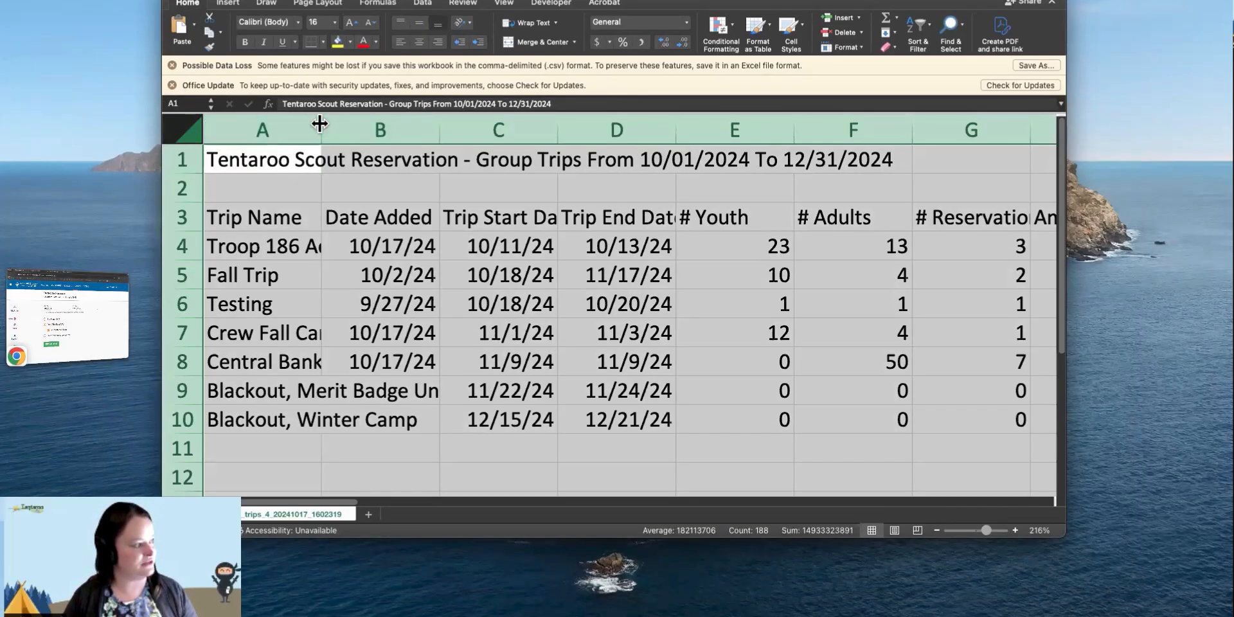
{"action": "double_click", "coordinate": [322, 124]}
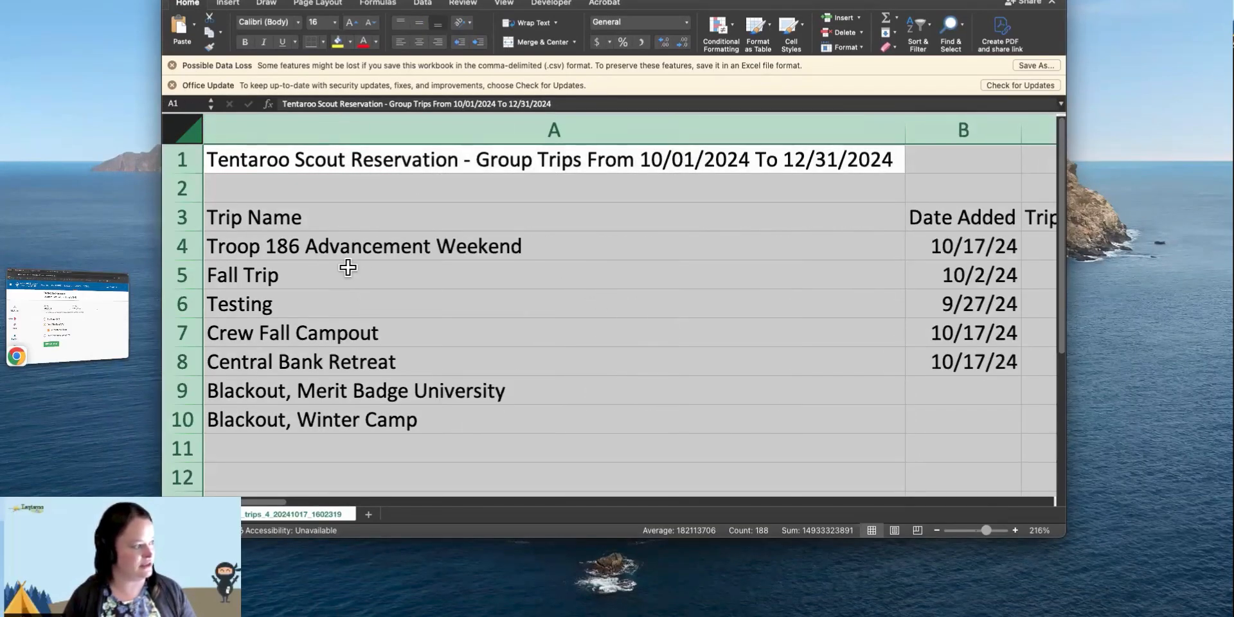
Examine the Merit Badge University blackout row across the youth, adults, reservations and amount columns of the trips report.
{"action": "left_click", "coordinate": [755, 385]}
{"action": "scroll", "coordinate": [753, 384], "scroll_direction": "right", "scroll_amount": 5}
{"action": "scroll", "coordinate": [753, 384], "scroll_direction": "right", "scroll_amount": 5}
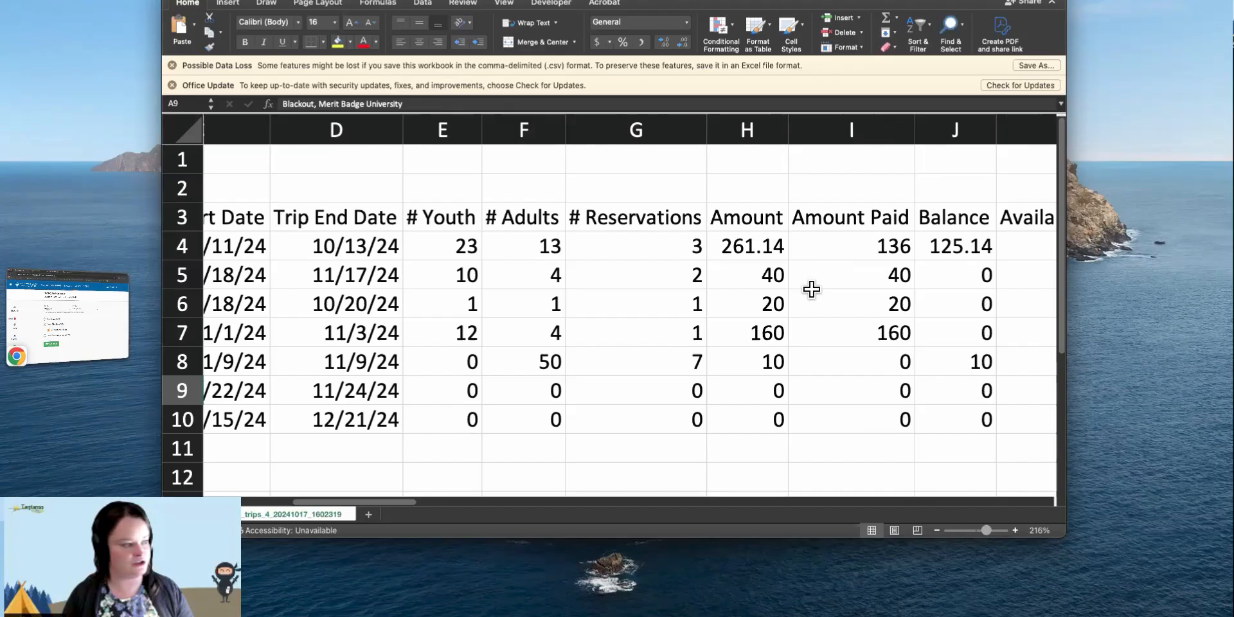
{"action": "left_click_drag", "start_coordinate": [470, 398], "coordinate": [551, 389]}
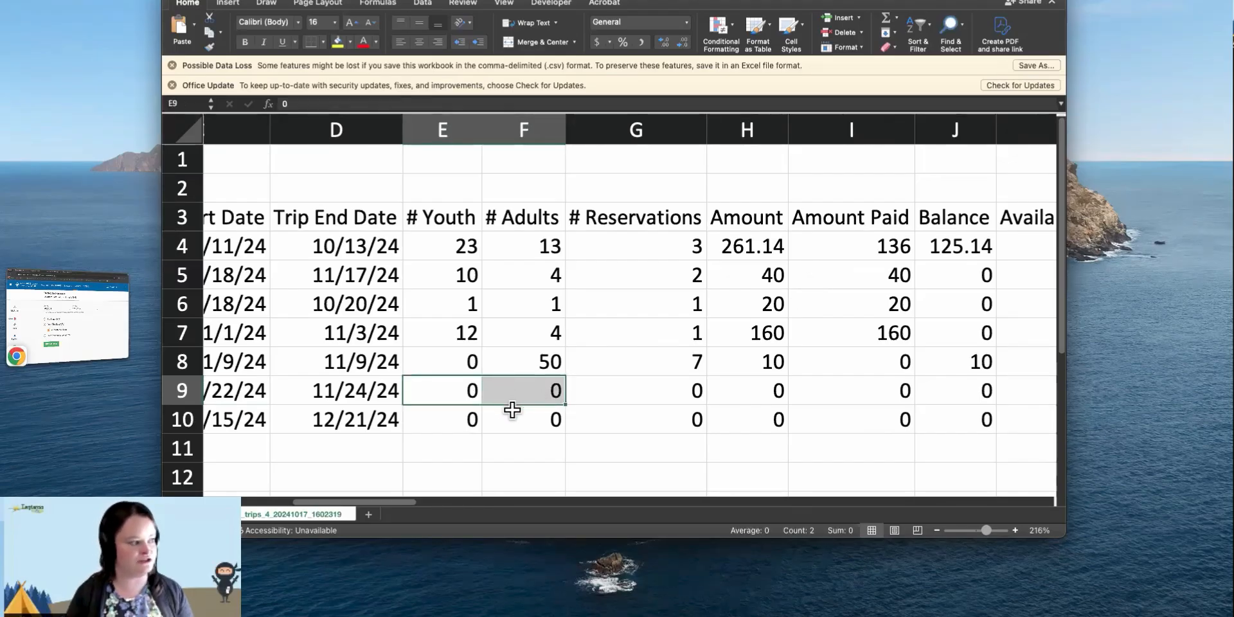
{"action": "left_click_drag", "start_coordinate": [607, 399], "coordinate": [750, 400]}
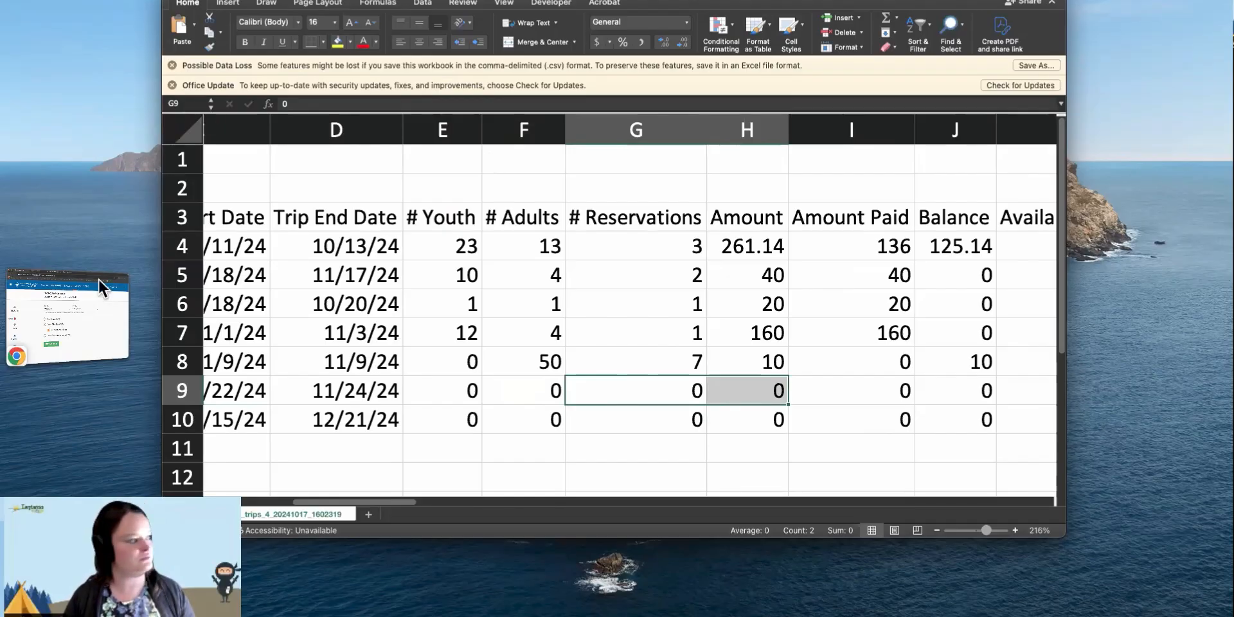
Switch back to Tentaroo in the browser, generate the Group Reservations (Excel/CSV) report with blackout dates included, and open it in Excel.
{"action": "left_click", "coordinate": [82, 315]}
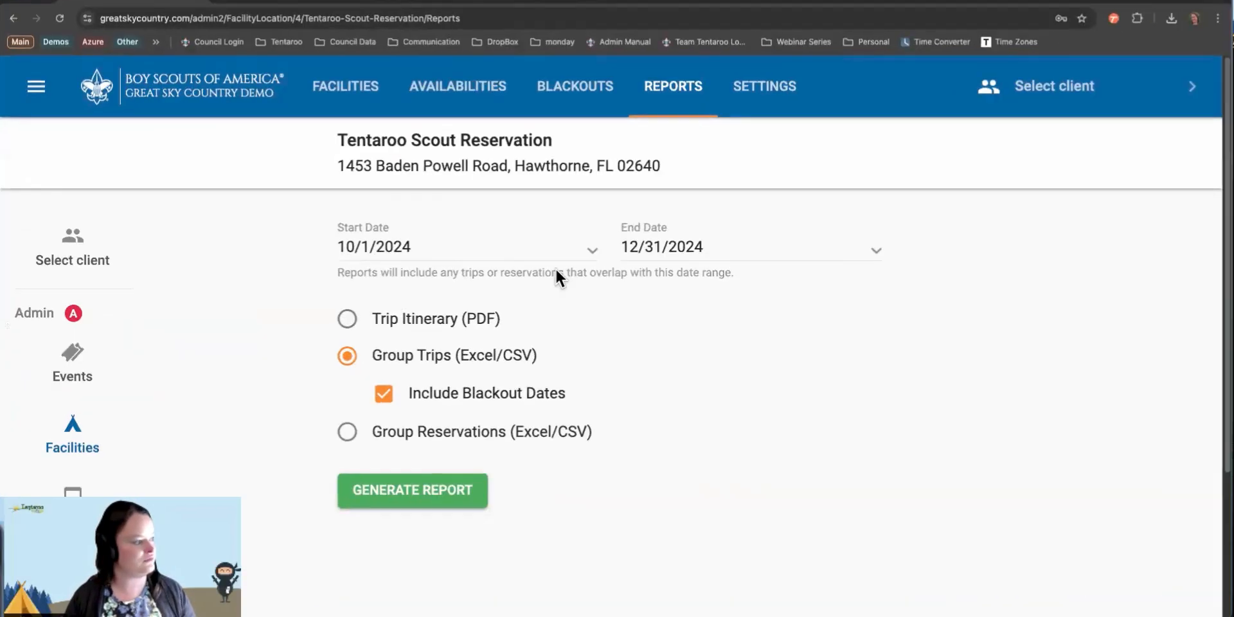
{"action": "left_click", "coordinate": [347, 431]}
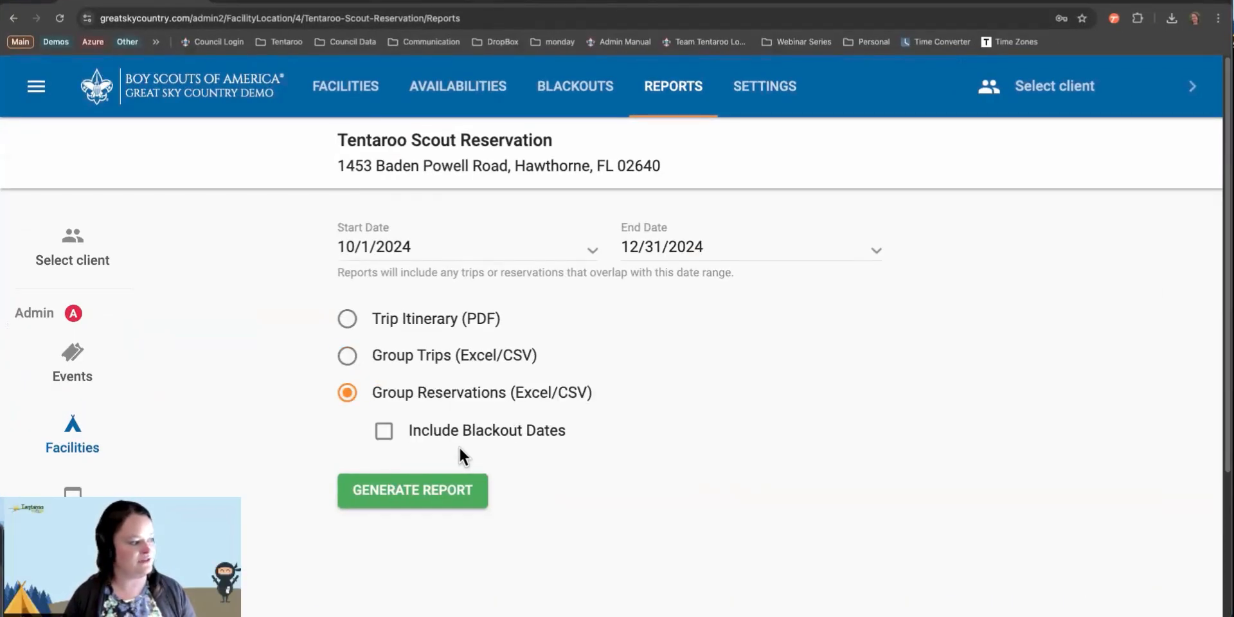
{"action": "left_click", "coordinate": [382, 430]}
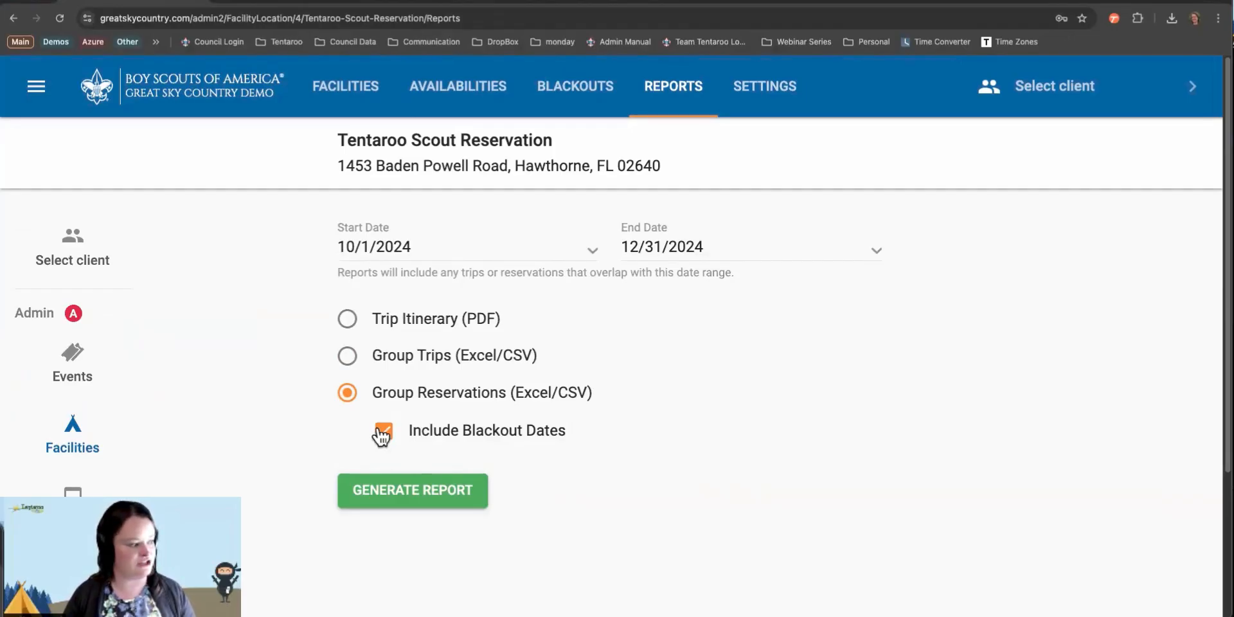
{"action": "left_click", "coordinate": [406, 496]}
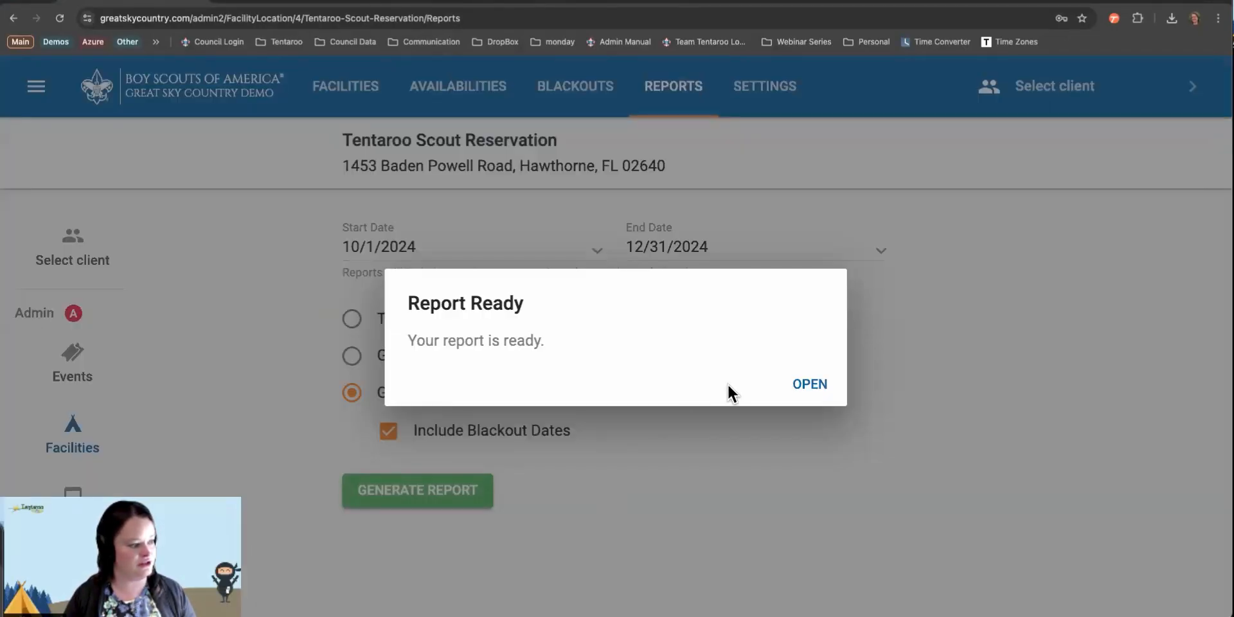
{"action": "left_click", "coordinate": [804, 385]}
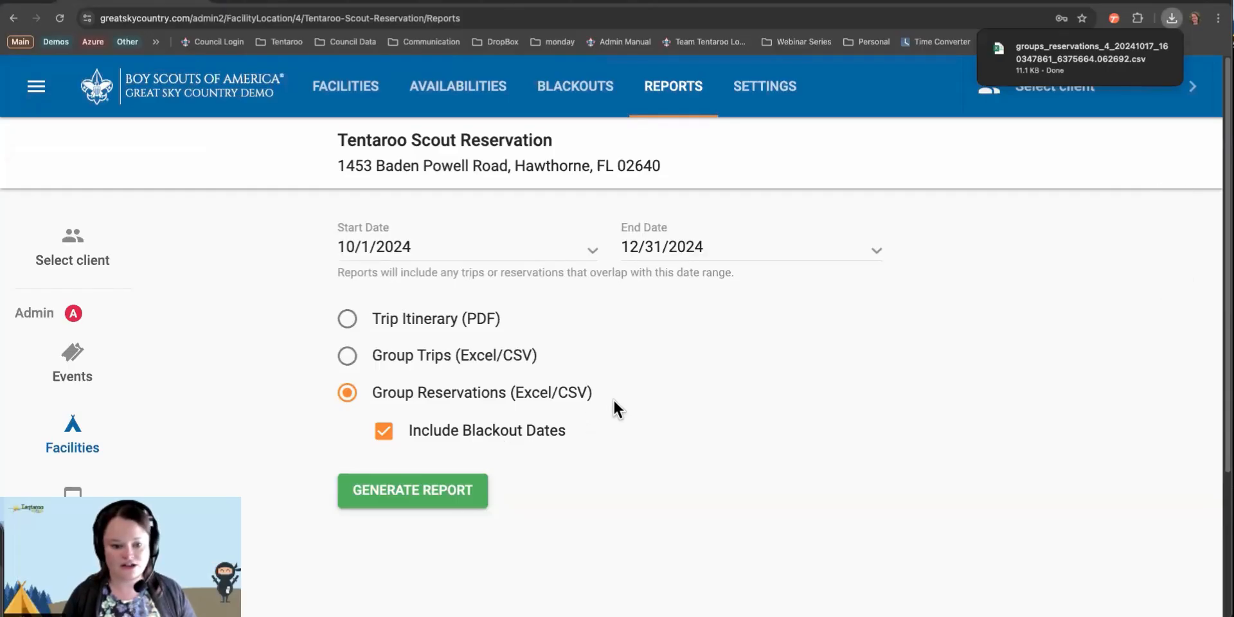
{"action": "left_click", "coordinate": [1028, 82]}
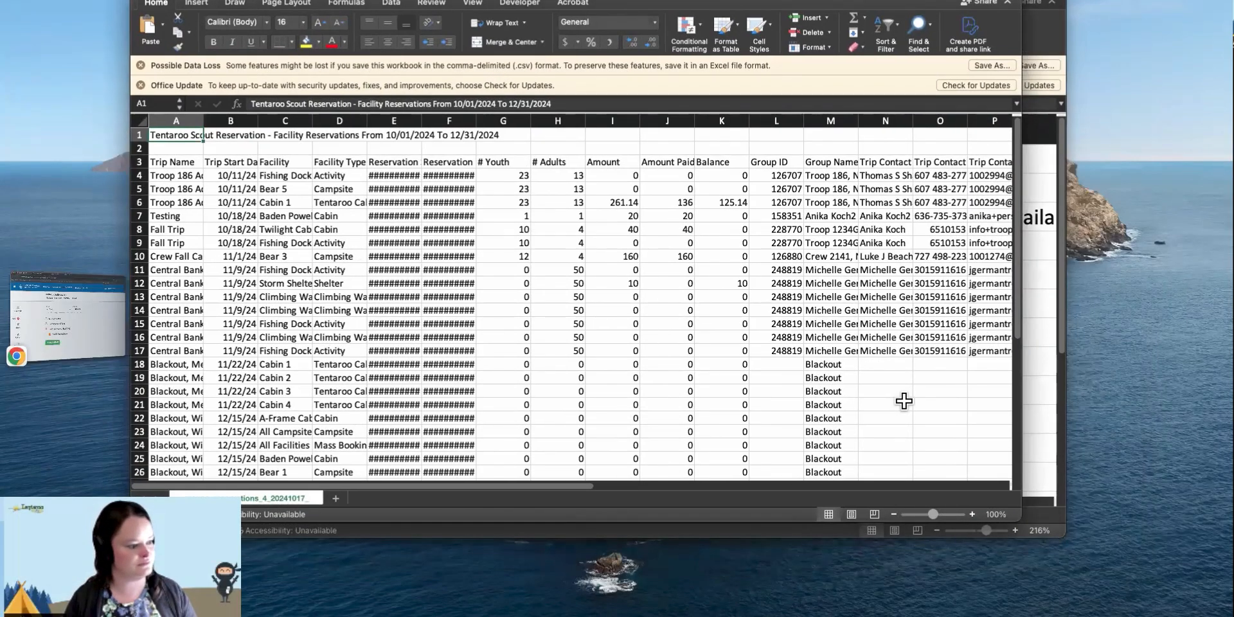
Autofit all columns of the facility reservations spreadsheet and narrow the Trip Name column closer to its trip names.
{"action": "left_click", "coordinate": [943, 514]}
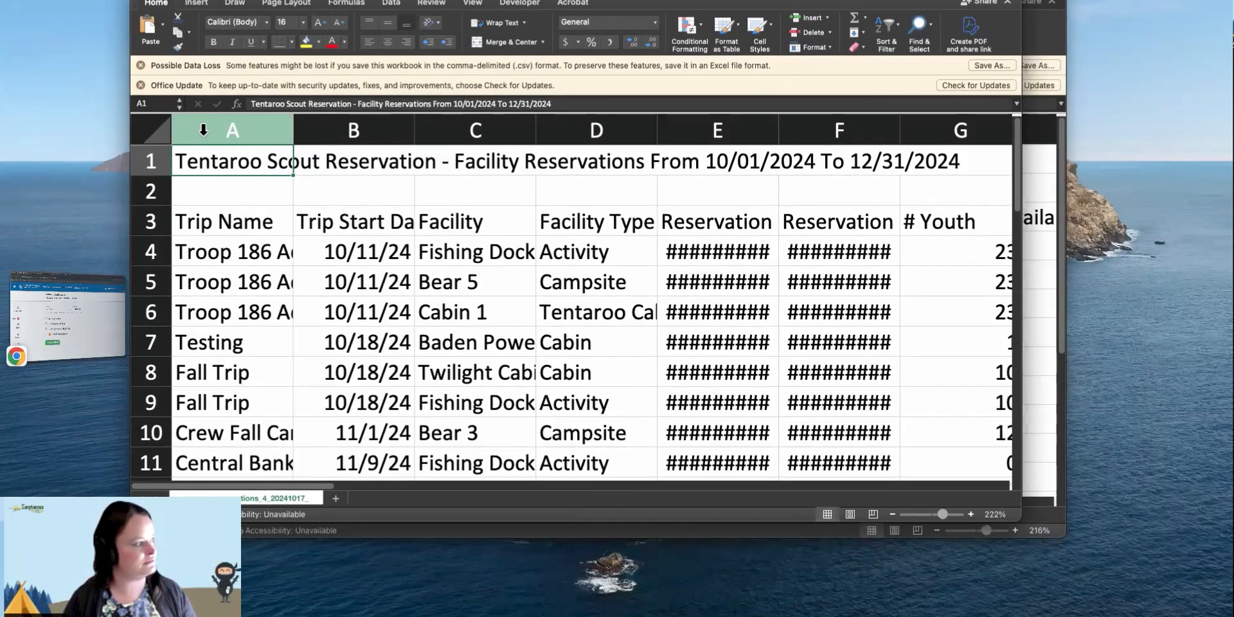
{"action": "left_click", "coordinate": [154, 131]}
{"action": "double_click", "coordinate": [293, 128]}
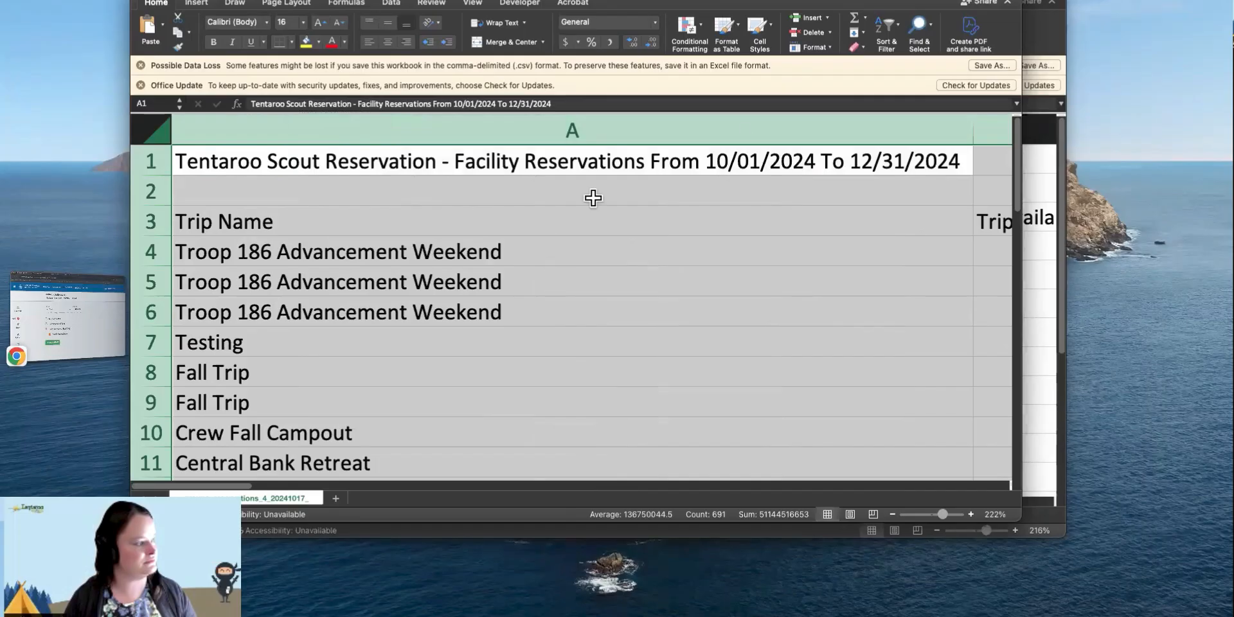
{"action": "left_click_drag", "start_coordinate": [973, 129], "coordinate": [590, 132]}
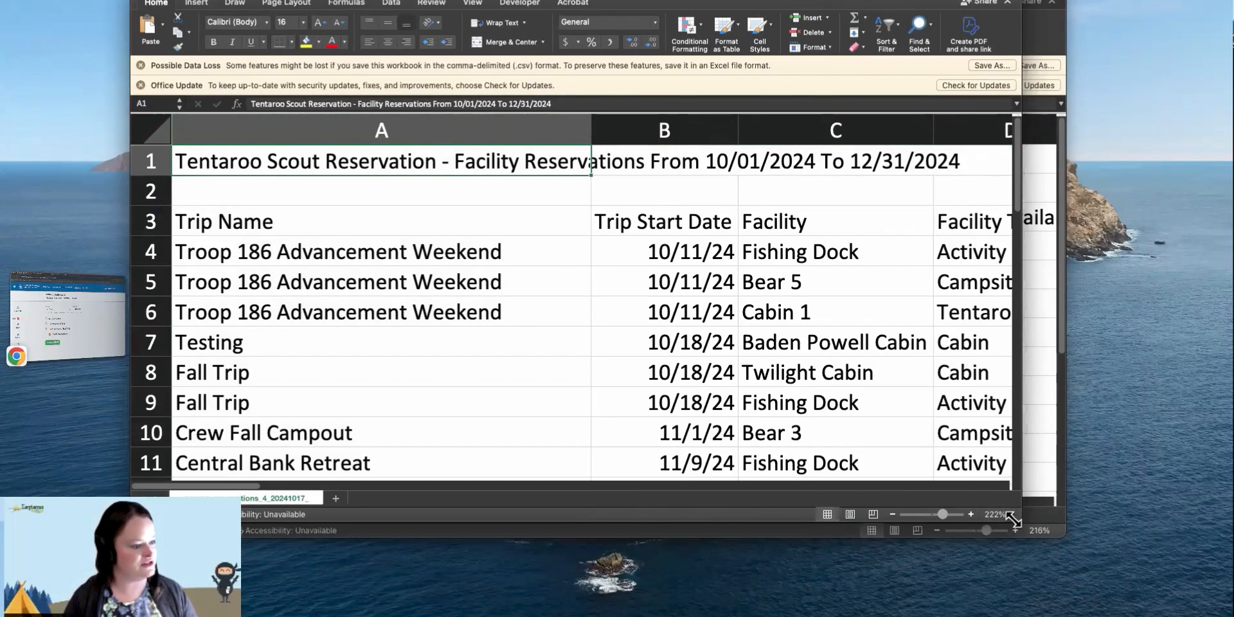
Examine the Troop 186 Advancement Weekend rows in the enlarged facility reservations spreadsheet, from facility through balance, and switch back to Tentaroo in the browser.
{"action": "left_click_drag", "start_coordinate": [1020, 520], "coordinate": [1178, 616]}
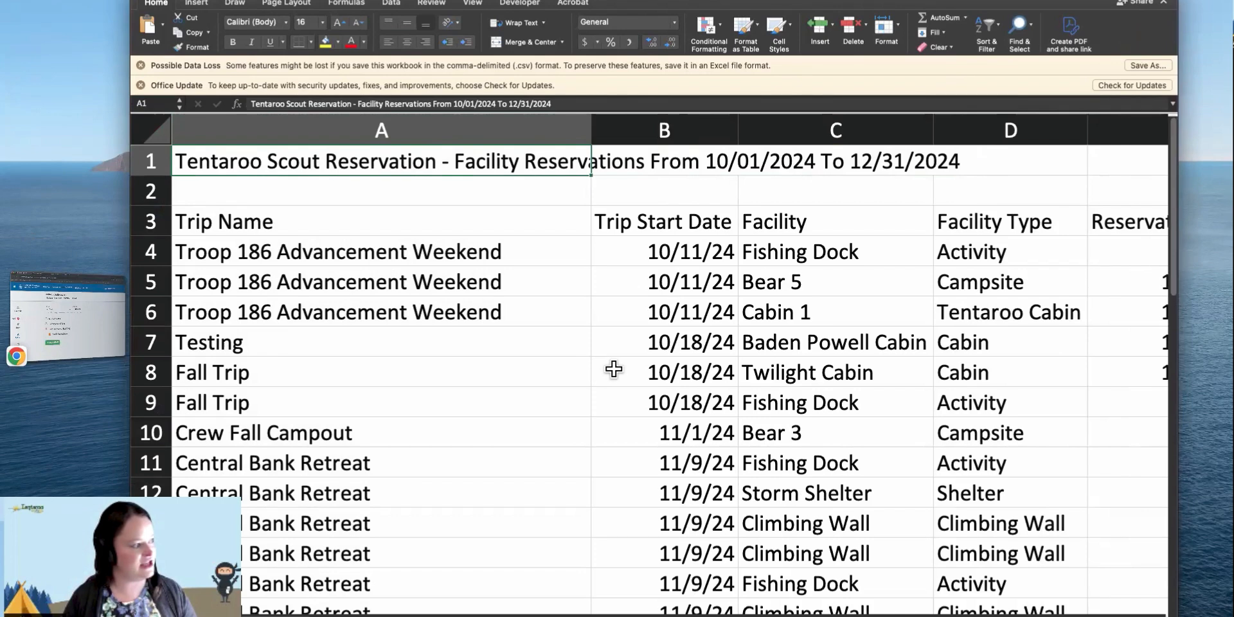
{"action": "left_click_drag", "start_coordinate": [378, 257], "coordinate": [1044, 300]}
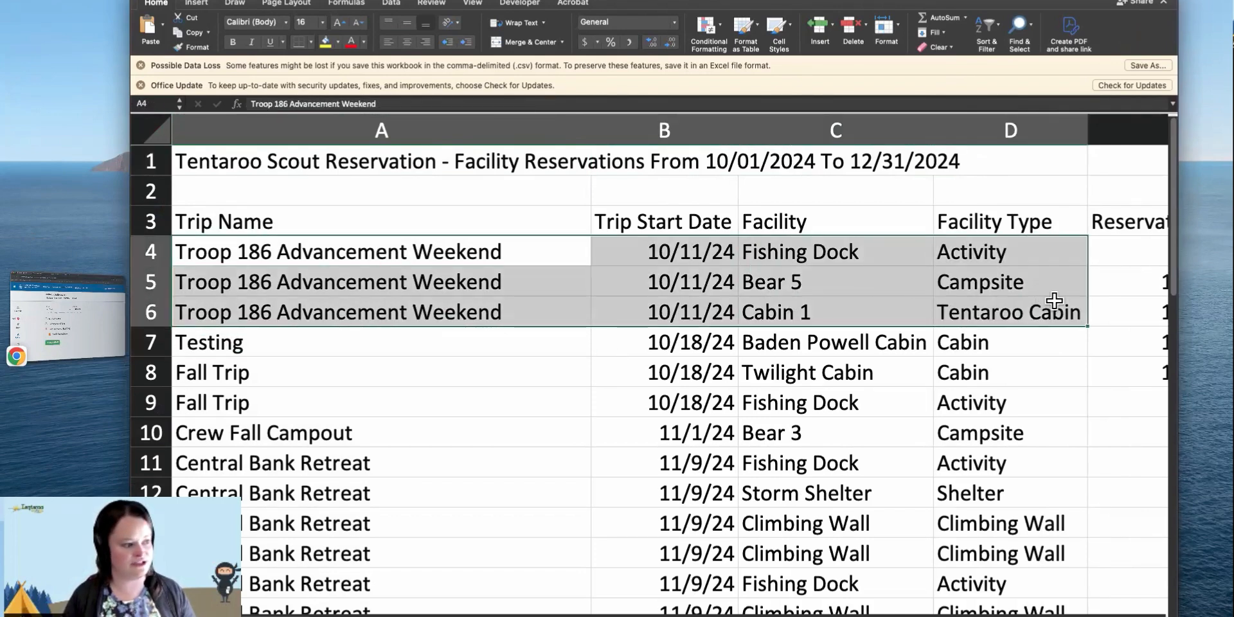
{"action": "scroll", "coordinate": [1047, 300], "scroll_direction": "right", "scroll_amount": 5}
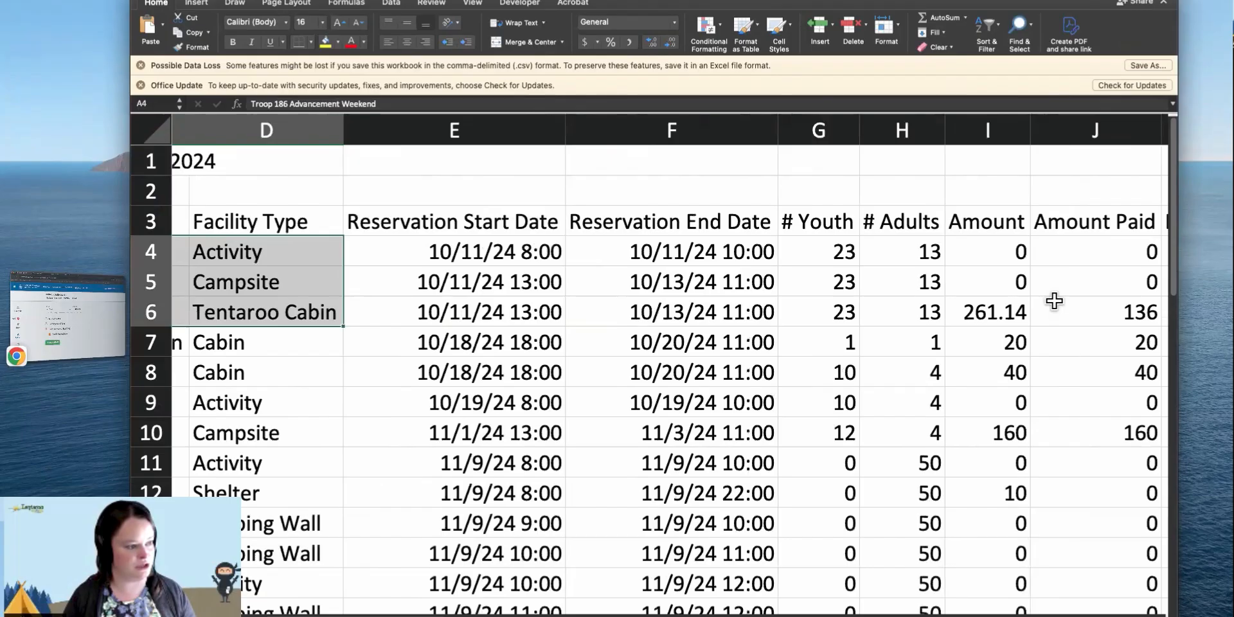
{"action": "scroll", "coordinate": [1054, 300], "scroll_direction": "right", "scroll_amount": 2}
{"action": "scroll", "coordinate": [1053, 301], "scroll_direction": "left", "scroll_amount": 1}
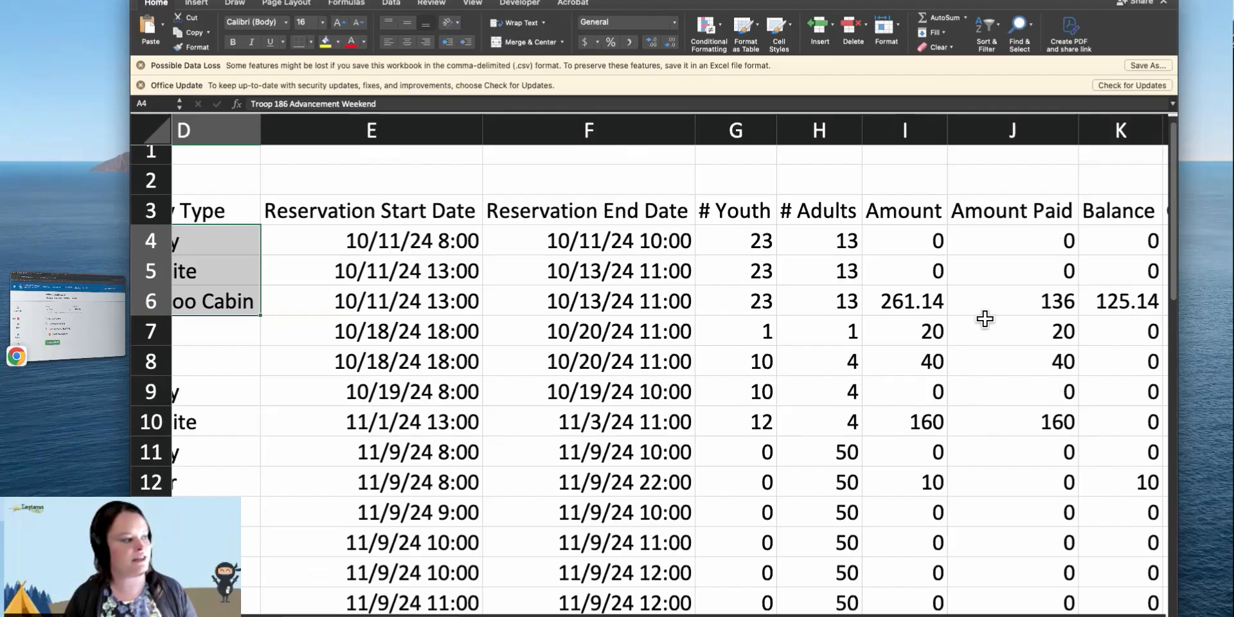
{"action": "left_click", "coordinate": [80, 331]}
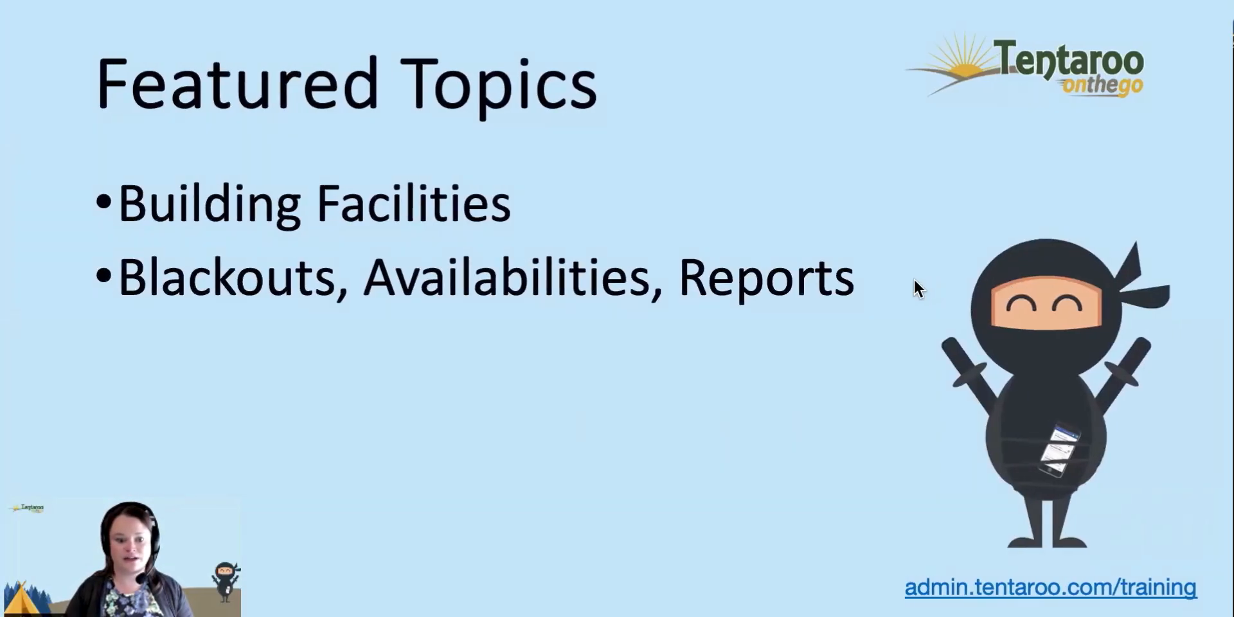
{"action": "left_click", "coordinate": [913, 278]}
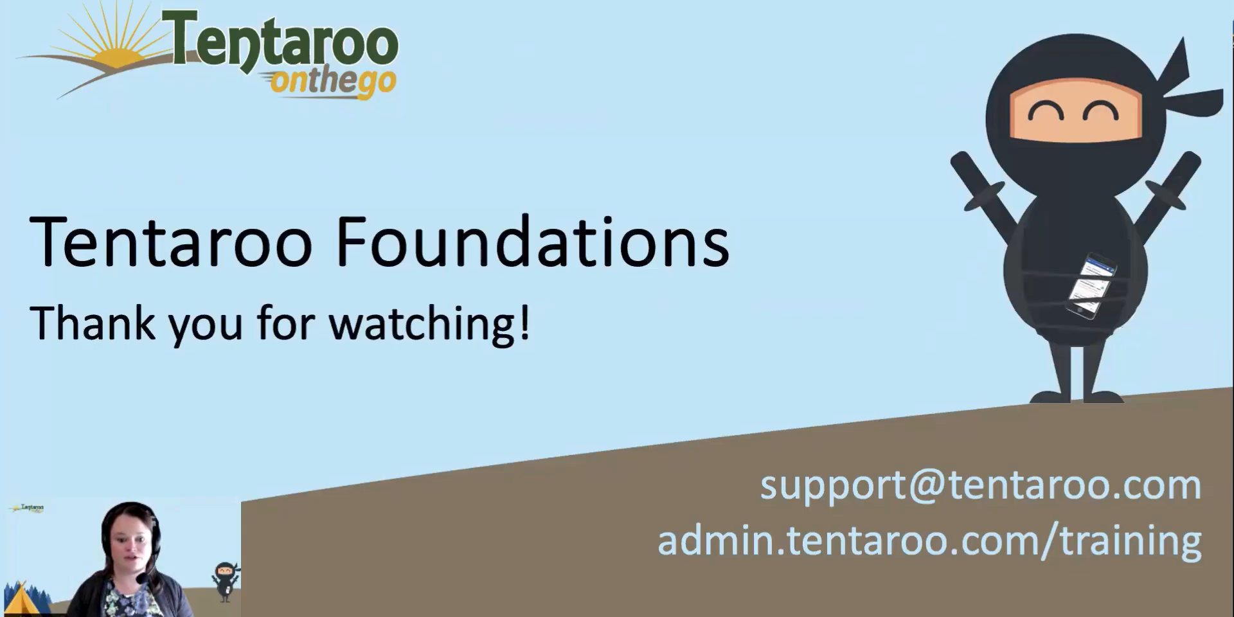